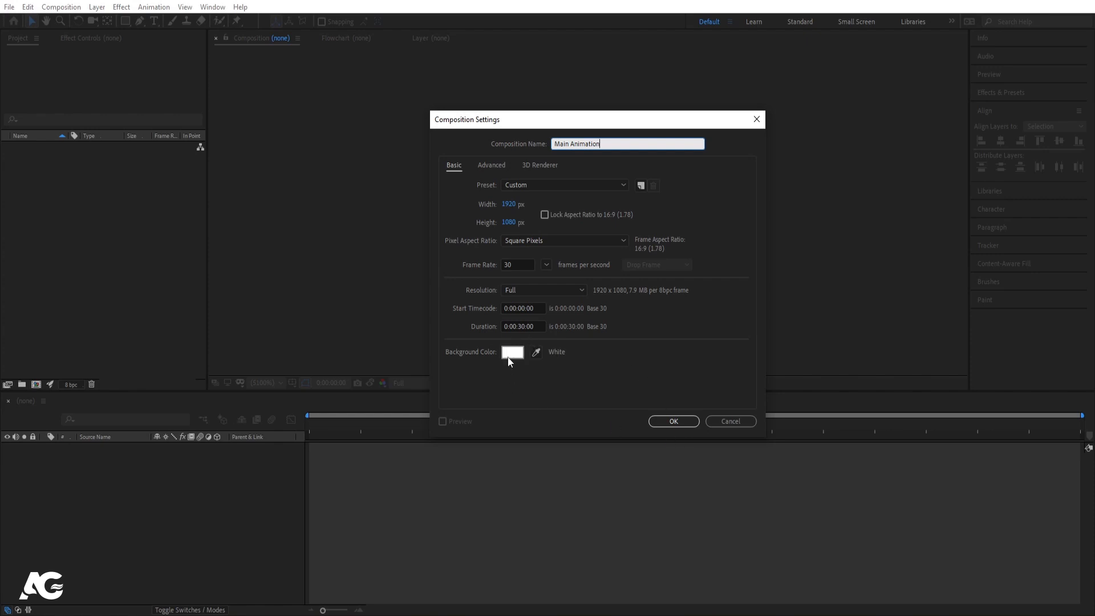
- Create the 1920 x 1080, 30 fps, 30-second "Main Animation" composition with a white background and display the Title/Action Safe guides
left_click(674, 422)
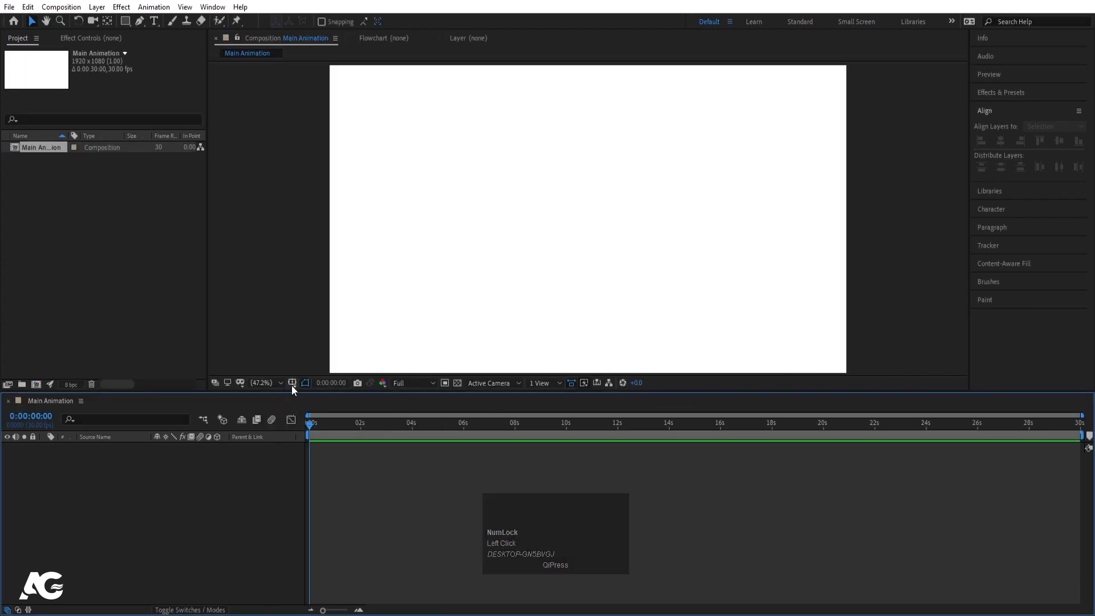
left_click(292, 383)
left_click(313, 397)
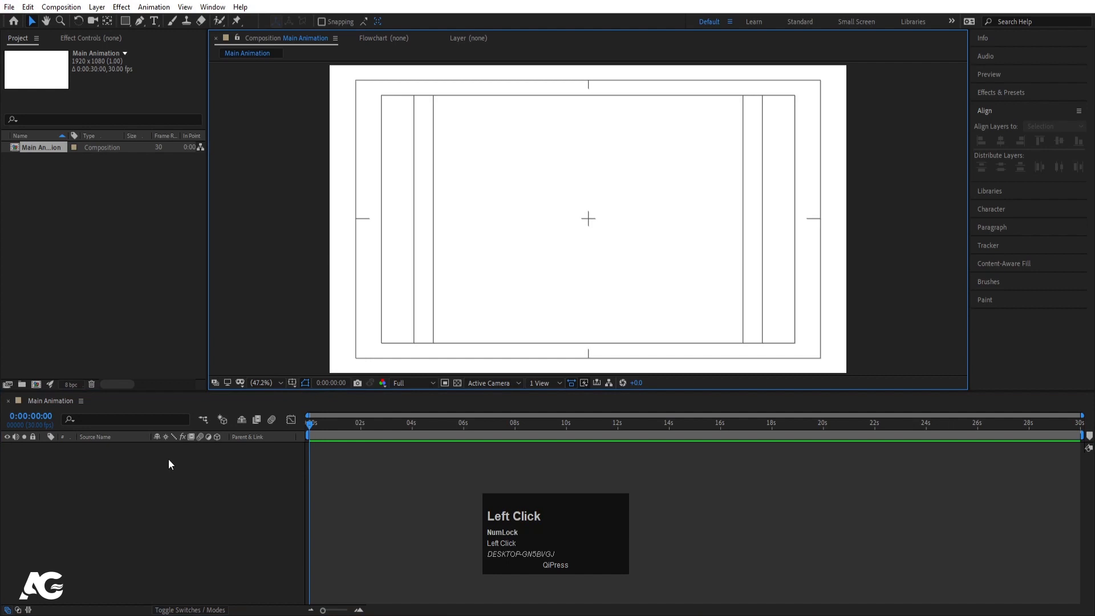
- Create a full-size background solid coloured #B6EAFA, copied from the Color Hunt palette in the browser, and lock its layer
key("ctrl+y")
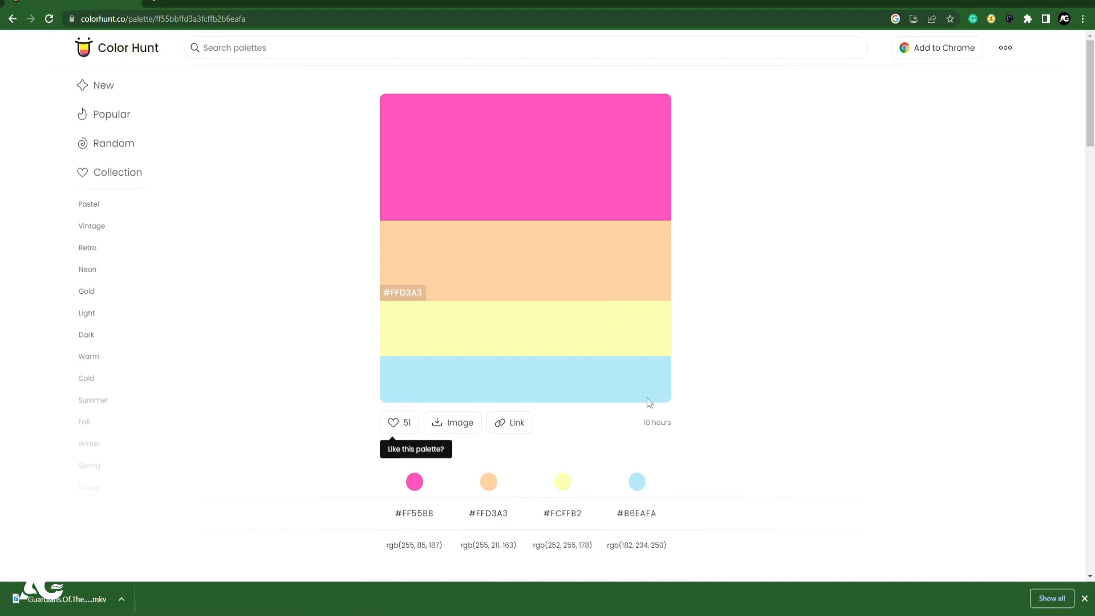
left_click(642, 515)
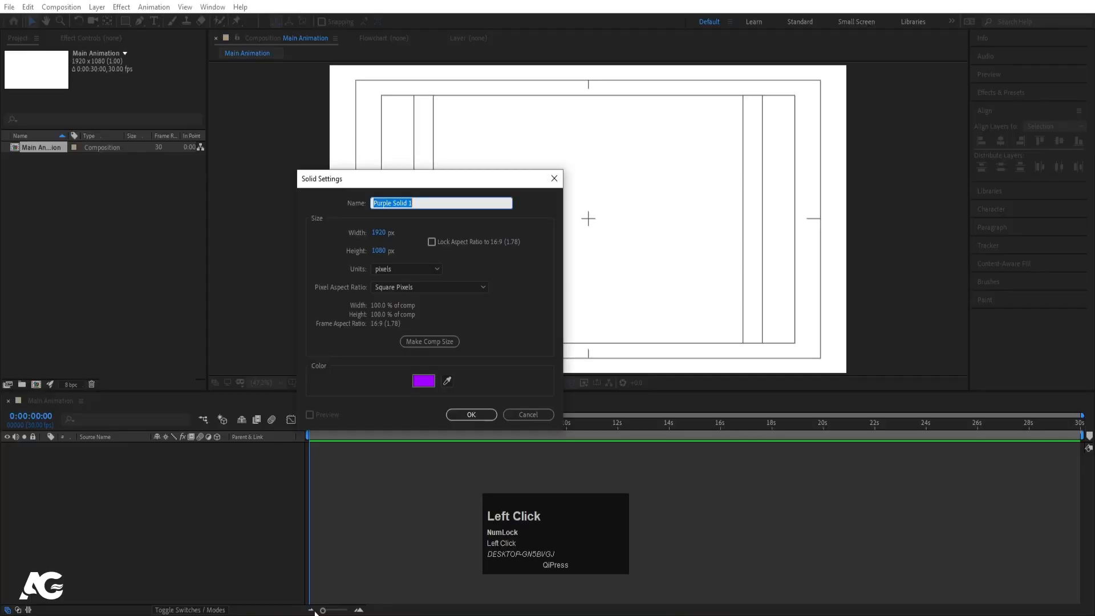
left_click(423, 381)
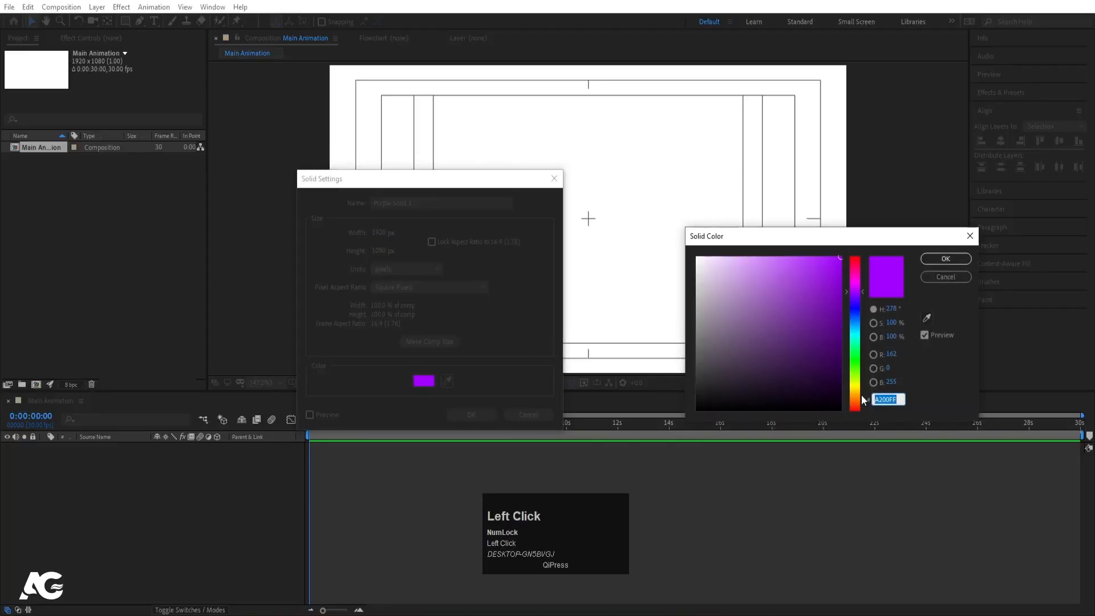
key("ctrl")
key("BackSpace")
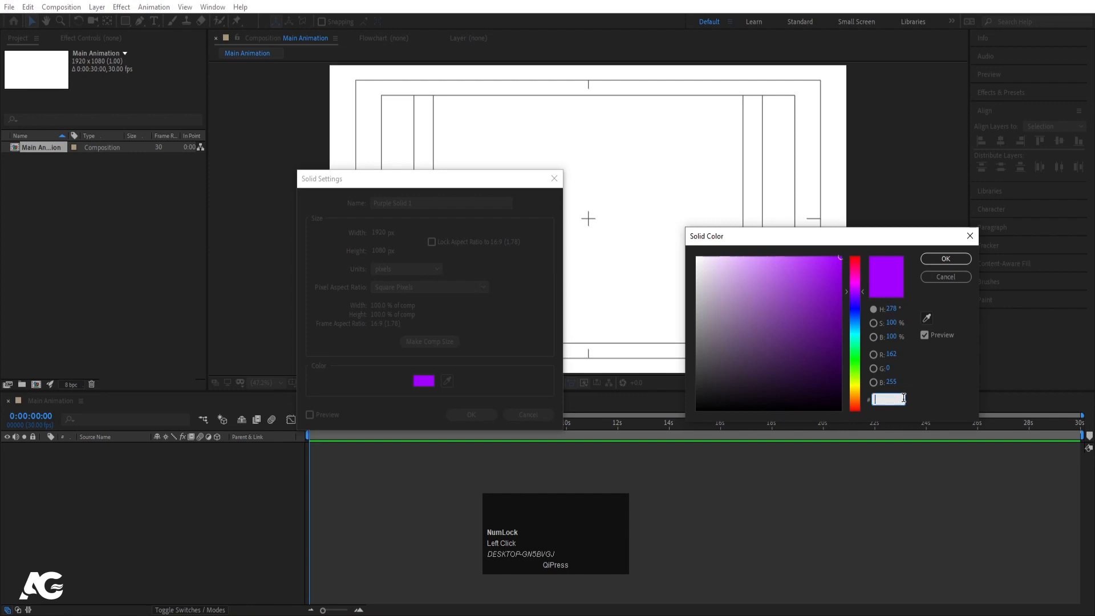
key("ctrl+v")
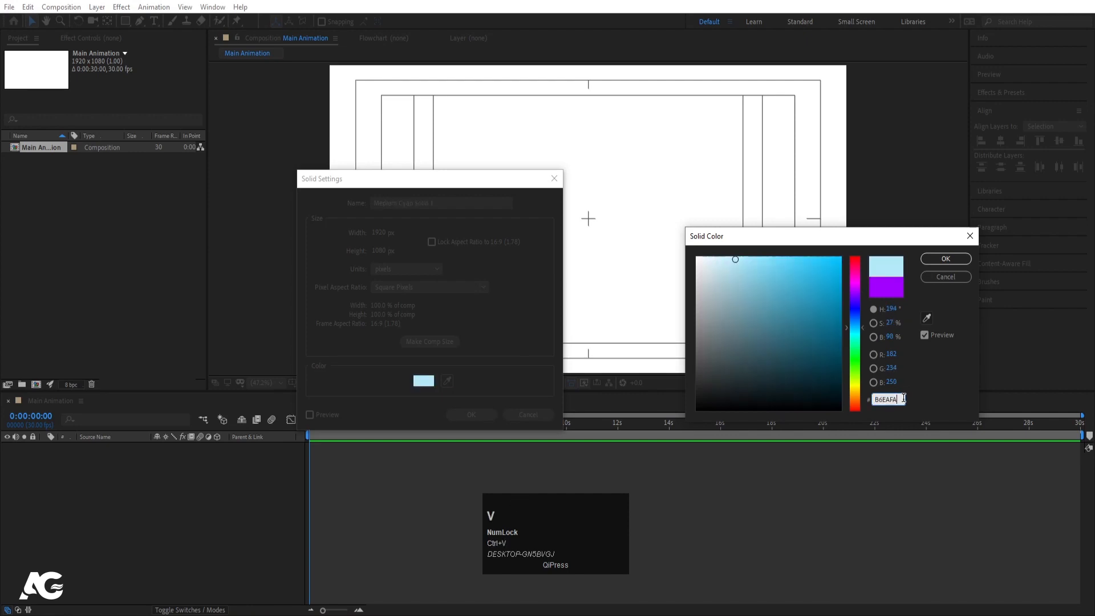
left_click(921, 260)
left_click(470, 415)
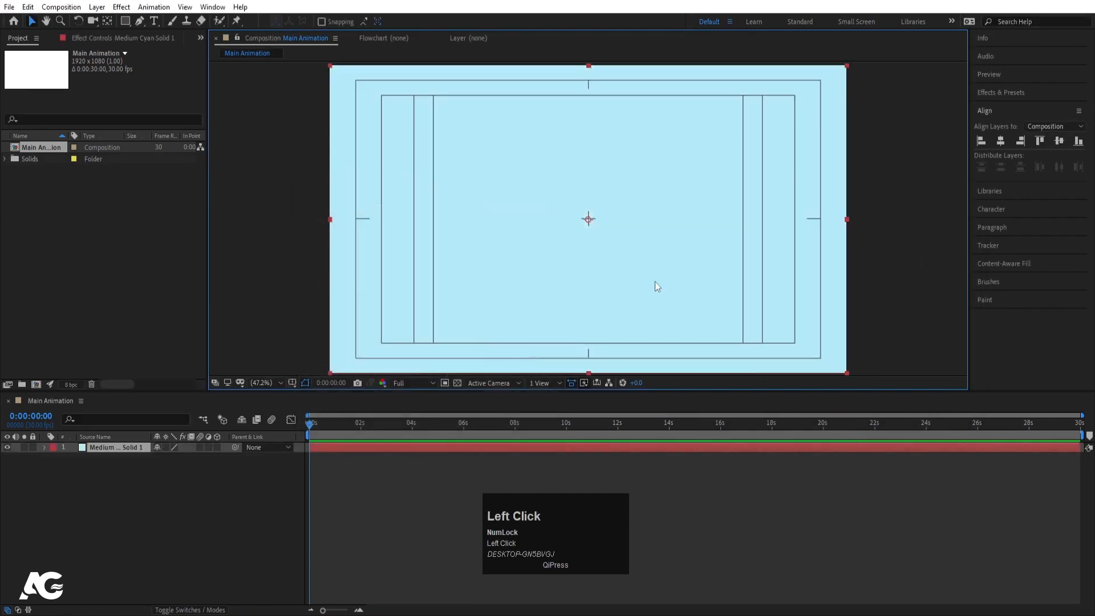
left_click(33, 447)
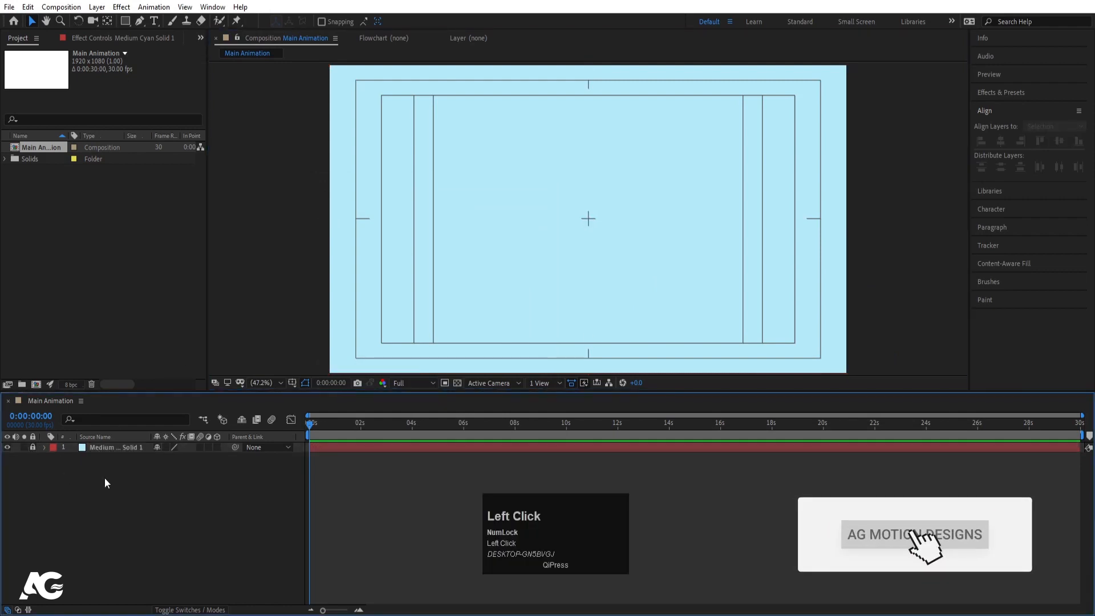
- Change the Rectangle tool's fill type to Solid Color in the fill options
left_click(125, 23)
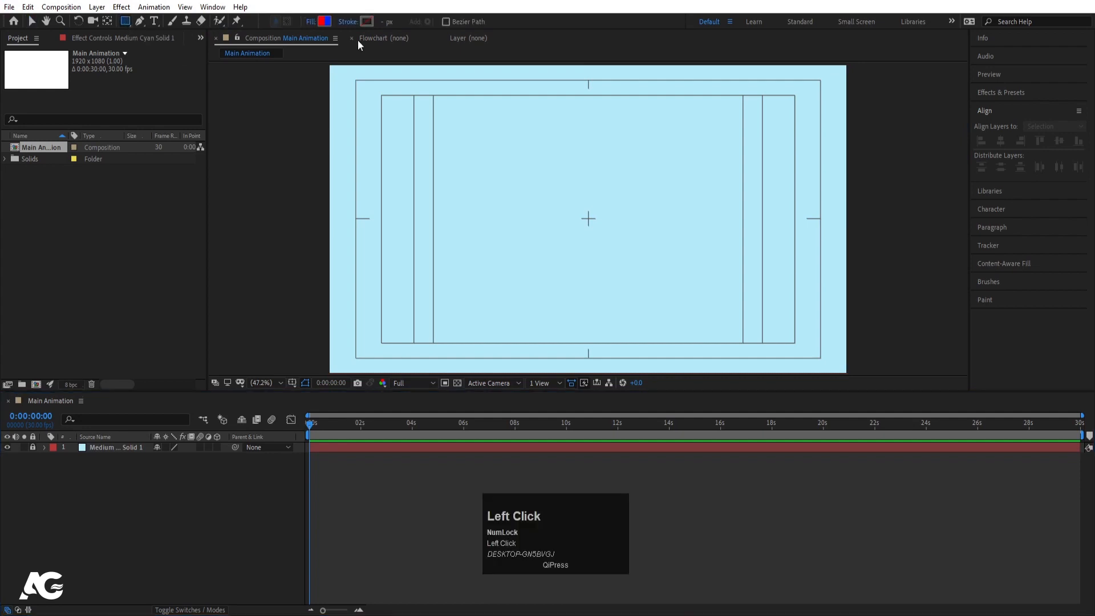
left_click(311, 22)
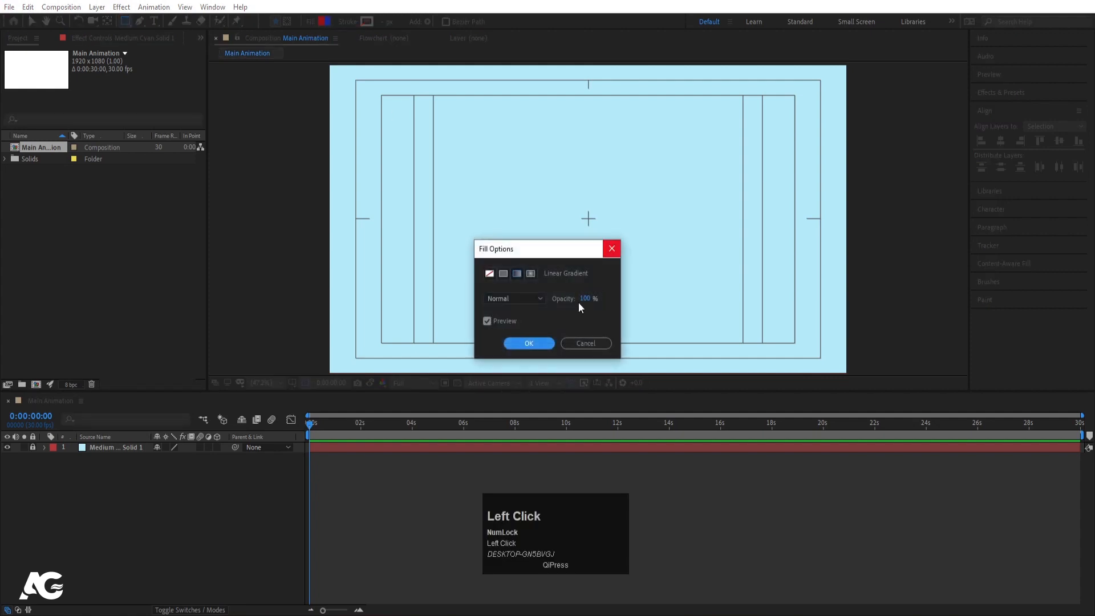
left_click(503, 274)
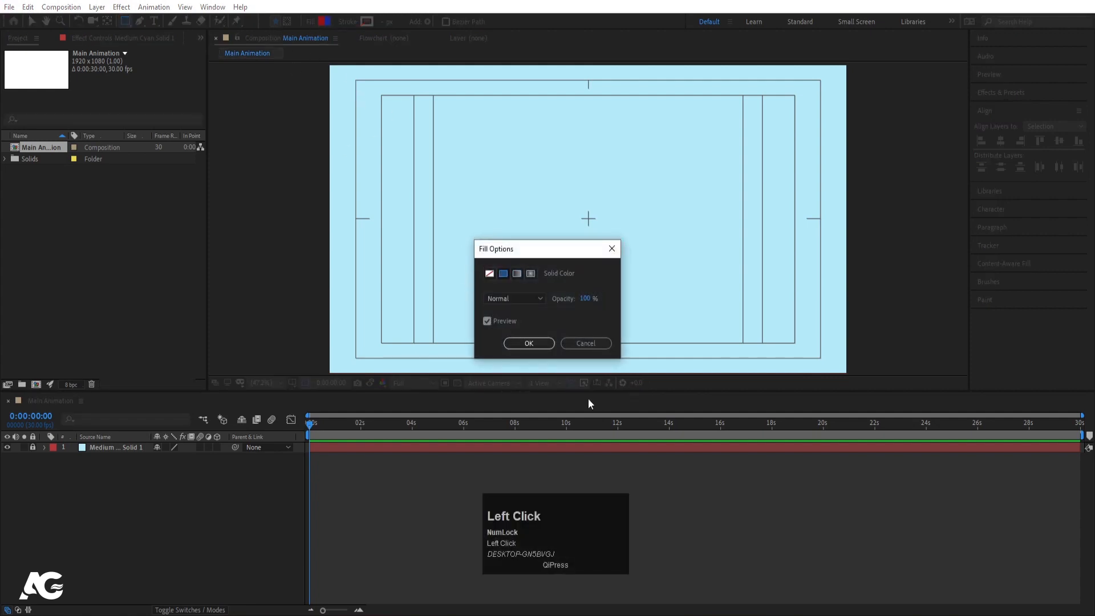
left_click(528, 343)
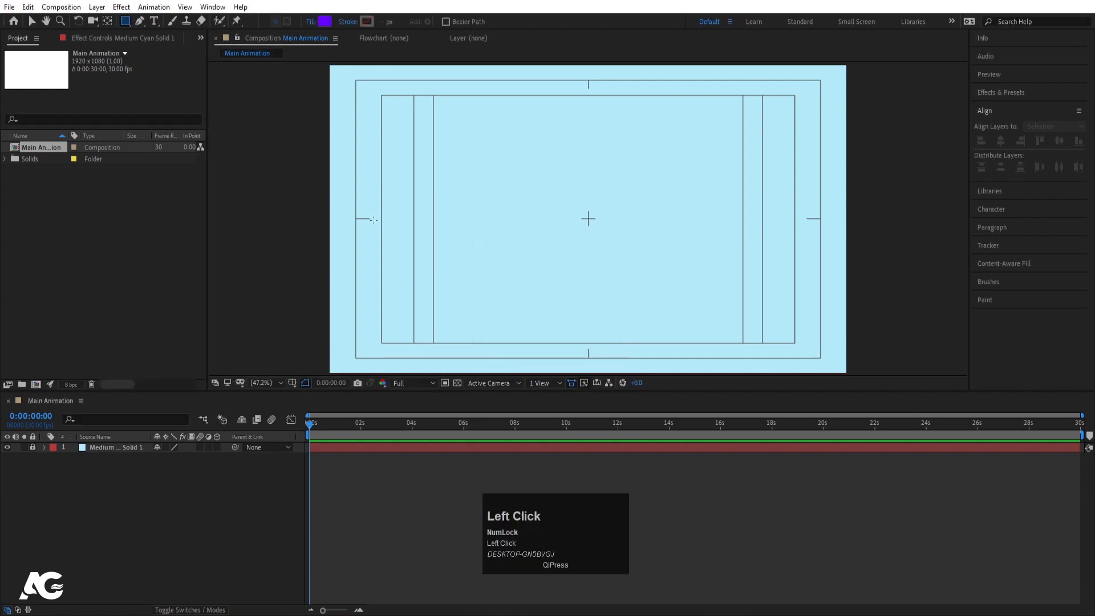
- Copy the pink #FF55BB from the Color Hunt palette in the browser and apply it as the shape fill color
left_click(326, 22)
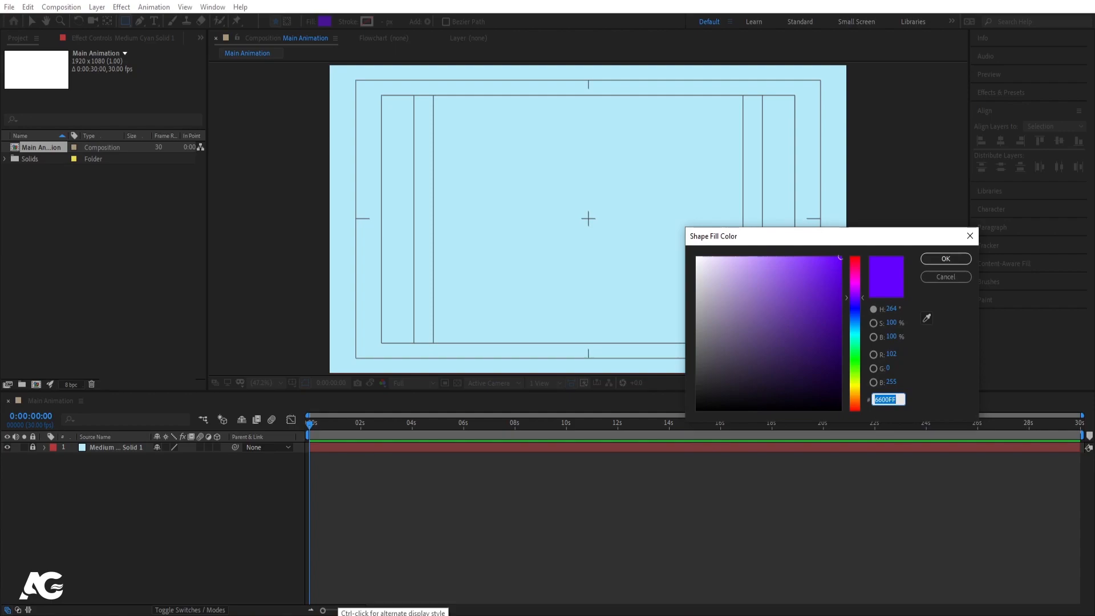
left_click(393, 615)
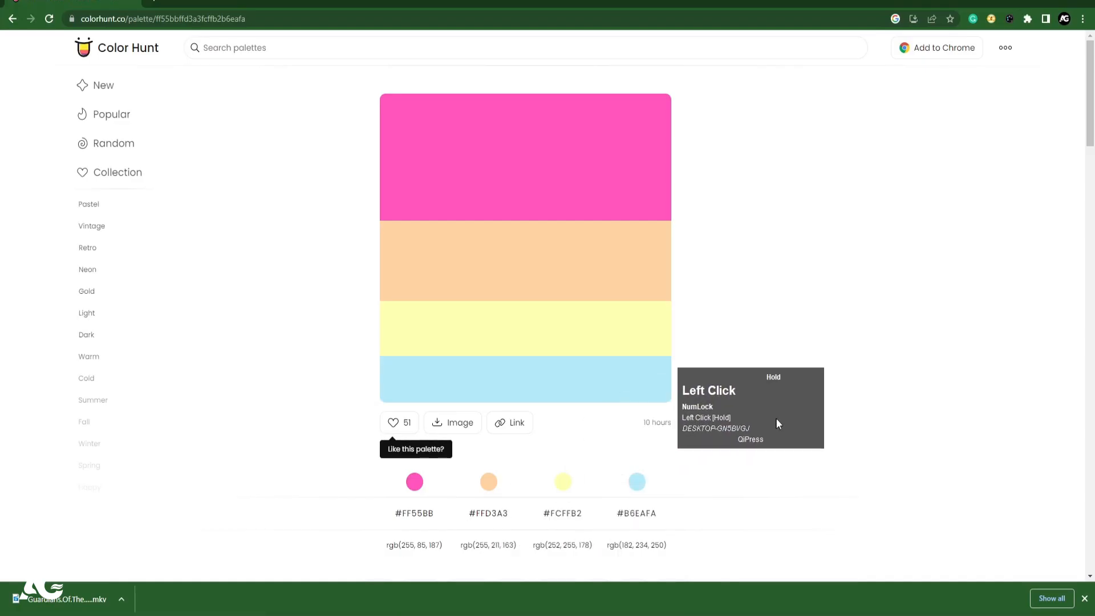
left_click_drag(777, 424, 468, 490)
left_click(414, 517)
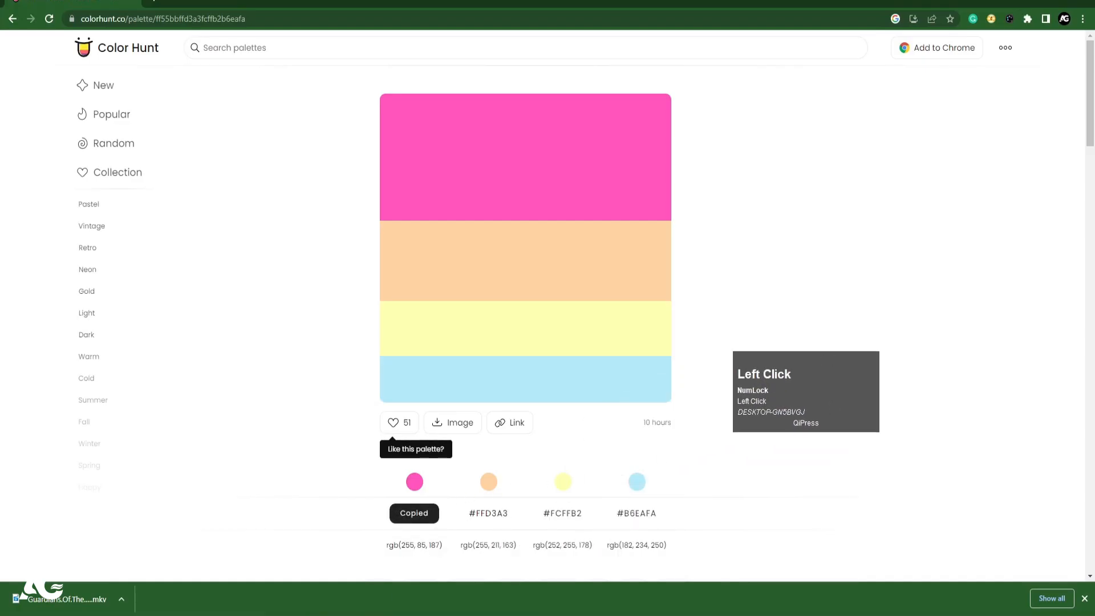
mouse_move(295, 615)
left_click(294, 565)
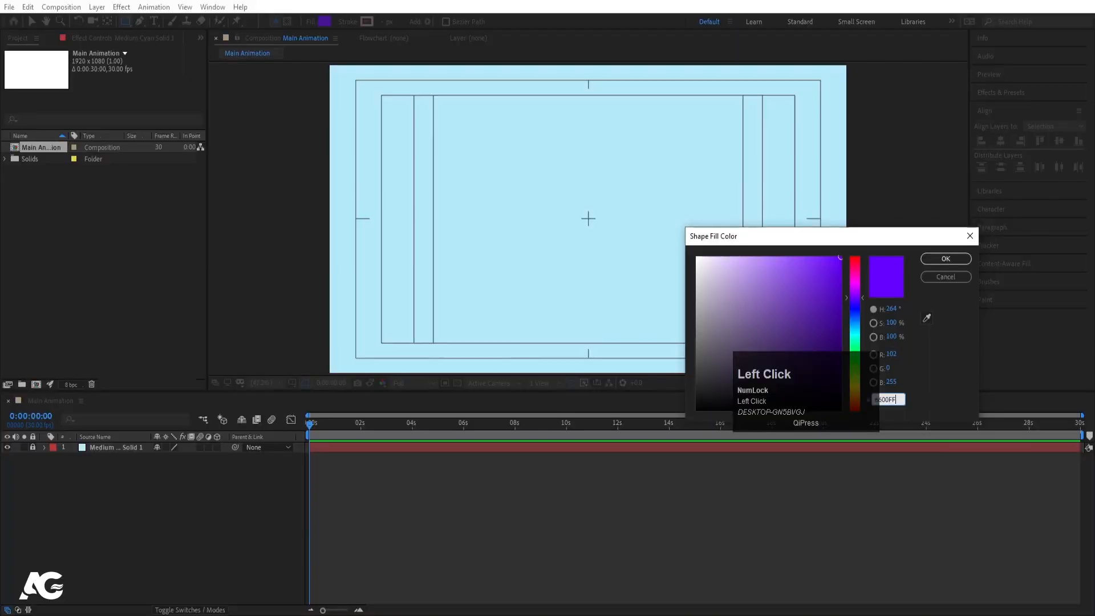
left_click(889, 399)
key("ctrl+v")
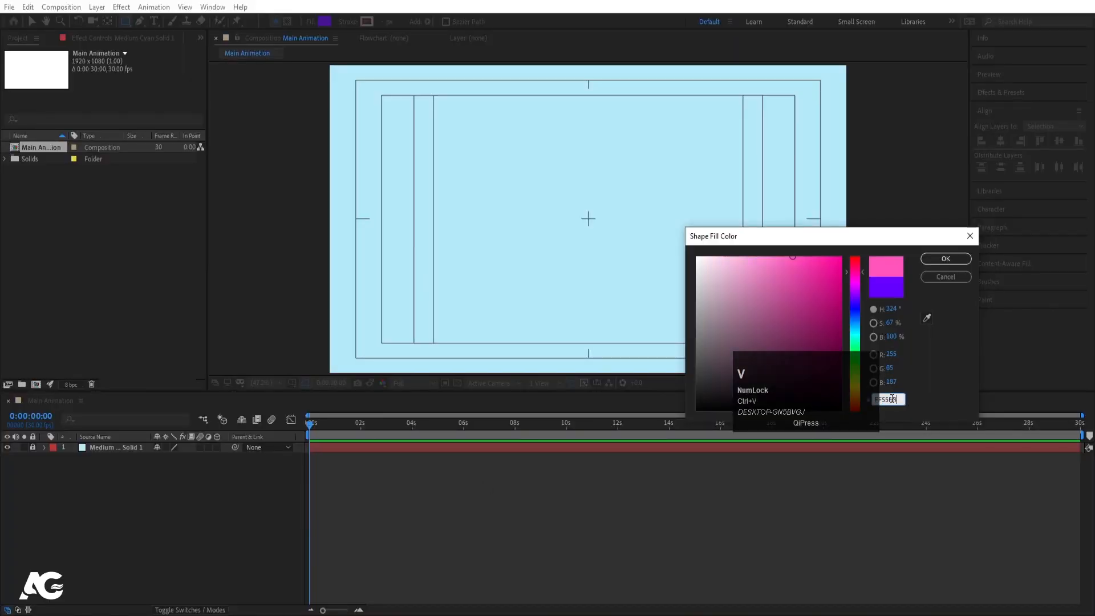
left_click(933, 262)
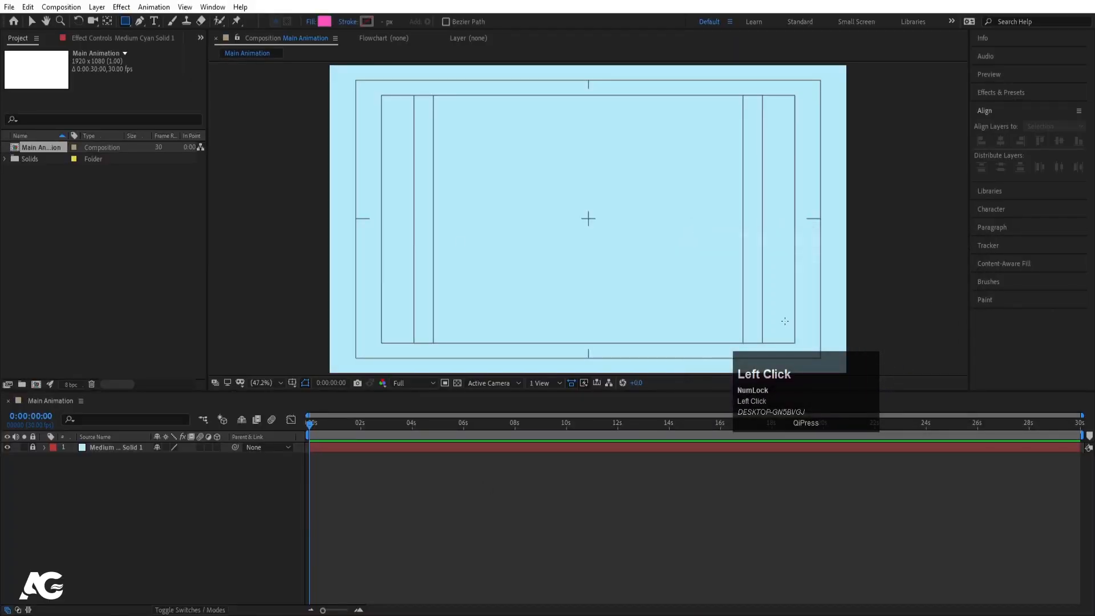
- Add a composition-sized pink rectangle and move it down so it forms a floor strip along the bottom of the frame
double_click(125, 22)
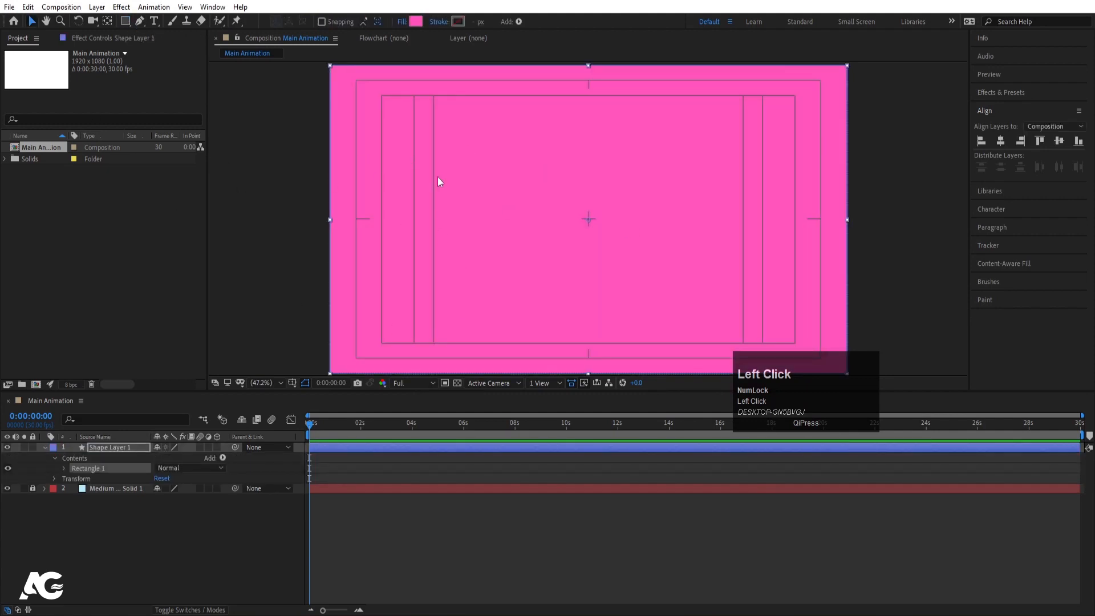
left_click(171, 524)
left_click(99, 446)
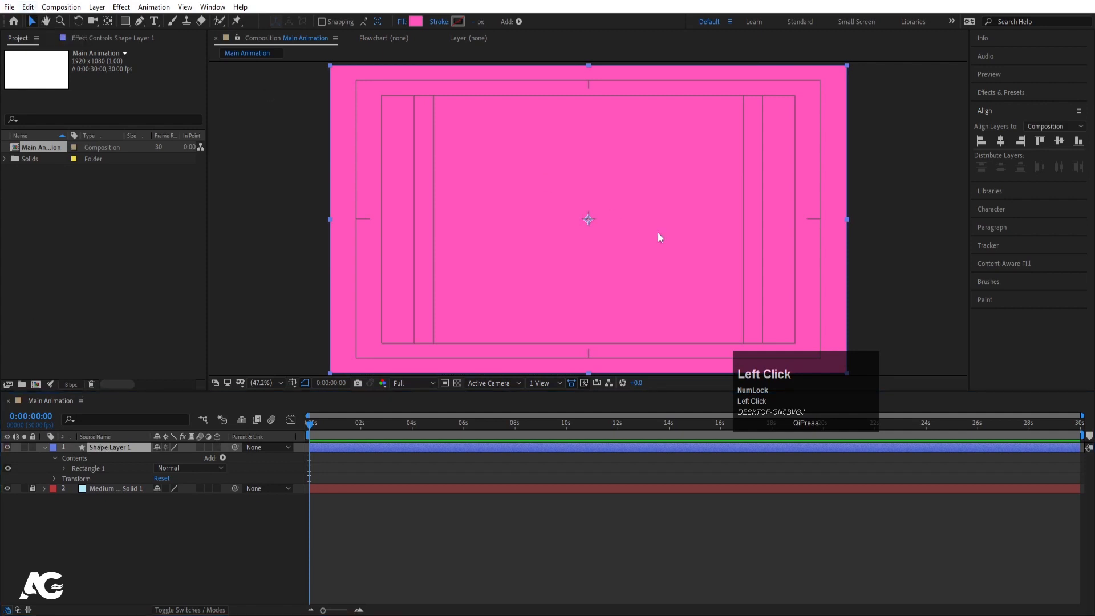
left_click_drag(674, 161, 692, 412)
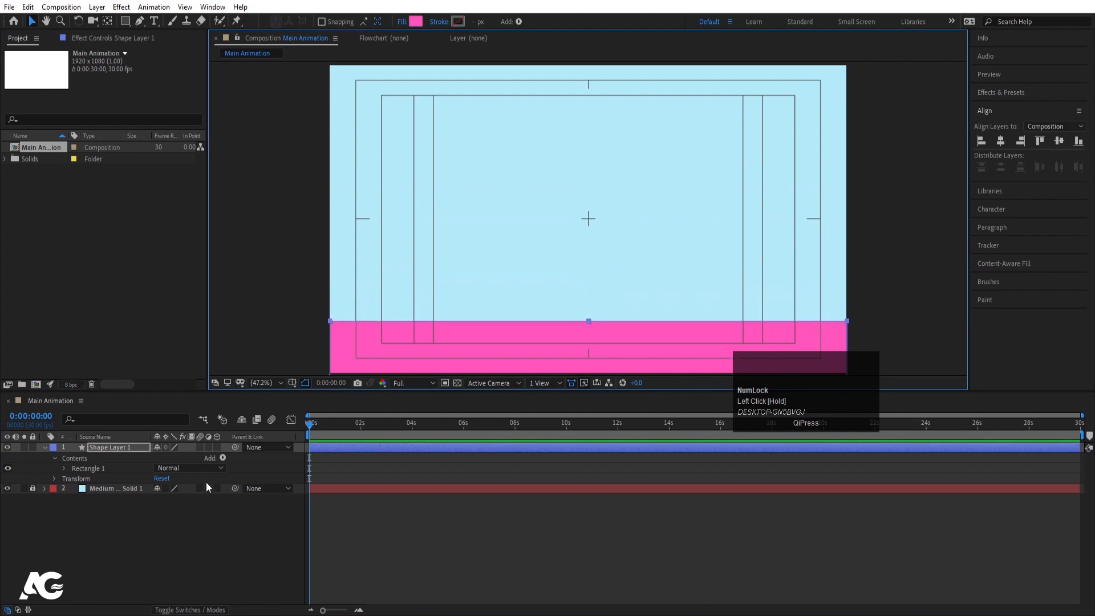
left_click(137, 545)
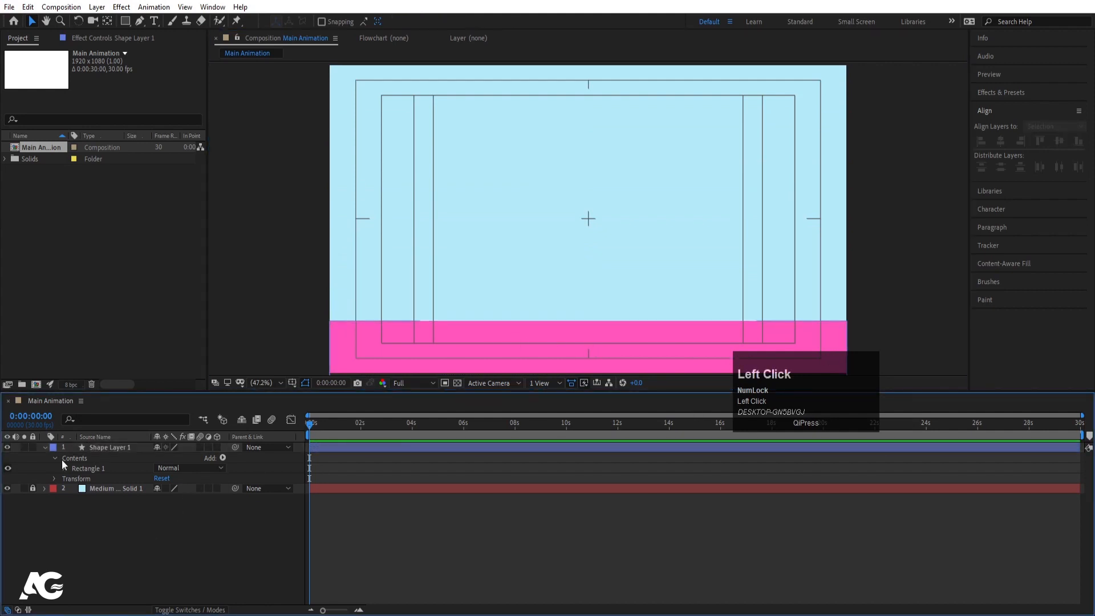
- Duplicate the floor shape layer, place the copy as a block at the frame's right edge, and collapse the original layer's properties
left_click(94, 448)
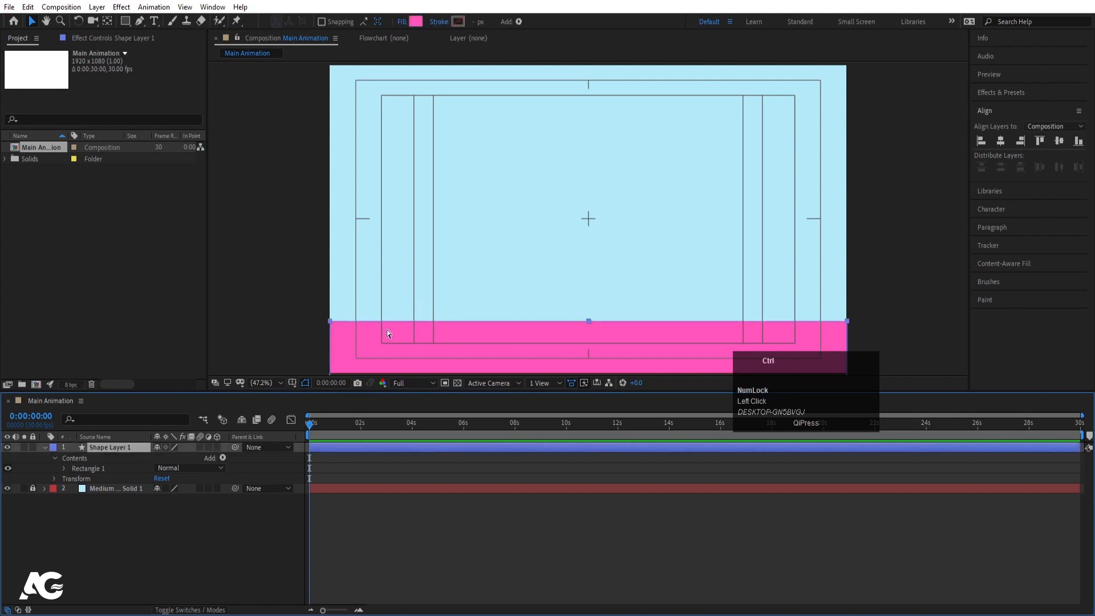
key("ctrl+d")
left_click_drag(389, 345, 834, 179)
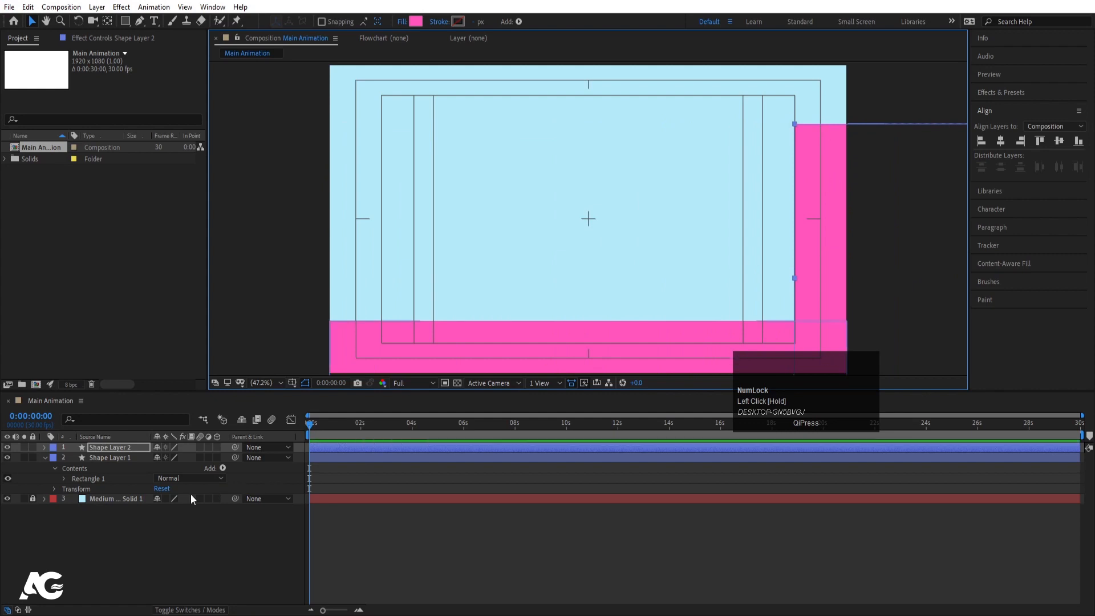
left_click(152, 538)
left_click_drag(813, 396, 637, 541)
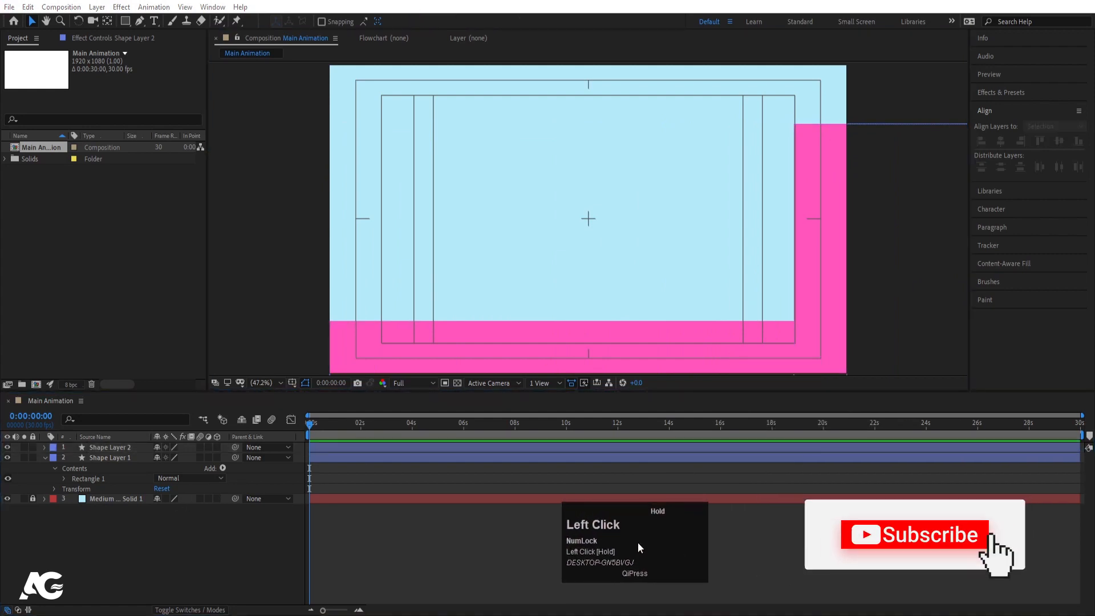
left_click(46, 458)
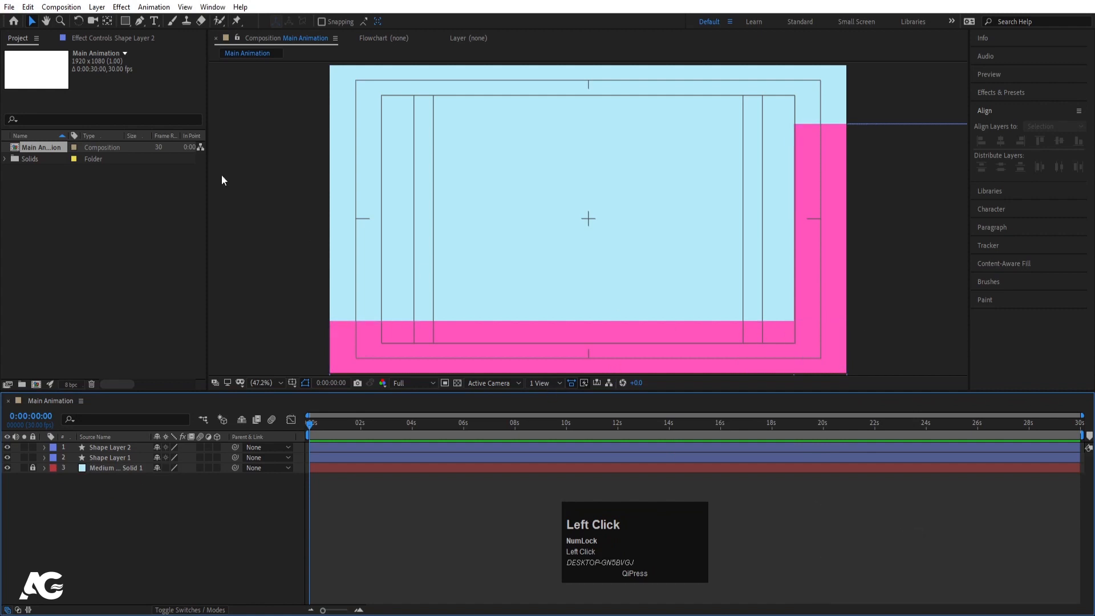
- Draw a narrow vertical rectangle against the right block's left side, from its top to the floor, and center its anchor point
left_click(125, 21)
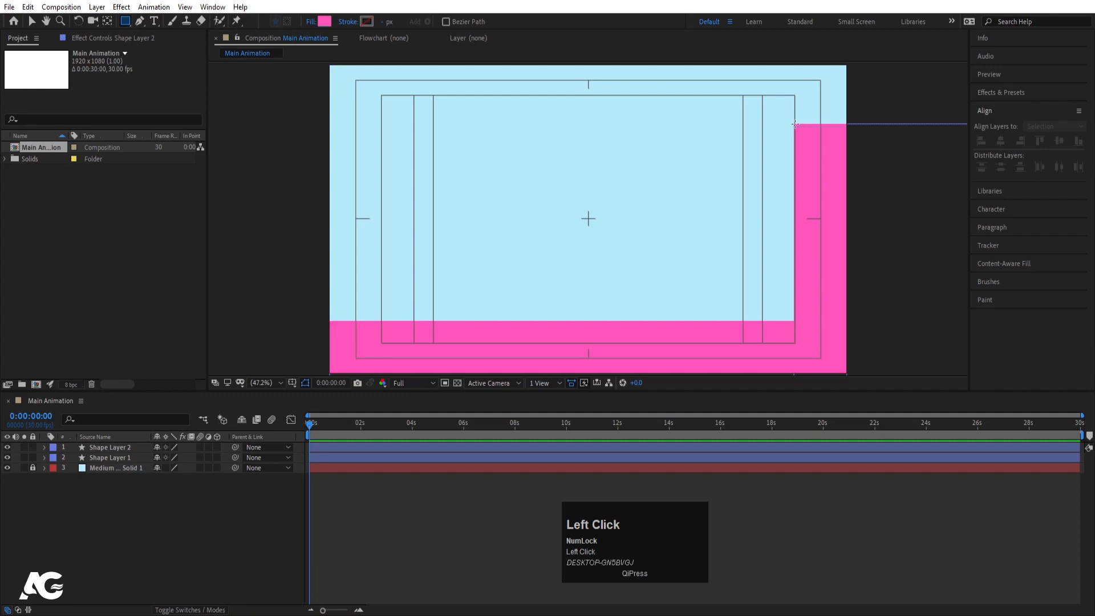
mouse_move(795, 124)
left_mouse_down()
mouse_move(762, 201)
mouse_move(755, 292)
mouse_move(768, 322)
left_mouse_up()
left_click(114, 447)
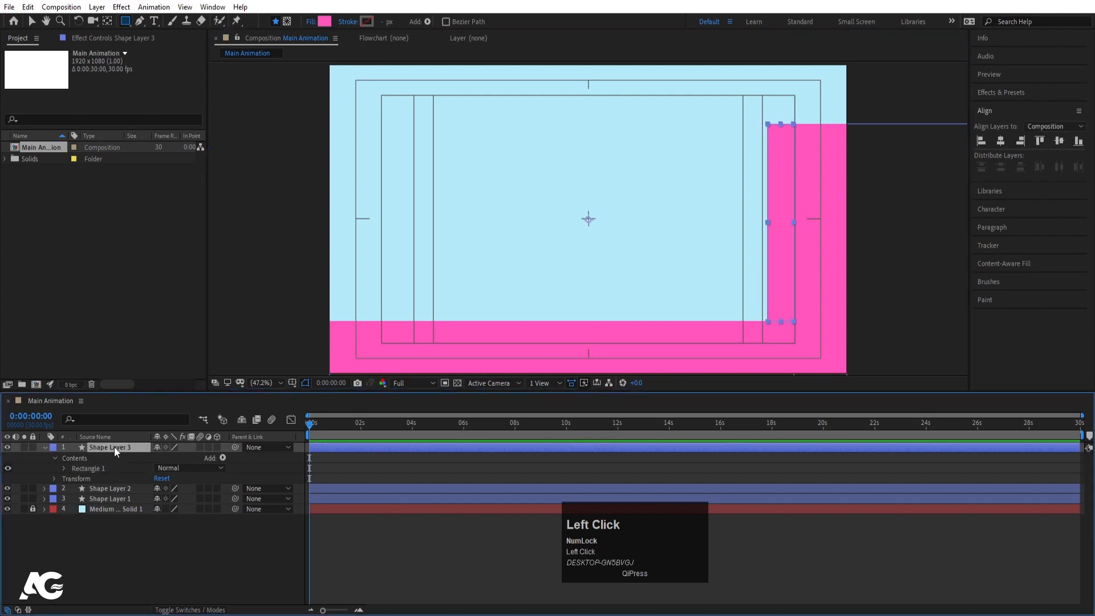
key("ctrl")
key("ctrl+alt+Home")
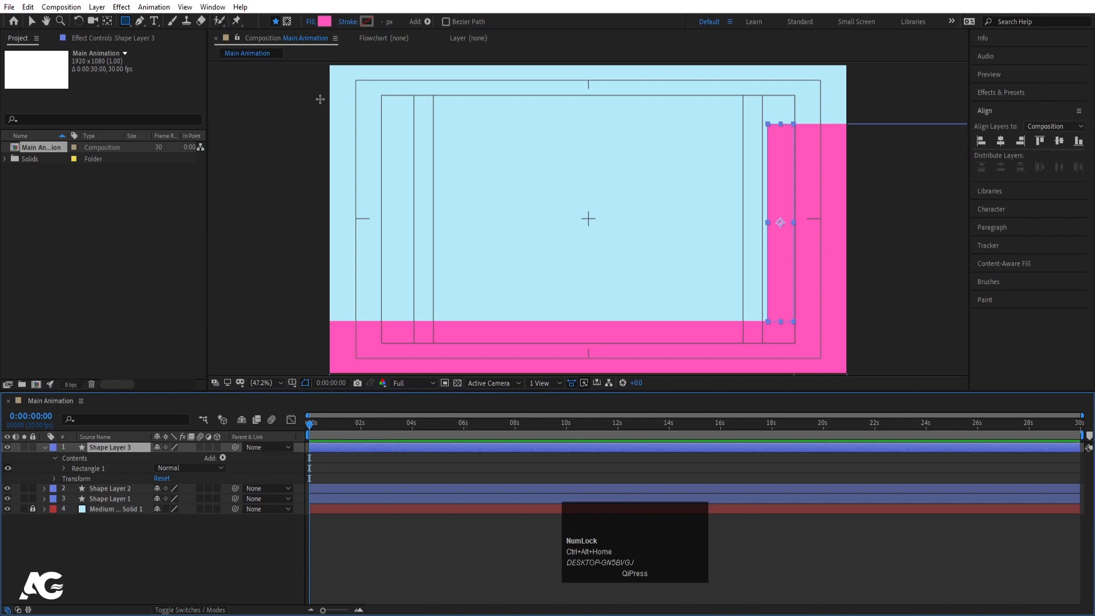
- Set the narrow rectangle's fill color to the darker pink #E70067
left_click(324, 22)
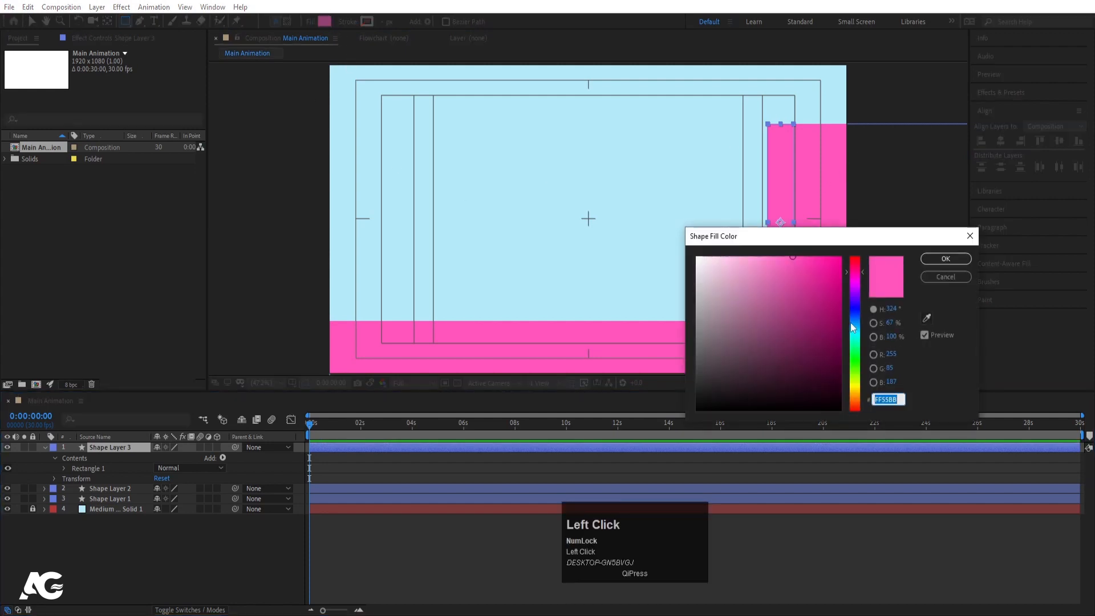
left_click(814, 281)
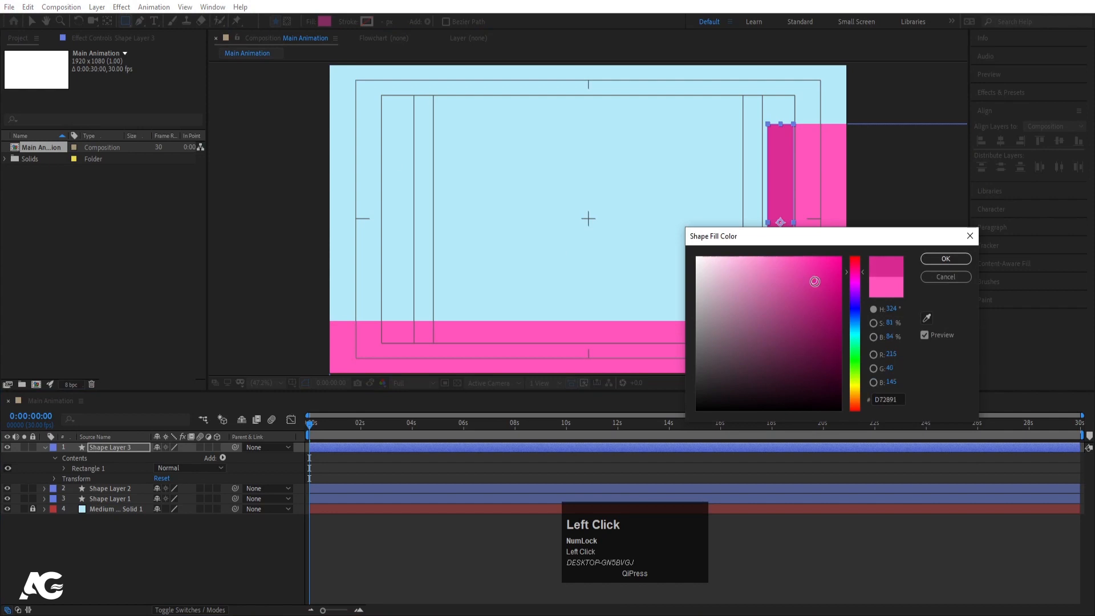
left_click_drag(815, 281, 853, 270)
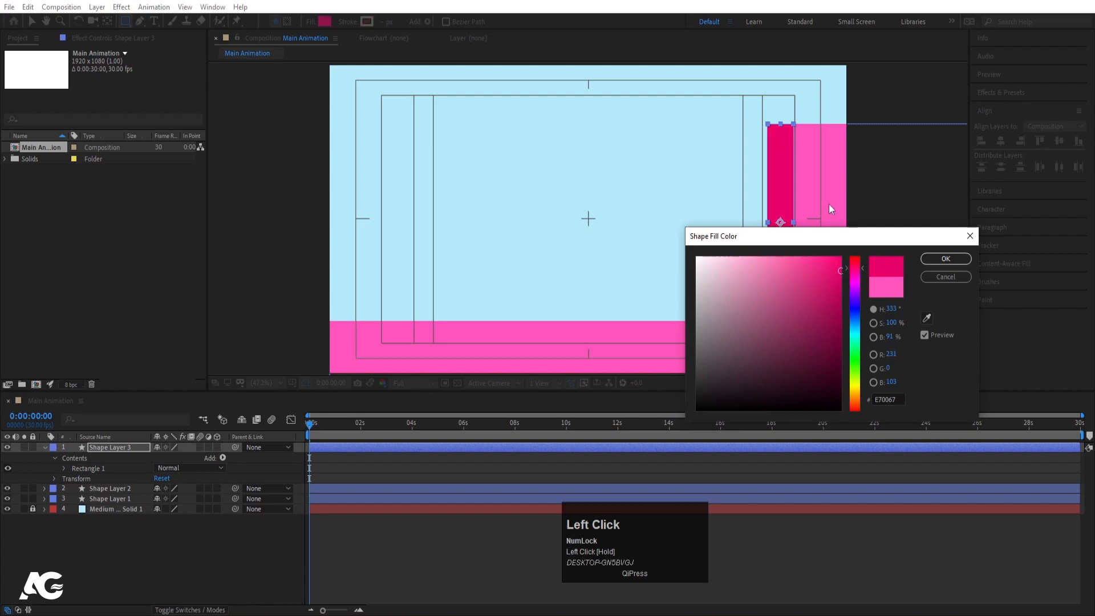
left_click(925, 261)
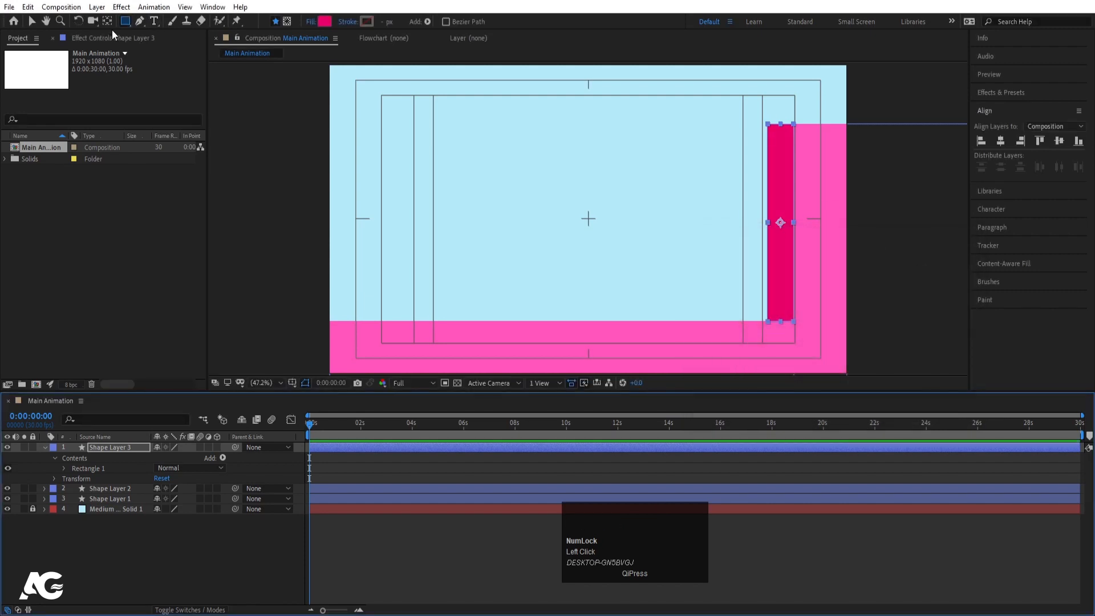
- Move the narrow rectangle's anchor point to the middle of its lower edge, where it meets the floor
key("y")
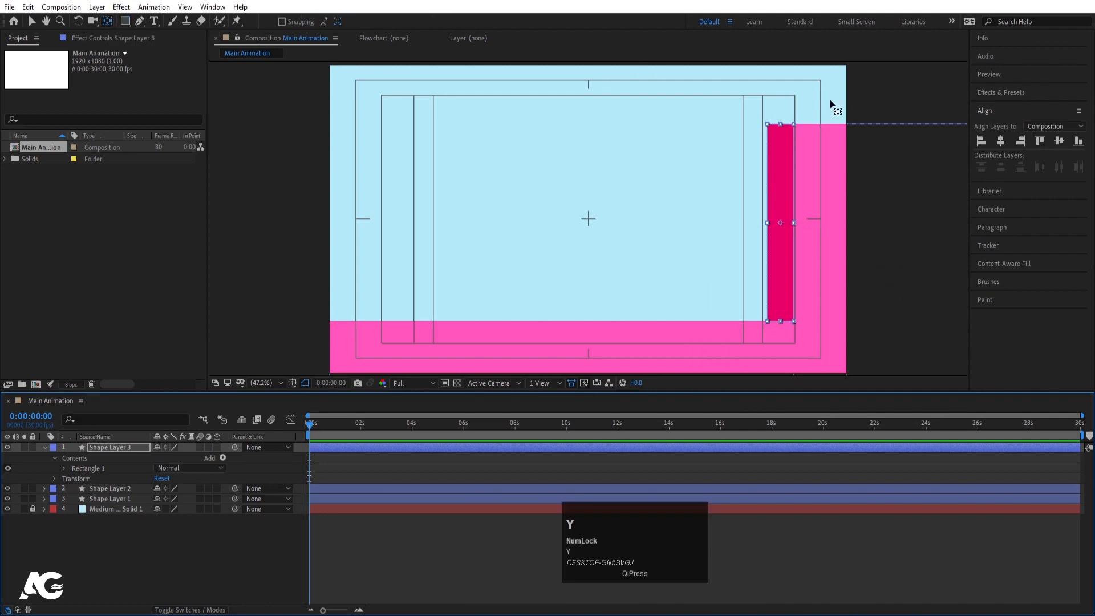
left_click(113, 447)
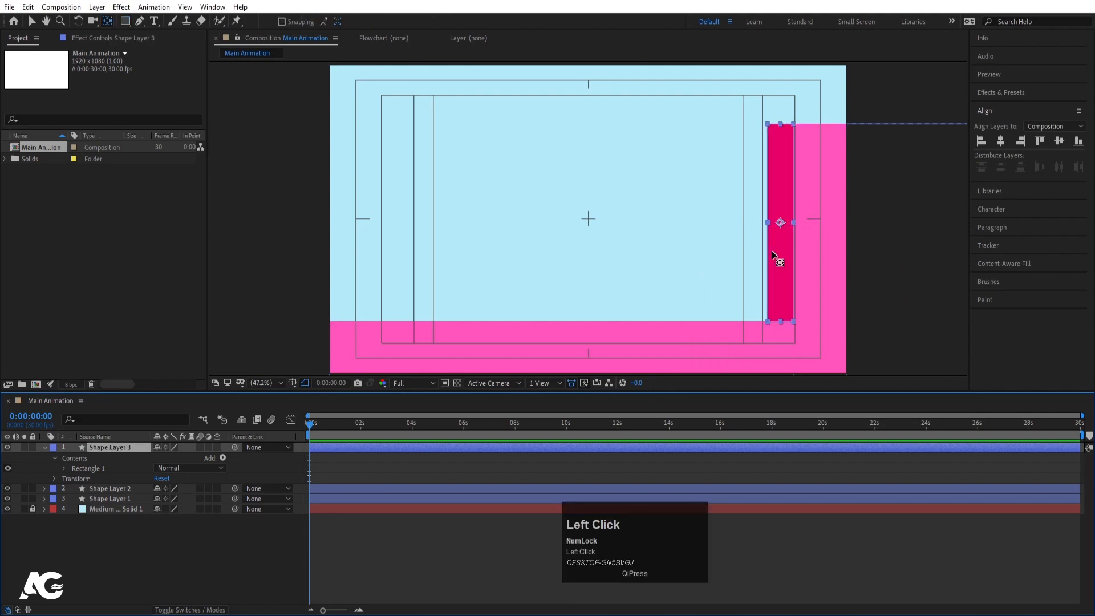
left_click_drag(779, 221, 780, 313)
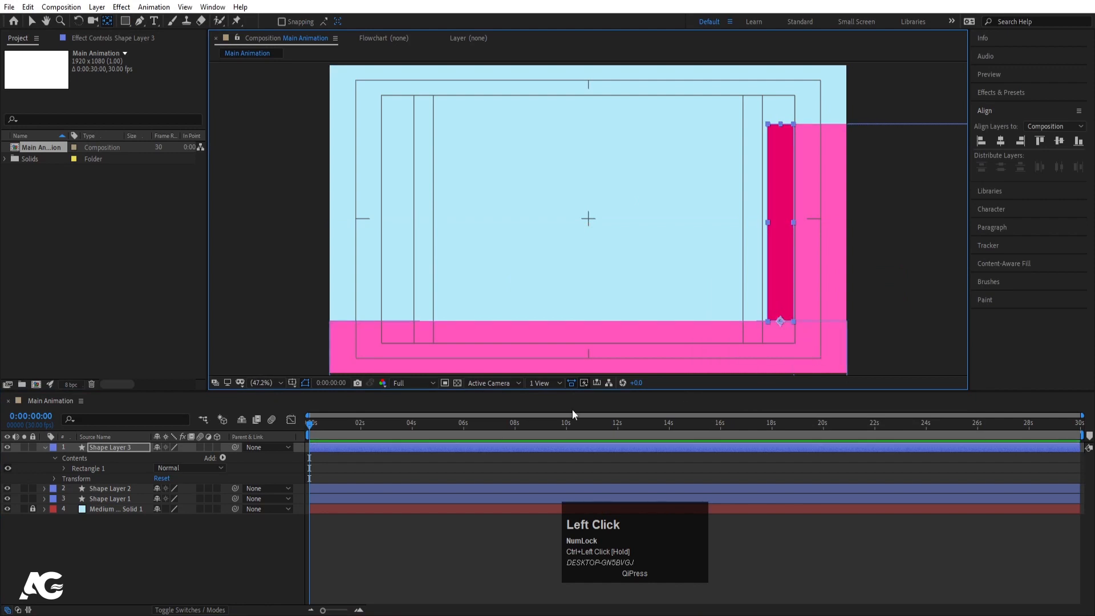
- Hide the Title/Action Safe guides in the composition view and deselect all layers
left_click(290, 382)
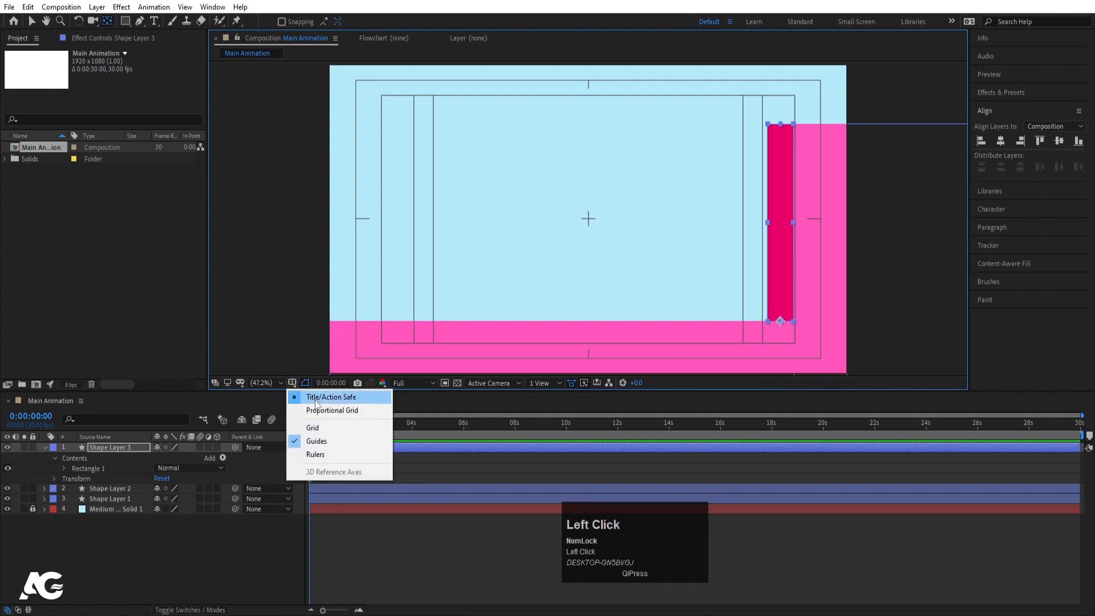
left_click(314, 399)
left_click(152, 554)
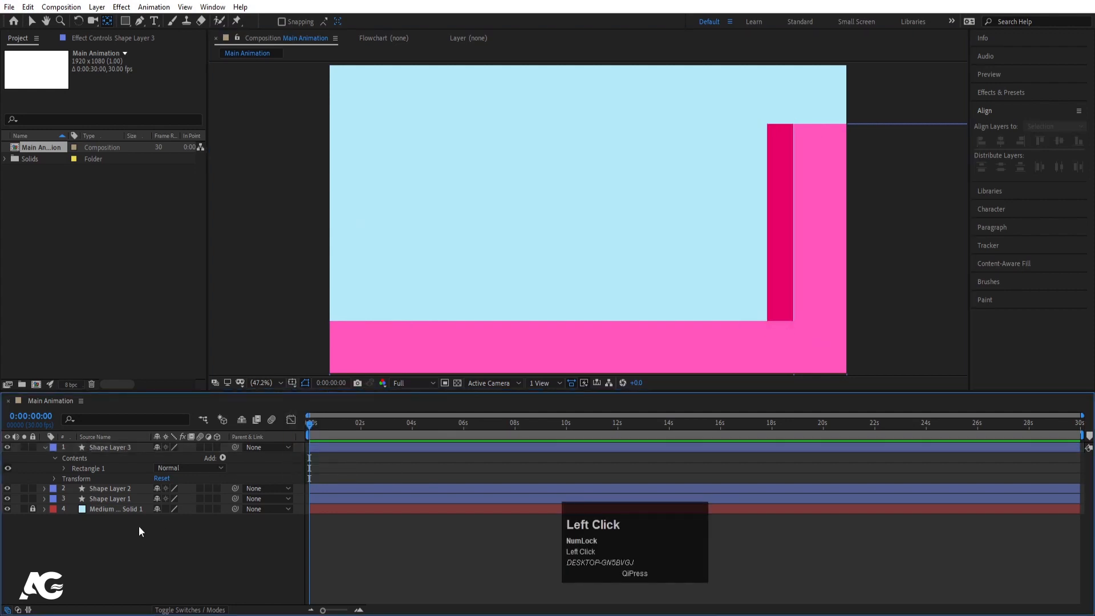
- Nudge the narrow dark pink rectangle slightly to the right so it sits flush against the side block
left_click(111, 447)
scroll(827, 252, "up", 3)
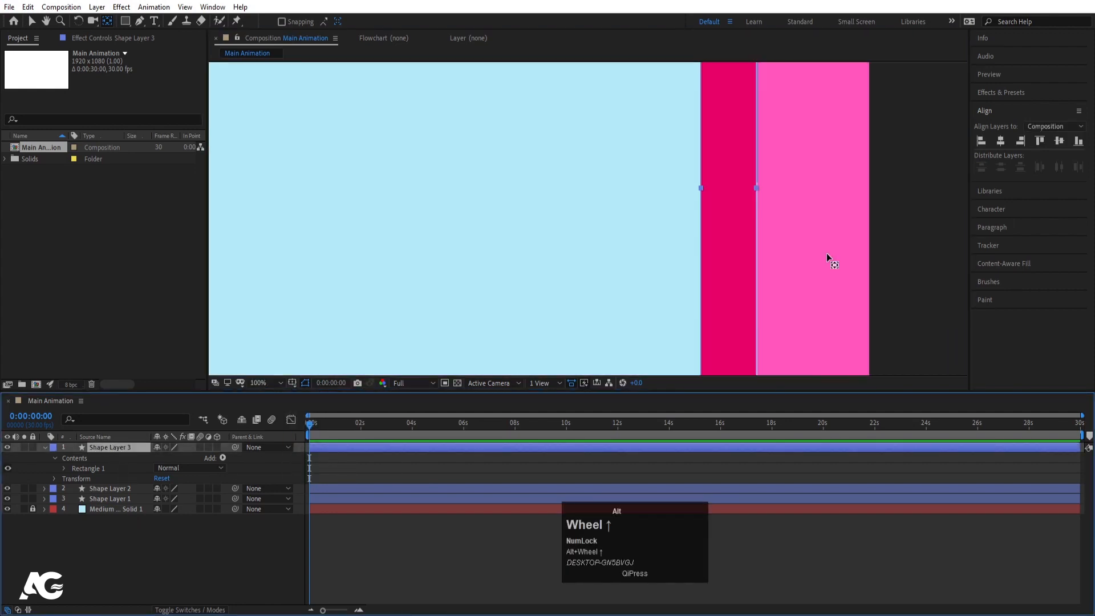
scroll(702, 251, "down", 2)
scroll(702, 252, "up", 2)
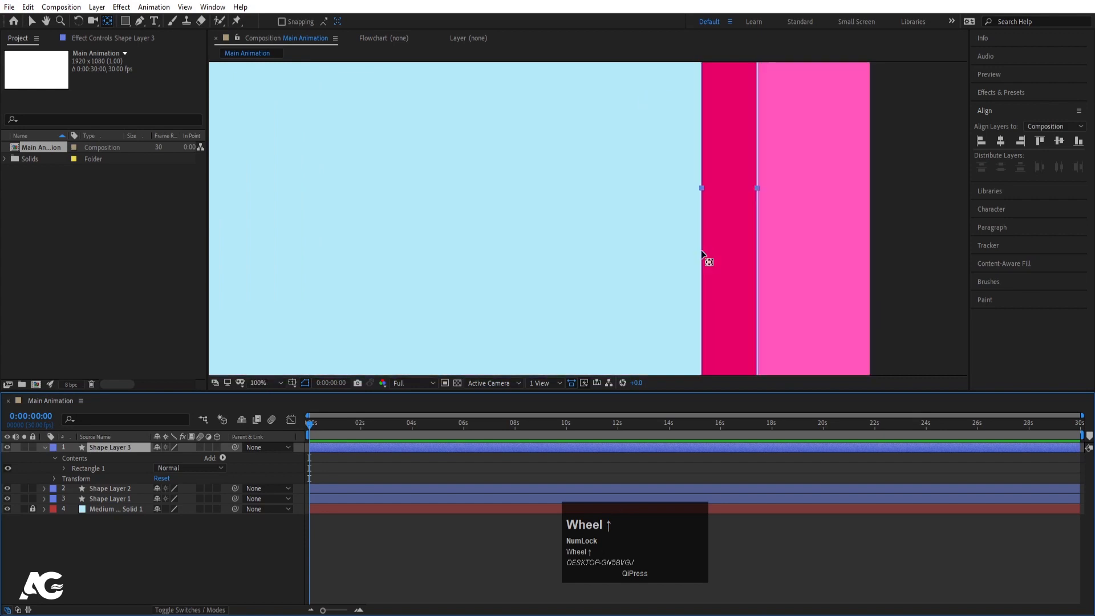
left_click_drag(677, 238, 570, 136)
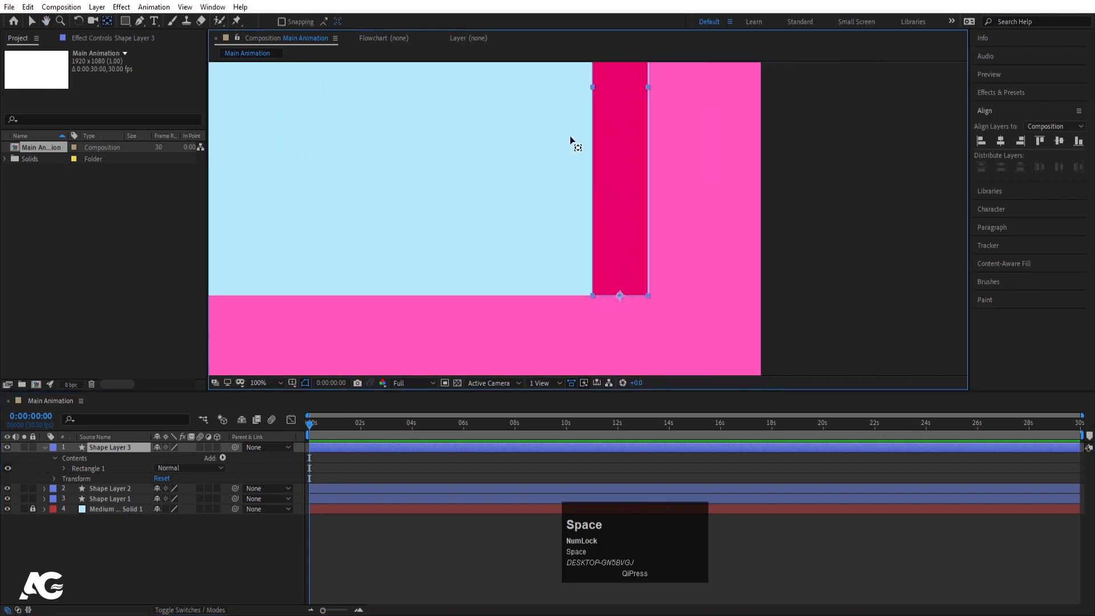
key("Right")
left_click(343, 530)
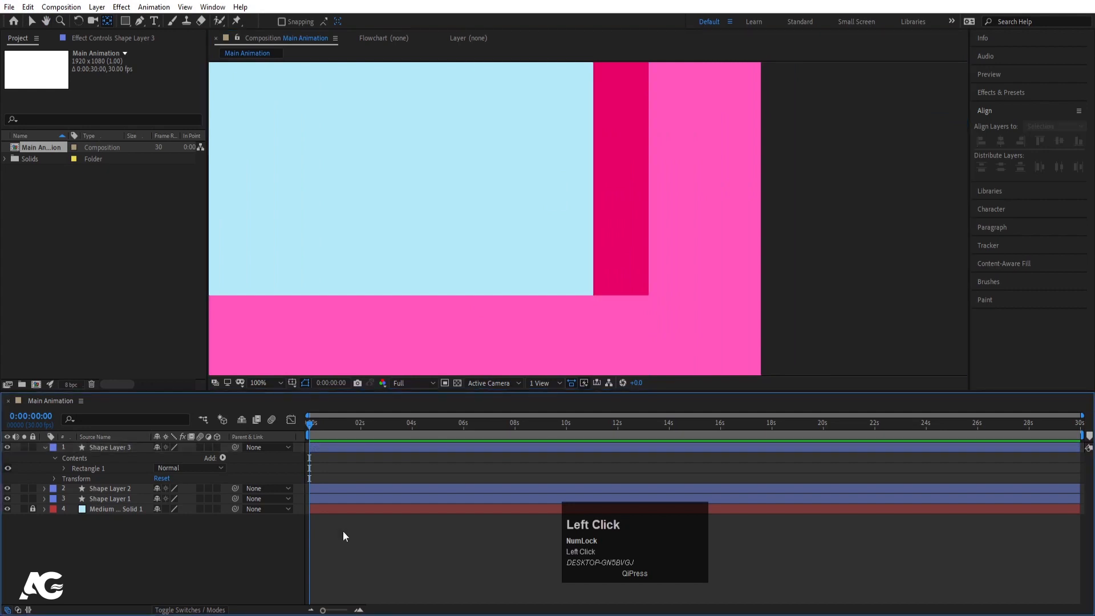
- Duplicate the narrow dark pink rectangle's collapsed layer and place the copy directly against its left side
scroll(659, 227, "down", 2)
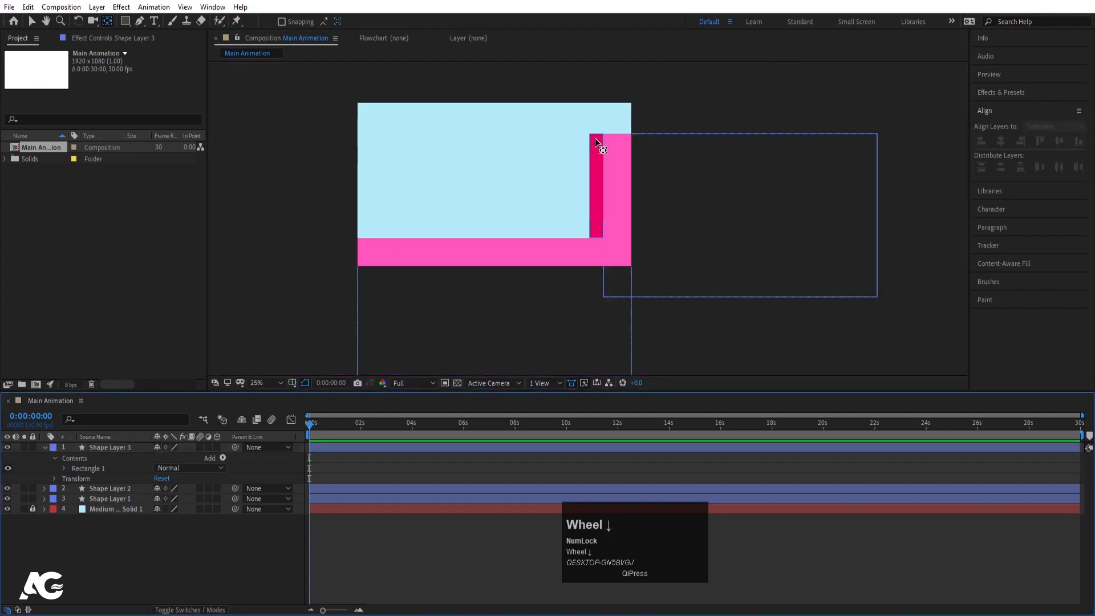
scroll(594, 139, "up", 2)
key("v")
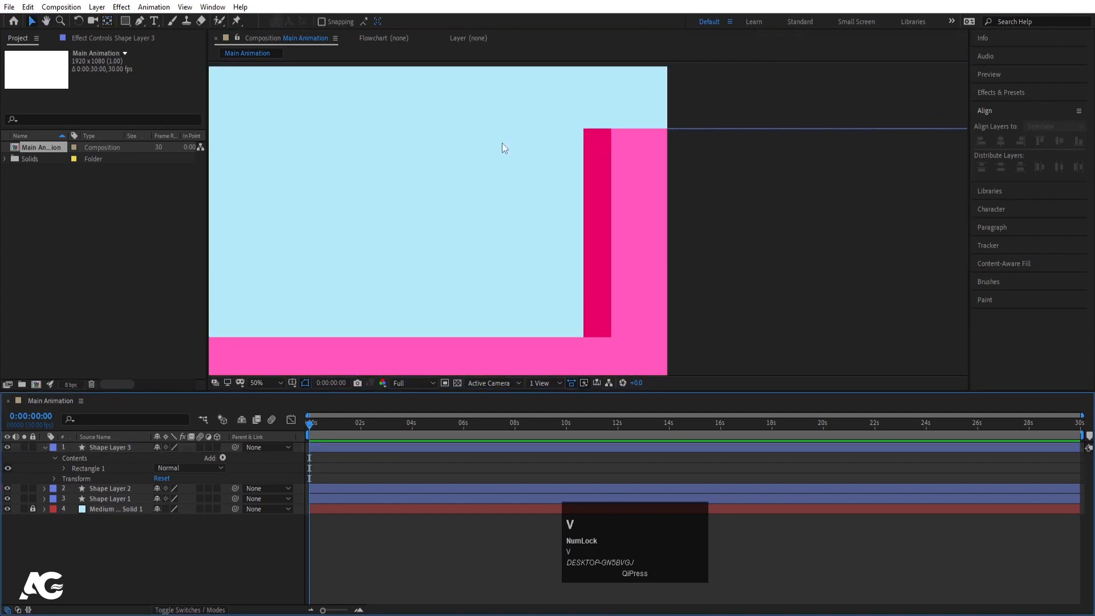
left_click(46, 448)
left_click(108, 447)
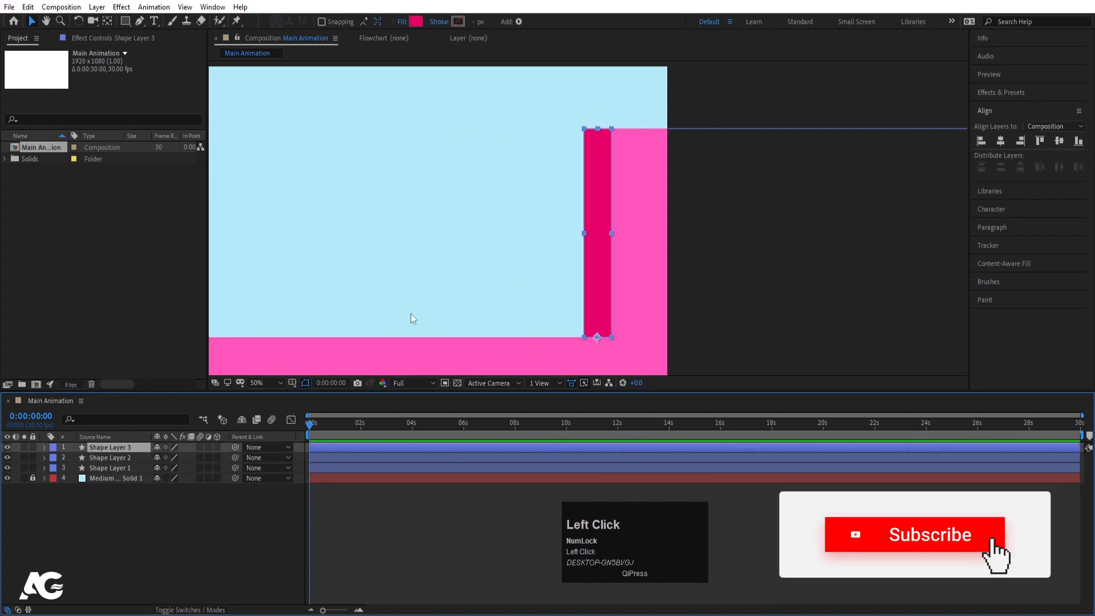
key("ctrl+d")
left_click_drag(598, 244, 566, 234)
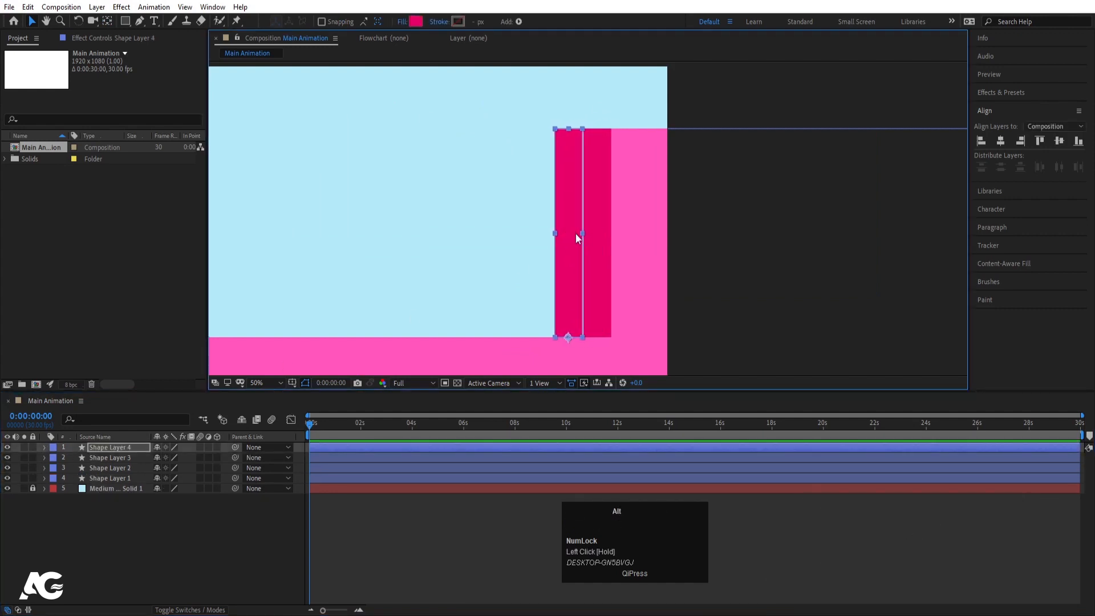
- Nudge the copied rectangle to the right to close the thin gap between it and the original
scroll(576, 234, "up", 2, "alt")
key("Right")
key("Right")
key("Right")
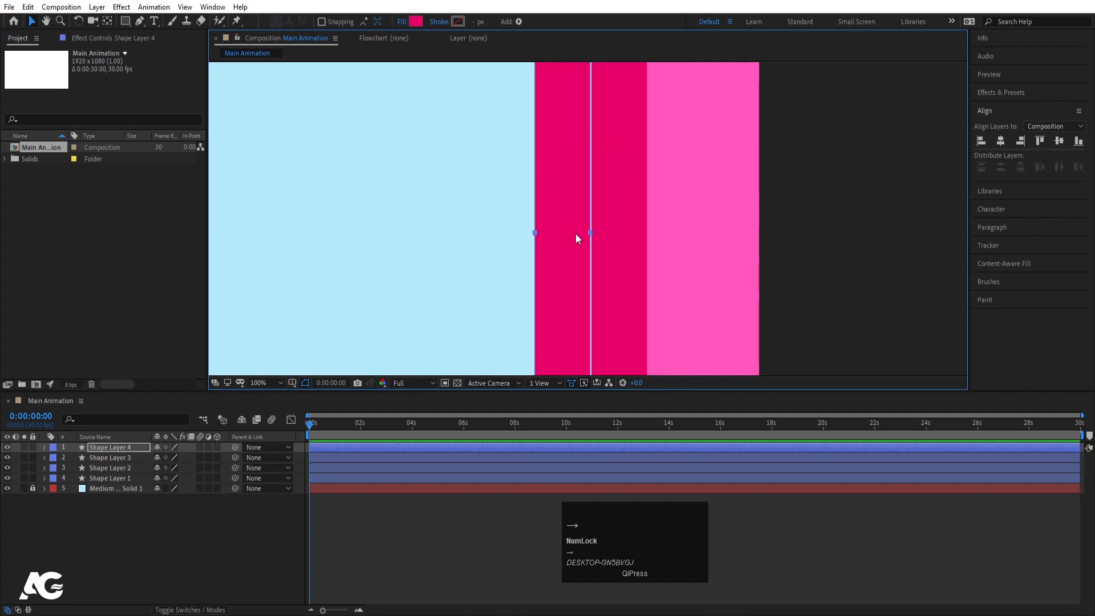
left_click(447, 244)
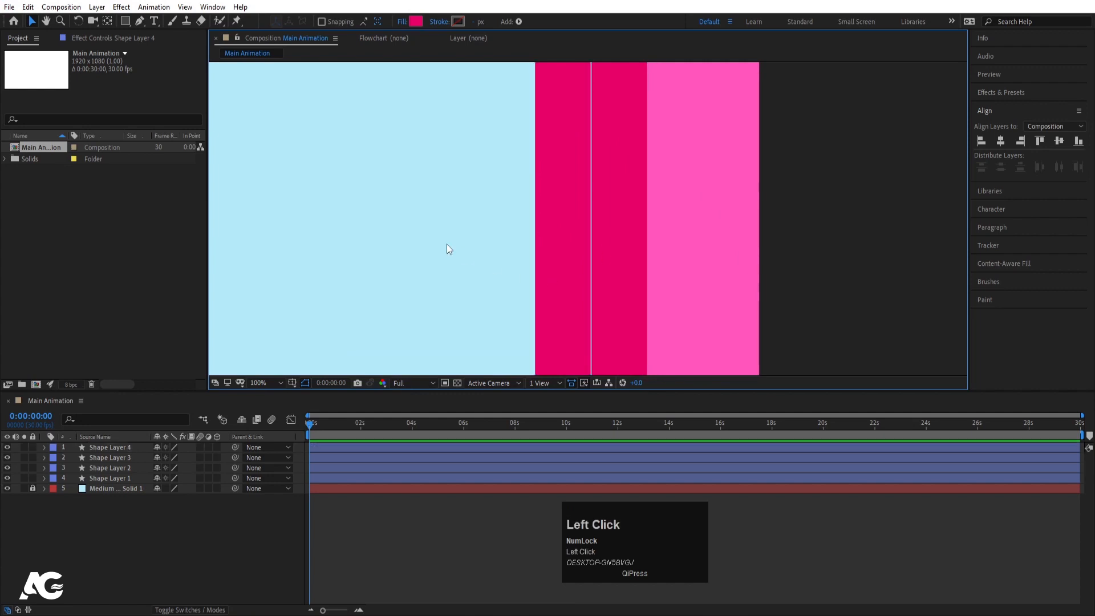
left_click(582, 236)
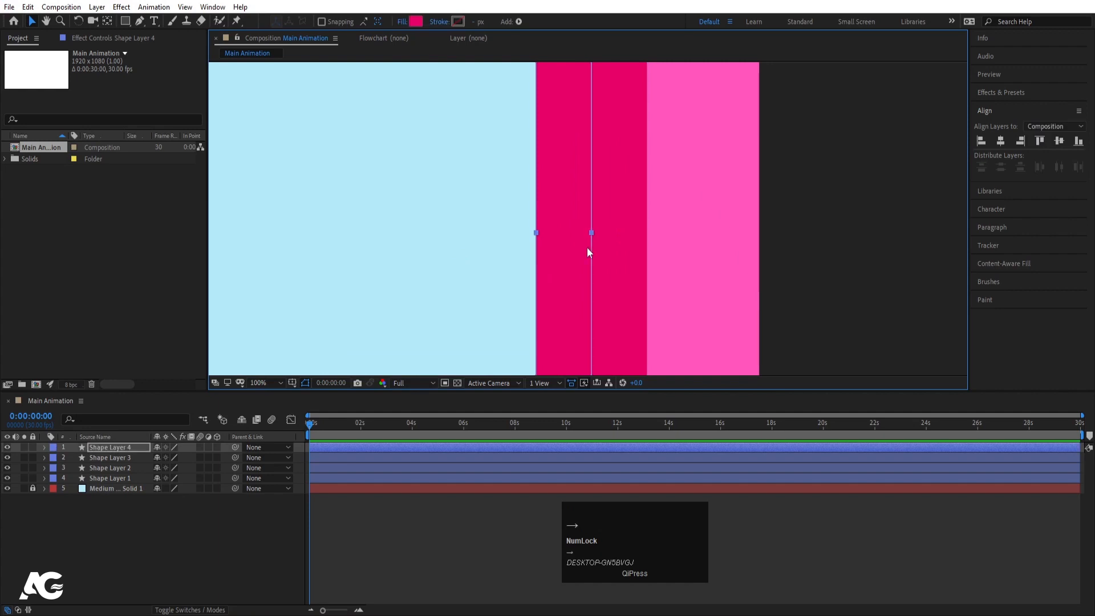
left_click(273, 530)
left_click(556, 286)
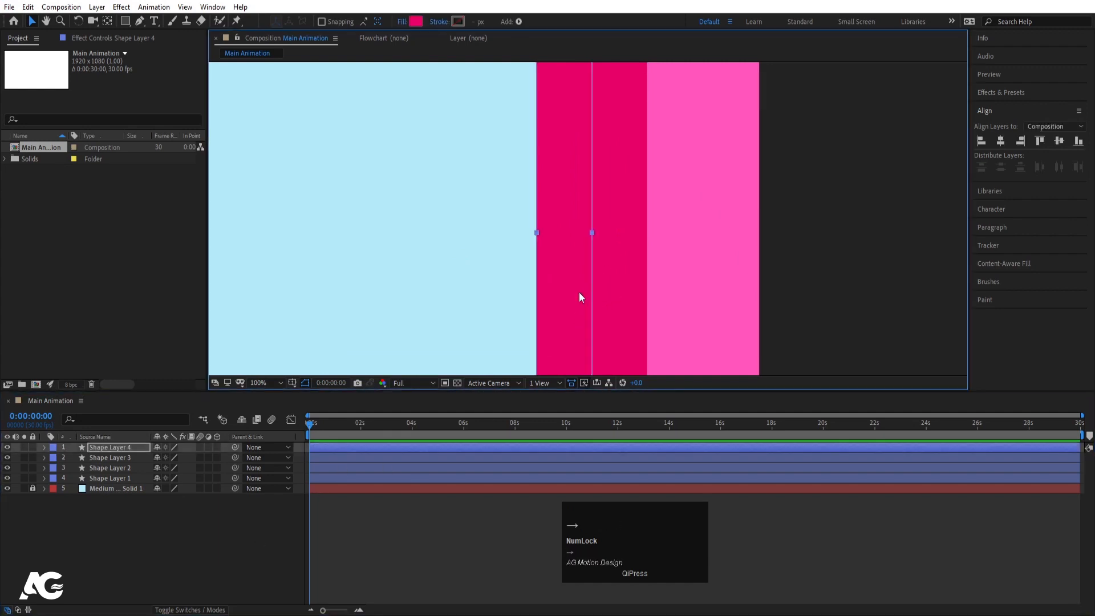
scroll(583, 289, "down", 2)
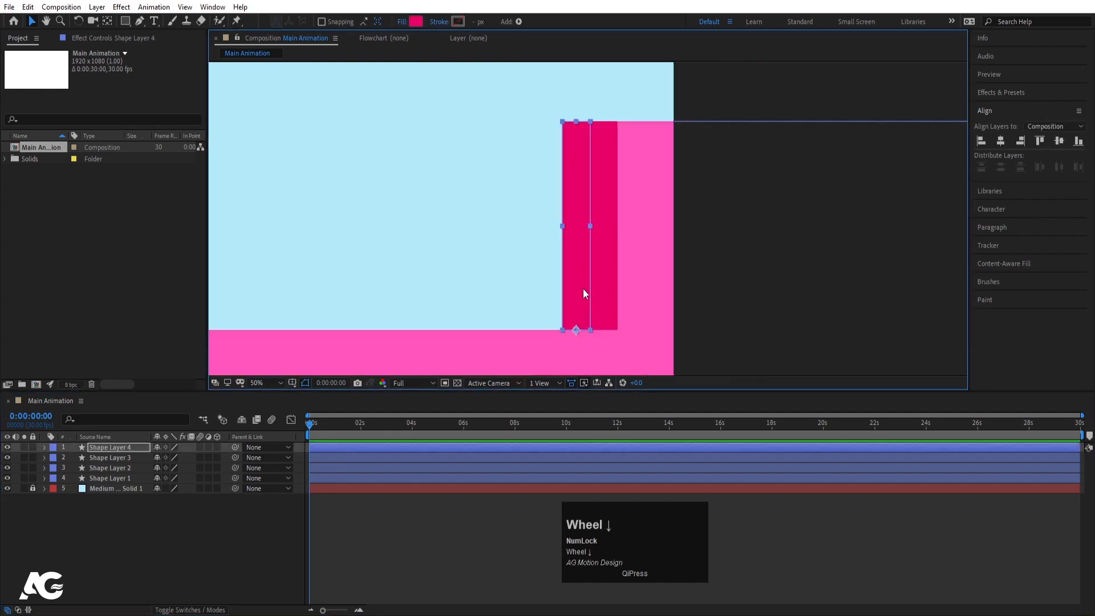
- Set the label color of the two narrow dark pink rectangle layers to yellow
left_click(108, 461)
left_click(103, 447, "shift")
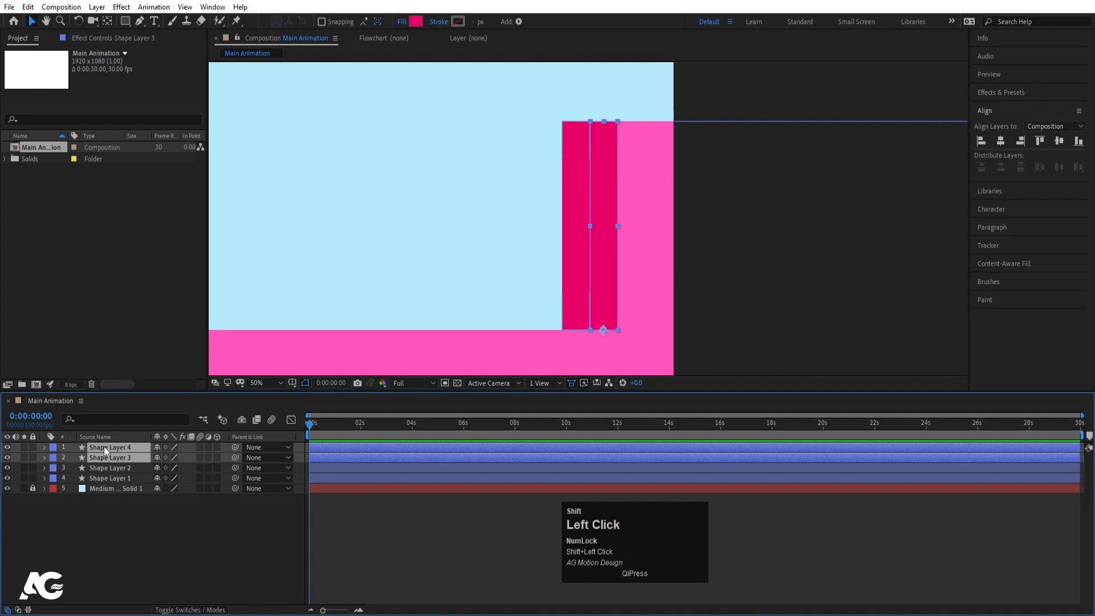
left_click(57, 452)
left_click(75, 244)
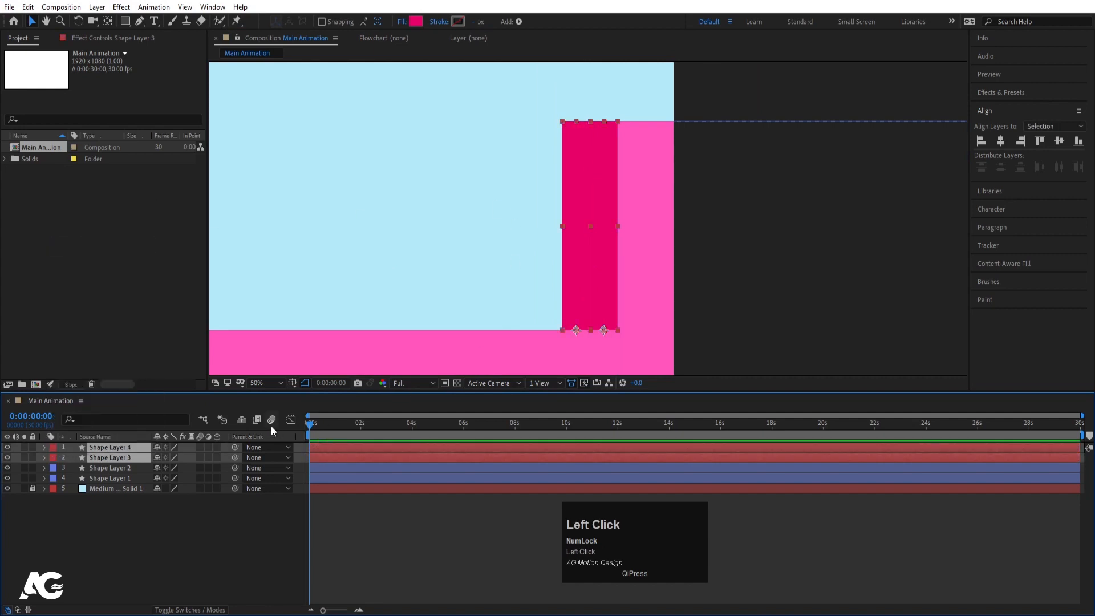
left_click(53, 453)
left_click(79, 258)
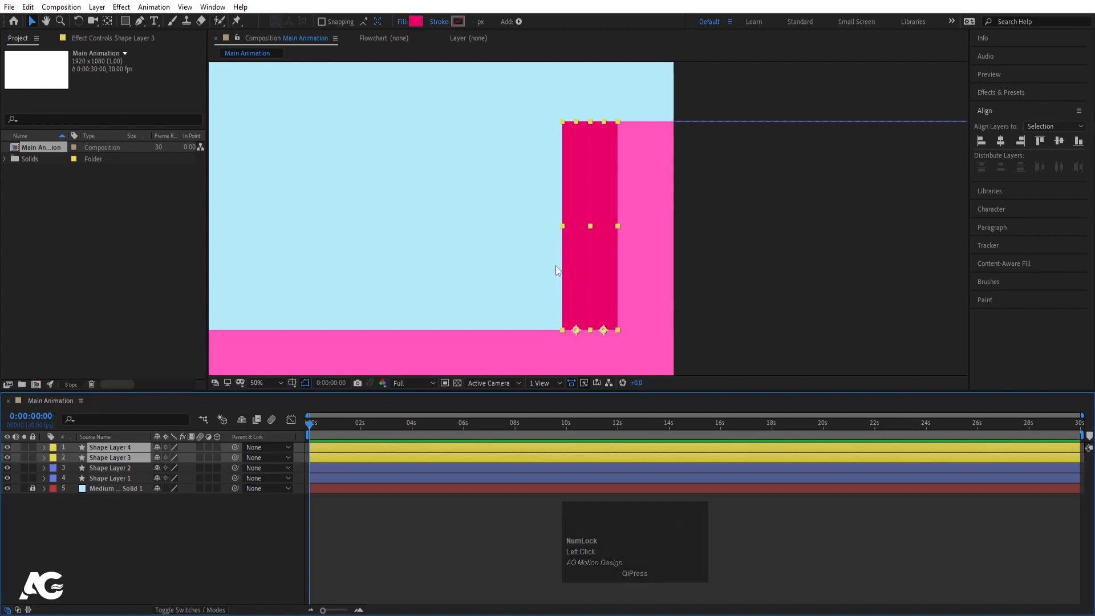
- Duplicate both yellow-labelled strips, stack the copies above the originals and place them against the originals' left side
left_click(179, 538)
left_click(98, 455)
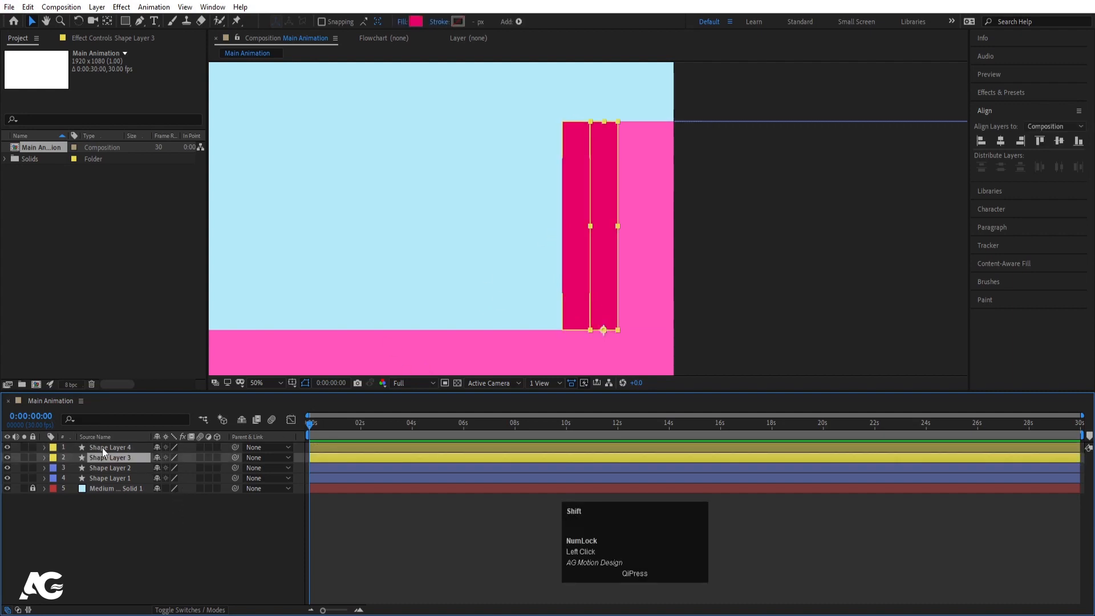
left_click(102, 447, "shift")
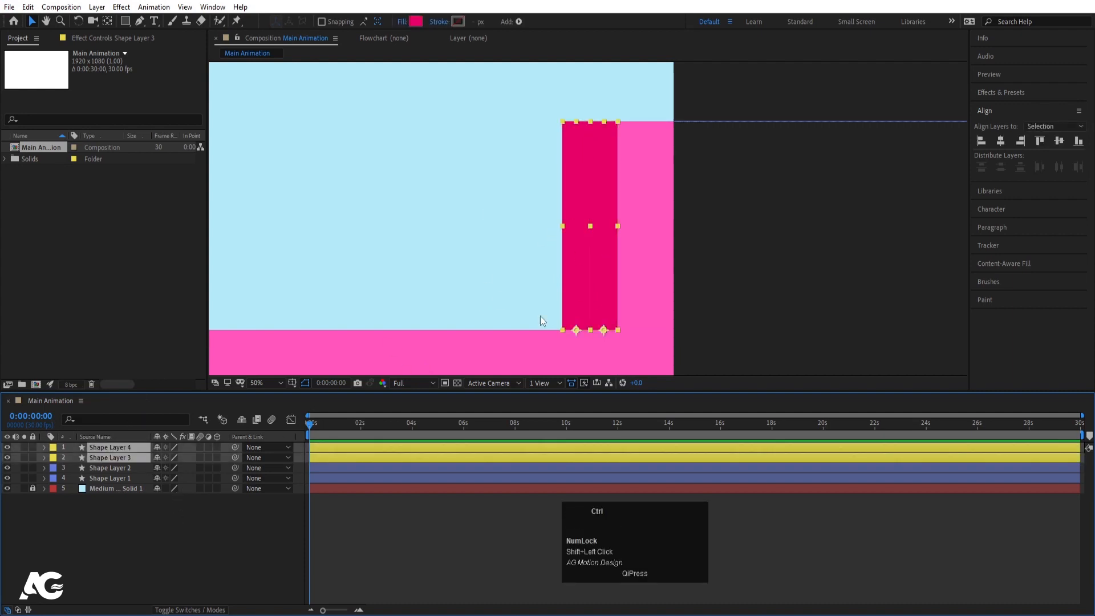
key("ctrl+d")
left_click_drag(108, 470, 105, 455)
scroll(570, 291, "up", 2)
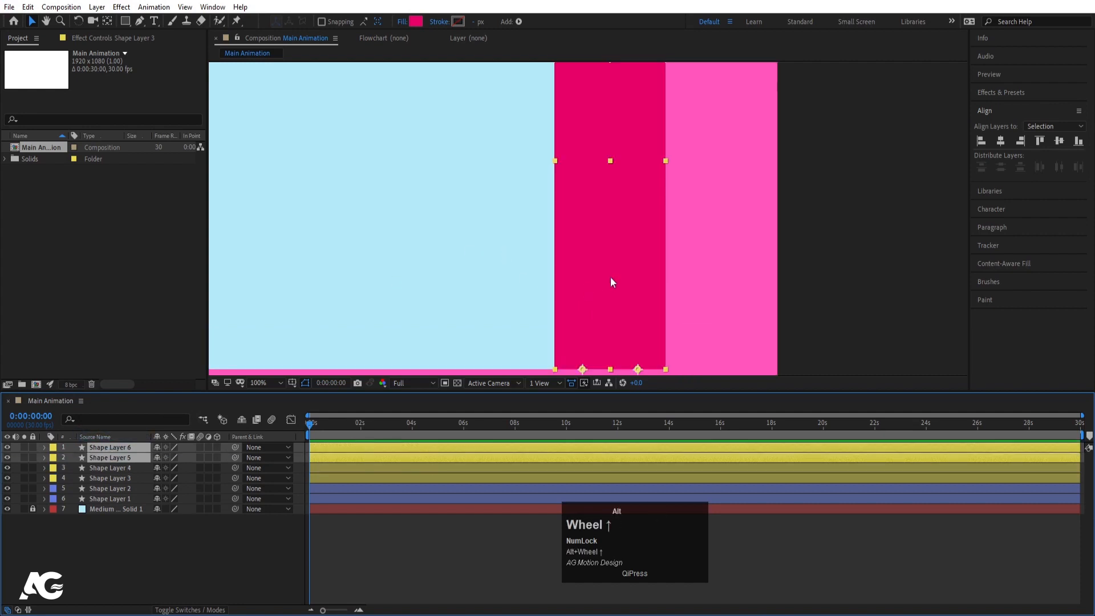
left_click_drag(638, 251, 531, 299)
scroll(545, 291, "down", 2)
scroll(544, 293, "down", 1)
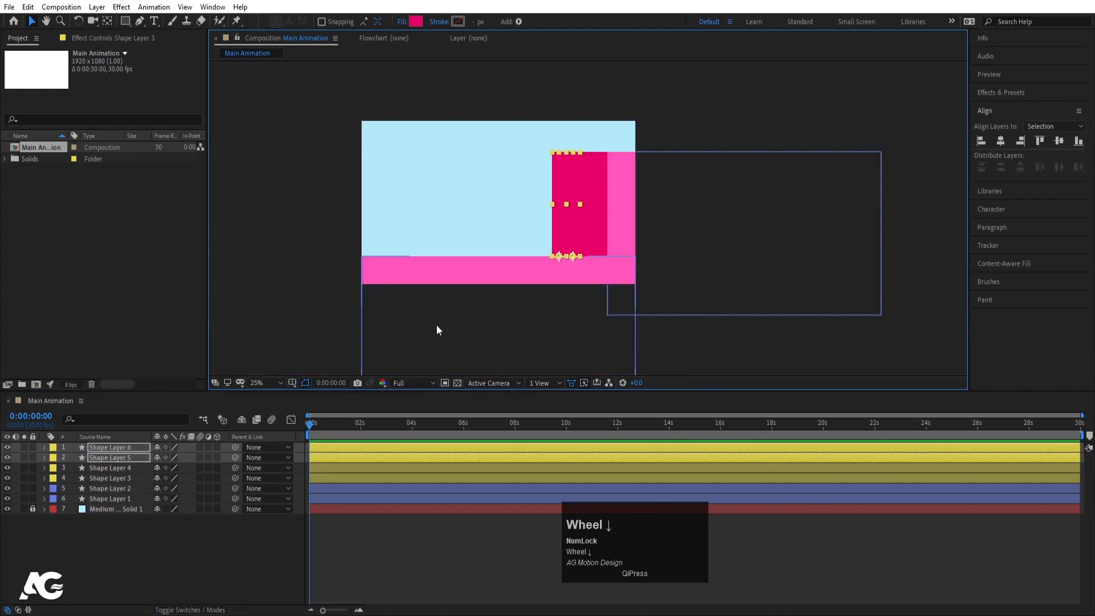
- Duplicate all four strips, move the copies to the top of the layer stack and place them against the originals' left side
left_click(118, 474)
left_click(105, 447, "shift")
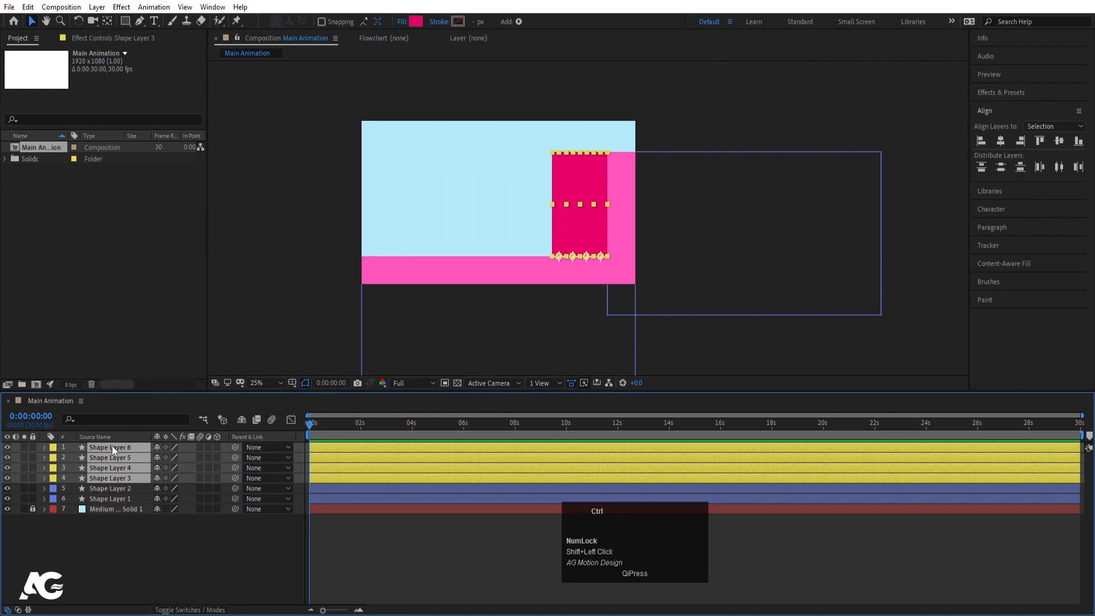
key("ctrl+d")
left_click(115, 459)
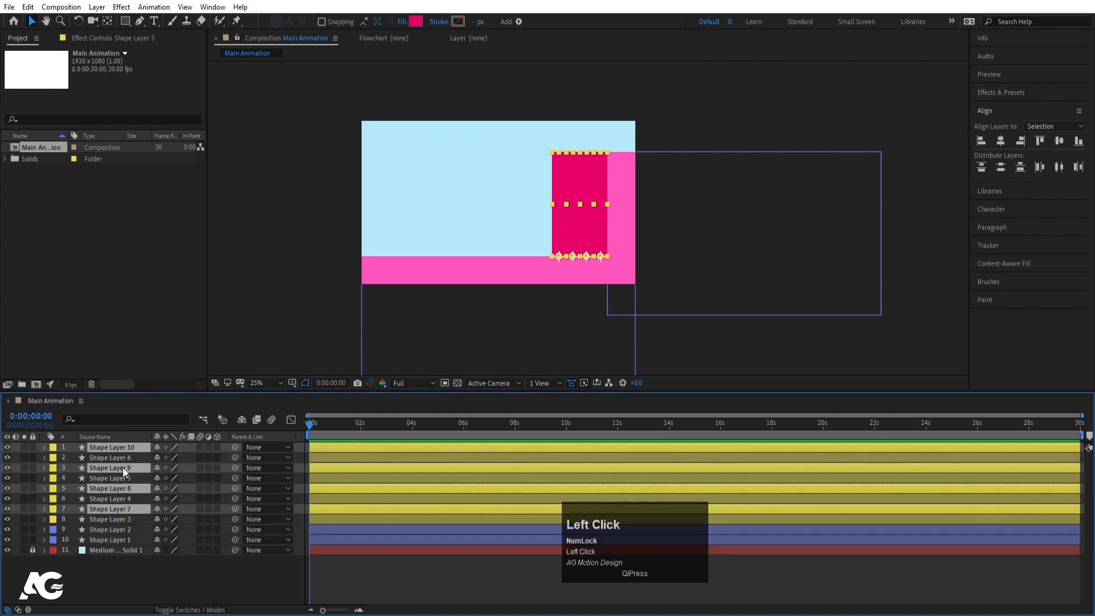
scroll(583, 238, "up", 4)
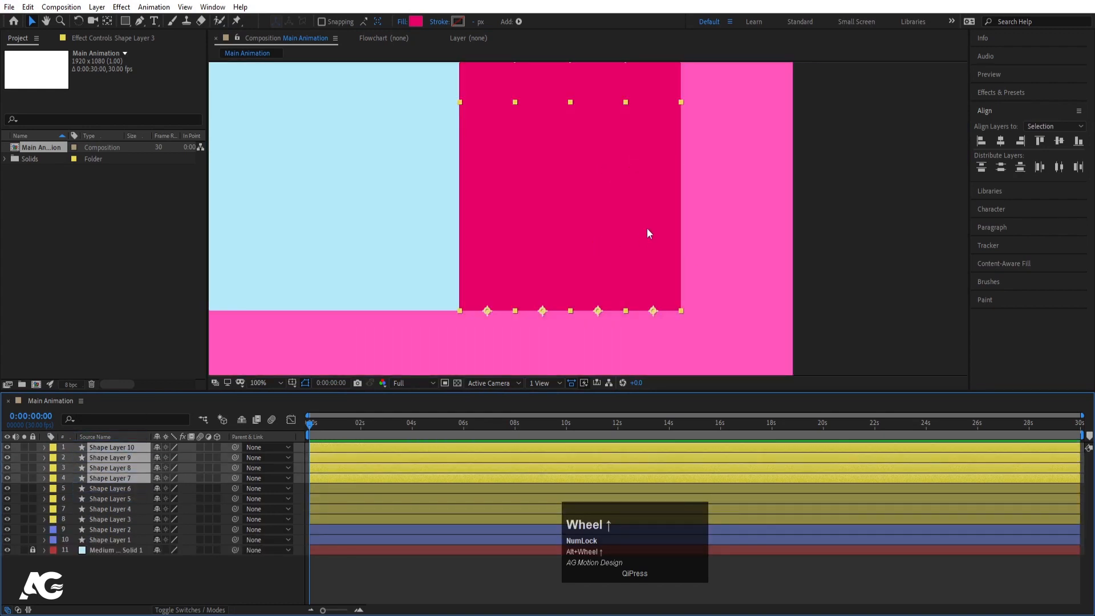
left_click_drag(647, 228, 425, 230)
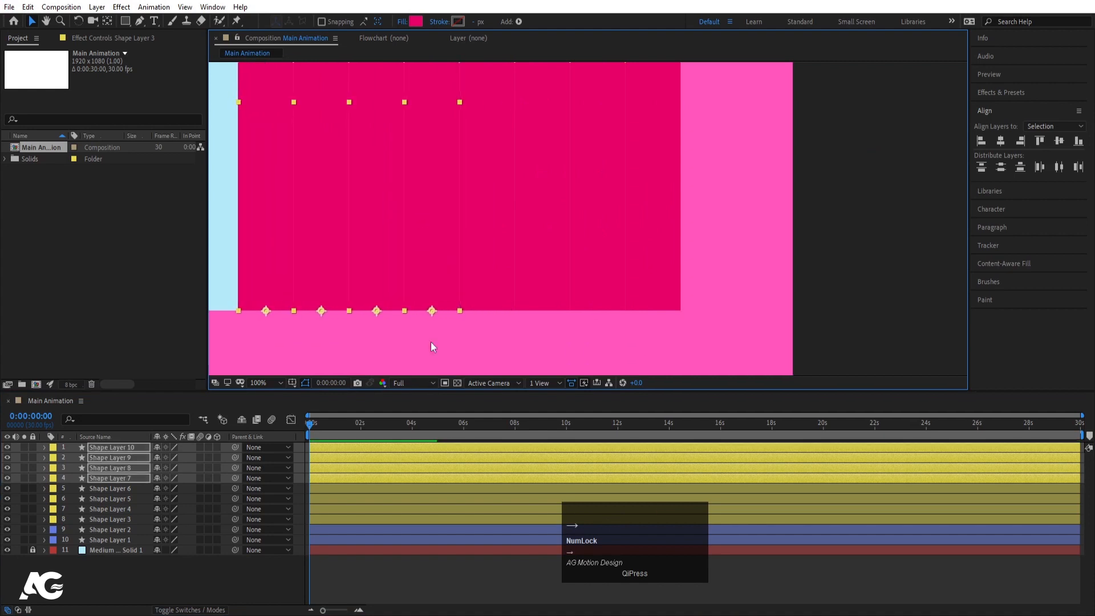
left_click(294, 450)
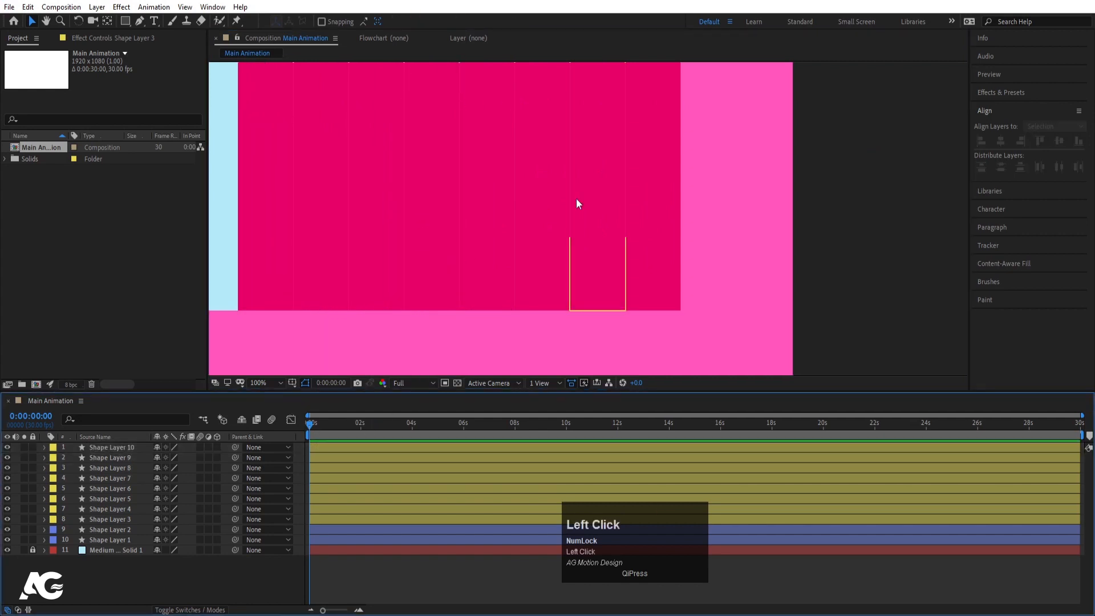
- Select all eight yellow-labelled strip layers and reveal their Scale properties
scroll(577, 198, "down", 4)
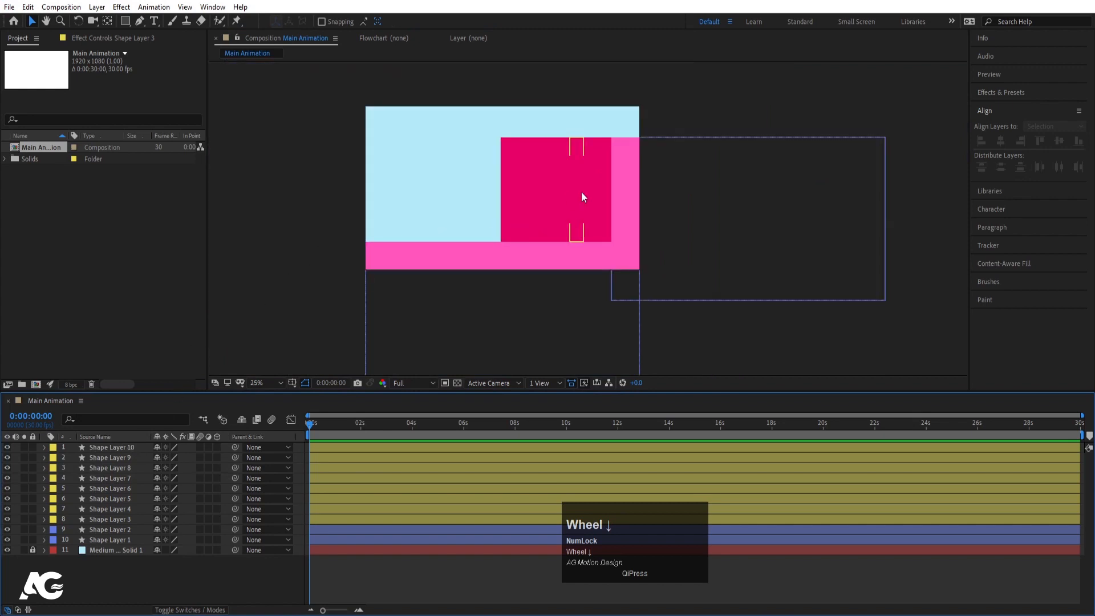
scroll(580, 194, "up", 2)
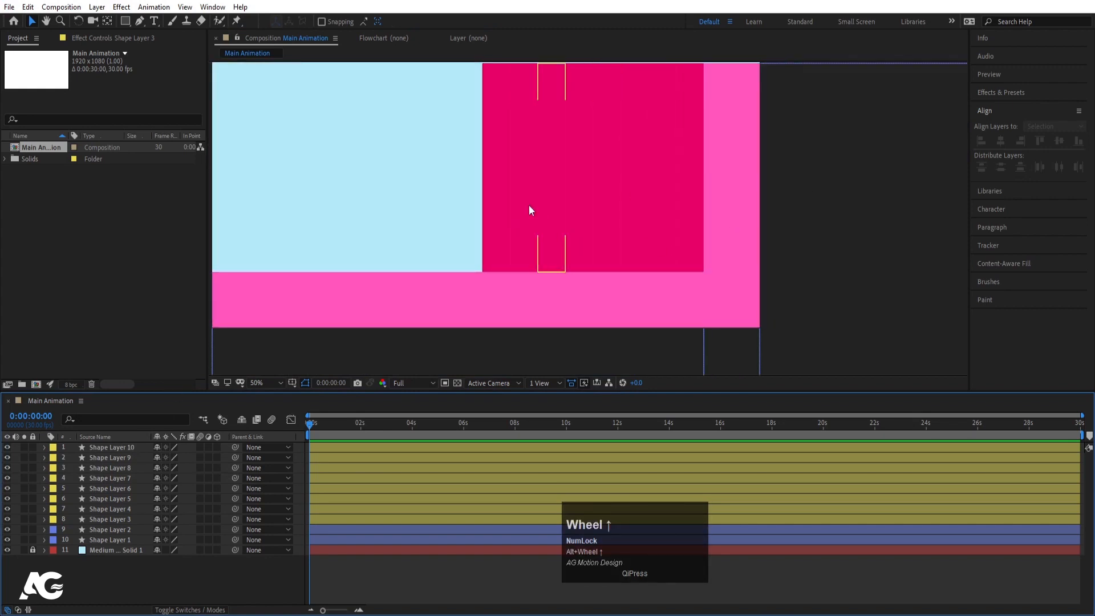
left_click(101, 519)
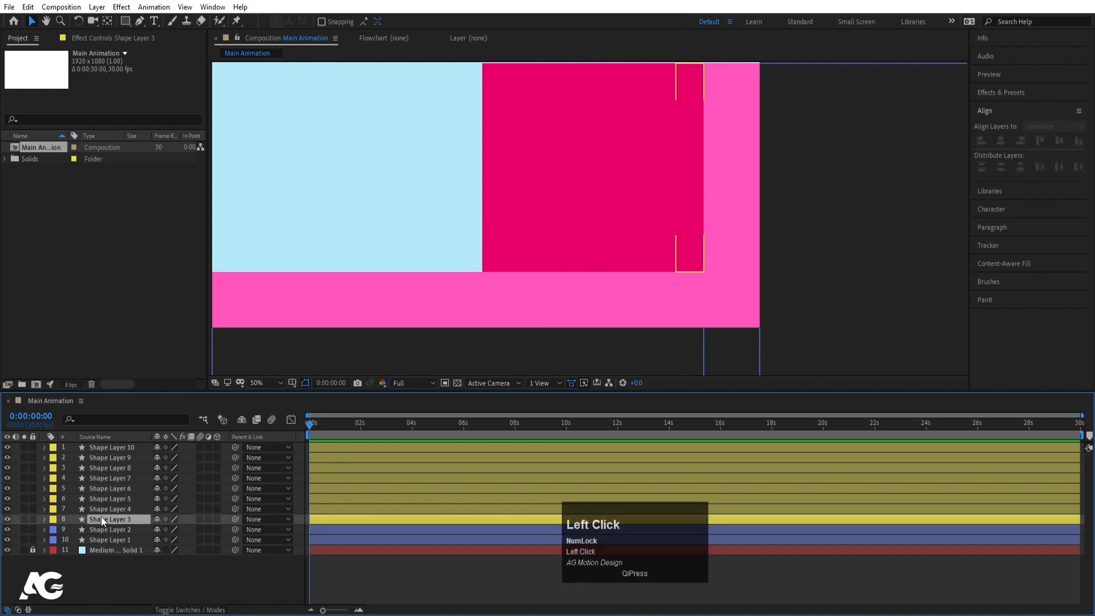
left_click(101, 449, "shift")
key("s")
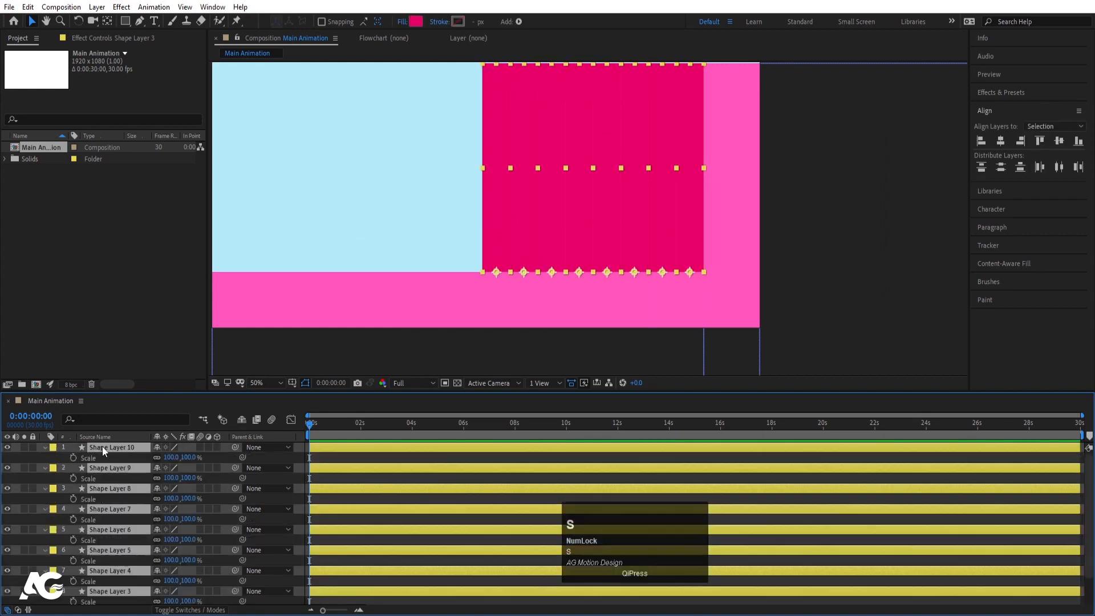
- Unlink the horizontal and vertical scale proportions on each of the eight strip layers
left_click(222, 455)
left_click(157, 455)
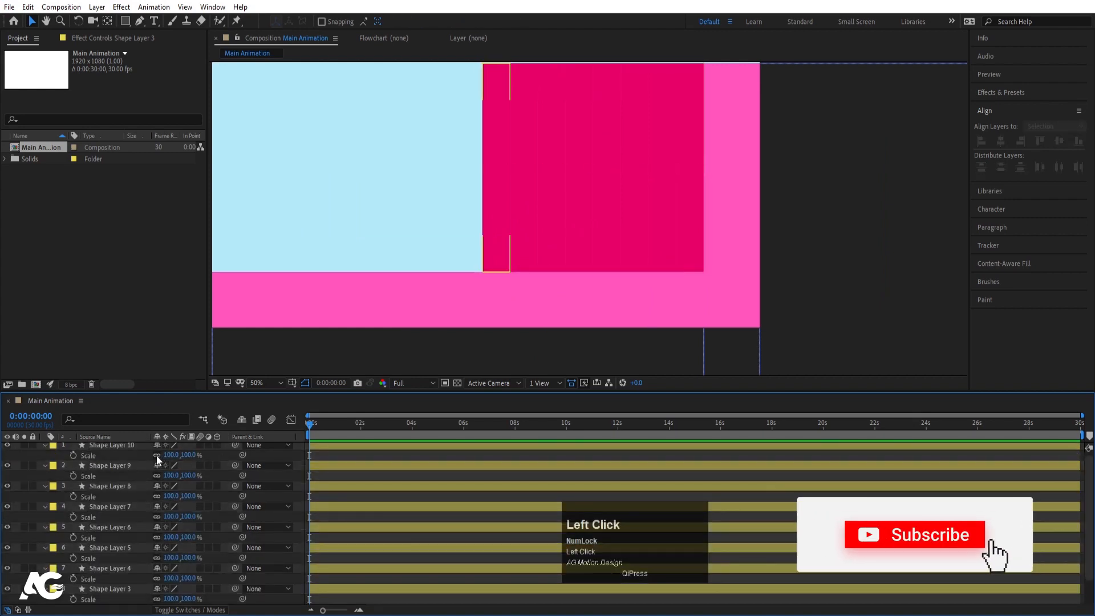
left_click(157, 476)
left_click(157, 496)
left_click(157, 516)
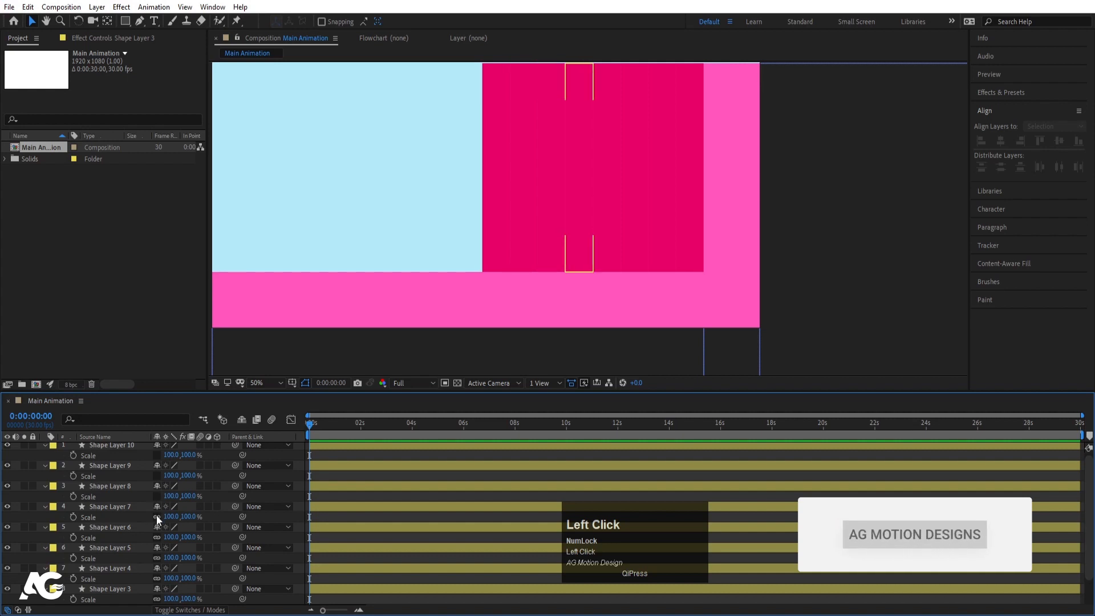
left_click(157, 536)
left_click(158, 576)
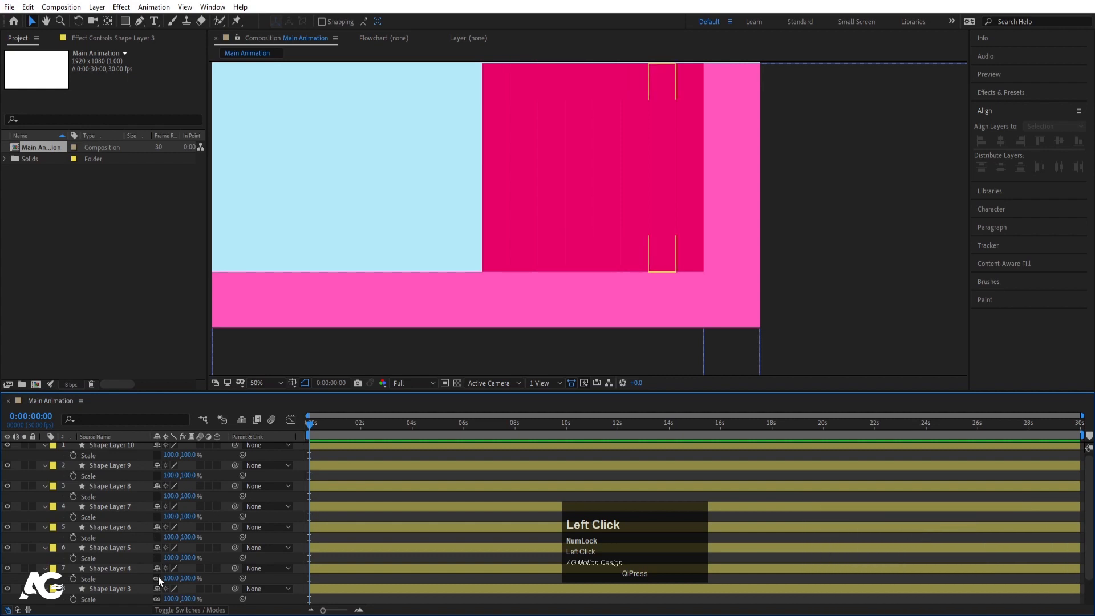
scroll(159, 576, "down", 1)
left_click(158, 568)
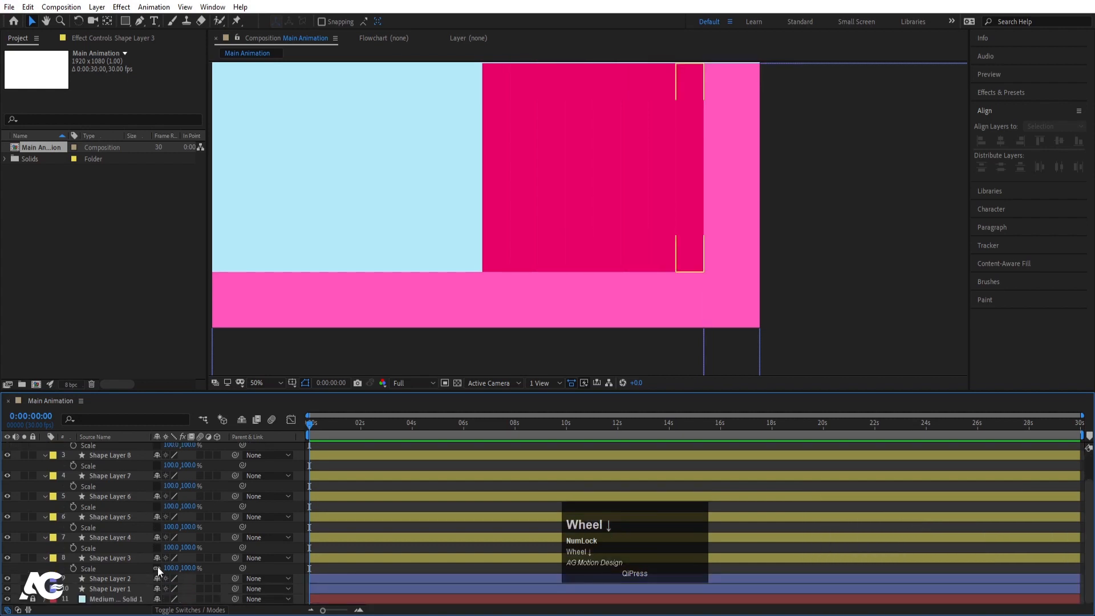
- Add Scale keyframes to all eight strips at 0:00:00:00 and at 0:00:01:10
left_click(124, 557)
scroll(125, 556, "up", 1)
left_click(104, 446, "shift")
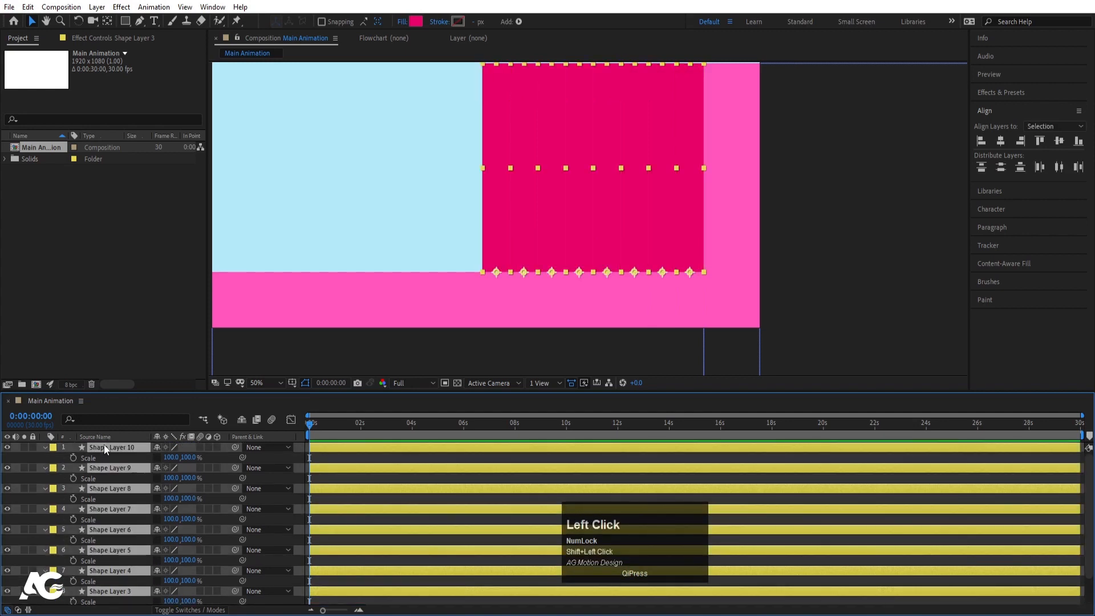
left_click(73, 458)
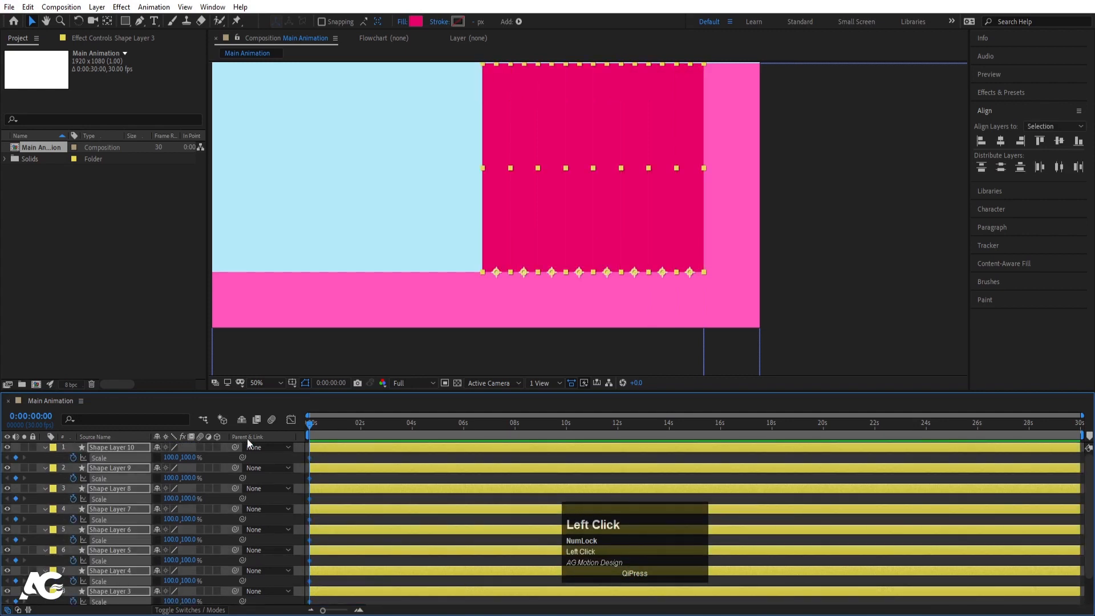
key("equal")
key("equal")
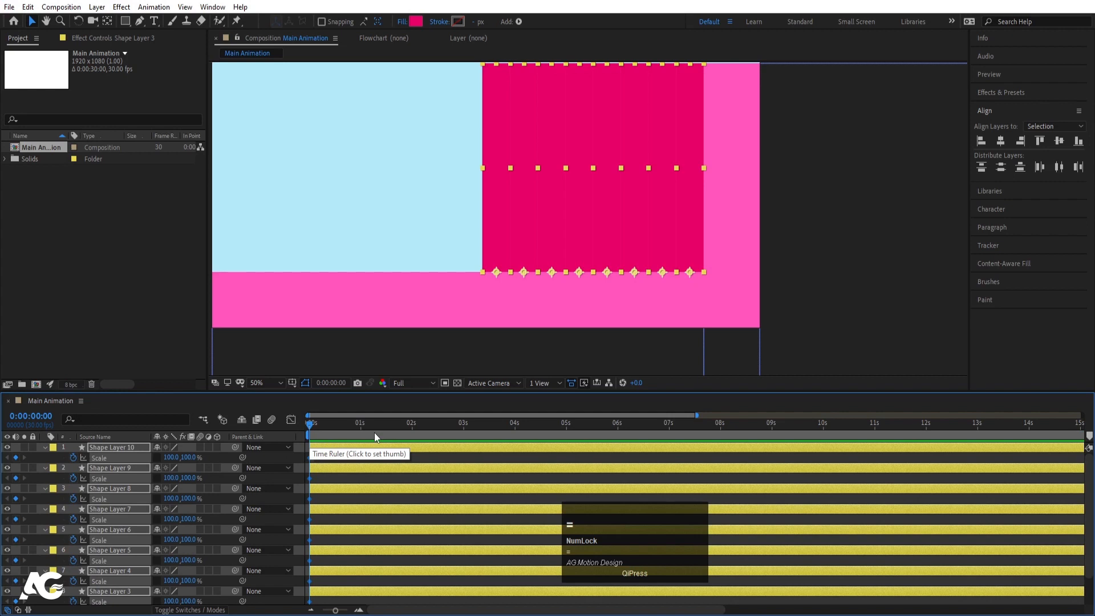
left_click(445, 427)
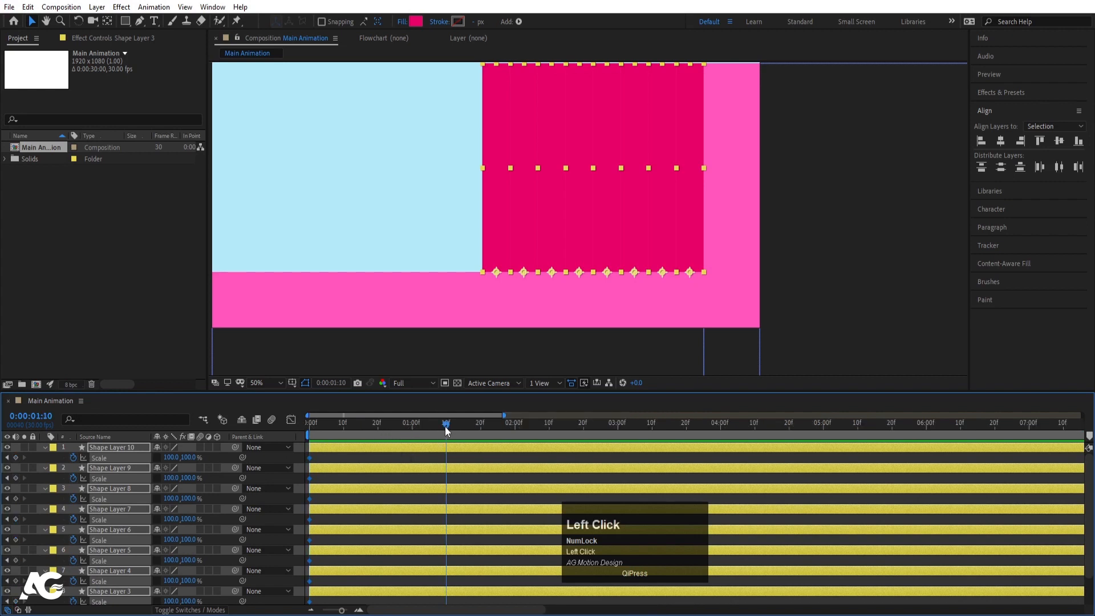
left_click(15, 457)
- Set the vertical scale of all eight strips to 0% at 0:00:00:00
left_click_drag(322, 422, 272, 422)
scroll(367, 534, "down", 2)
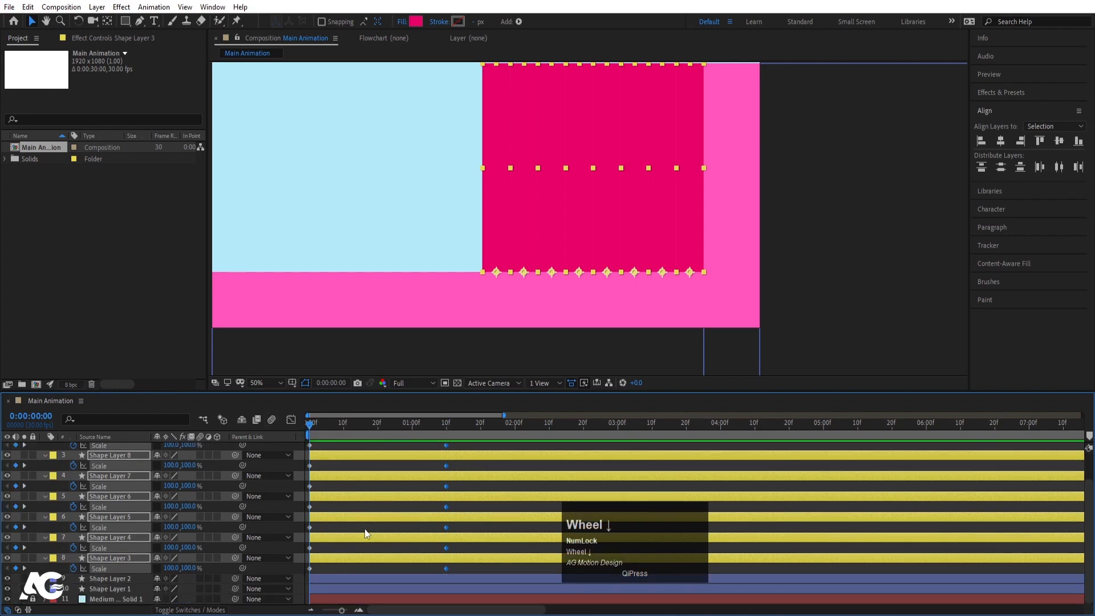
left_click(188, 569)
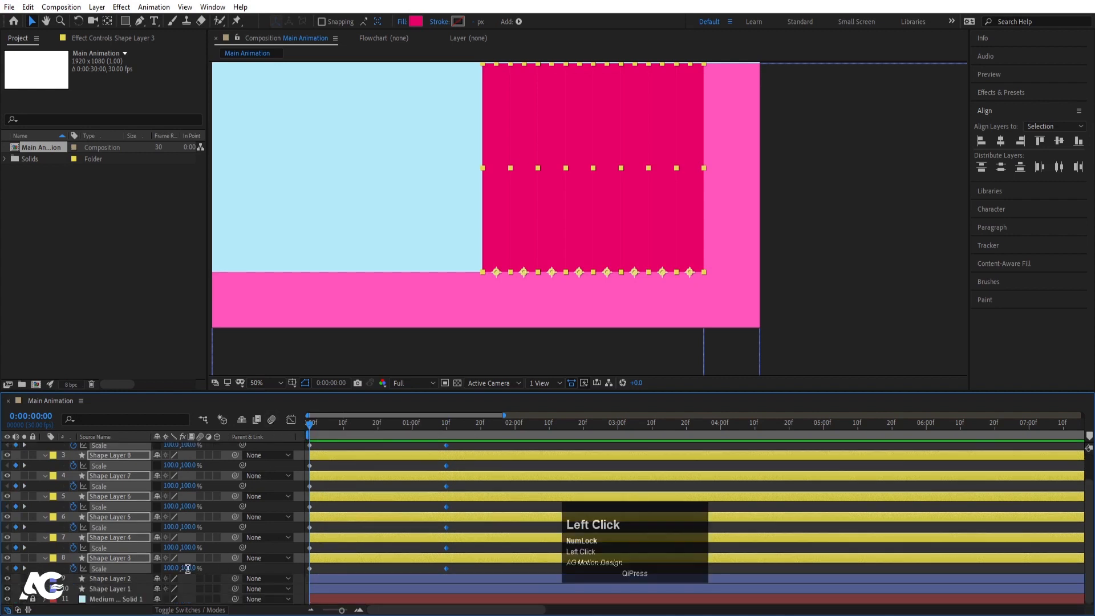
type("0")
key("Return")
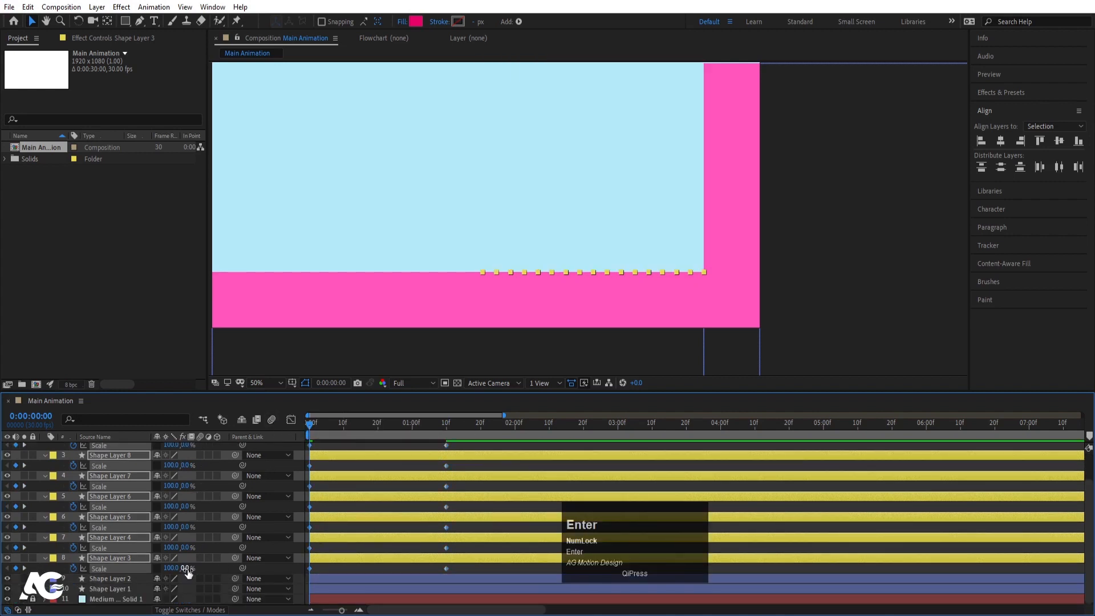
- Play back the strips' scale animation to check how they grow from their base
key("space")
scroll(588, 205, "down", 3)
scroll(588, 205, "up", 2)
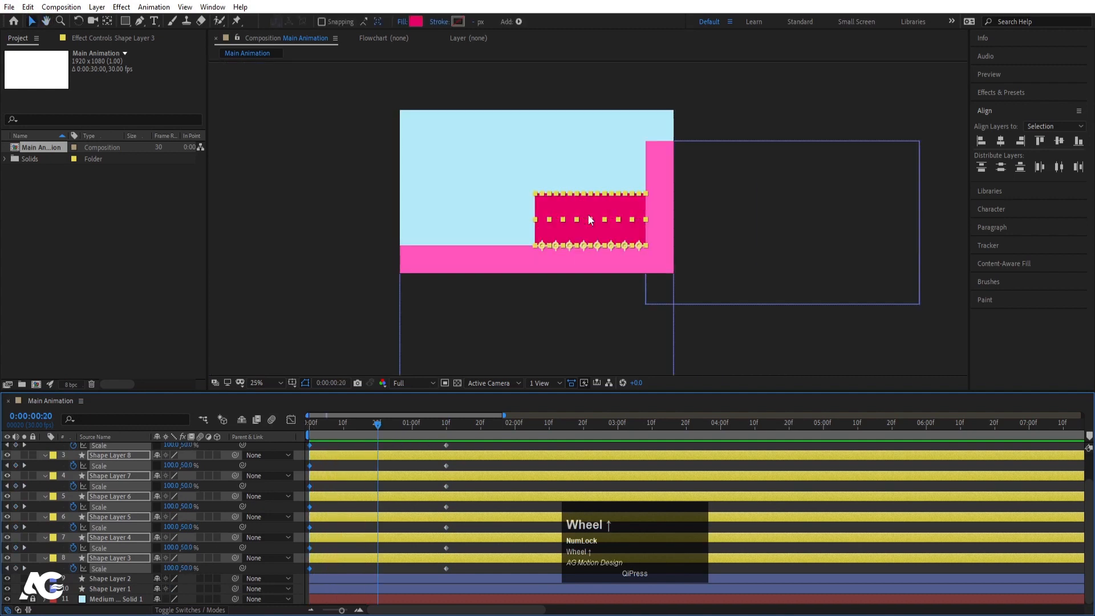
key("space")
- At the 0:00:01:10 keyframe, set the vertical scale of Shape Layer 4 to 90% and Shape Layer 5 to 80%
key("k")
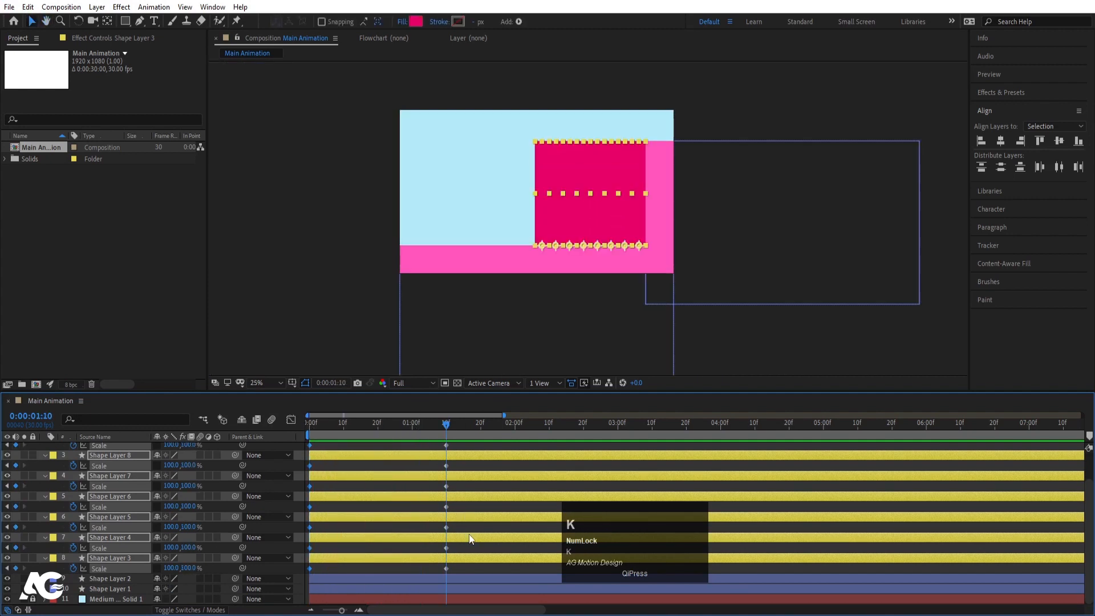
left_click(464, 552)
left_click(458, 556)
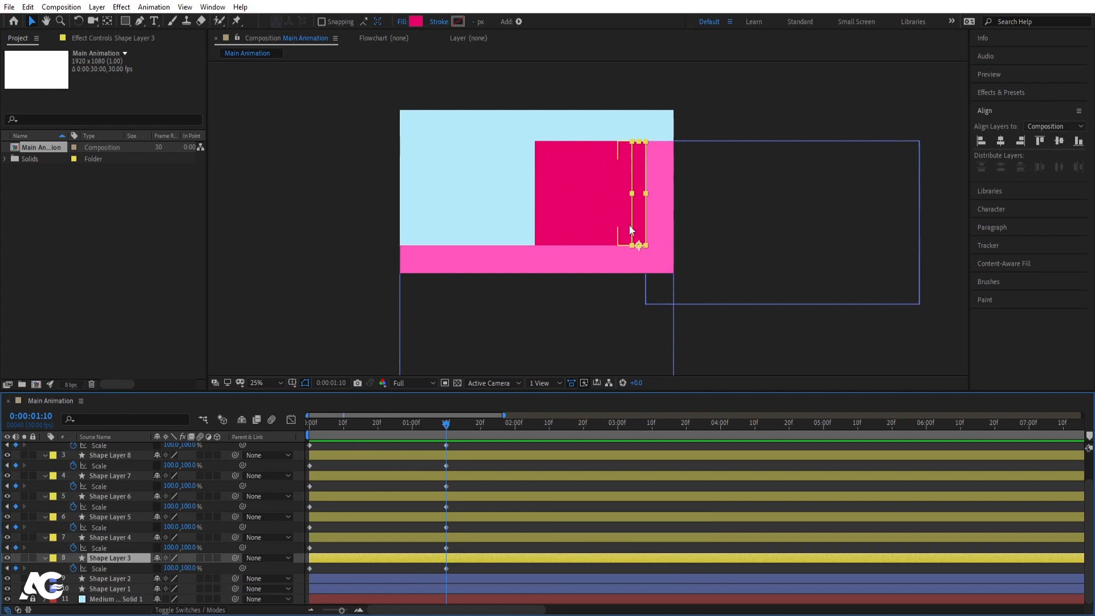
left_click(139, 538)
left_click(186, 548)
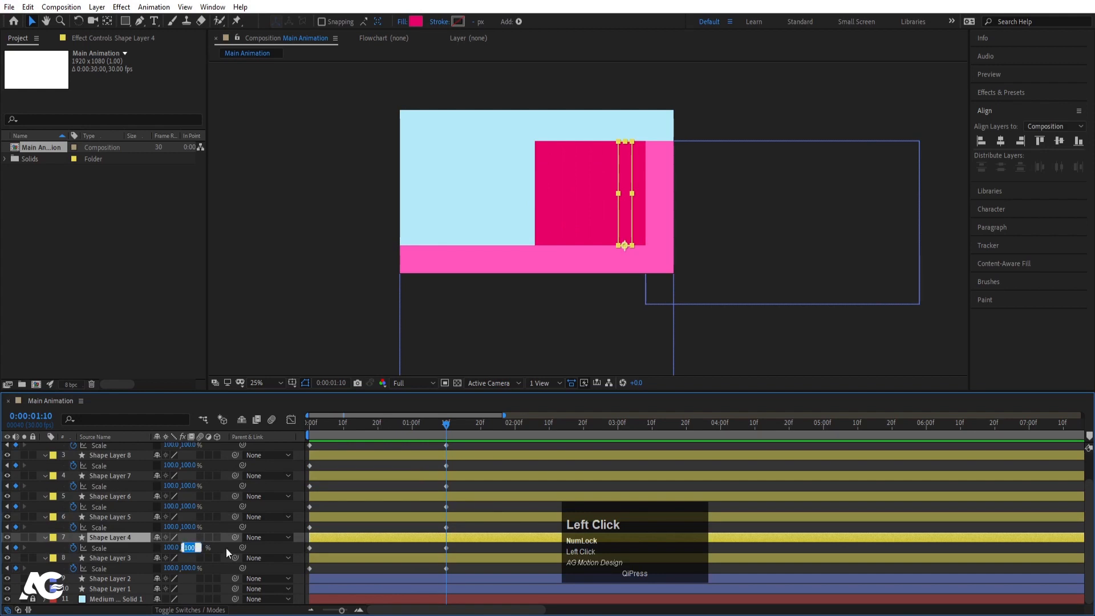
type("90")
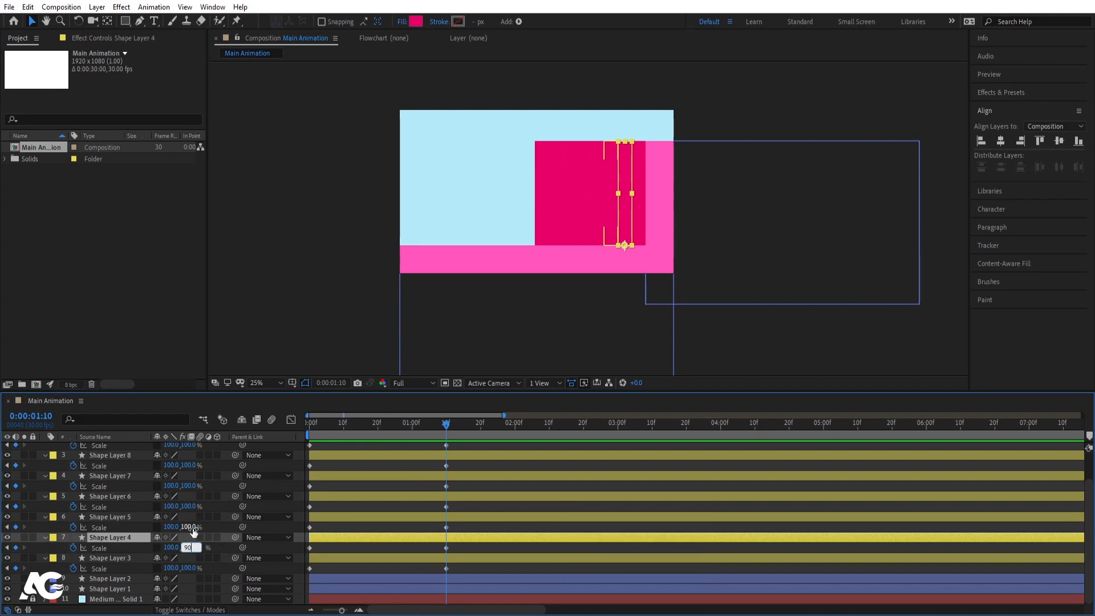
left_click(190, 527)
type("80")
- Set the vertical scale of Shape Layer 6 to 70%, Shape Layer 7 to 60% and Shape Layer 8 to 50% at 0:00:01:10
left_click(189, 506)
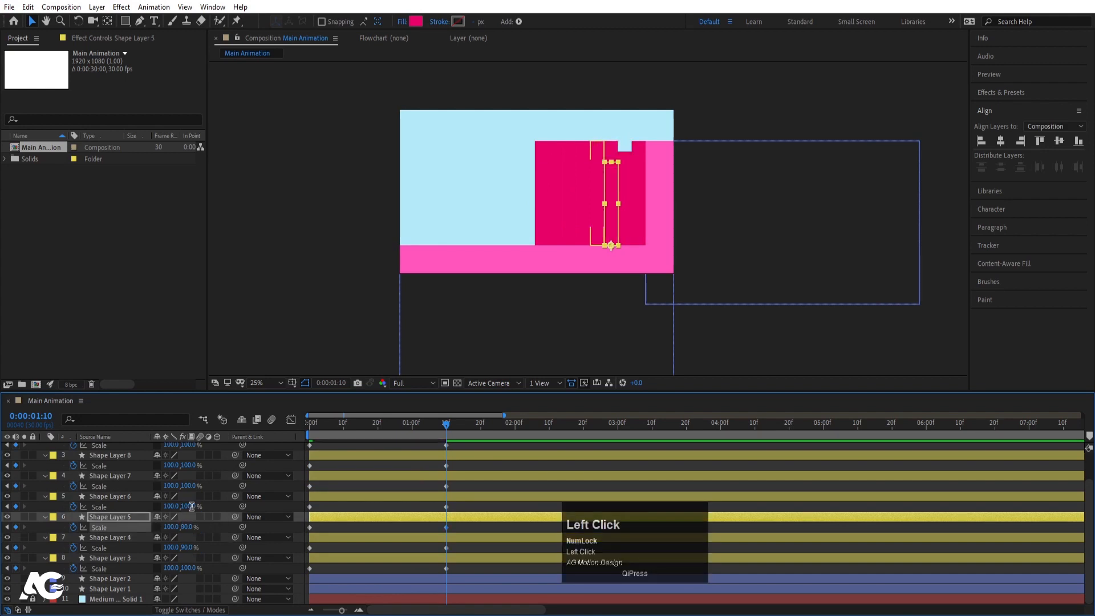
type("70")
left_click(187, 486)
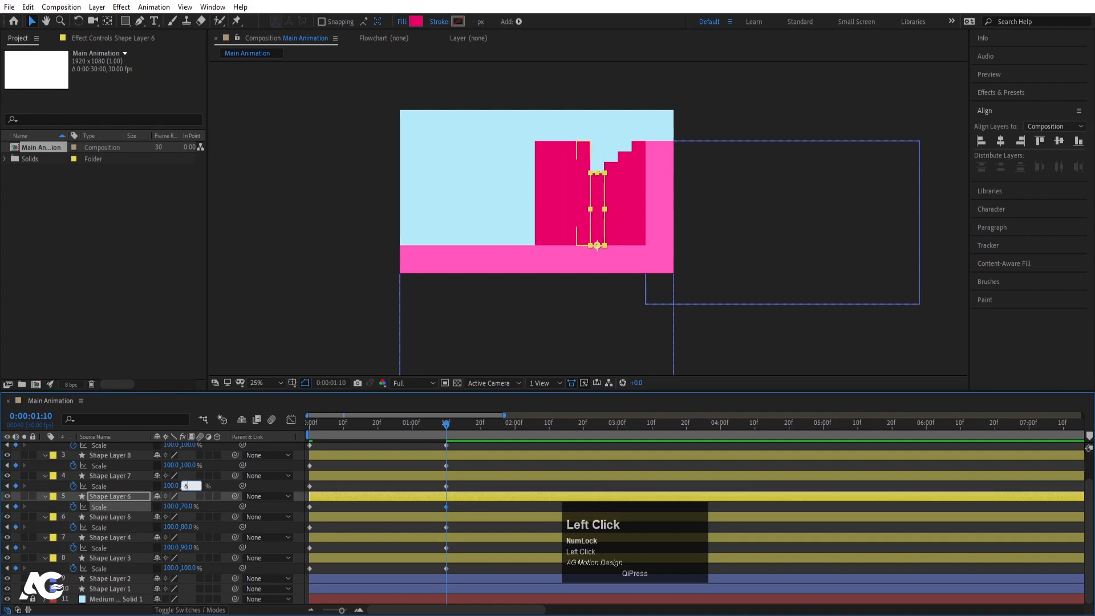
key("Return")
left_click(190, 466)
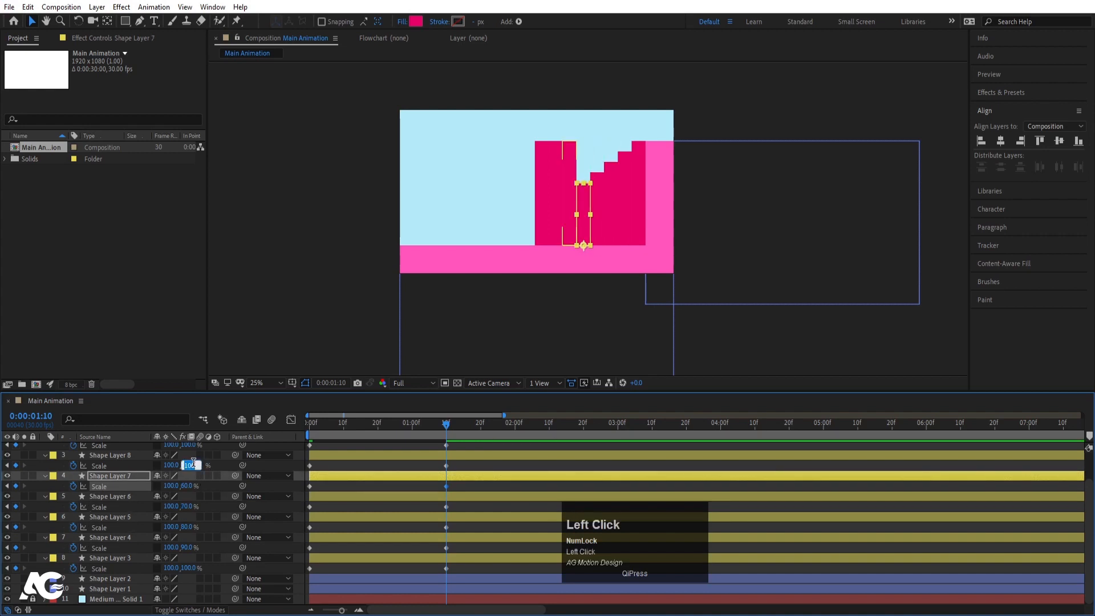
type("50")
left_click(214, 469)
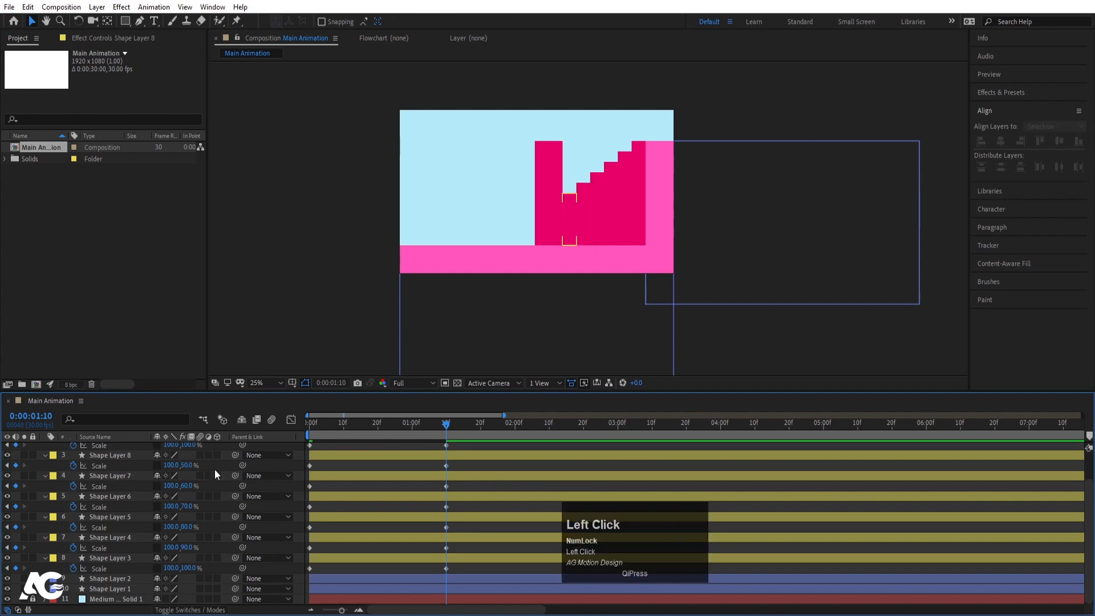
- Set the vertical scale of Shape Layer 9 to 40% and Shape Layer 10 to 30% at 0:00:01:10
scroll(221, 475, "up", 2)
left_click(192, 475)
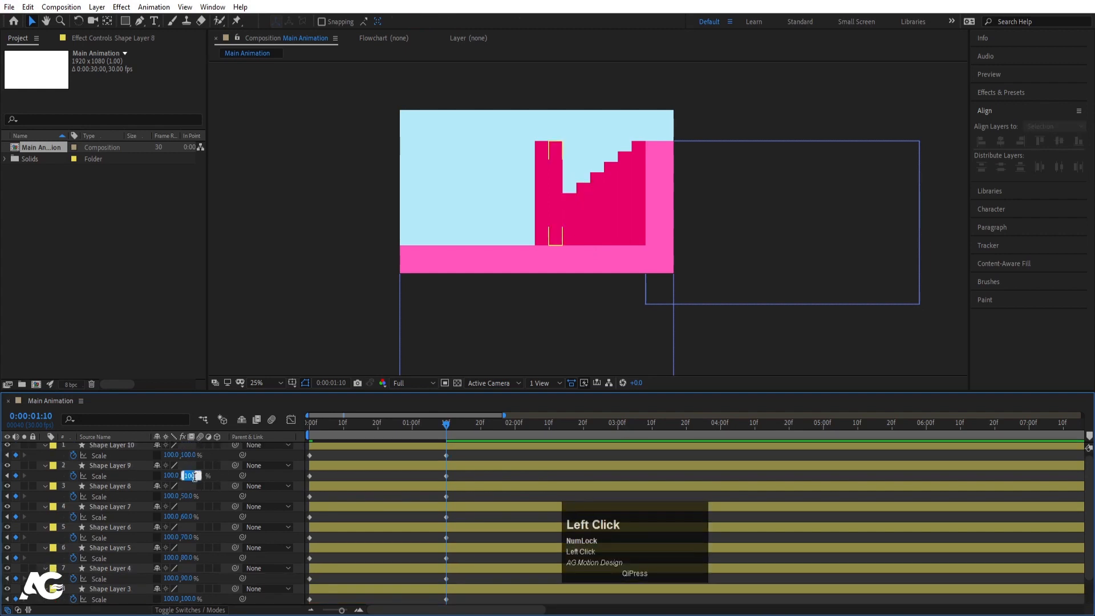
type("40")
left_click(227, 471)
scroll(227, 471, "up", 1)
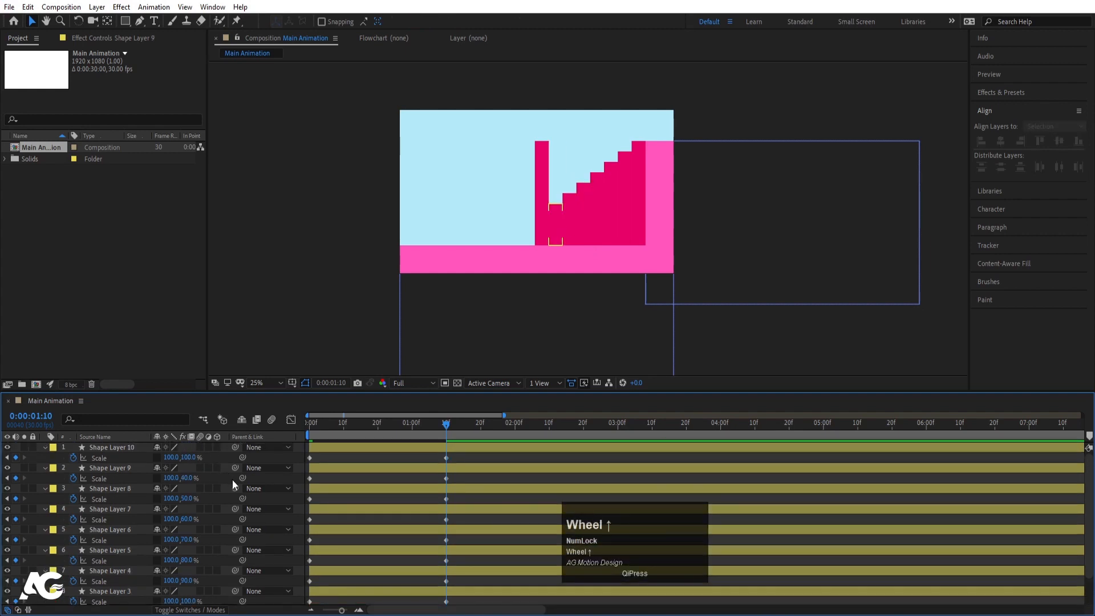
left_click(190, 457)
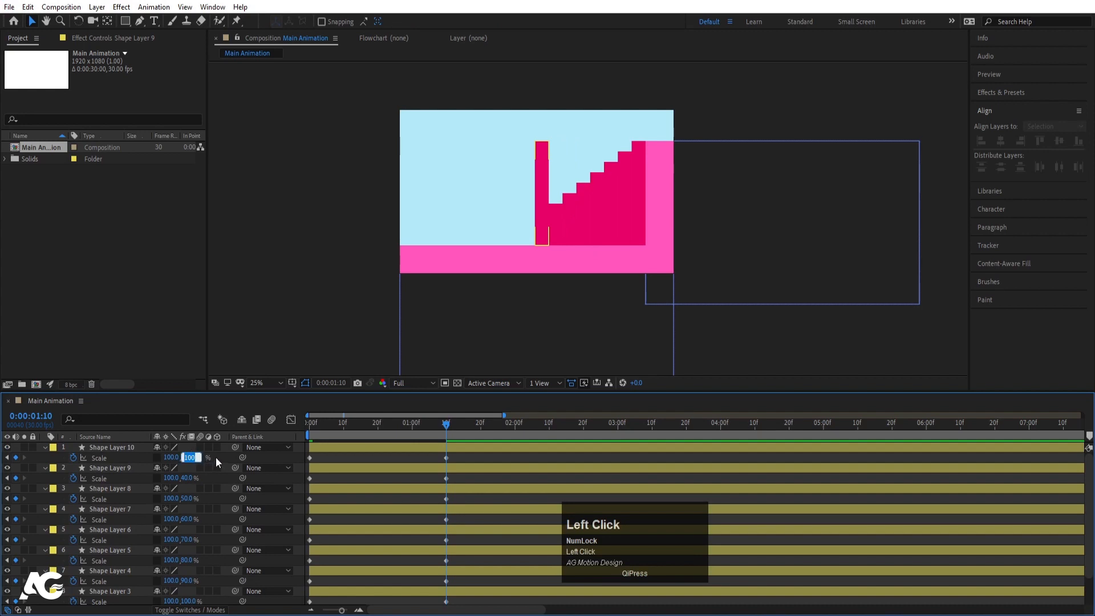
type("30")
key("Return")
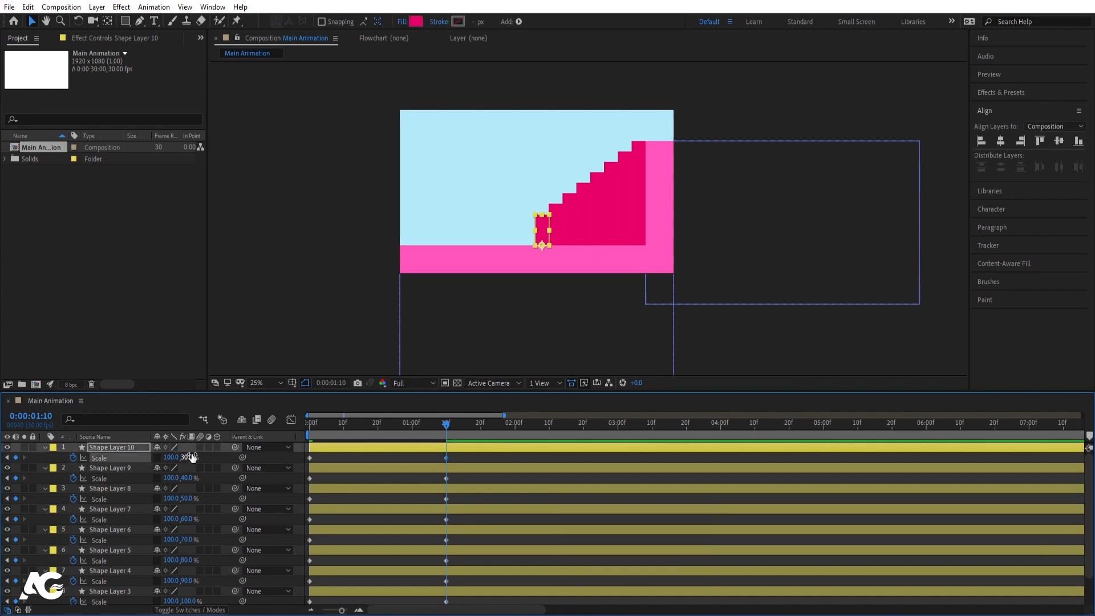
- Duplicate the shortest strip, reveal the copy's keyframes and place it flush against the original's left side
scroll(559, 242, "up", 2)
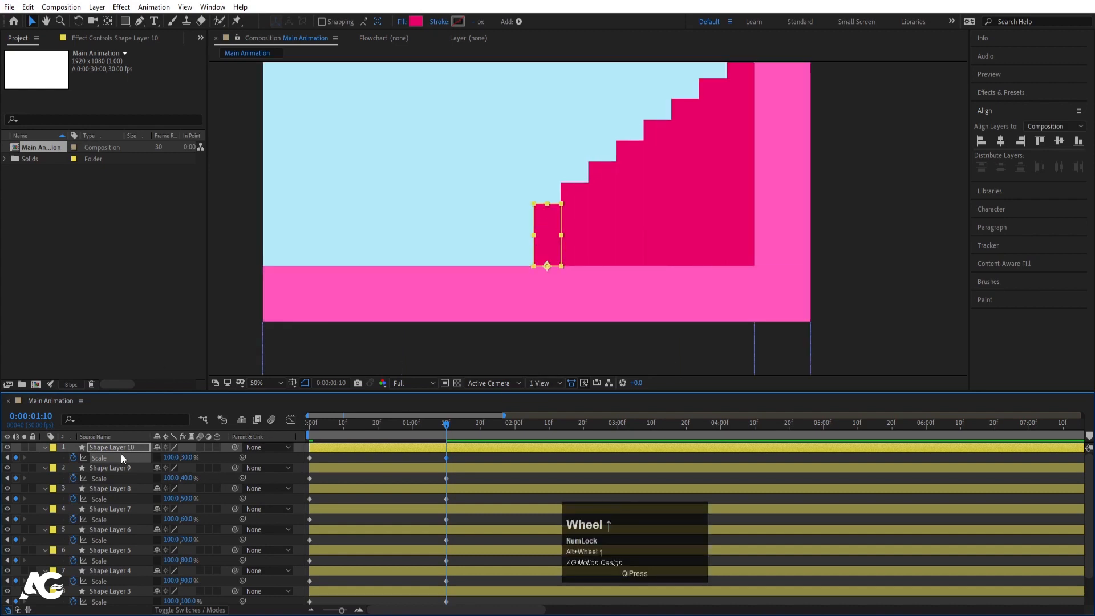
left_click(112, 447)
key("ctrl+d")
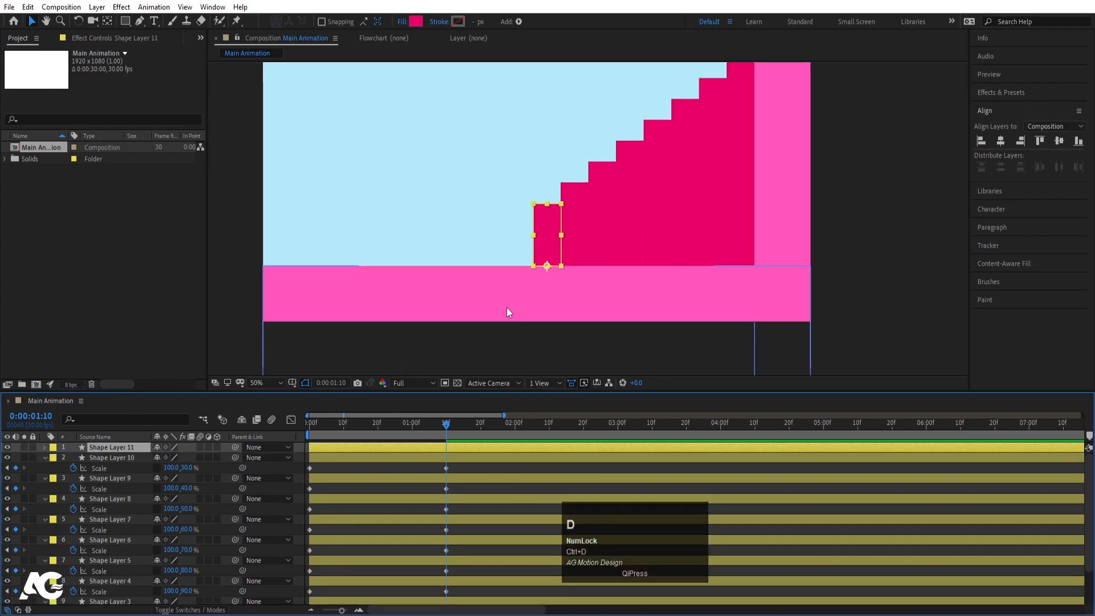
key("u")
scroll(542, 265, "up", 4)
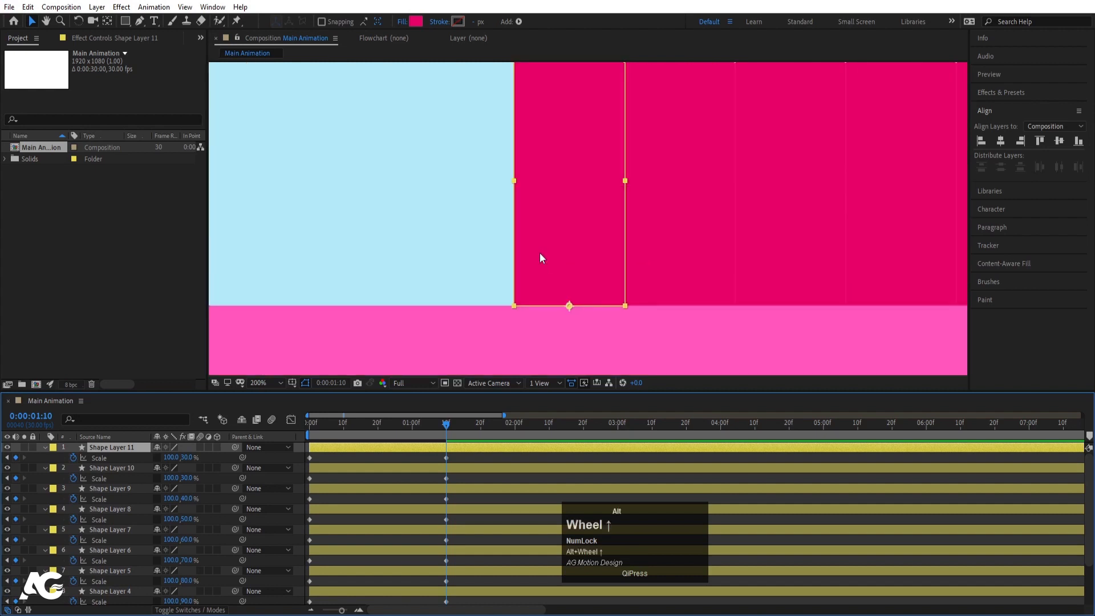
left_click(566, 250)
left_click_drag(566, 250, 462, 250)
key("Right")
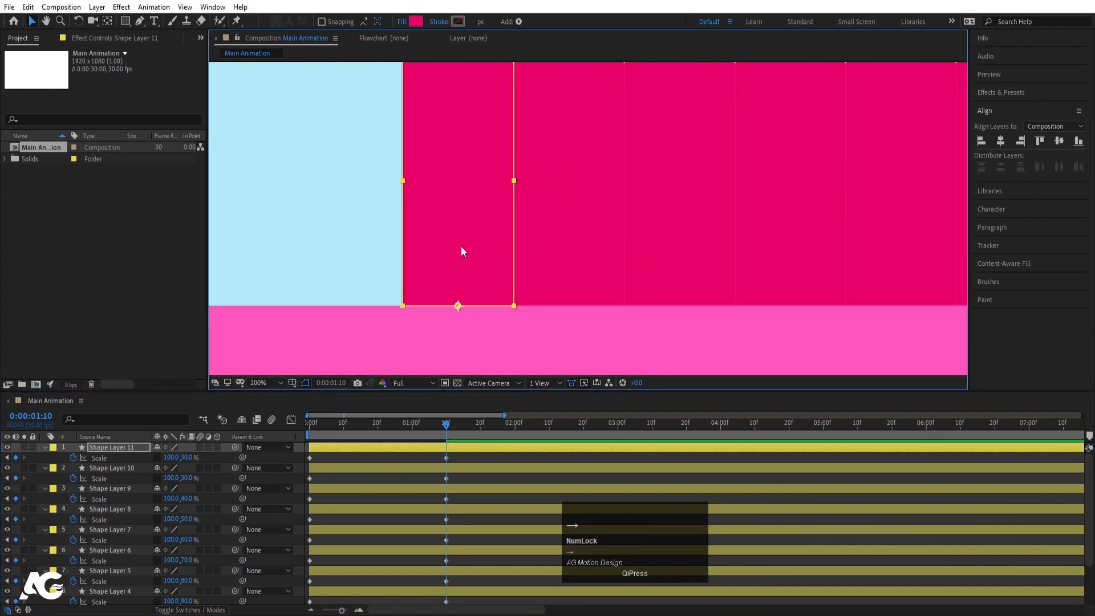
key("Left")
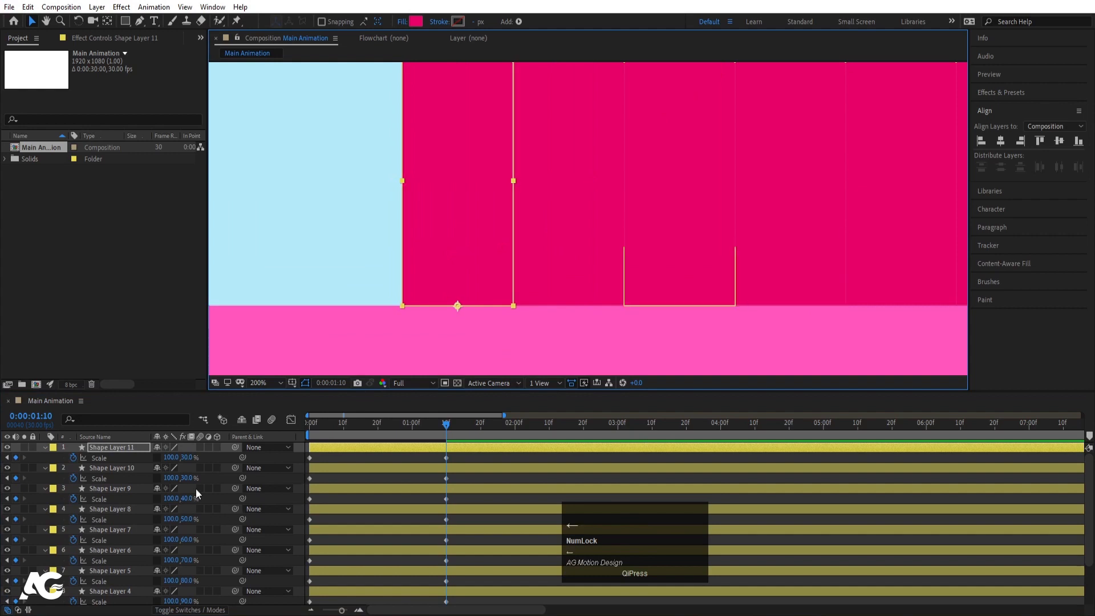
- Set the vertical scale of the copied strip, Shape Layer 11, to 20% at 0:00:01:10
left_click(188, 457)
type("20")
key("Return")
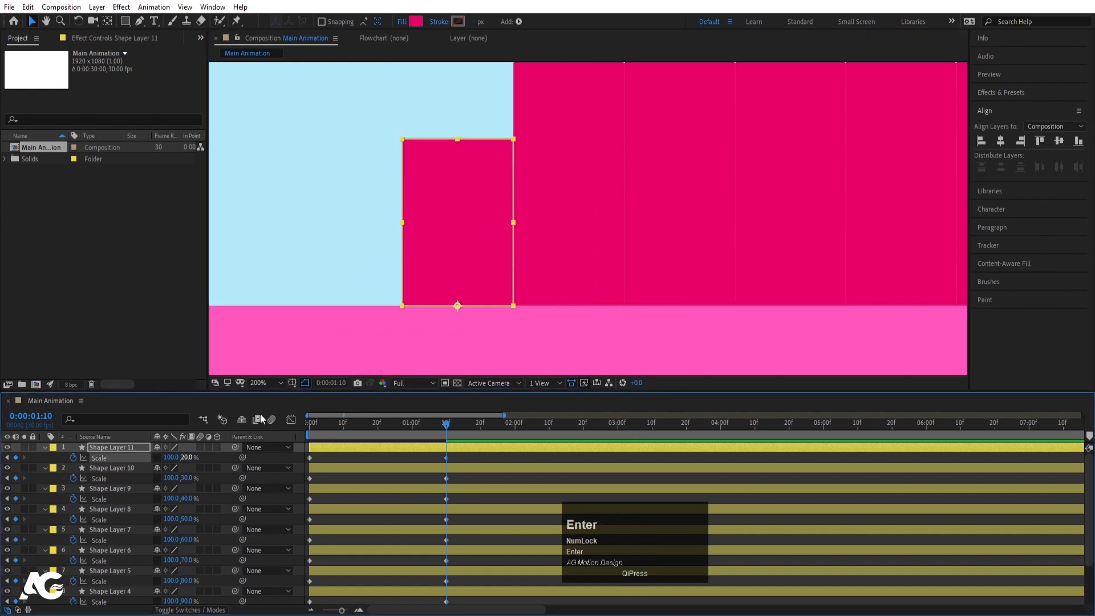
- Duplicate the shortest strip and place the copy flush against the original's left side
scroll(470, 213, "down", 1)
key("ctrl+d")
left_click_drag(539, 228, 480, 227)
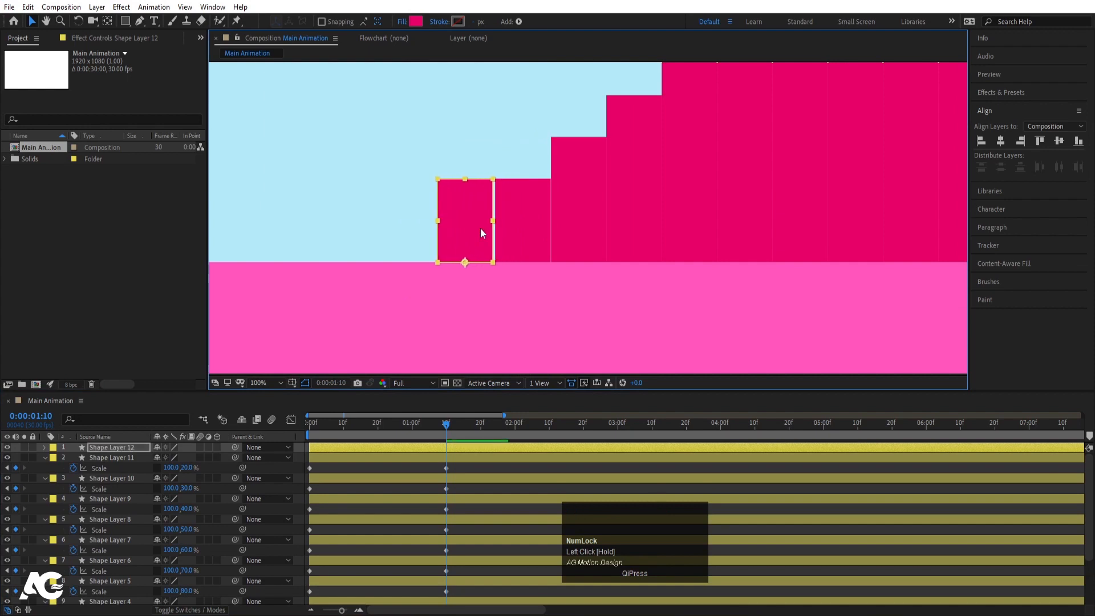
key("Right")
key("Right")
key("Right")
key("Right")
key("Right")
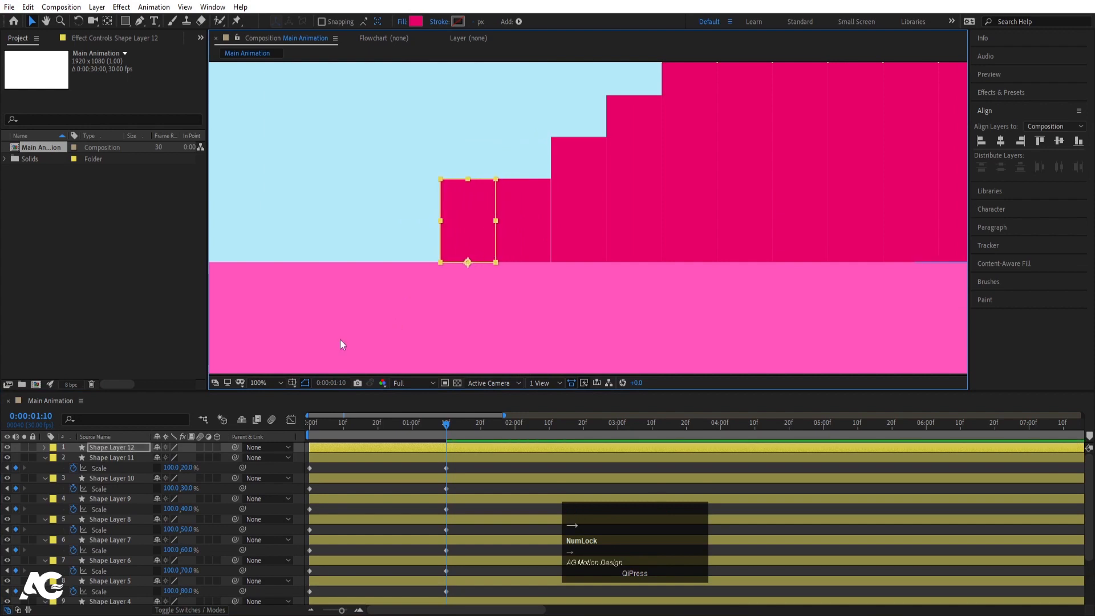
- Reveal the scale of the copied strip, Shape Layer 12, and set its vertical scale to 10% at 0:00:01:10
key("s")
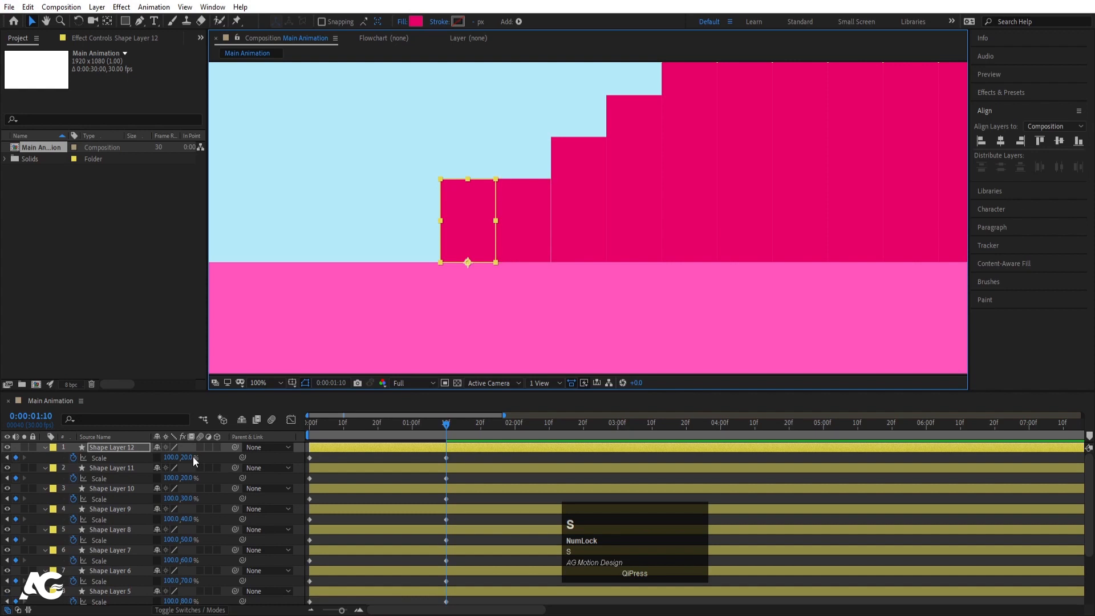
left_click(189, 457)
type("10")
key("Return")
- Fit the composition in the viewer and preview the rising staircase animation from the first frame
scroll(536, 270, "down", 4)
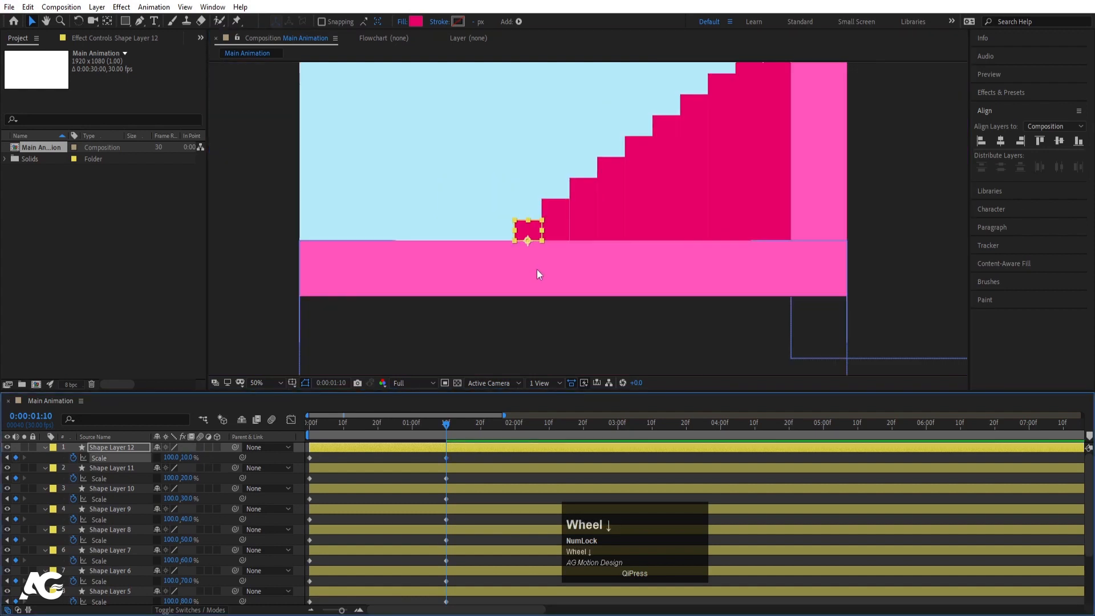
scroll(537, 269, "up", 2)
left_click_drag(420, 429, 293, 433)
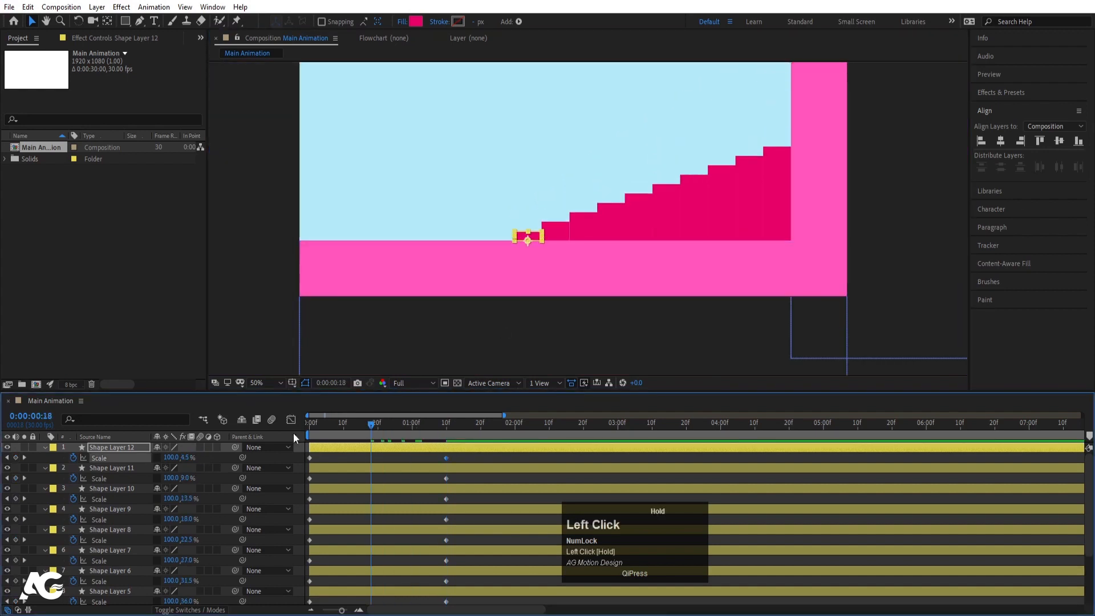
left_click(268, 382)
left_click(279, 395)
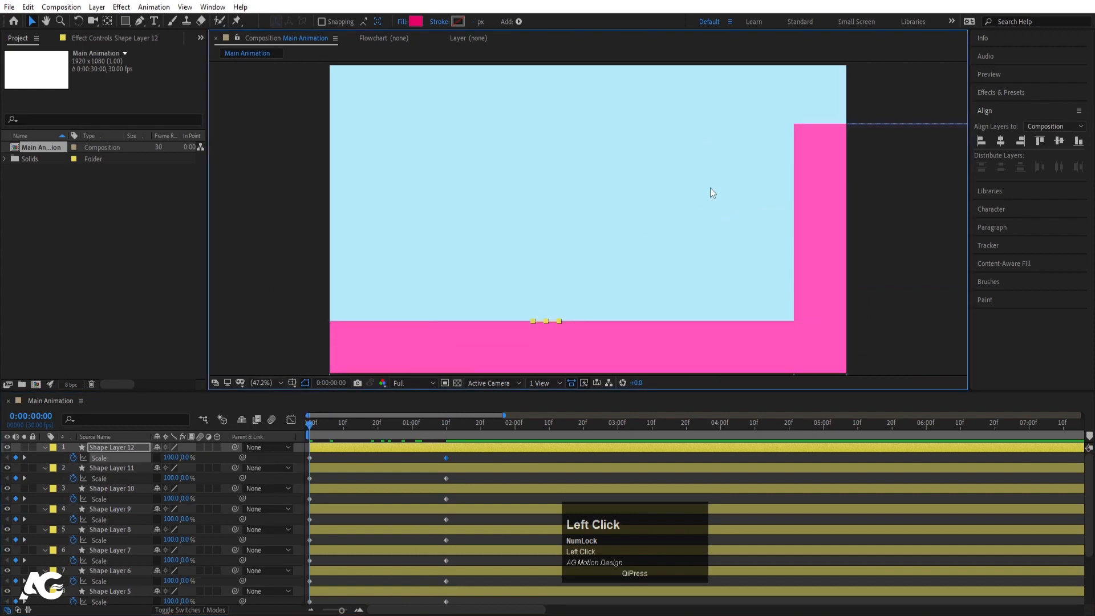
key("space")
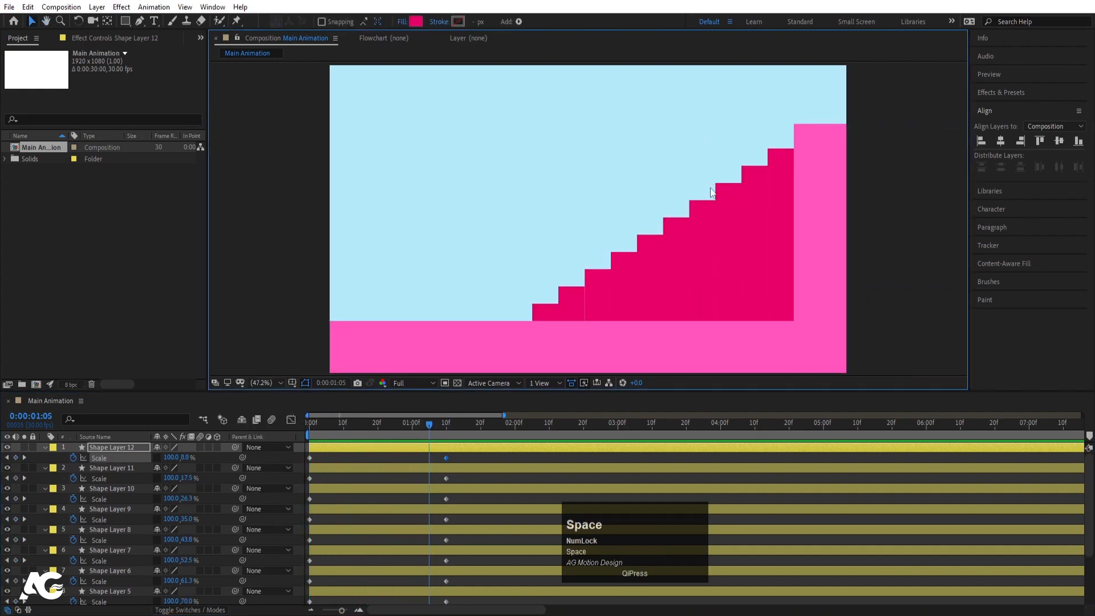
key("space")
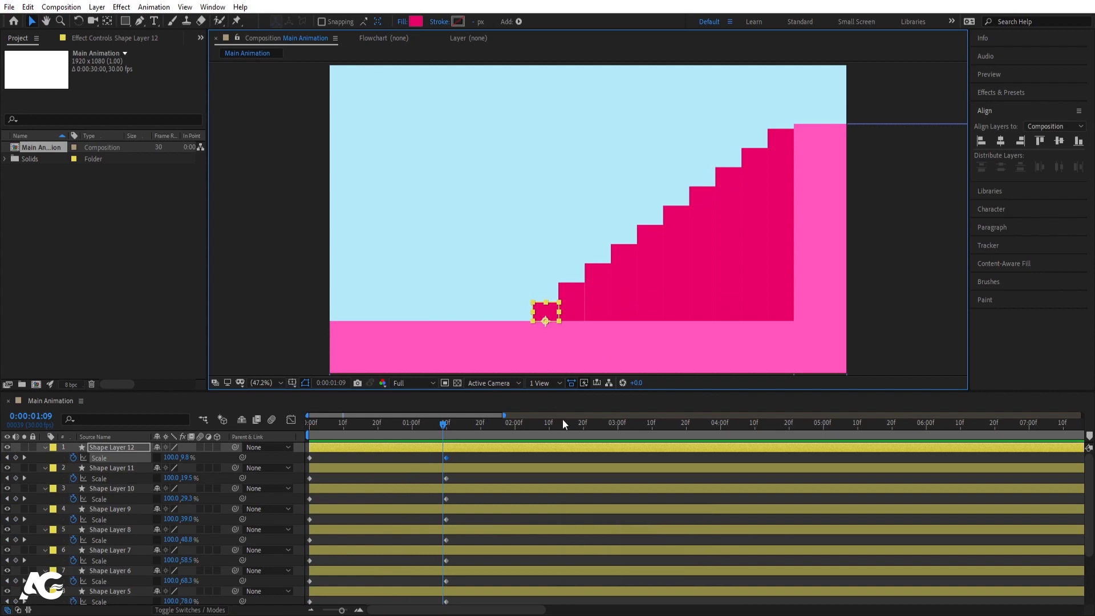
- Apply Easy Ease to all scale keyframes of the staircase strips, Shape Layers 3 to 12
scroll(526, 461, "down", 4)
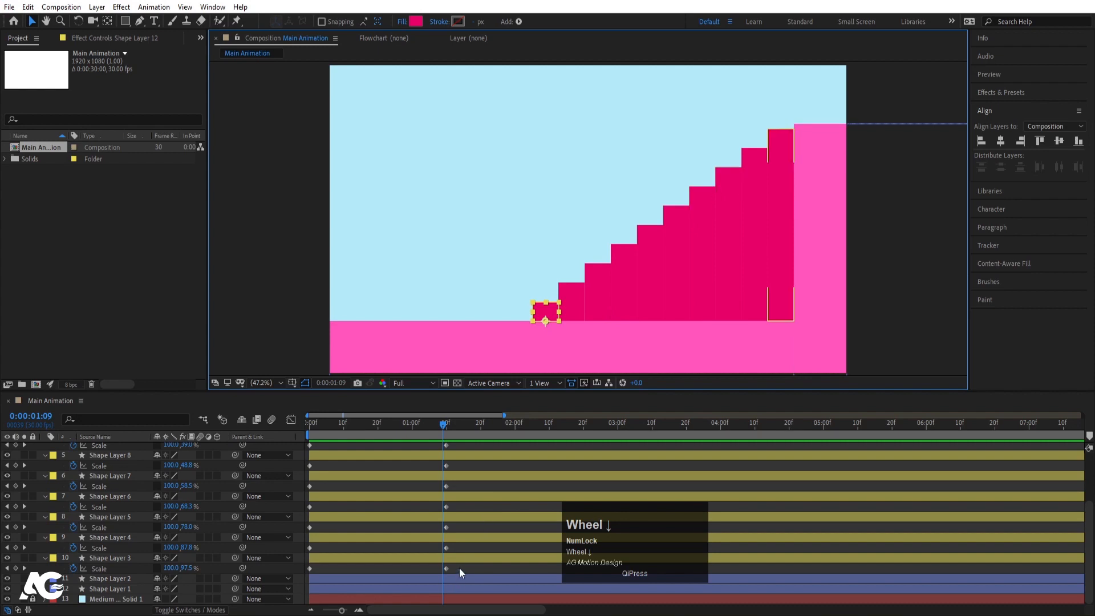
left_click_drag(460, 567, 227, 268)
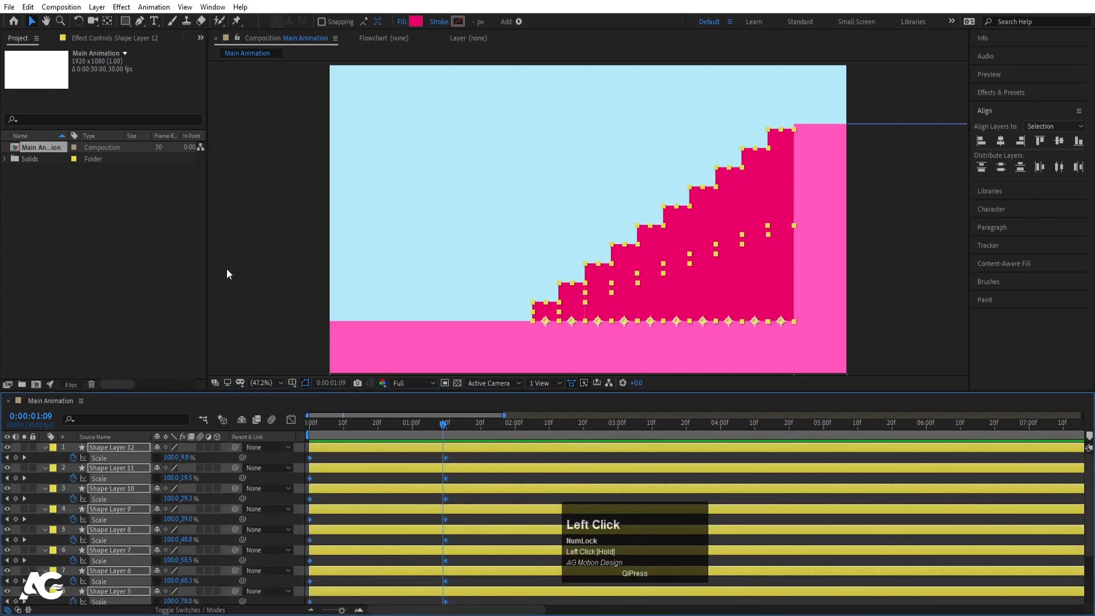
key("F9")
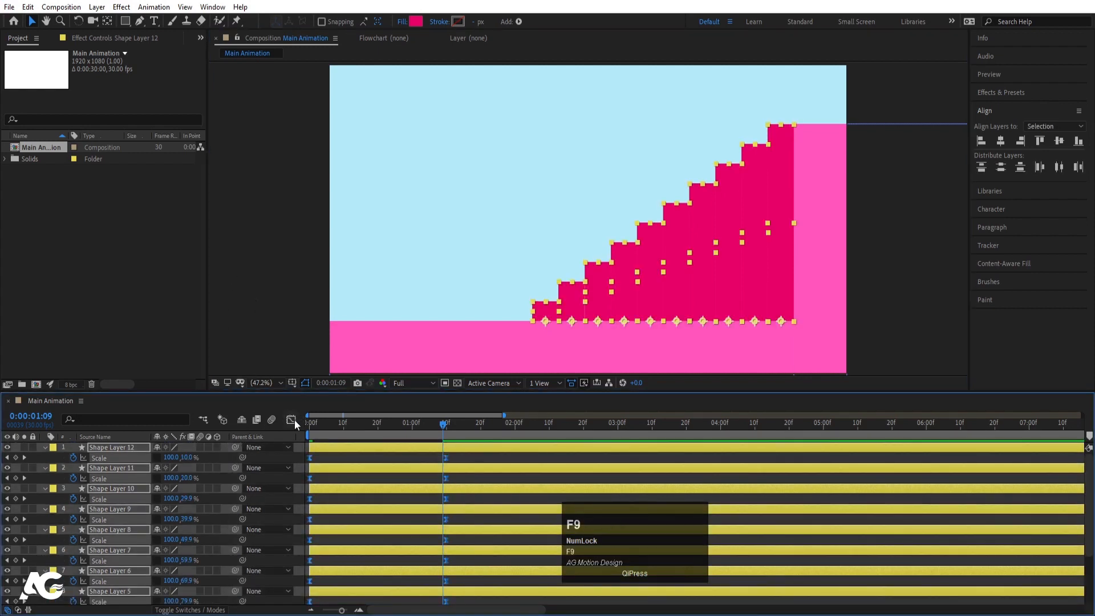
- Reshape the strips' speed curves in the graph editor so the growth peaks early and slows gradually into the end keyframes
left_click(291, 420)
left_click_drag(488, 581, 403, 454)
left_click_drag(423, 572, 386, 573)
- Close the graph editor and preview the eased staircase animation from 0:00:00:00
left_click_drag(342, 425, 297, 422)
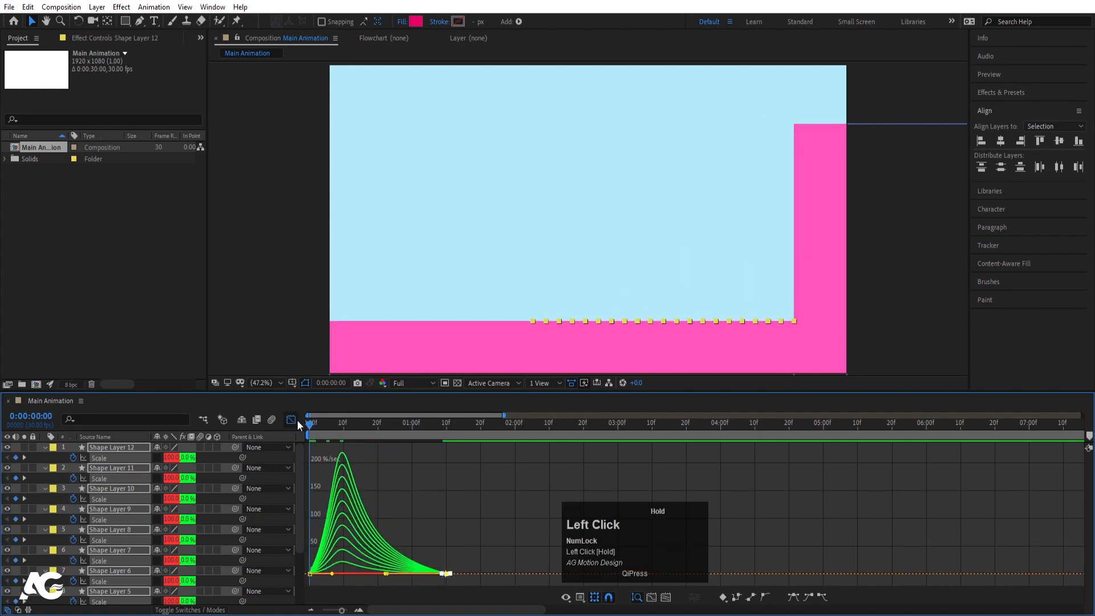
left_click(291, 419)
key("space")
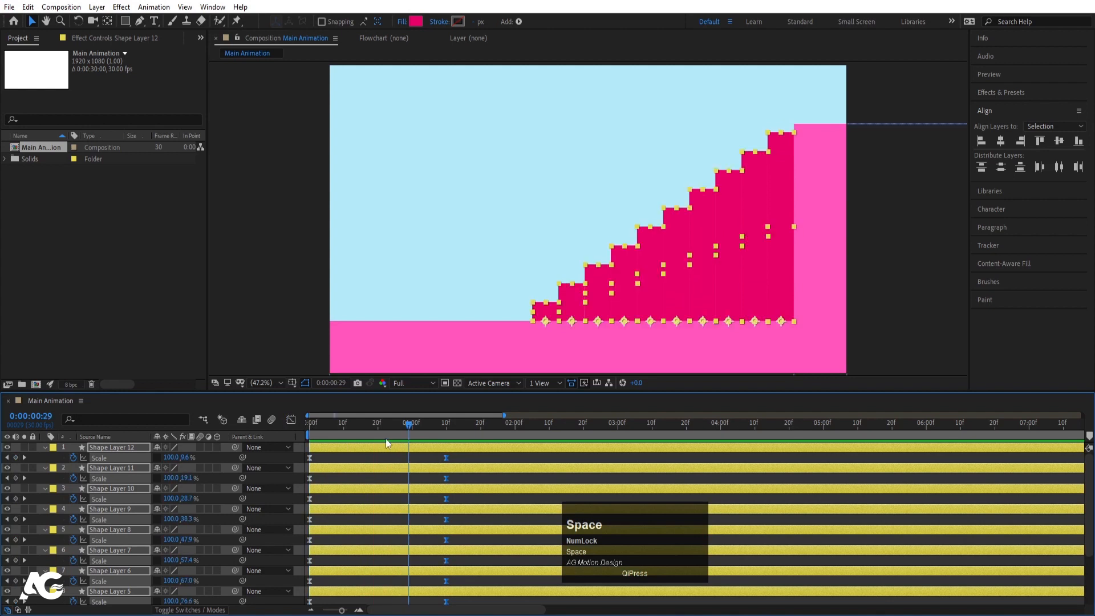
left_click_drag(338, 426, 290, 426)
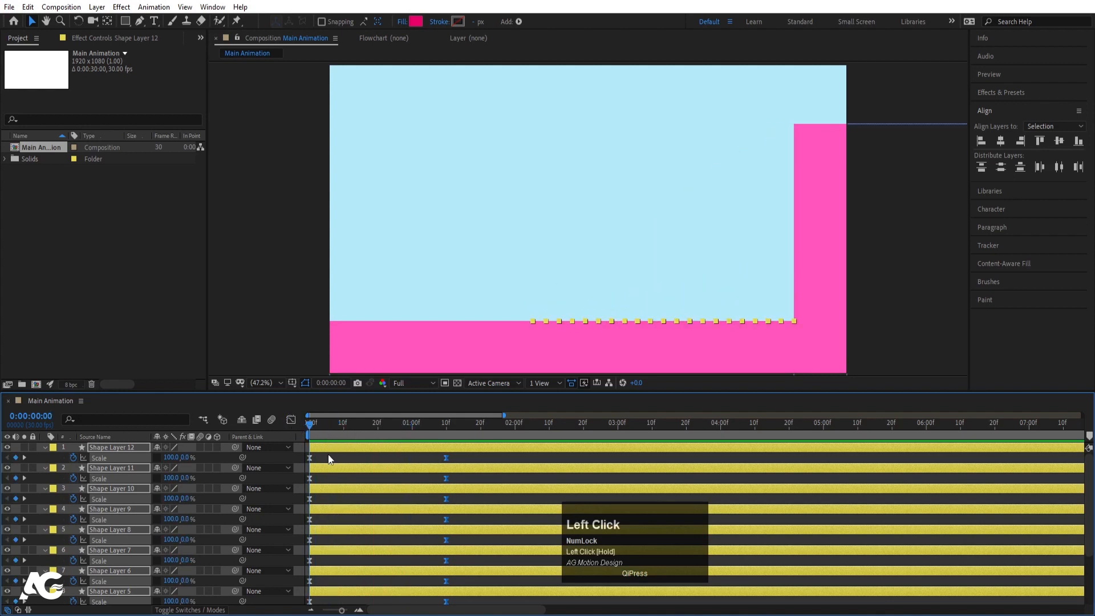
- Collapse the strips' keyframes, move the ground shape's anchor point to its right edge and stretch the shape leftward beyond the frame
key("u")
scroll(515, 296, "down", 2)
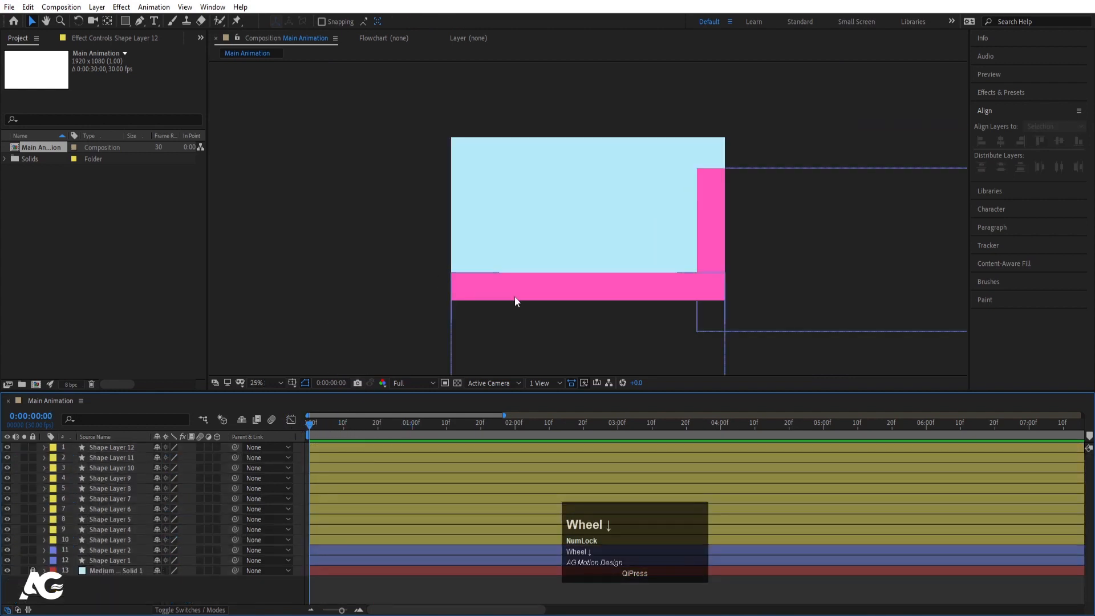
left_click(476, 291)
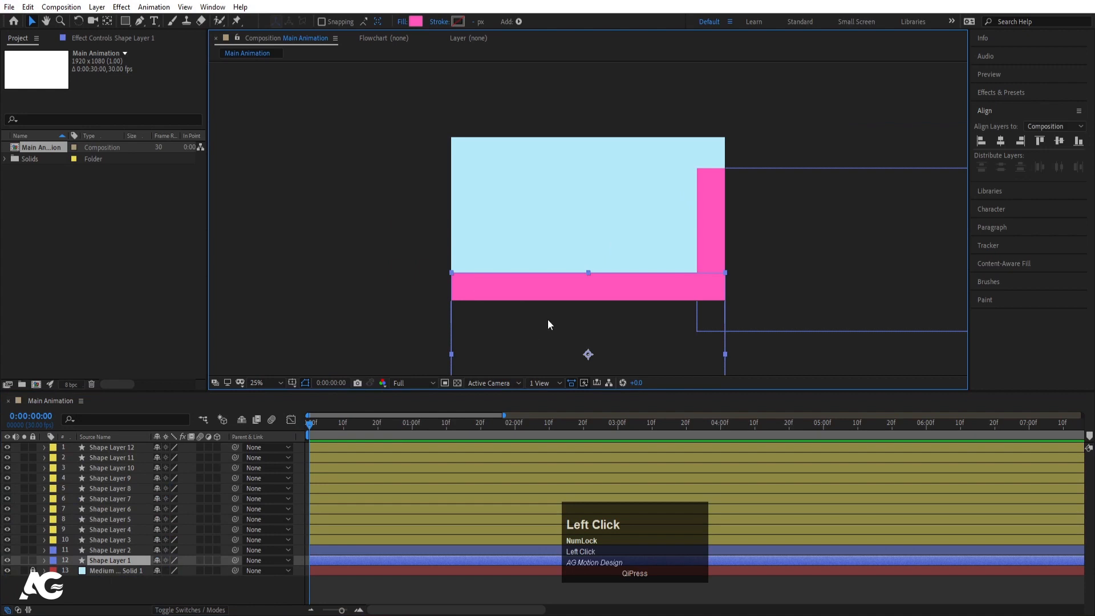
key("y")
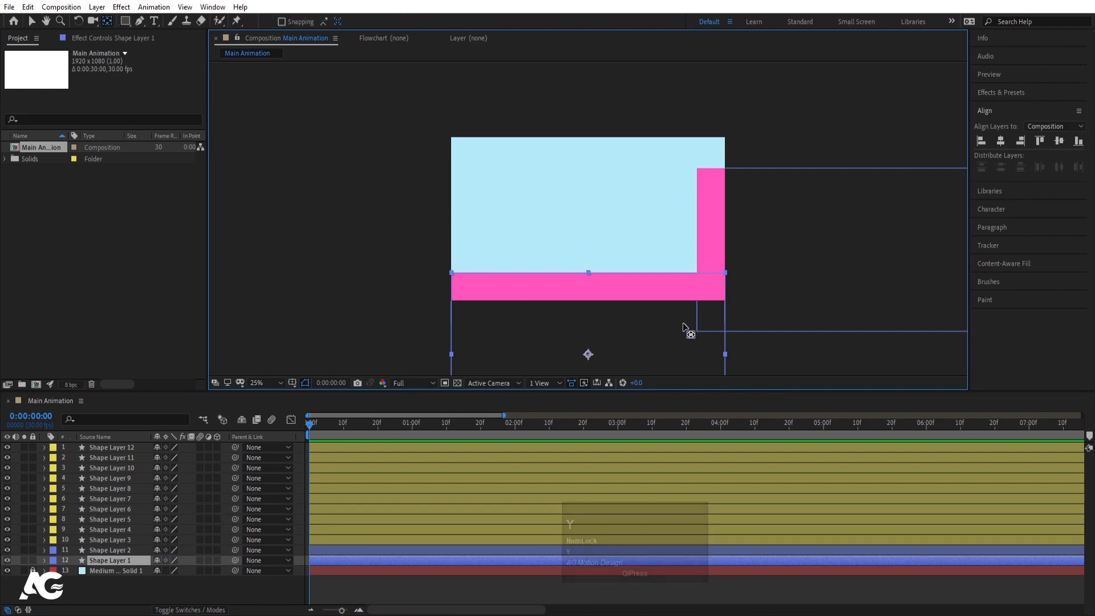
left_click_drag(588, 355, 723, 355)
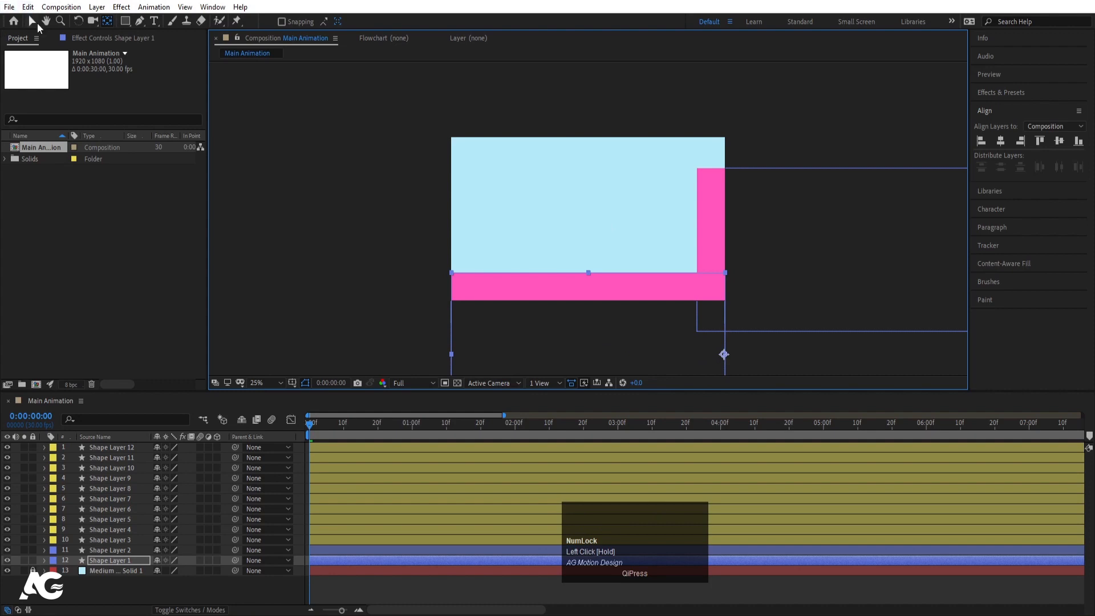
left_click(32, 21)
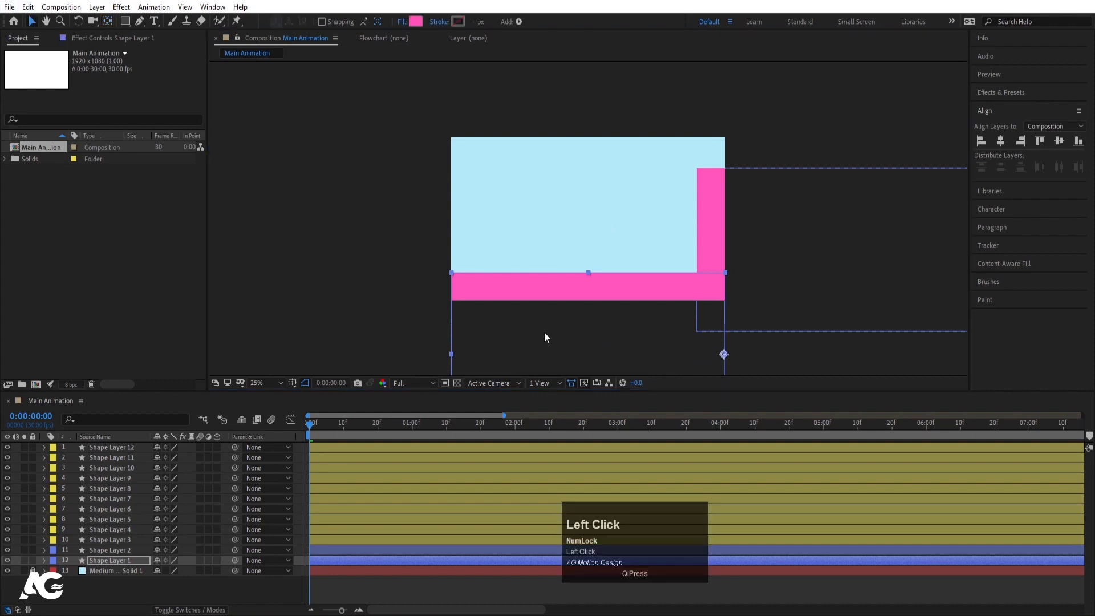
left_click_drag(450, 353, 395, 351)
- Shift all twelve shape layers together to the right until only a thin sliver of the pink wall remains in frame
left_click(123, 584)
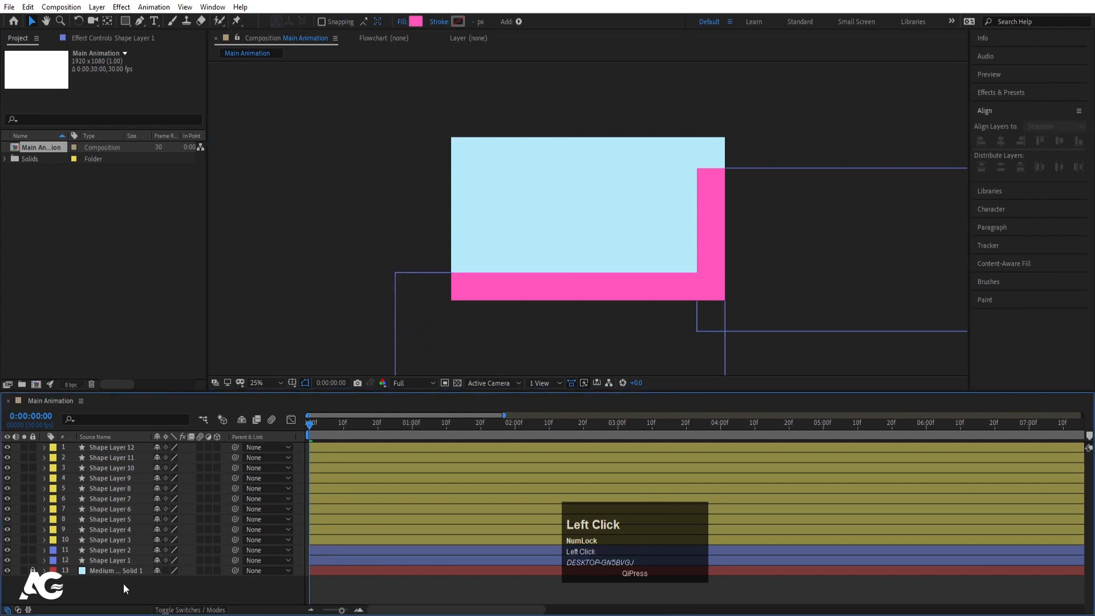
left_click(100, 445, "shift")
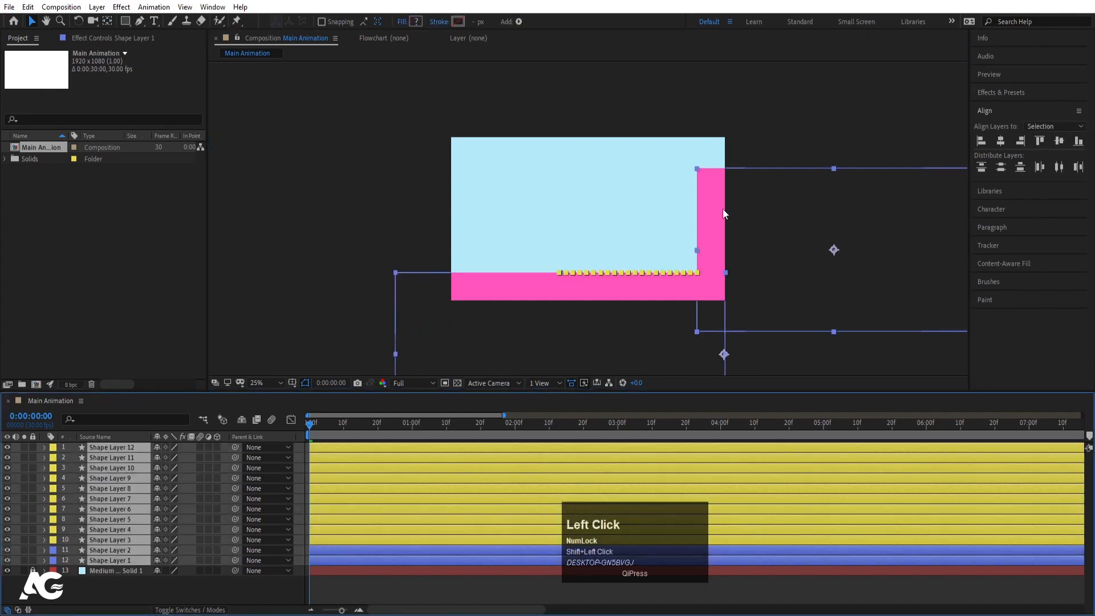
left_click_drag(715, 212, 739, 213)
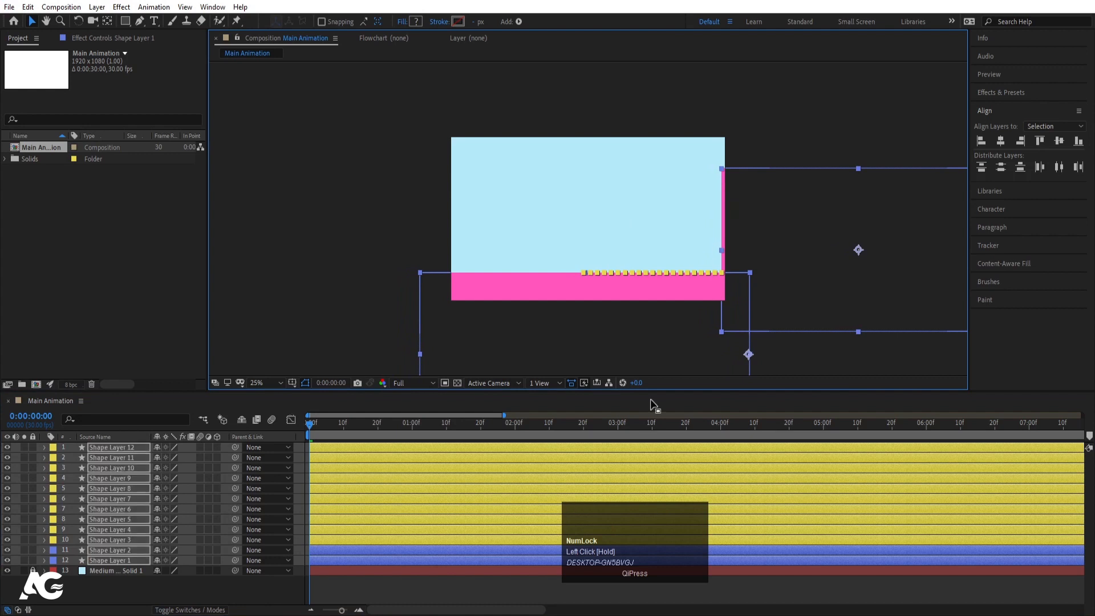
- Preview the shifted staircase and examine the sliver of wall at the frame's right edge
key("space")
scroll(722, 199, "up", 2)
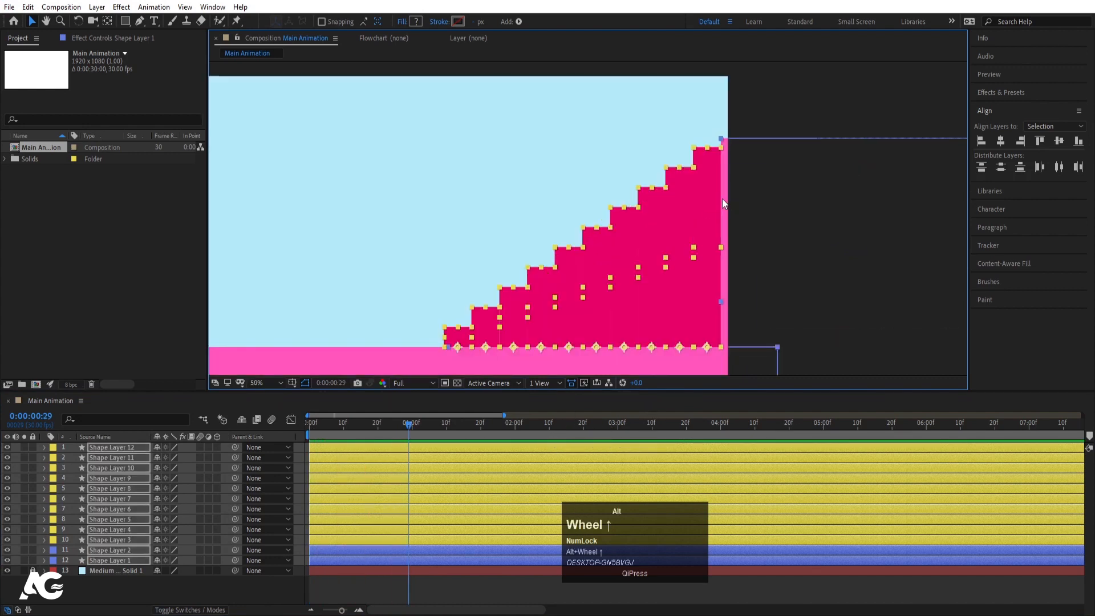
key("space")
- Deselect the layers, choose the Ellipse tool and set its fill type to Linear Gradient
scroll(648, 203, "down", 2)
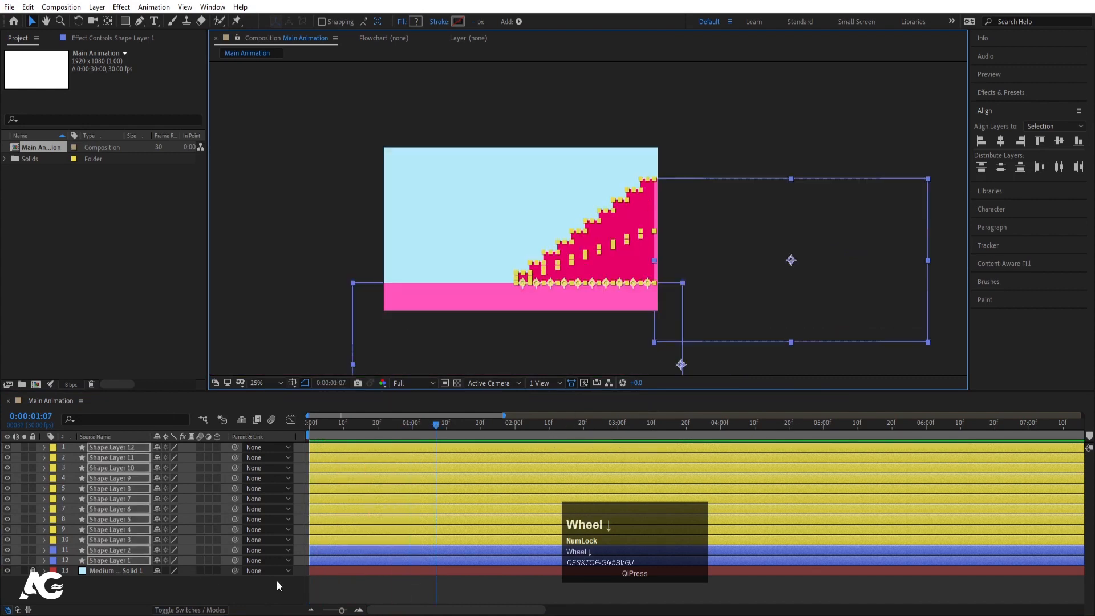
left_click(324, 582)
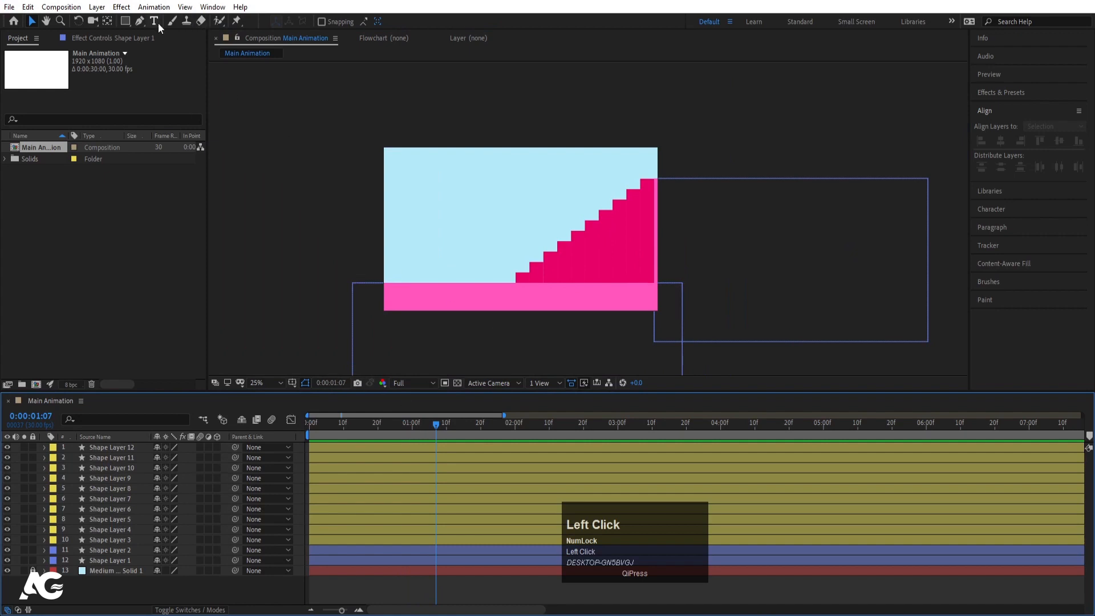
left_click(128, 26)
left_click(158, 55)
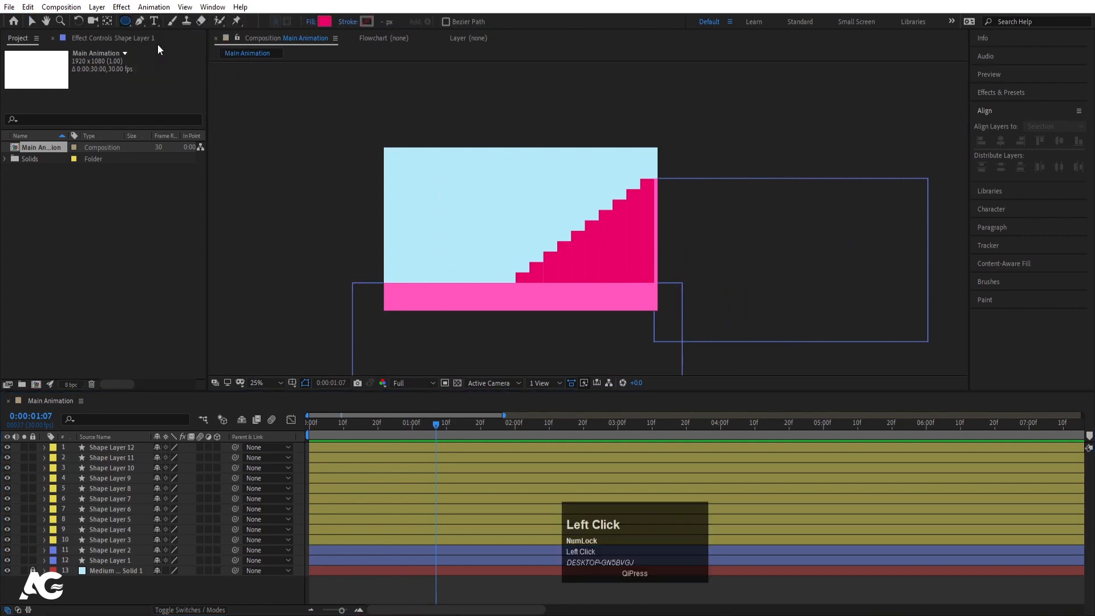
left_click(309, 23)
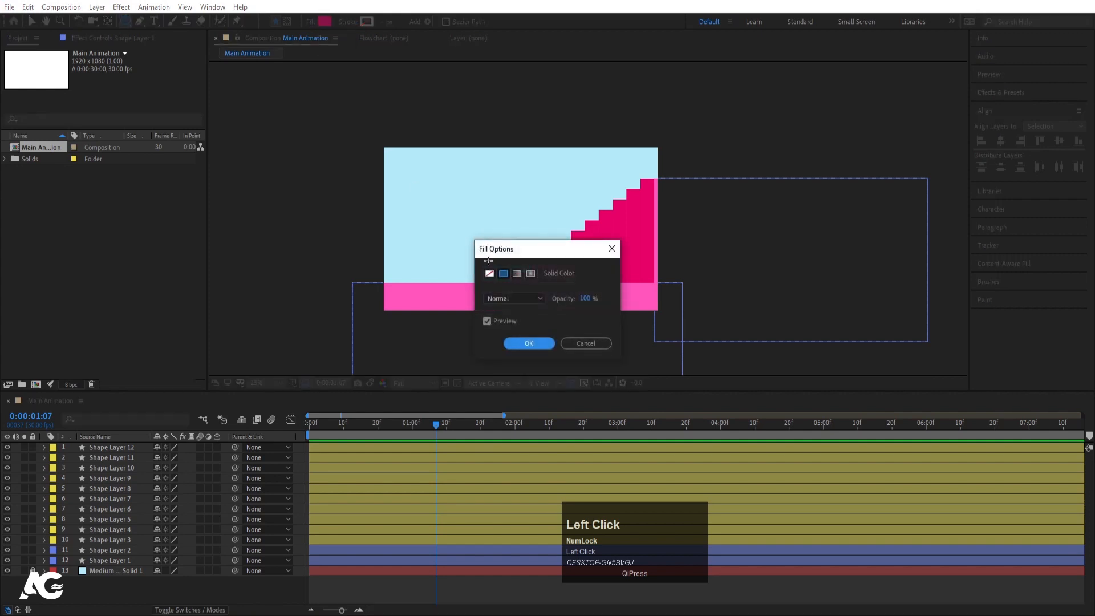
left_click(517, 274)
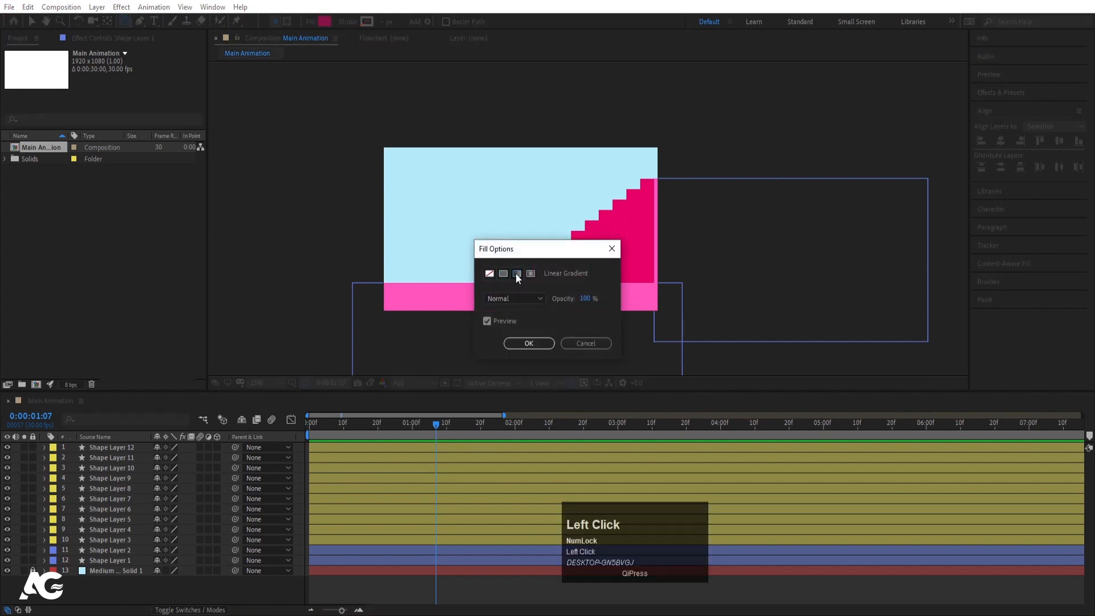
left_click(529, 343)
- Spread the fill gradient's colour stops, moving the blue stop to 99% and the red stop to 0%
left_click(320, 23)
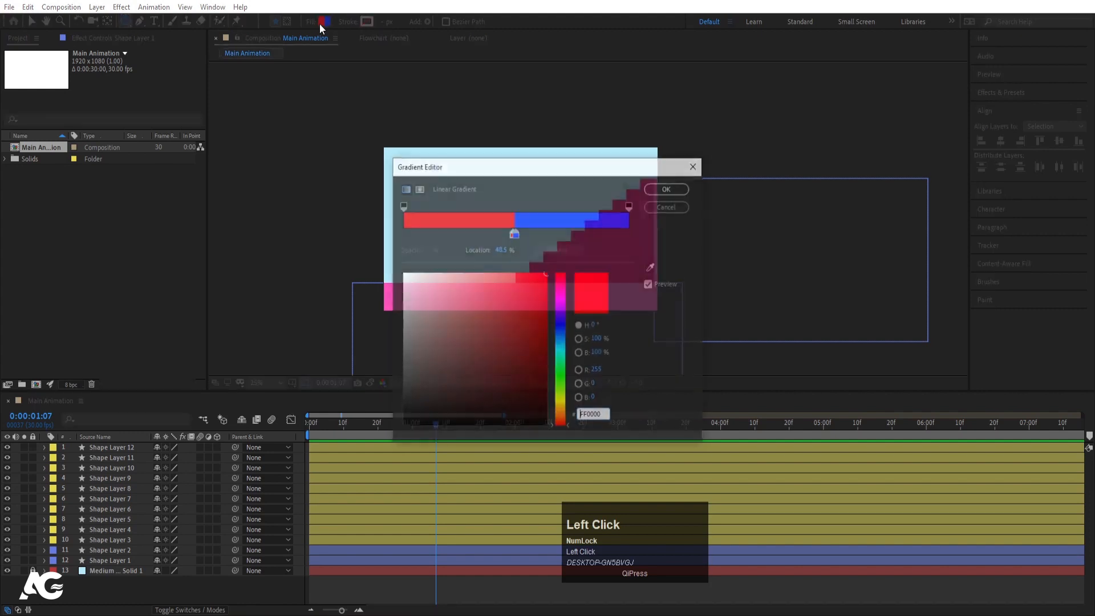
scroll(516, 234, "up", 1)
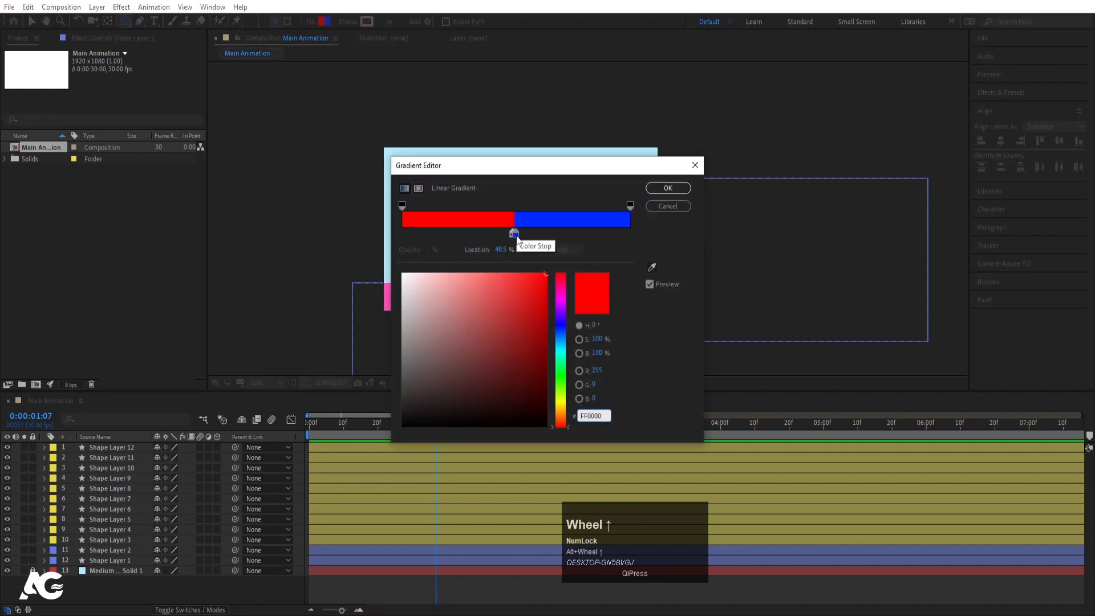
left_click_drag(516, 238, 629, 237)
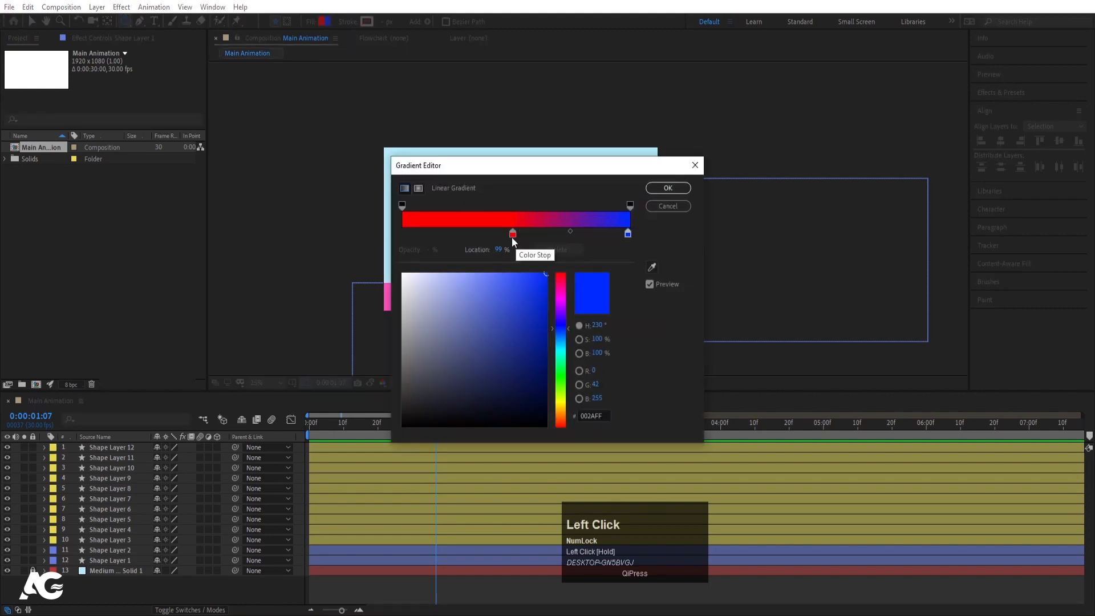
left_click_drag(513, 235, 362, 238)
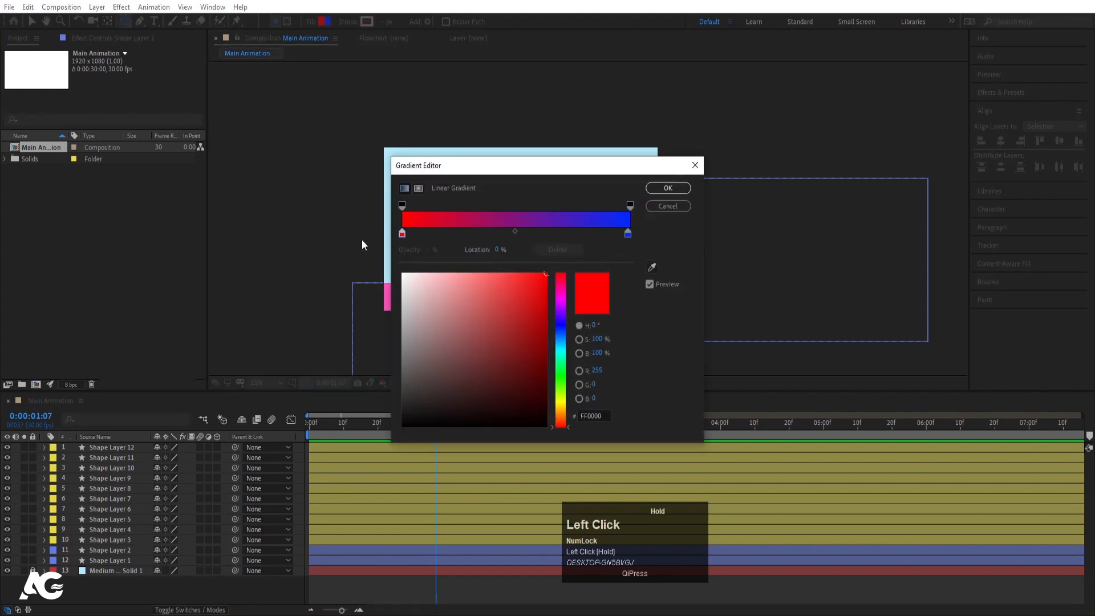
- Select the red stop, switch to the Color Hunt page in the browser, copy the pale yellow code FCFFB2 and return to After Effects
left_click(402, 235)
left_click(320, 615)
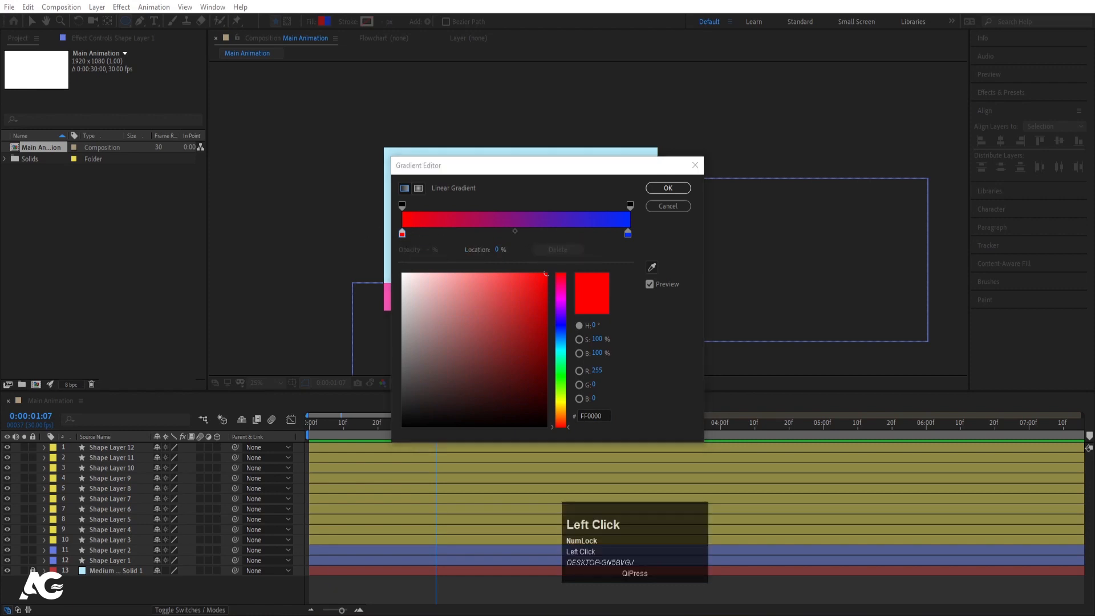
left_click(546, 520)
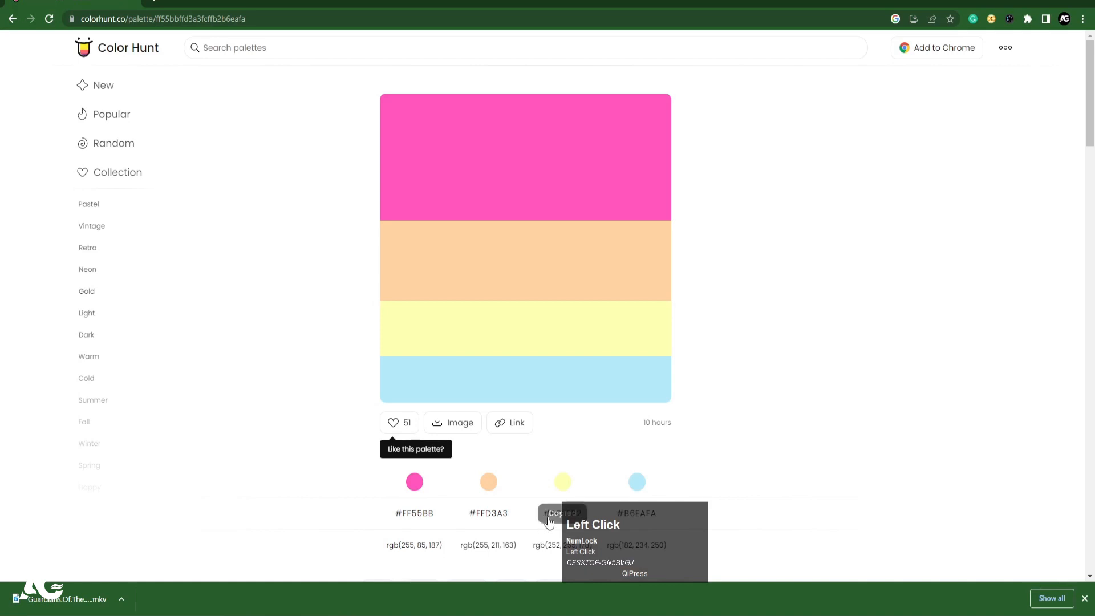
left_click(390, 615)
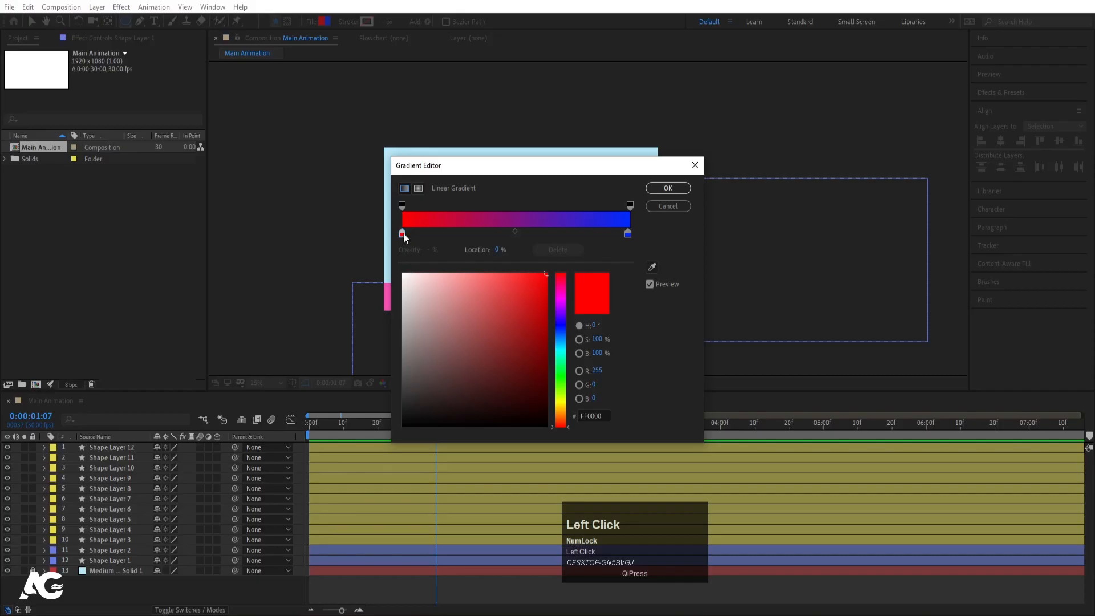
- Set the gradient's start stop to FCFFB2 and its end stop to FFD3A3, copying the second code from the Color Hunt palette
left_click(590, 413)
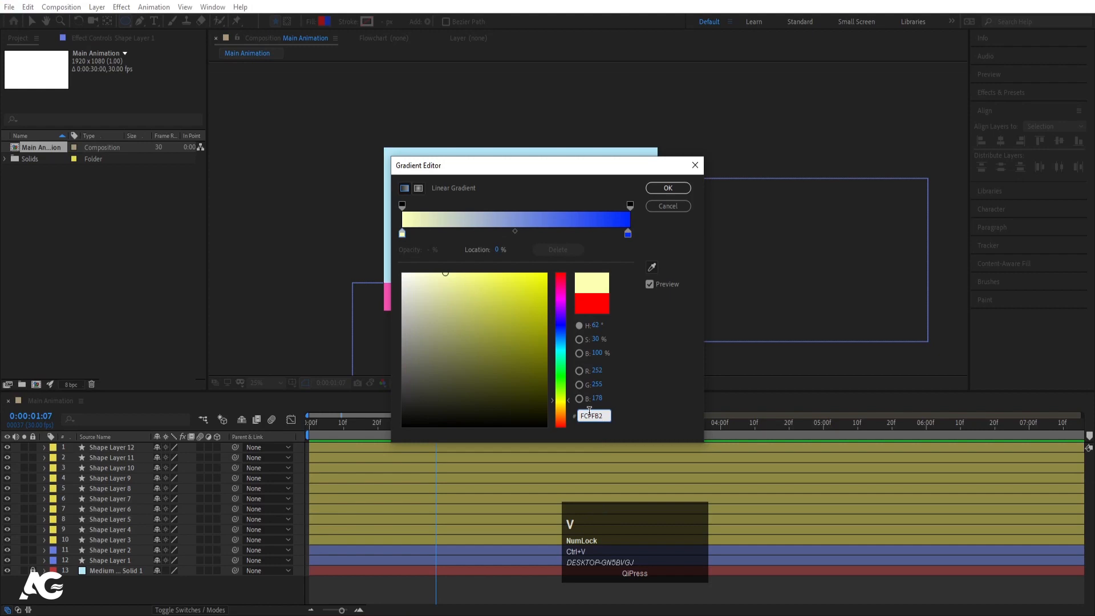
key("Return")
left_click(325, 20)
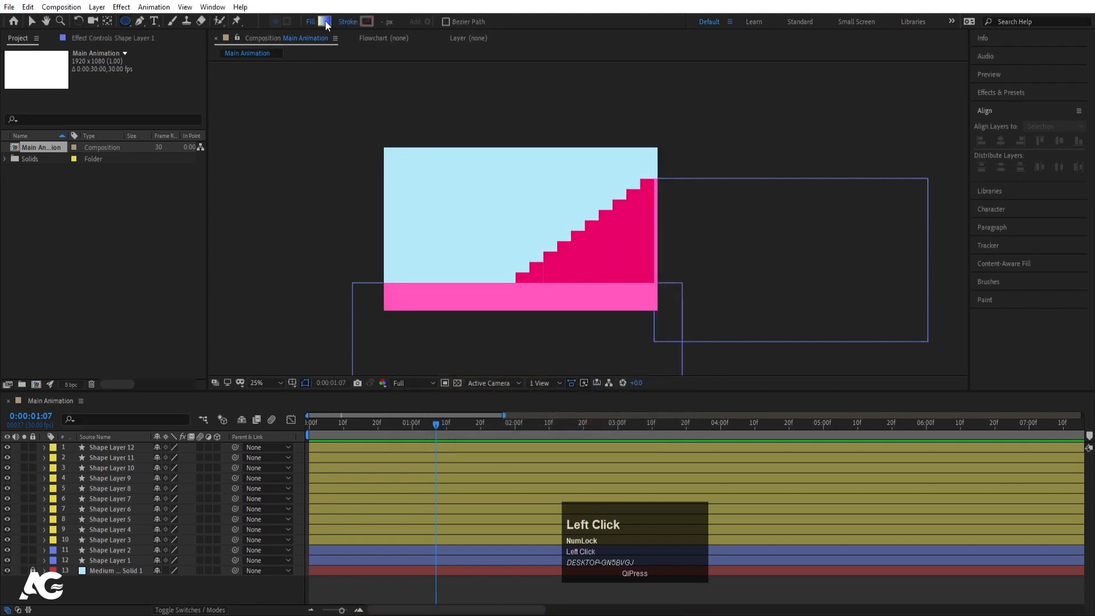
left_click(628, 234)
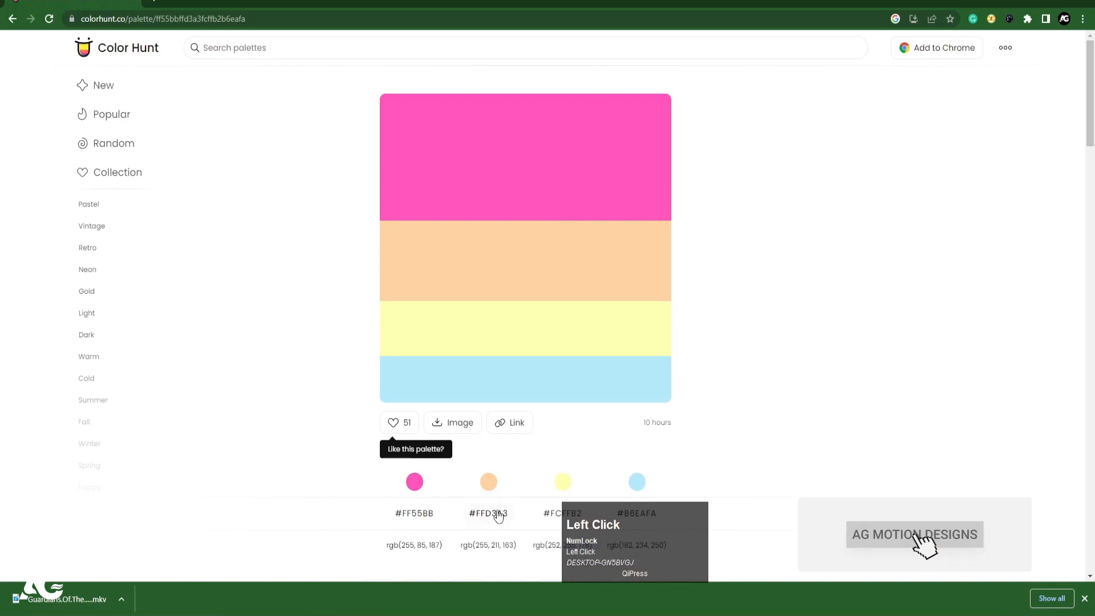
left_click(498, 513)
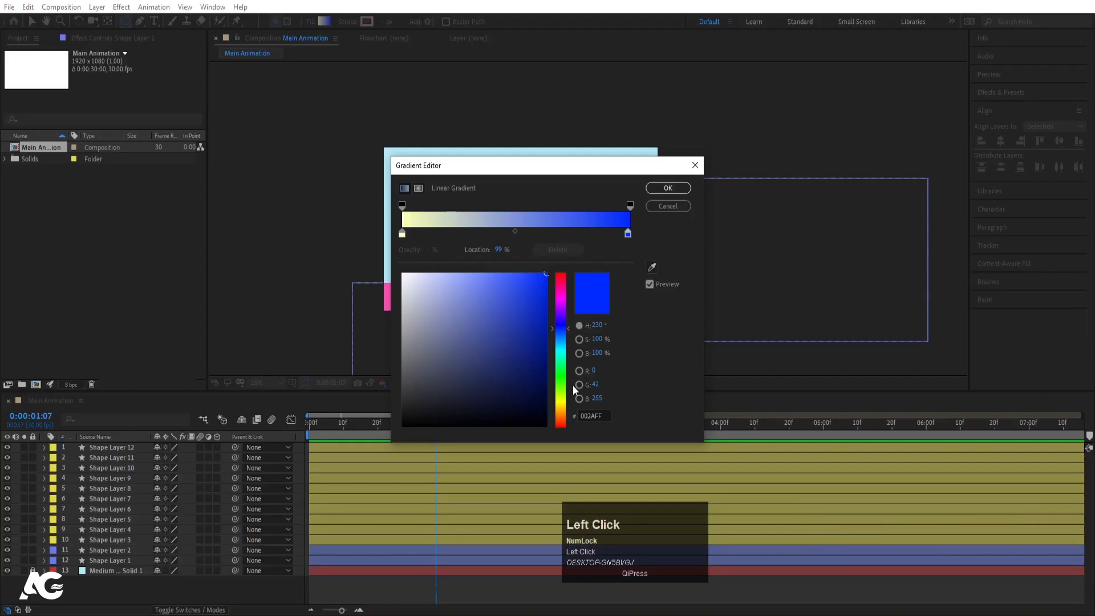
left_click(590, 412)
type("FFD3A3")
key("Return")
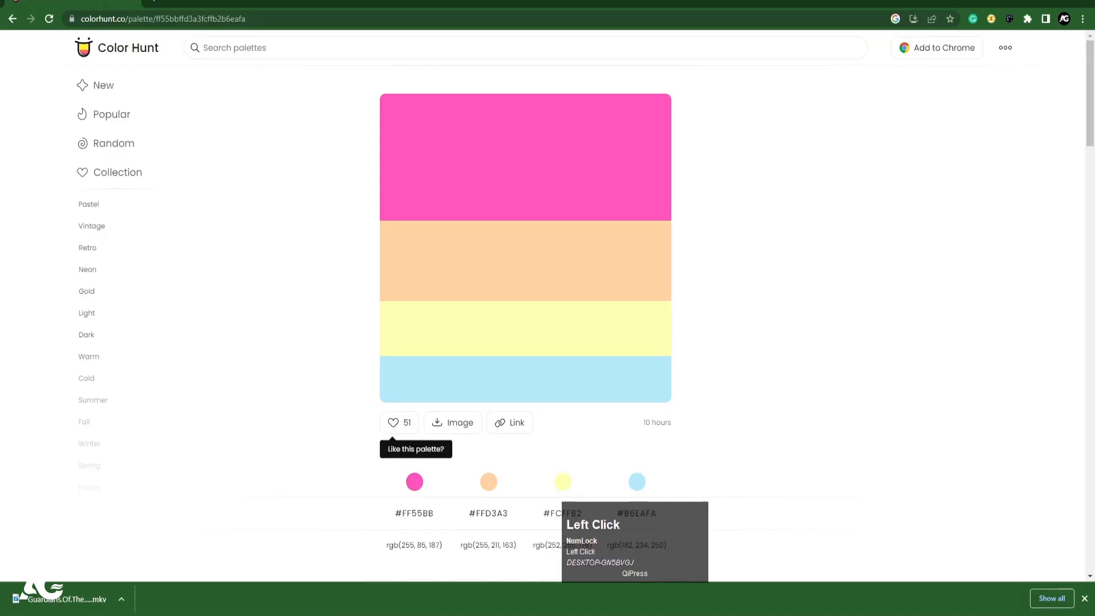
left_click(505, 202)
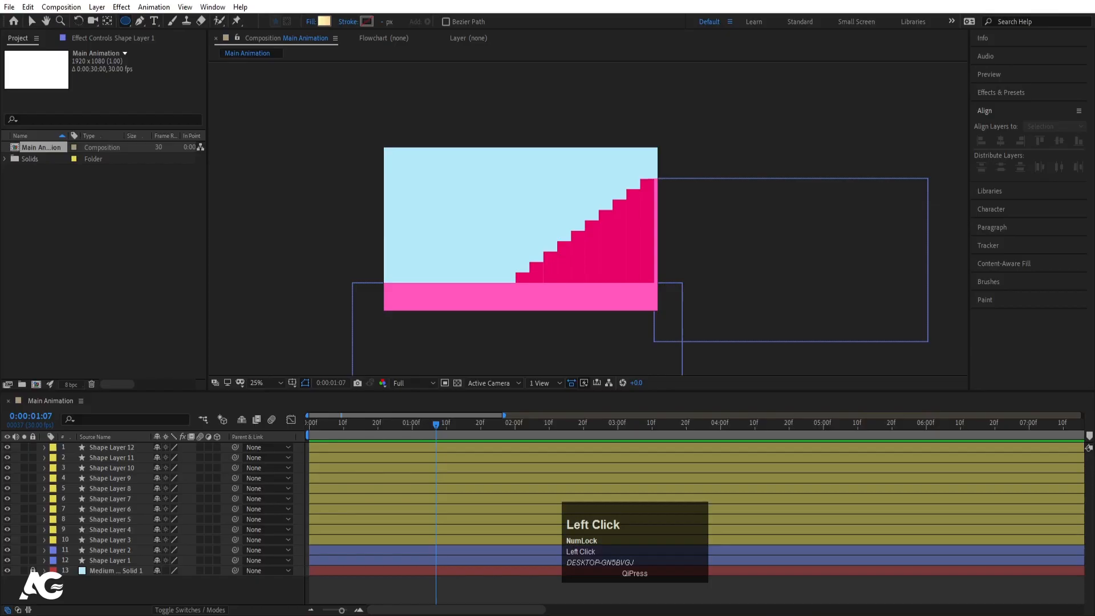
- Bring both stops of the fill gradient together at about 51% for a hard split, and deepen the orange stop to about FFB768
left_click(324, 21)
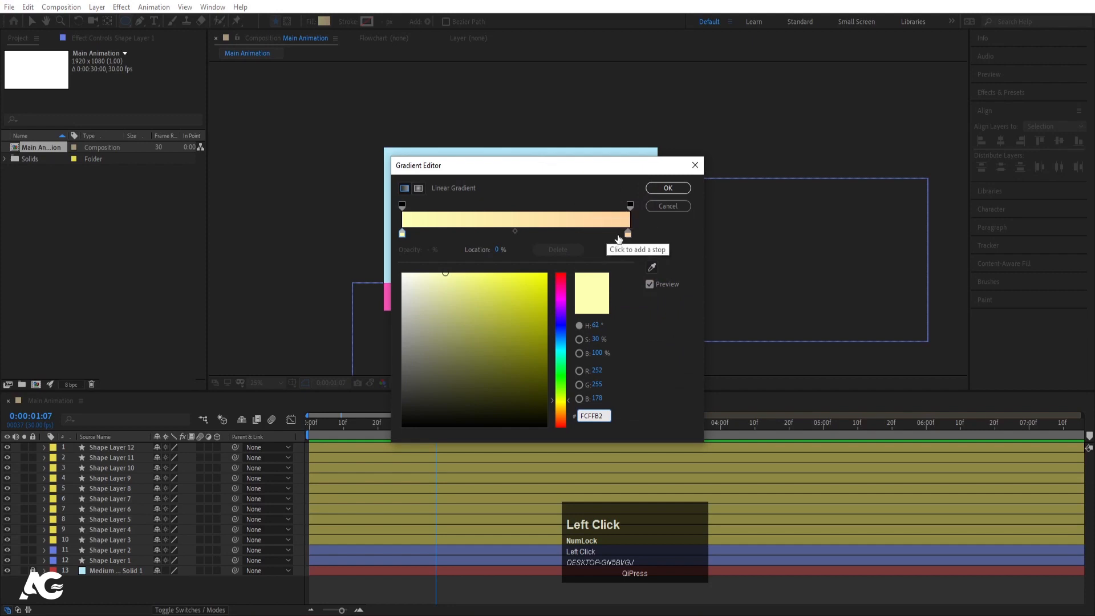
left_click(628, 234)
left_click_drag(628, 234, 528, 240)
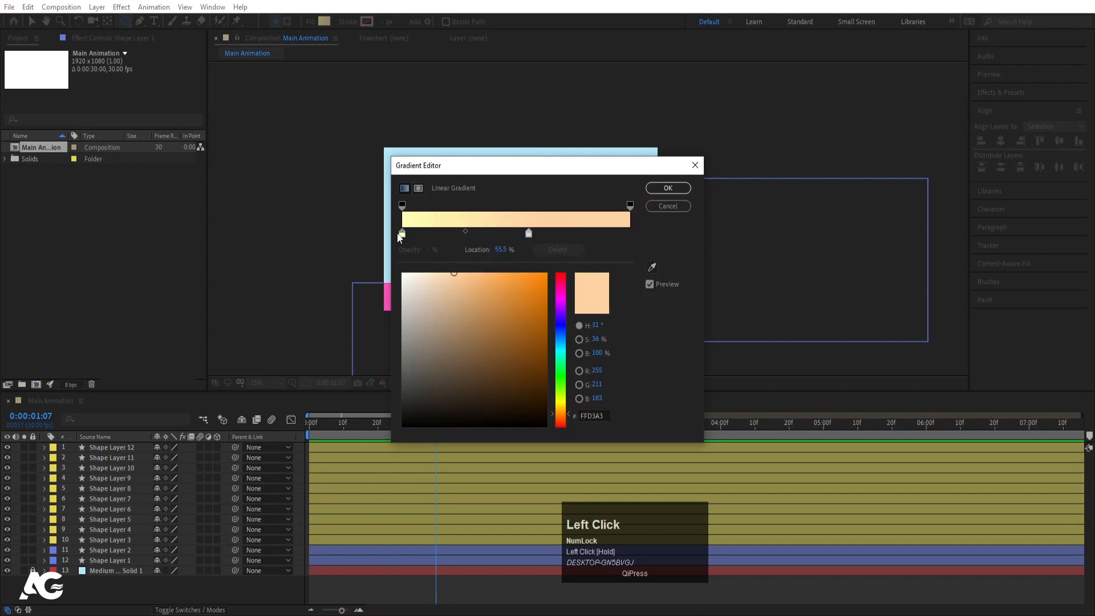
left_click_drag(403, 237, 449, 240)
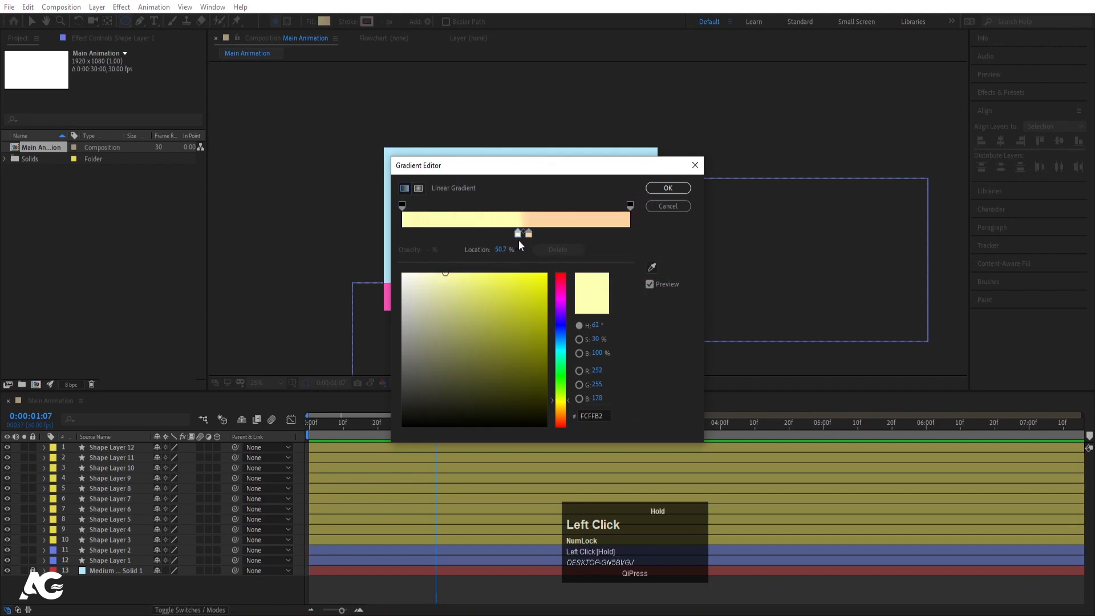
left_click_drag(523, 240, 337, 237)
scroll(525, 239, "up", 1, "alt")
left_click_drag(521, 235, 522, 241)
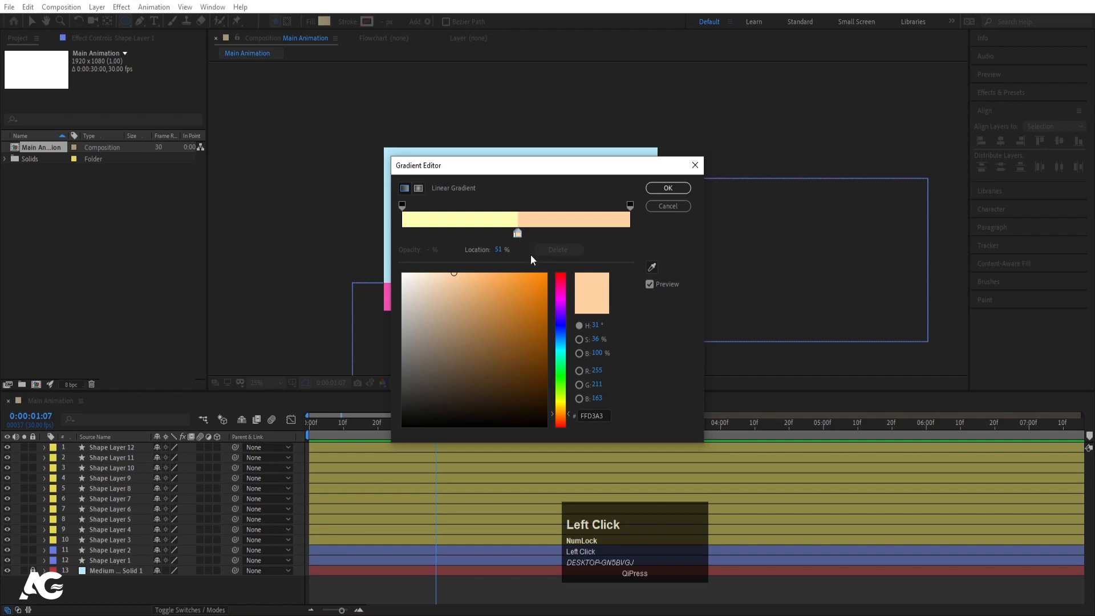
left_click_drag(477, 279, 486, 265)
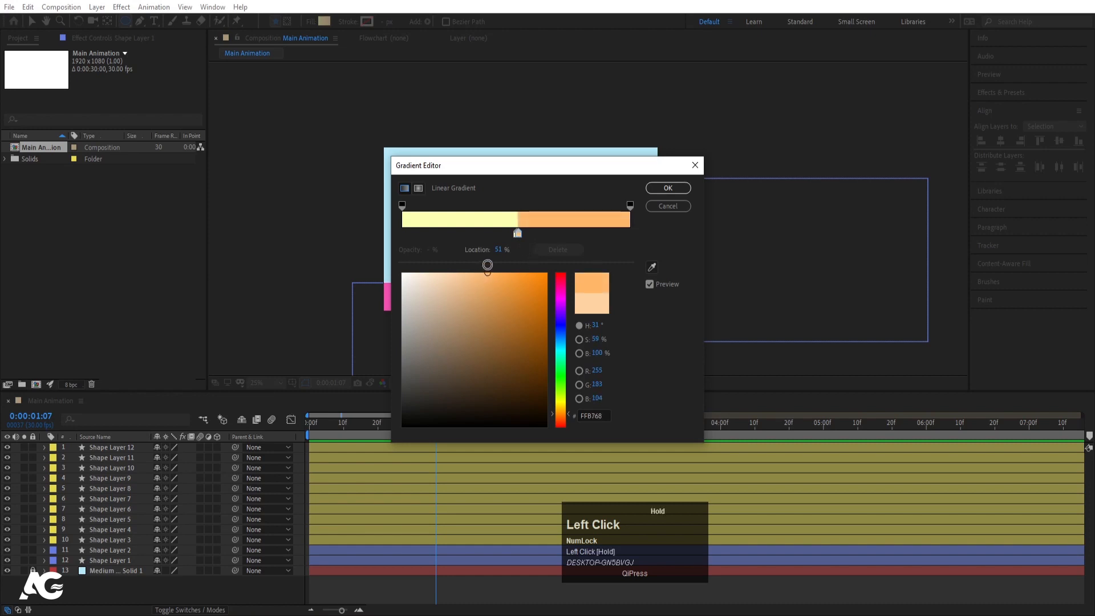
left_click(652, 190)
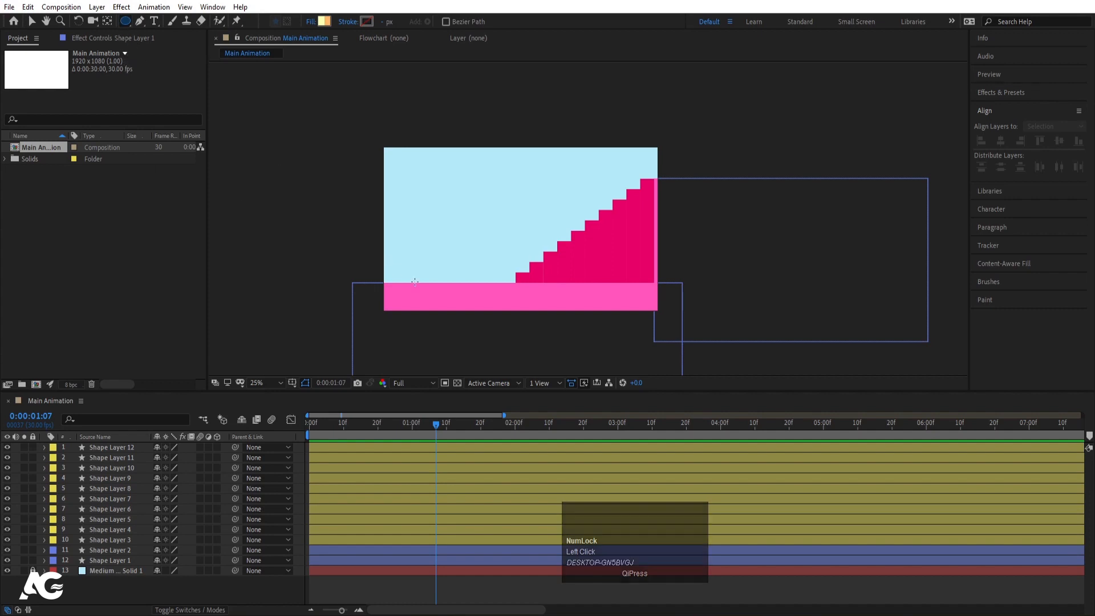
- Draw a small circle just above the ground, left of the stairs, and centre its layer's anchor point
mouse_move(448, 261)
left_mouse_down()
mouse_move(467, 281)
mouse_move(465, 272)
left_mouse_up()
left_click(365, 462)
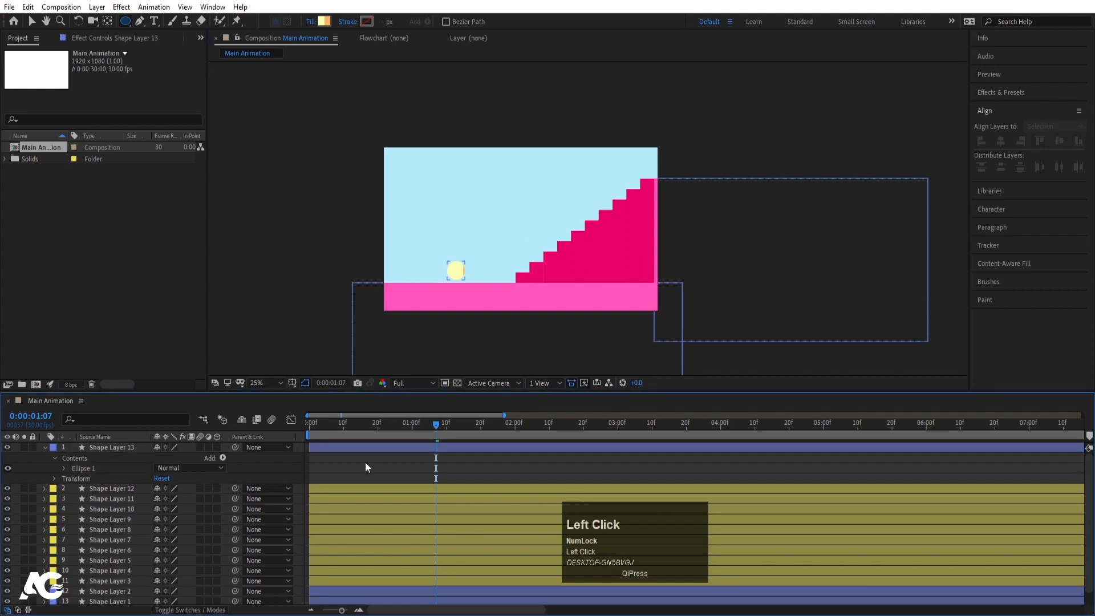
left_click(363, 450)
scroll(458, 267, "up", 2, "alt")
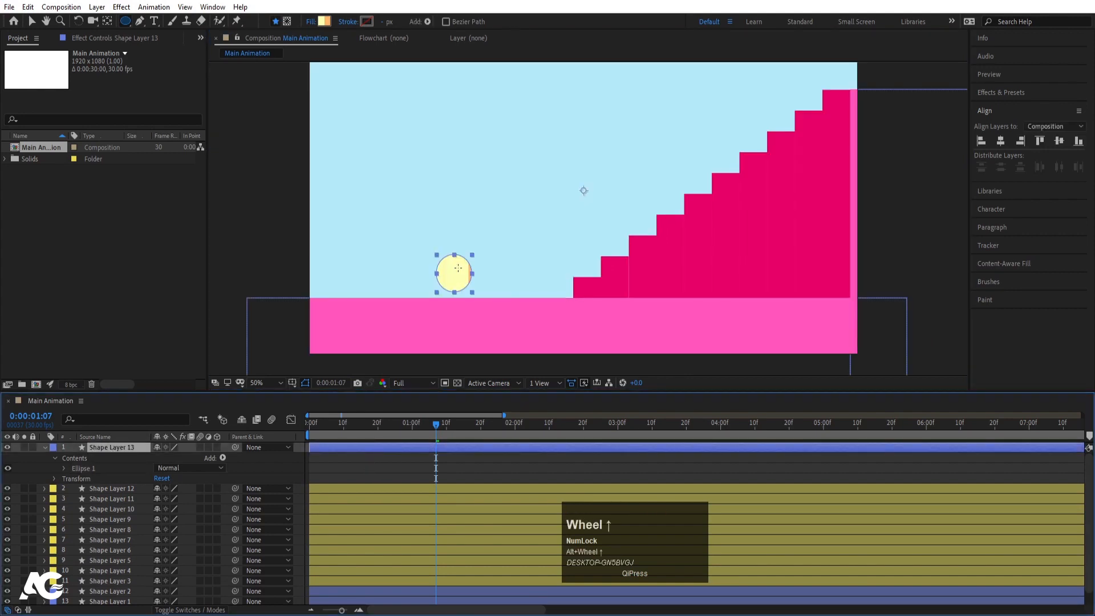
key("ctrl+alt+Home")
- Move the start point of Ellipse 1's gradient just outside the circle's left edge so the two colours split it down the middle
left_click(31, 21)
left_click(87, 469)
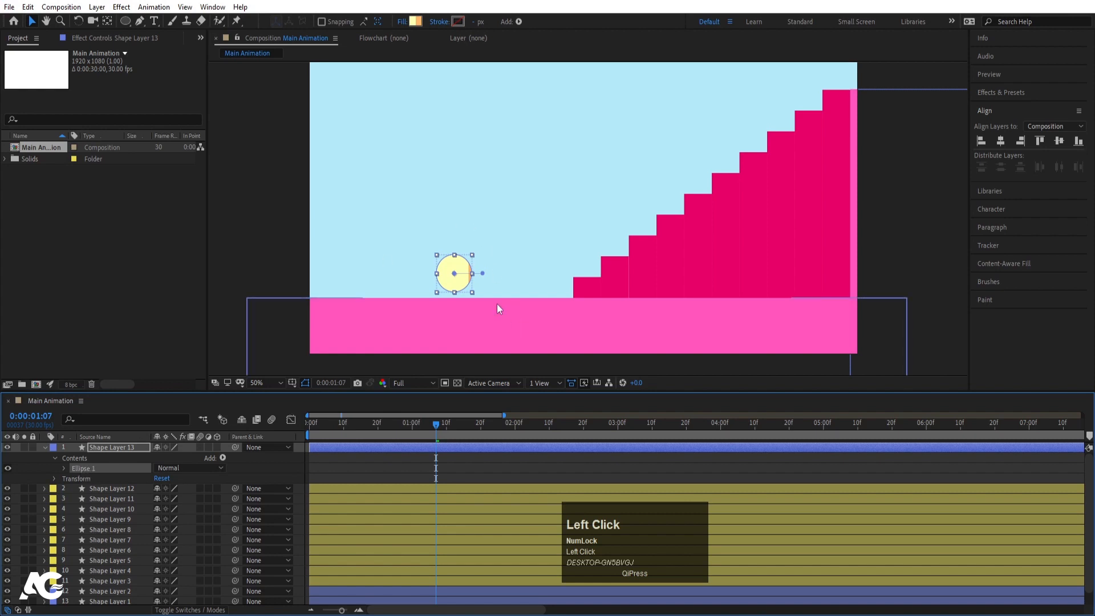
left_click_drag(455, 276, 430, 278)
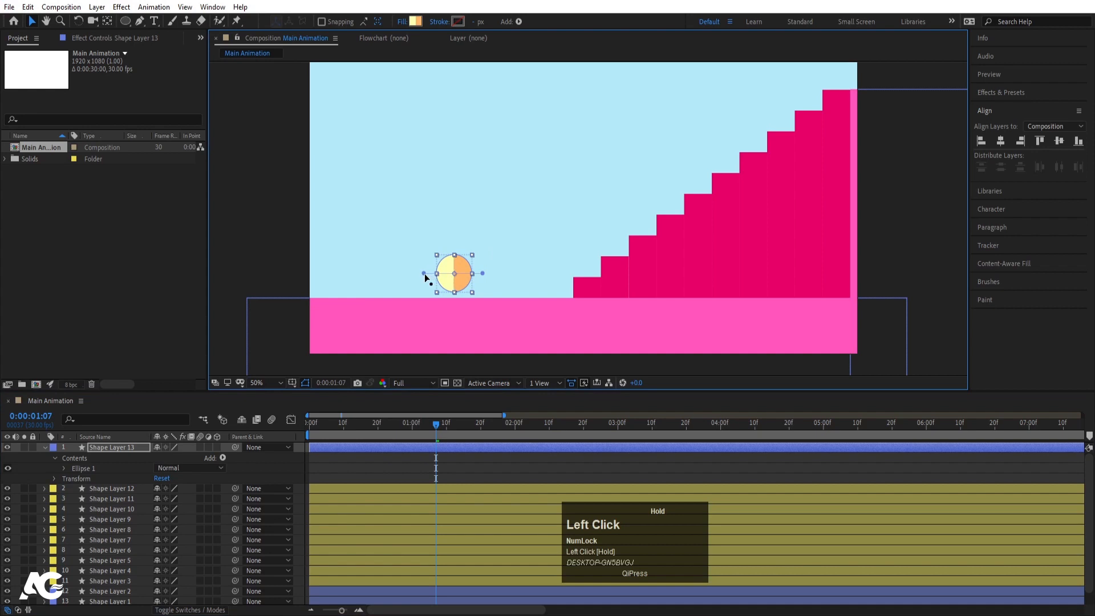
left_click_drag(425, 274, 424, 273)
left_click(334, 481)
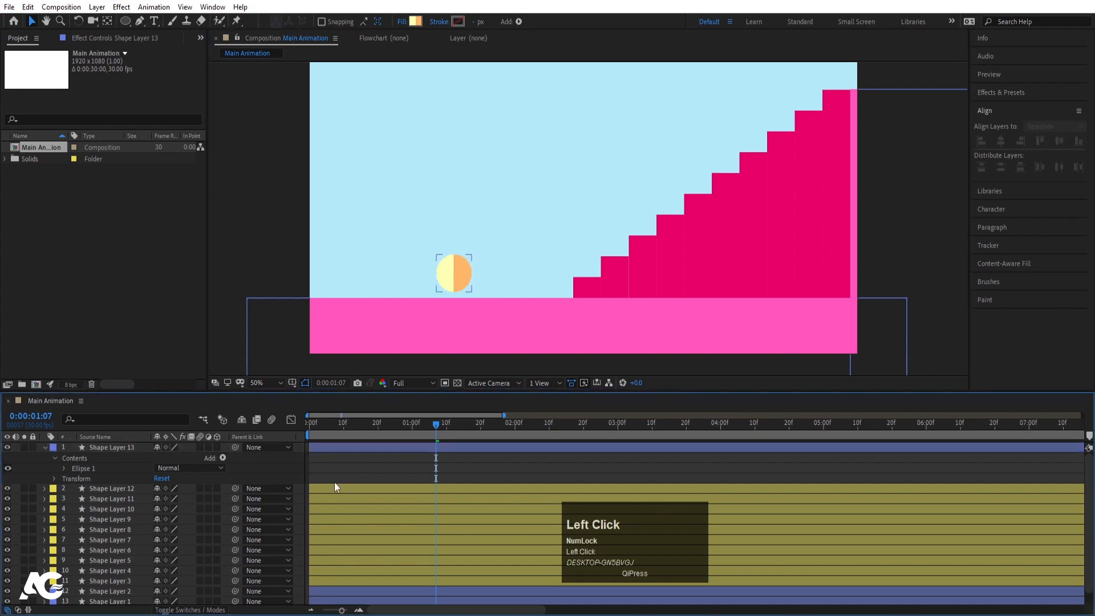
- Rest the two-tone circle on the ground farther left in the frame, fit the composition in view and collapse its layer
left_click(331, 448)
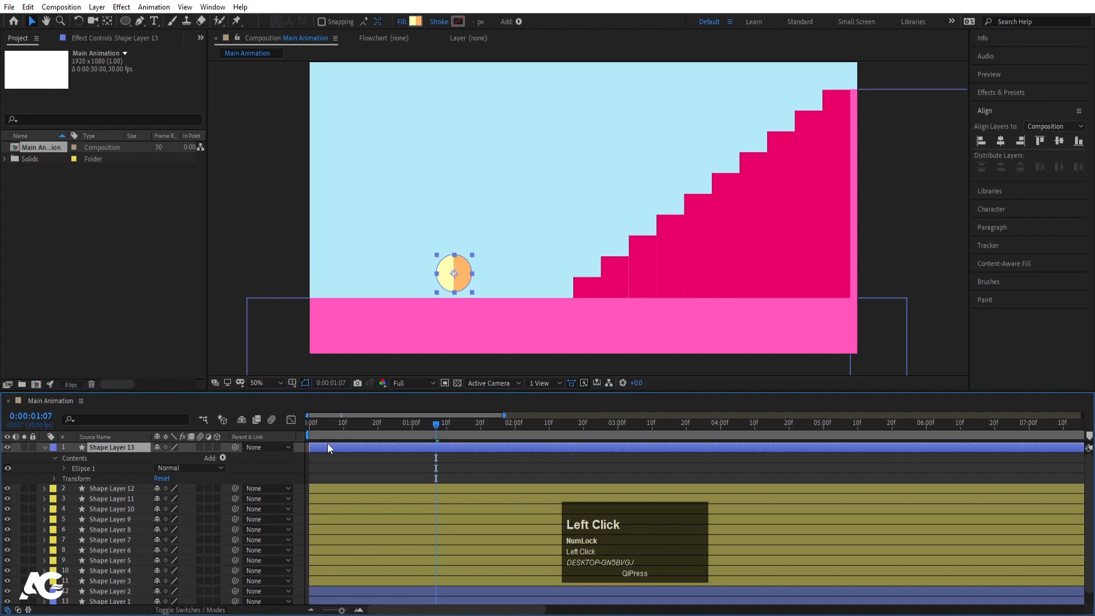
key("ctrl+alt+Home")
left_click_drag(460, 277, 385, 291)
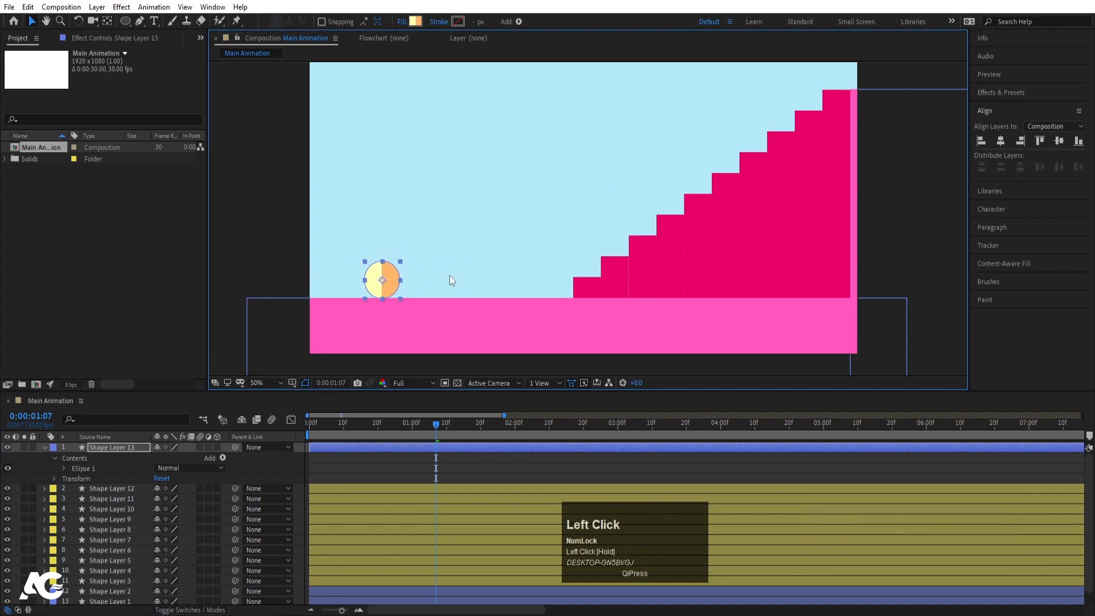
left_click(280, 382)
left_click(273, 396)
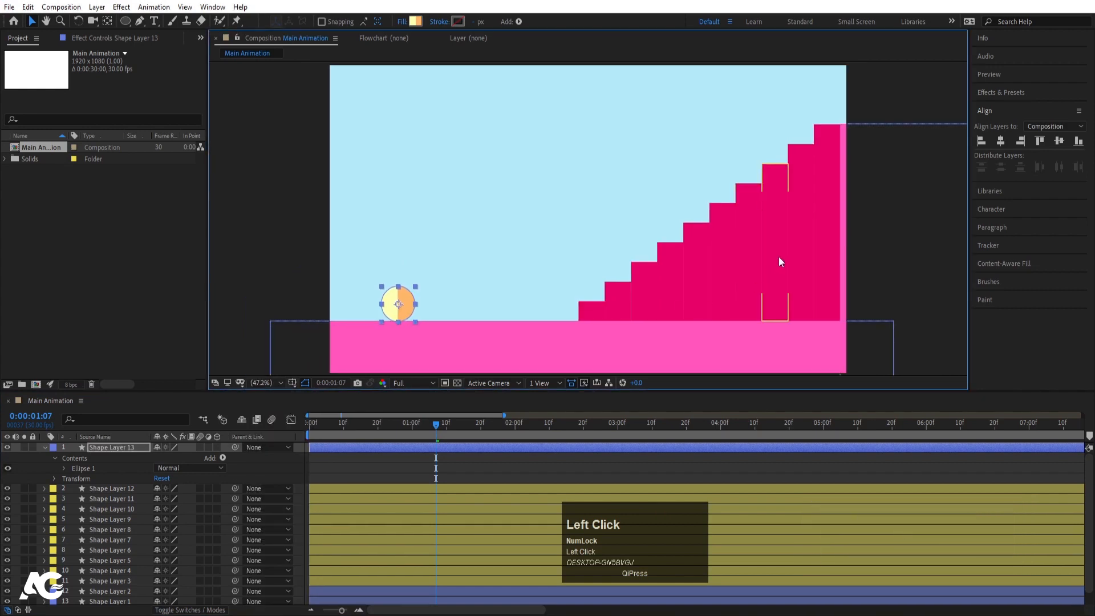
left_click(336, 470)
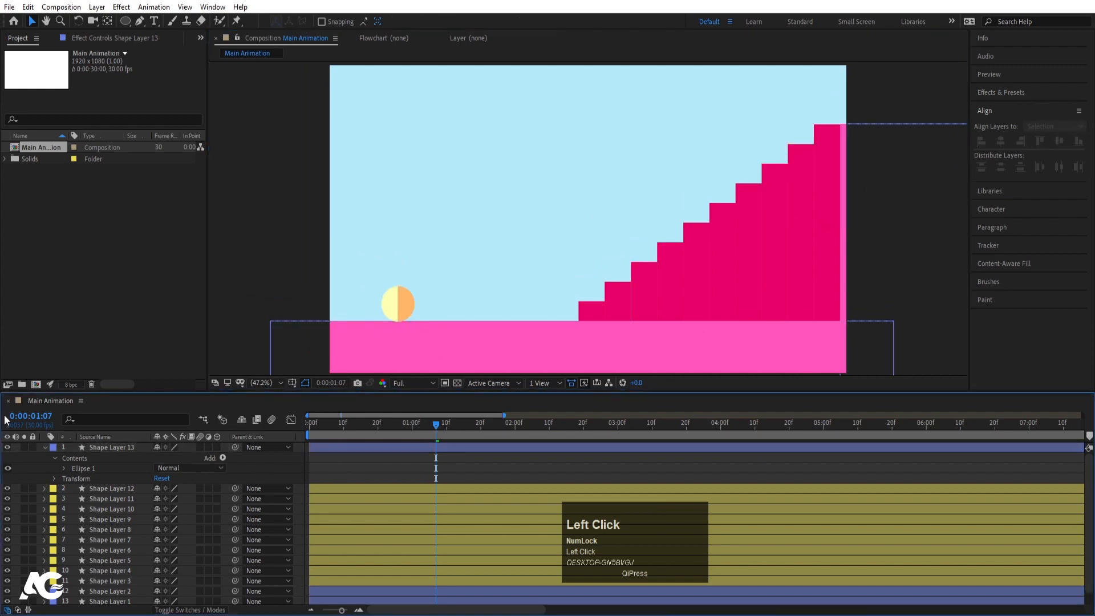
left_click(44, 447)
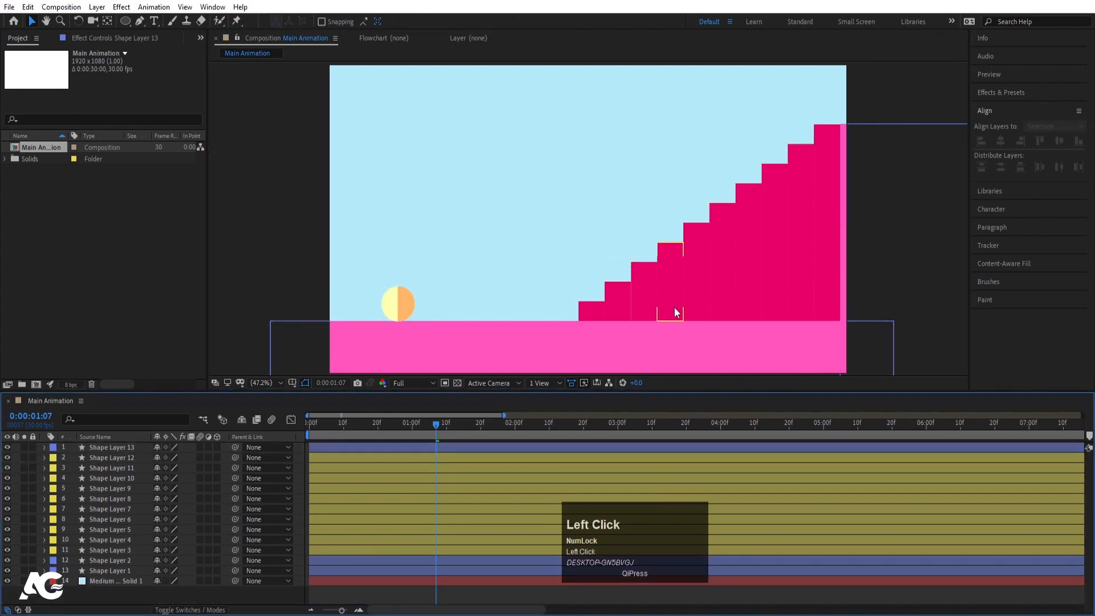
- Preview the staircase rising from the first frame with the circle in place
left_click_drag(325, 424, 280, 422)
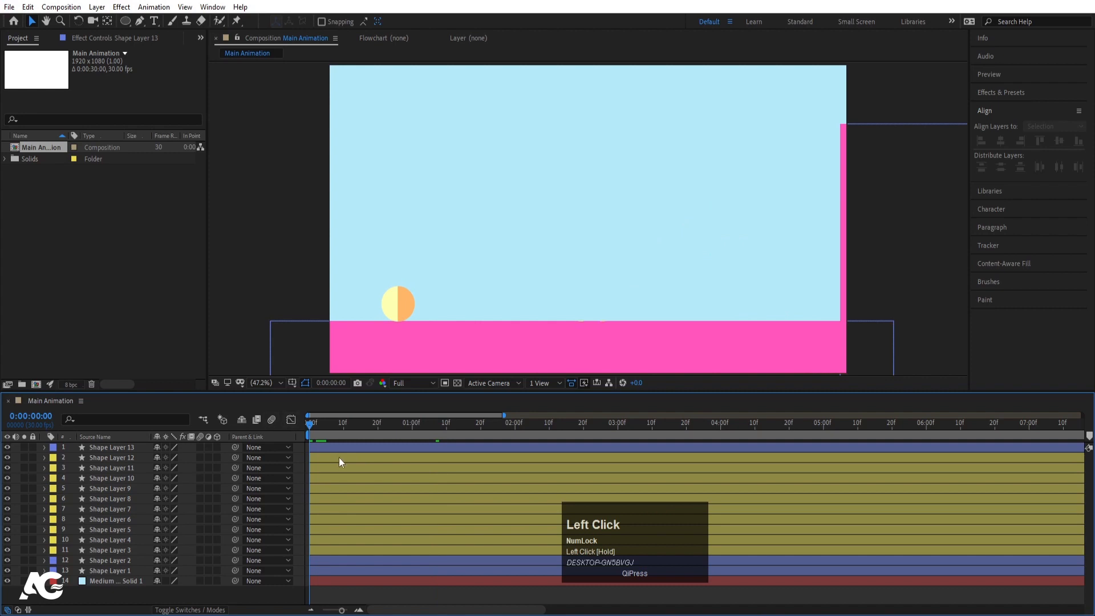
key("space")
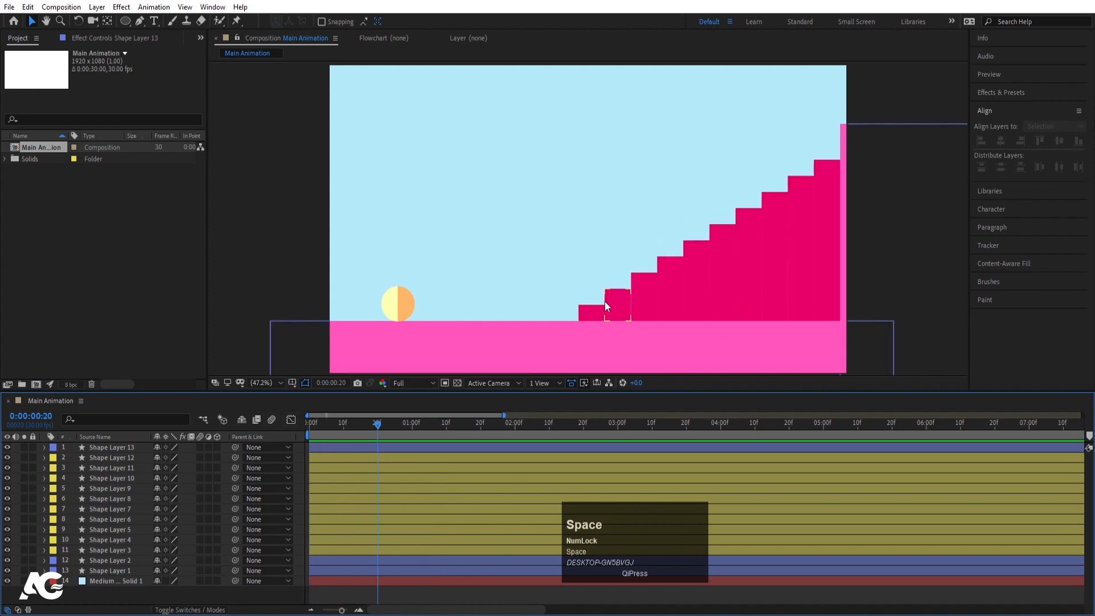
left_click_drag(350, 423, 320, 423)
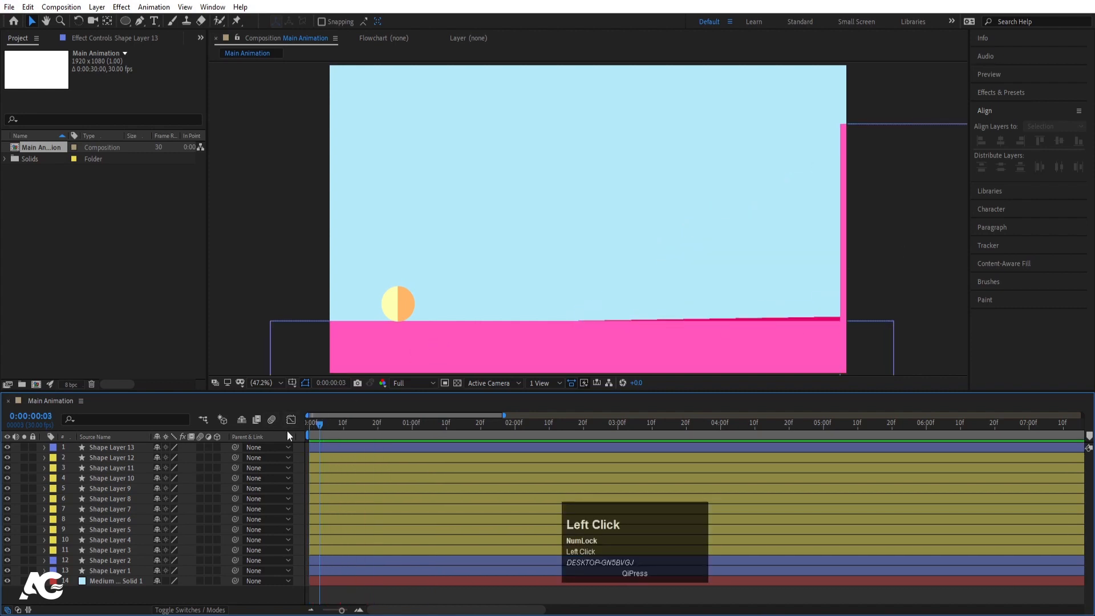
- Return to the first frame and rename the circle's layer to Shape
left_click(409, 296)
key("Home")
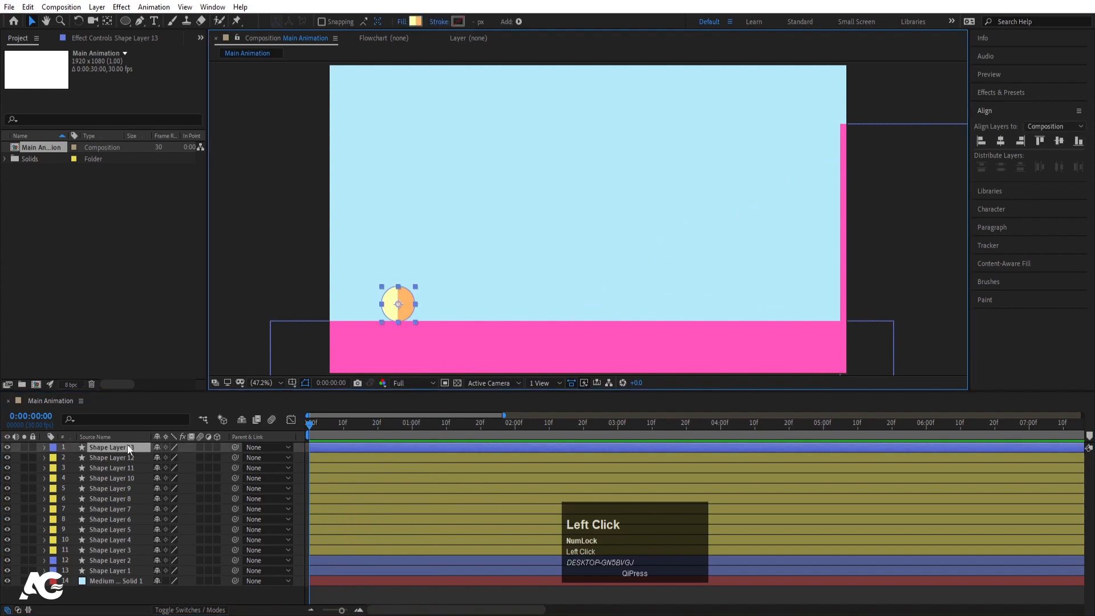
key("Return")
left_click(122, 447)
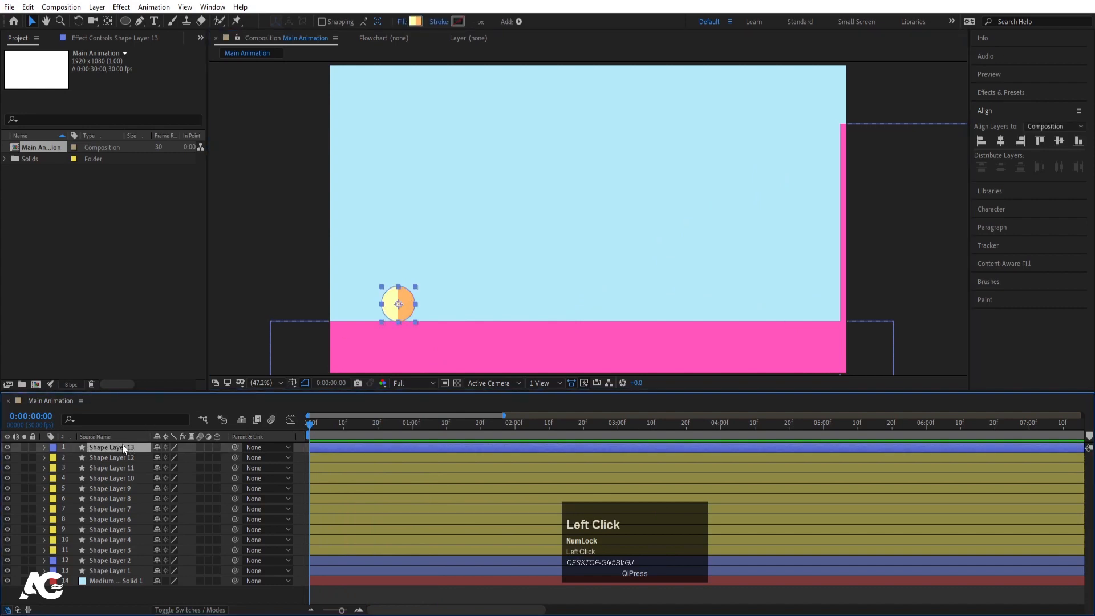
key("Return")
type("Shape")
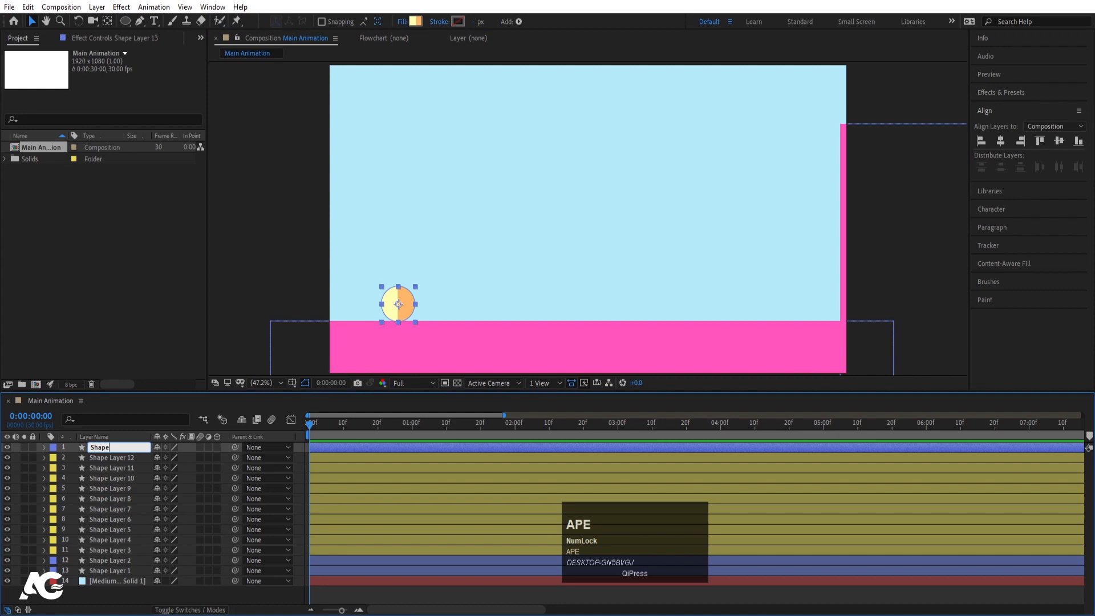
key("Return")
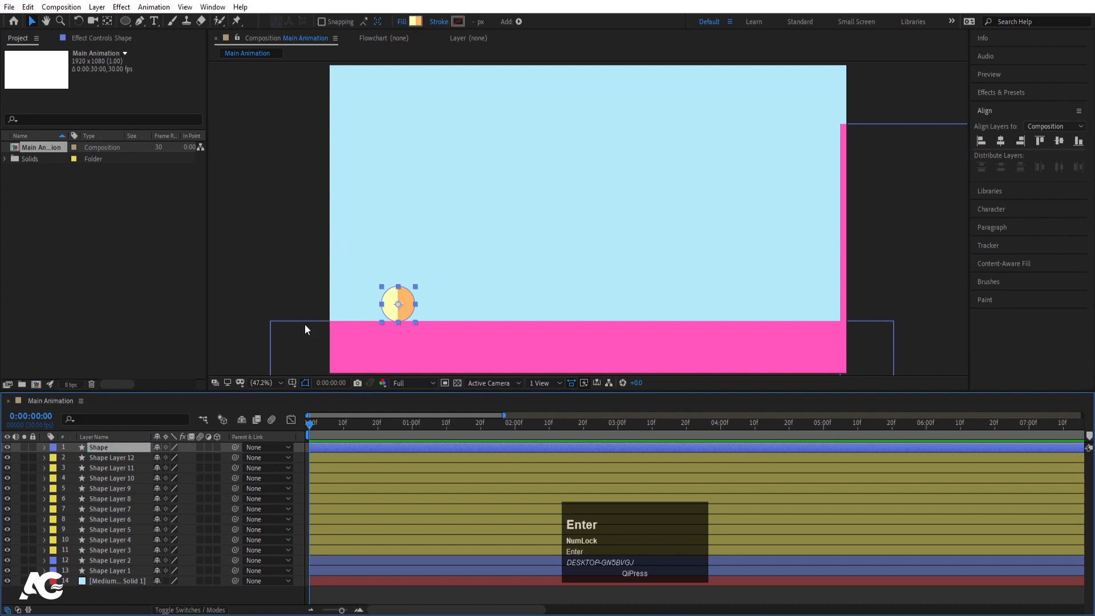
- Add a null object, centre its anchor point and place it over the circle
left_click(200, 590)
right_click(199, 590)
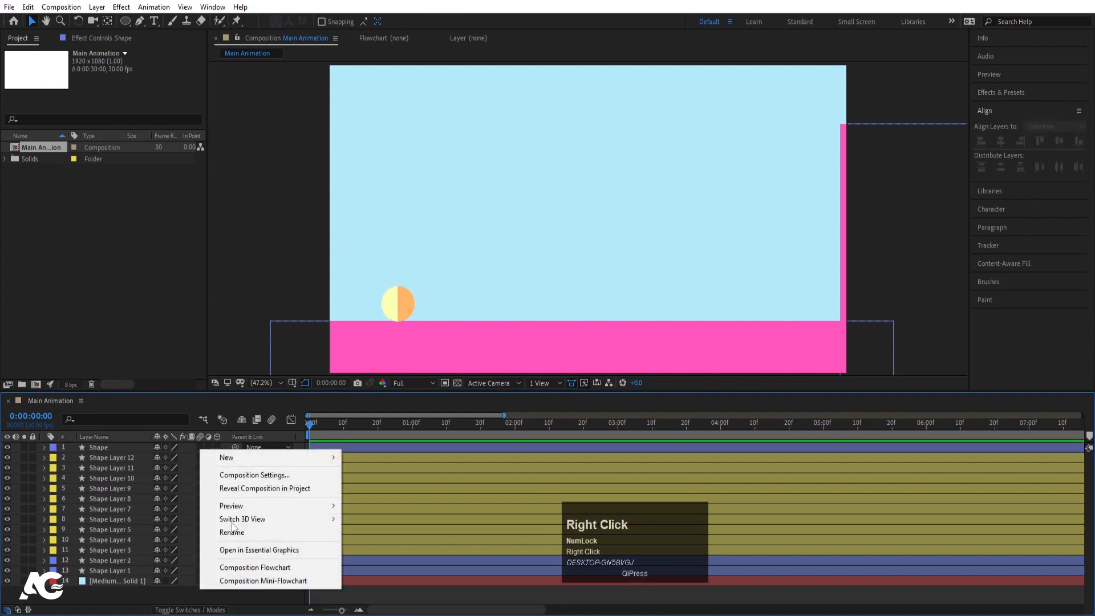
left_click(255, 458)
left_click(399, 528)
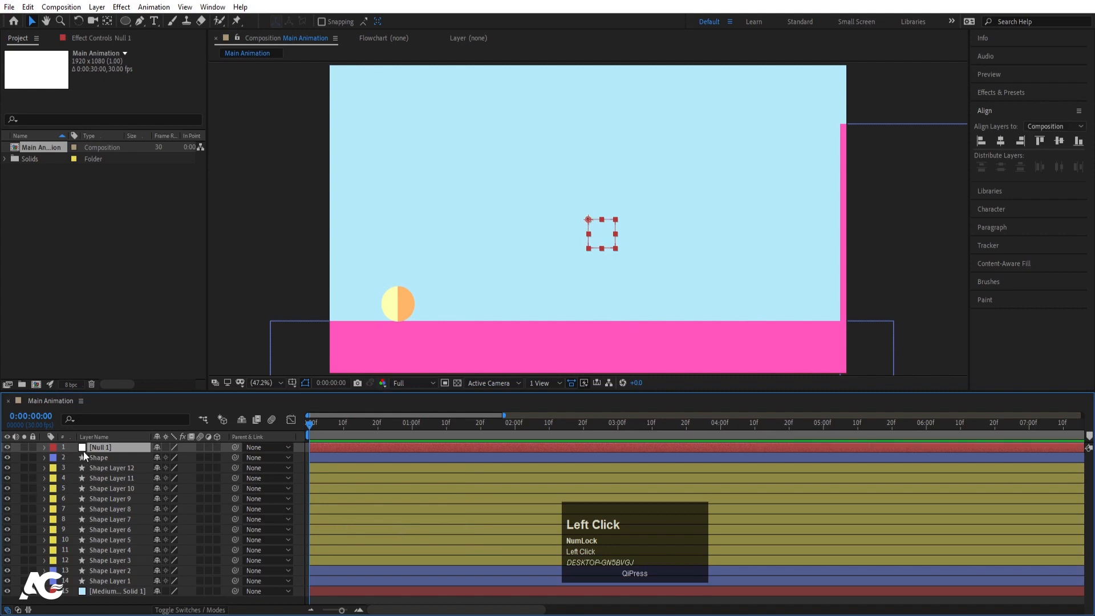
key("ctrl+alt+Home")
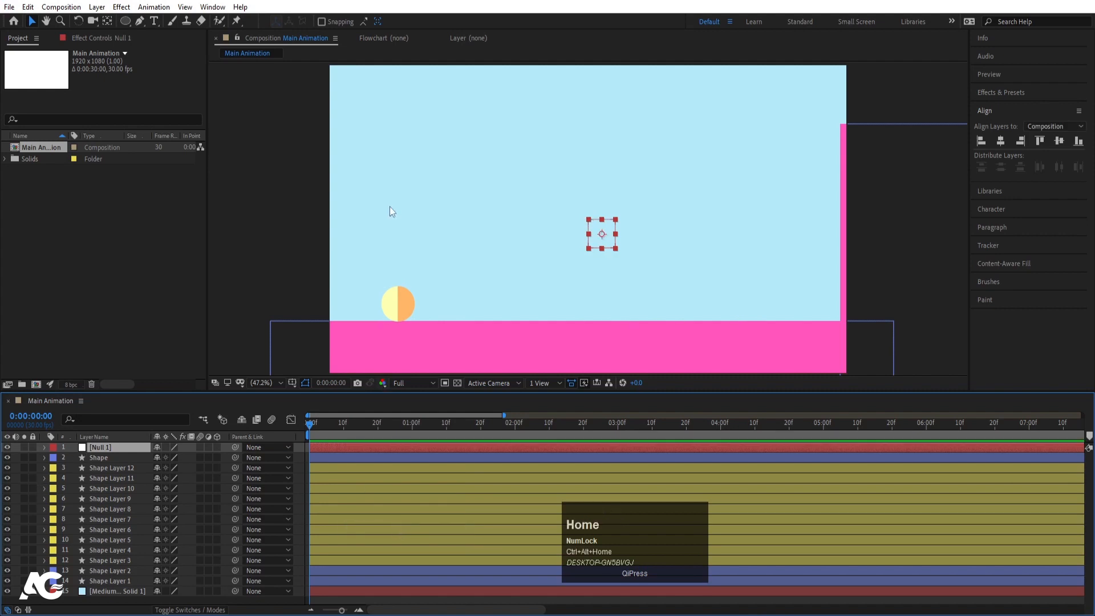
left_click_drag(613, 242, 409, 311)
- Scale the null up to 183% so that it surrounds the circle
key("s")
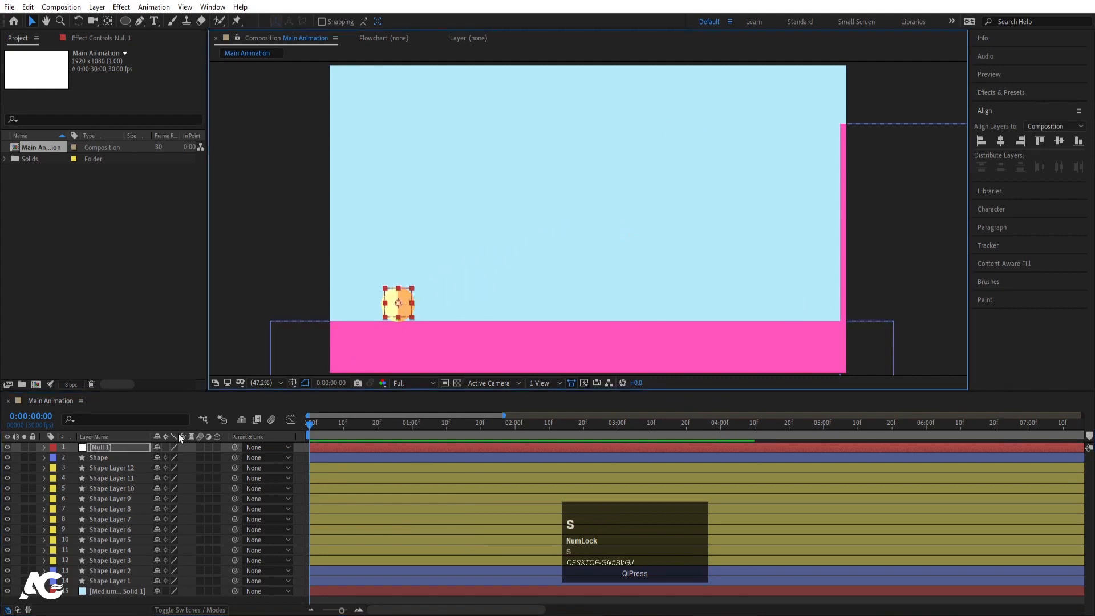
left_click_drag(169, 458, 199, 447)
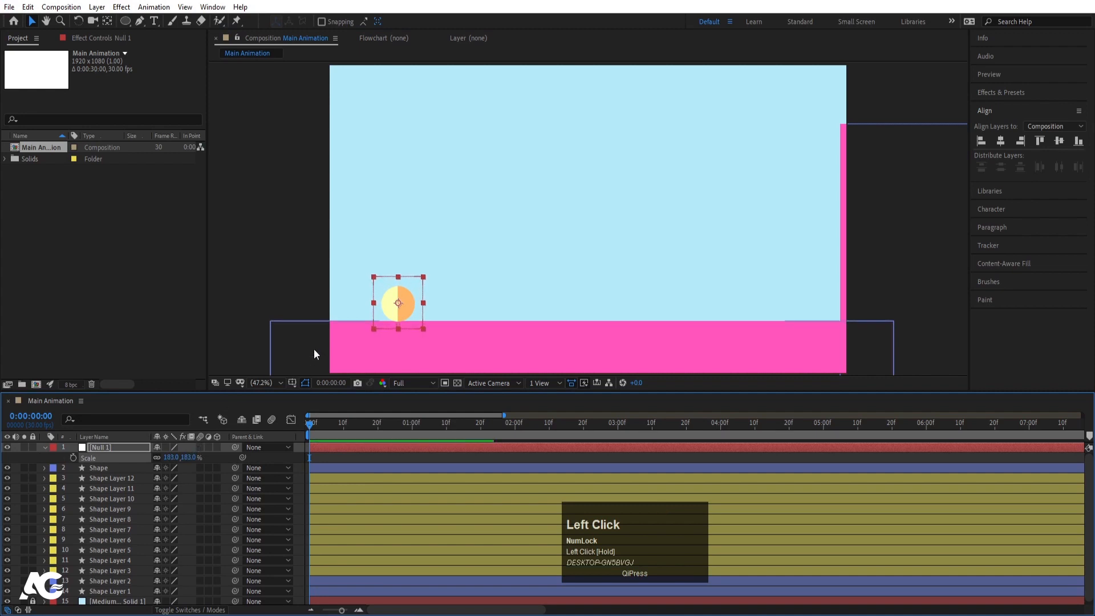
scroll(401, 292, "up", 3)
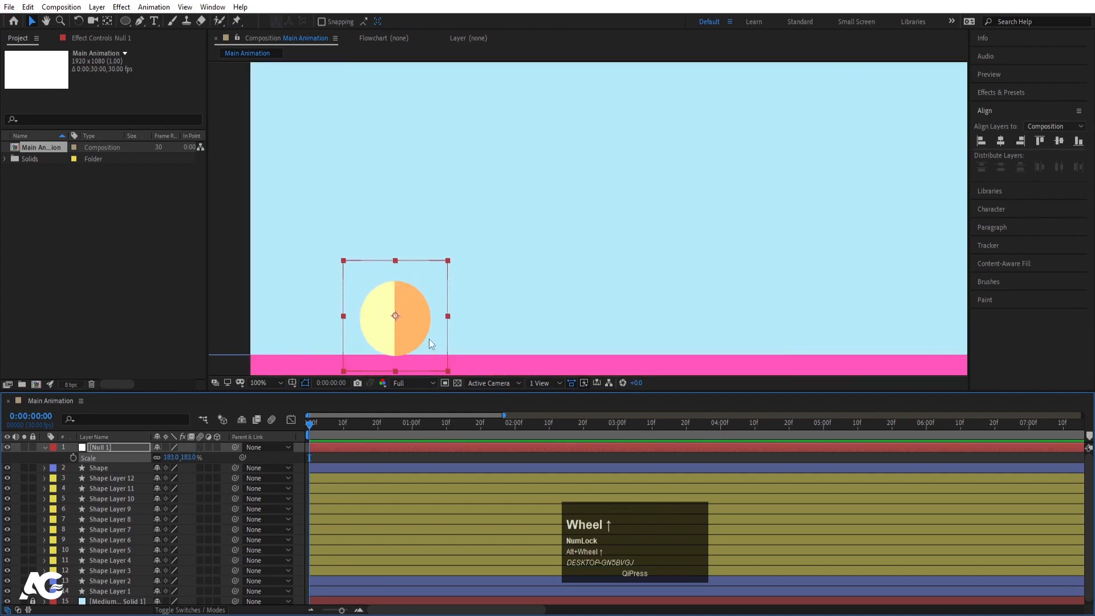
- Nudge the null downward until its anchor point sits on the circle's centre
key("Down")
key("Down")
key("Down")
key("Down")
key("Down")
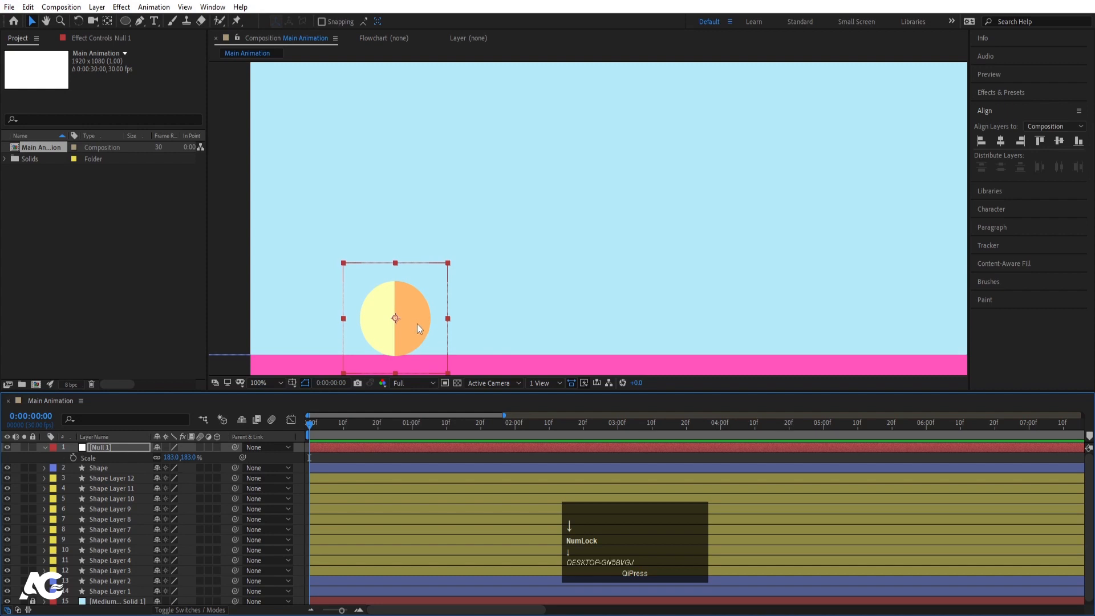
key("Down")
key("Down")
- Parent the Shape layer to the null, rename the null position and collapse its properties
left_click(101, 467)
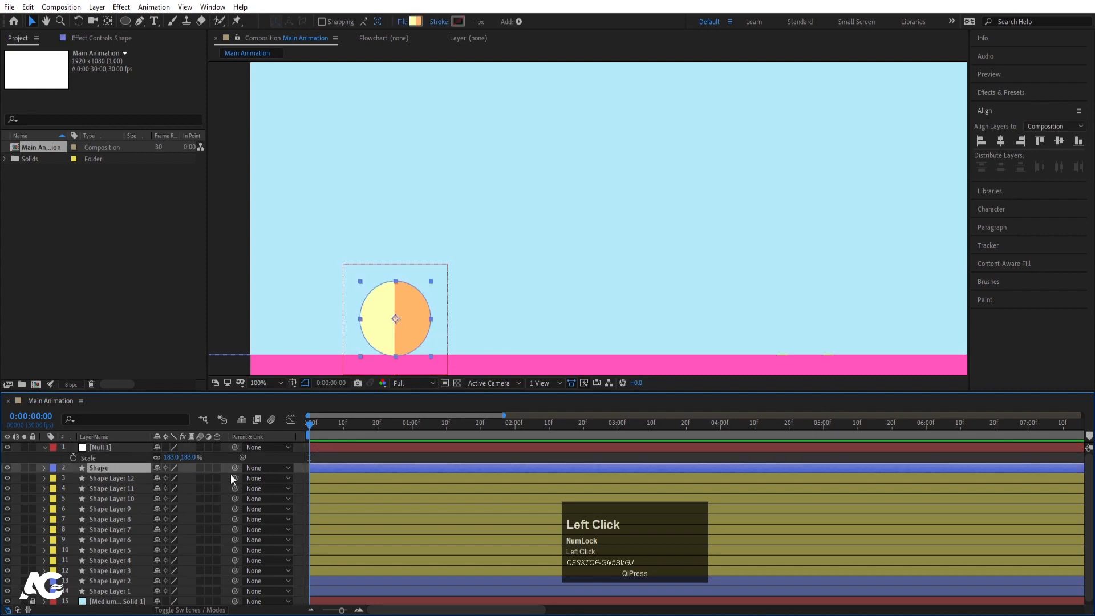
left_click_drag(233, 469, 105, 448)
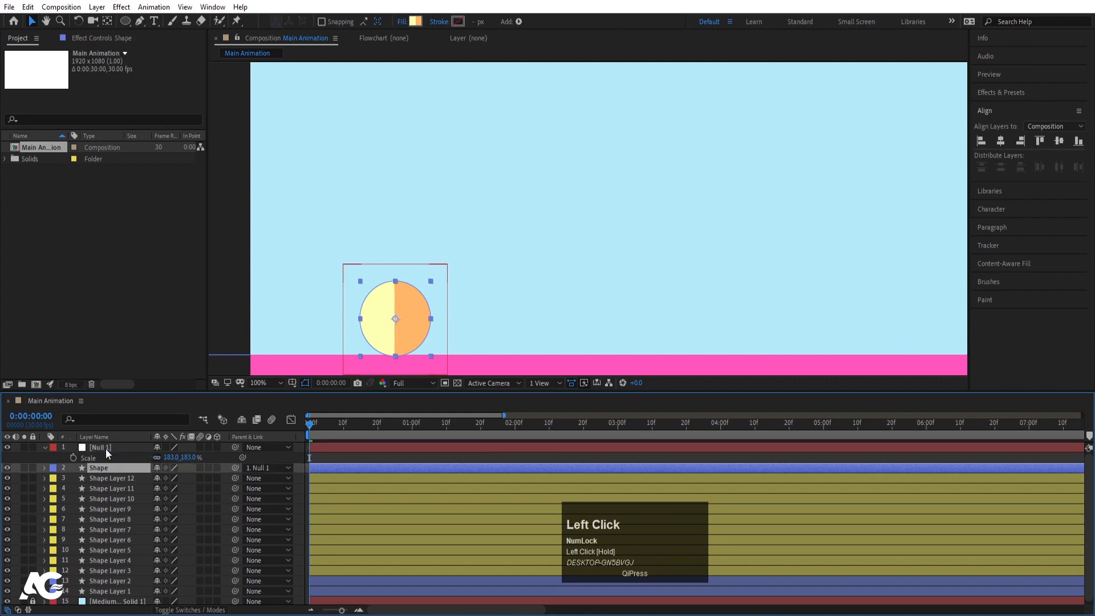
left_click(105, 449)
key("Return")
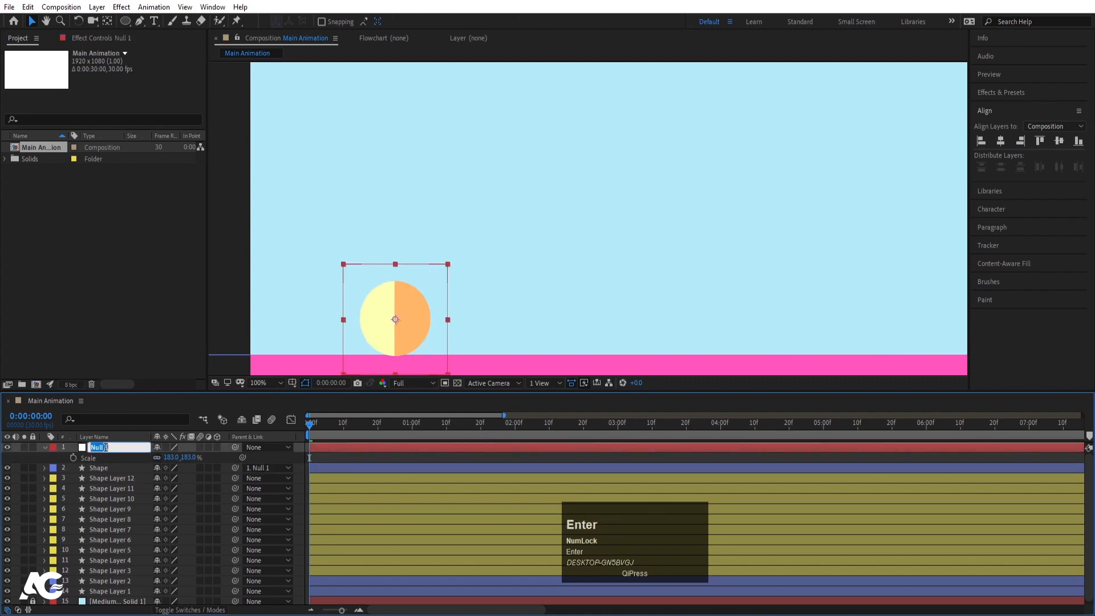
type("postion")
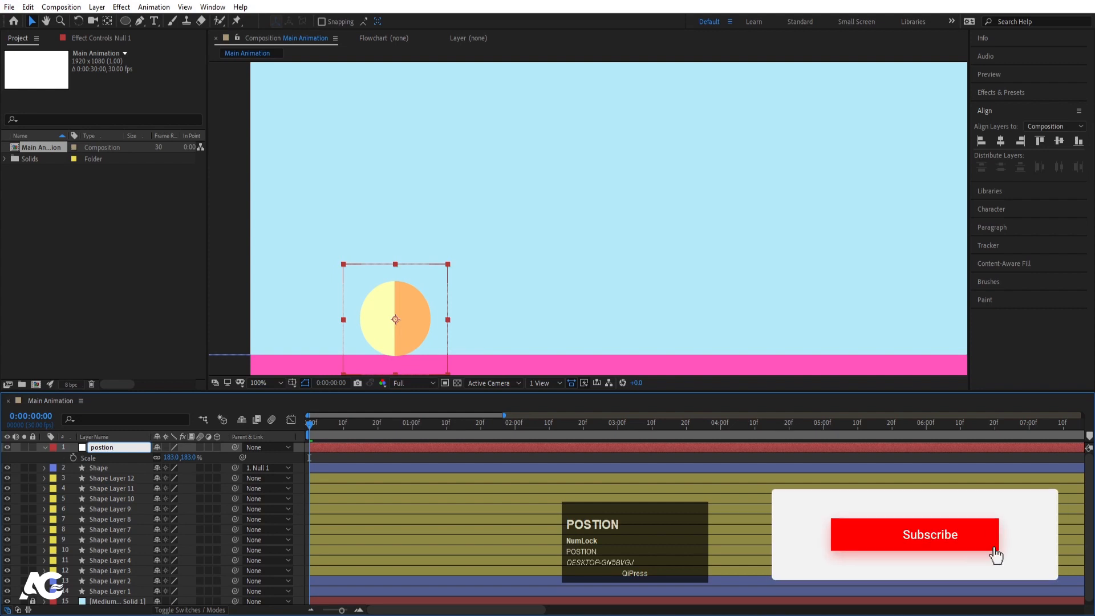
key("Left")
key("Left")
key("Left")
key("Left")
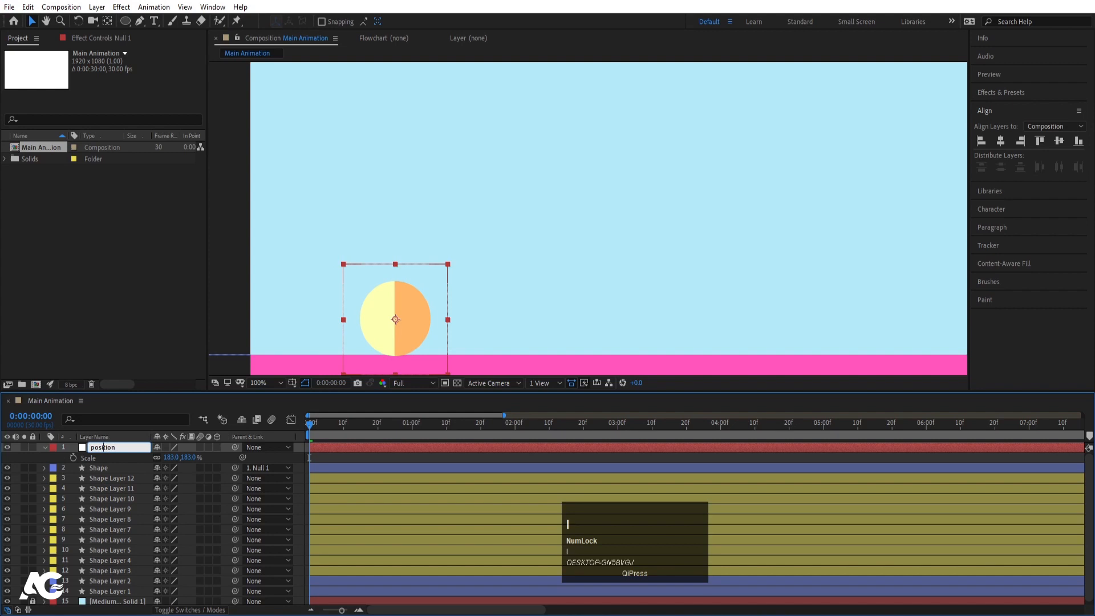
key("Return")
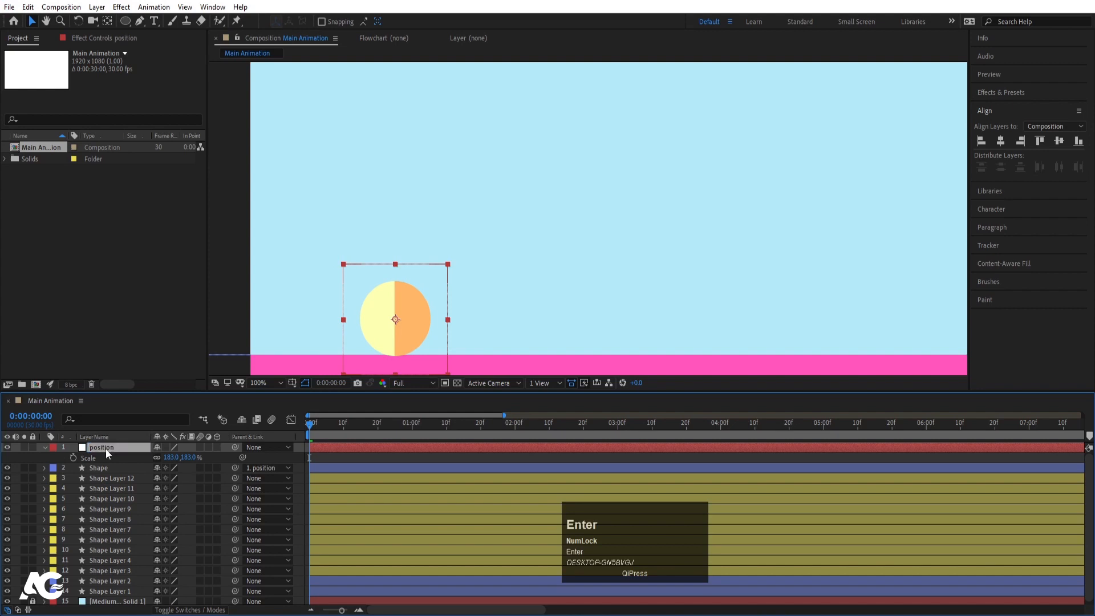
left_click(45, 448)
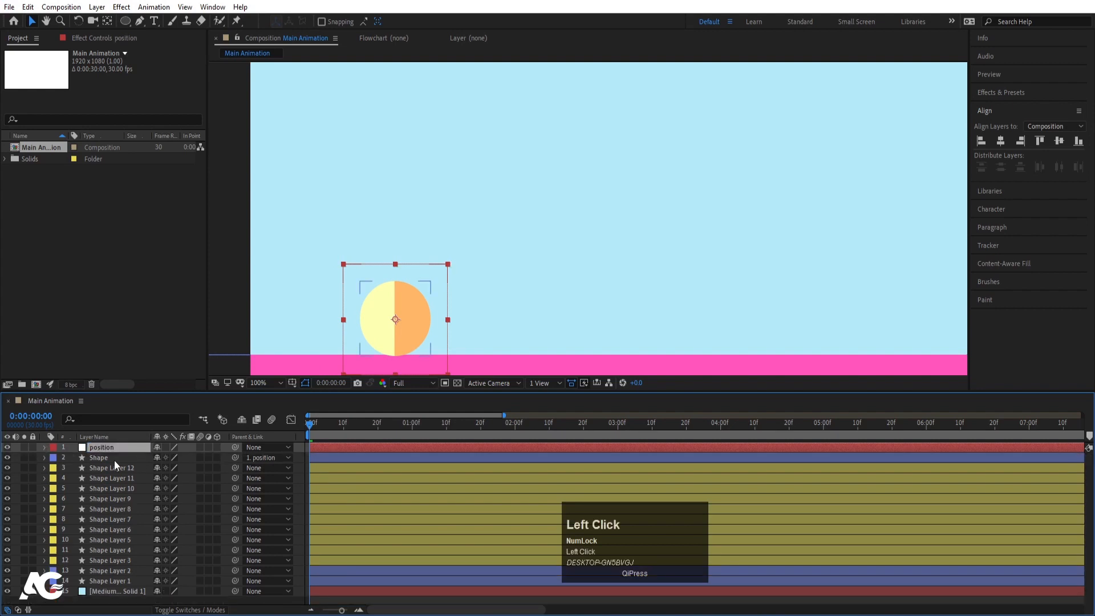
- Keyframe the position null's Position at the first frame and at 1 second, setting the second keyframe's X value to 955
scroll(536, 274, "down", 2)
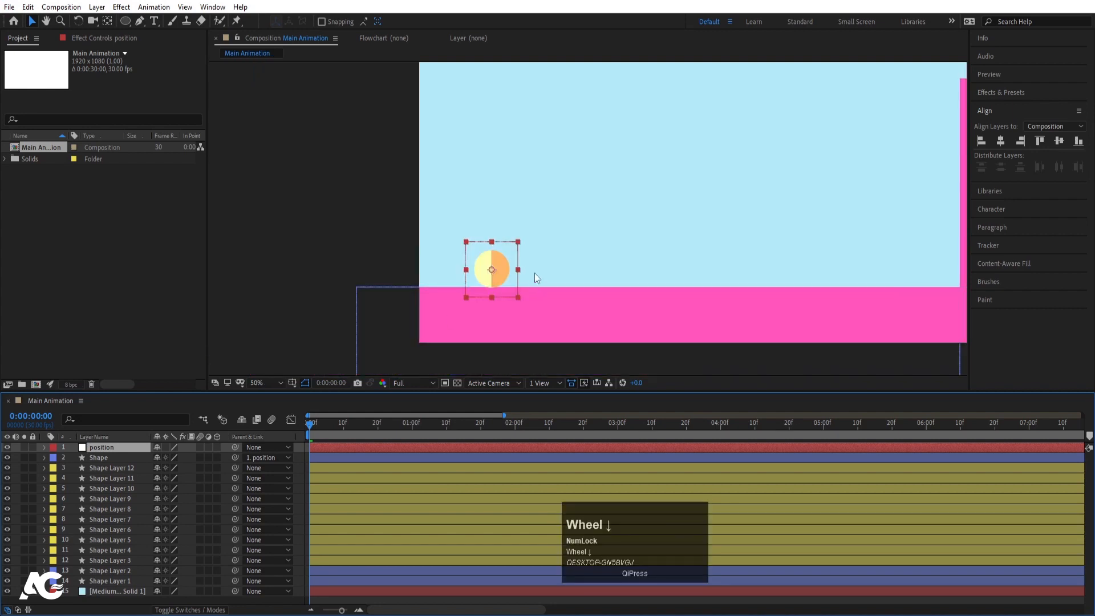
left_click(99, 449)
key("p")
left_click(73, 457)
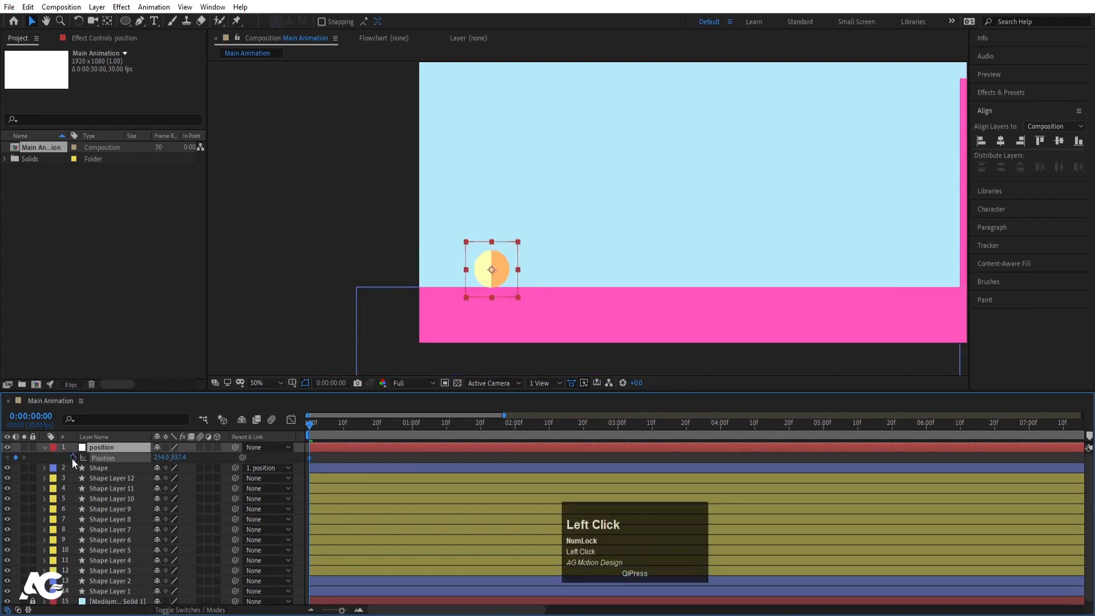
left_click(412, 427)
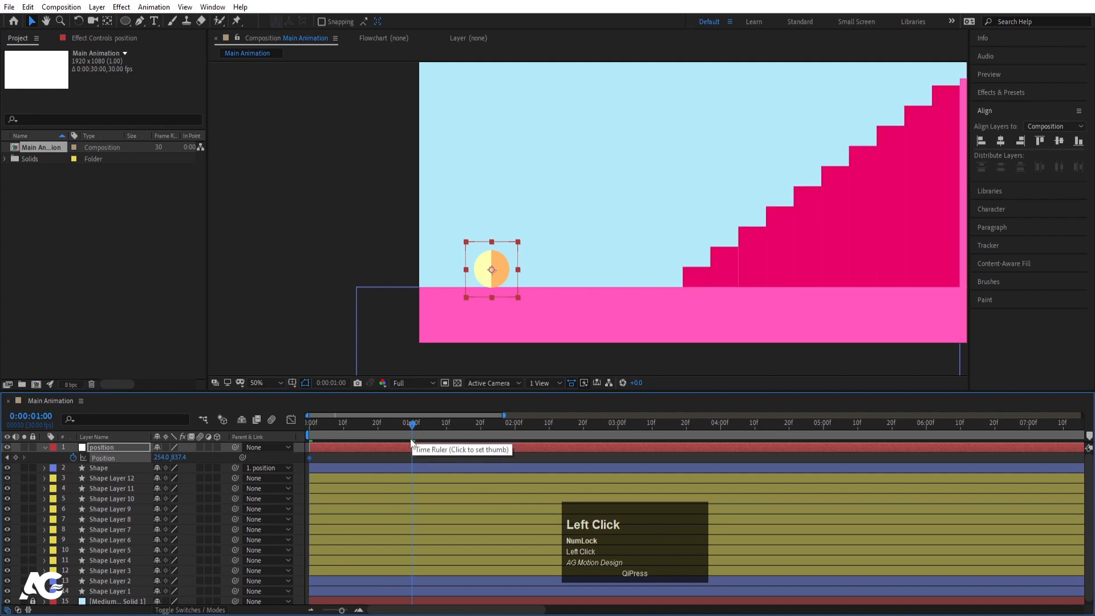
left_click(16, 457)
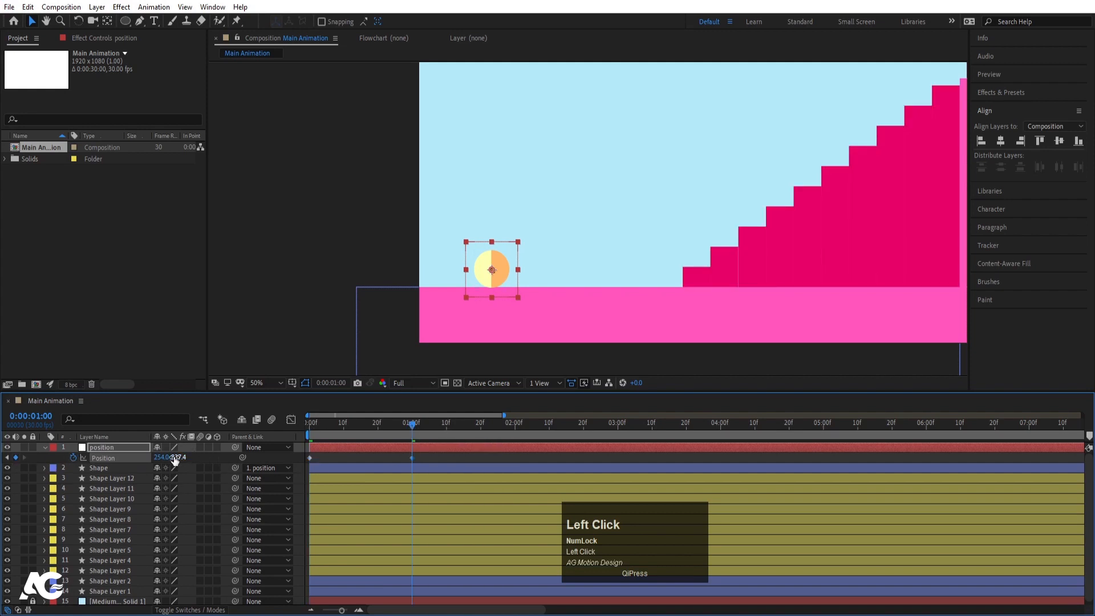
left_click_drag(162, 458, 524, 415)
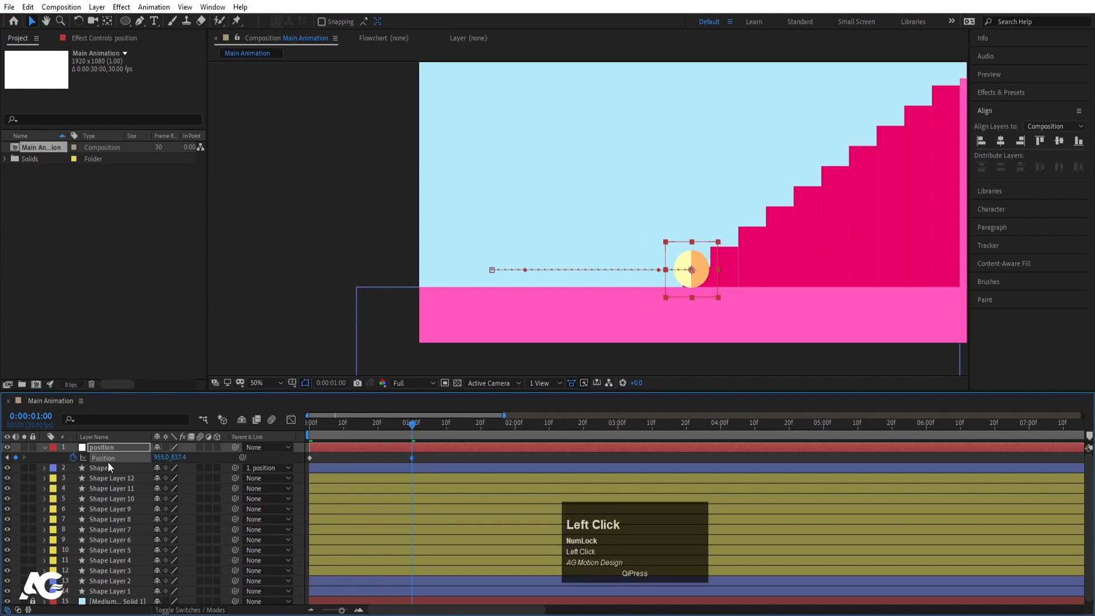
- Apply Easy Ease to the null's Position keyframes and preview the circle's move from the start
key("F9")
left_click(295, 425)
key("space")
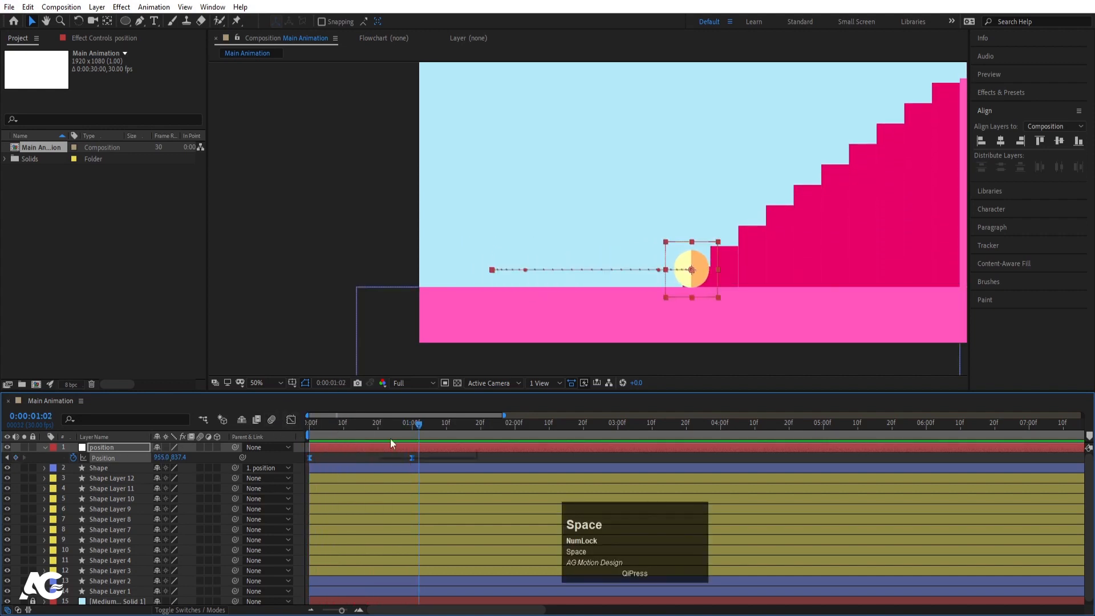
- Move the null's second Position keyframe to 2 seconds and preview the slower move
left_click_drag(412, 458, 515, 462)
left_click(302, 423)
key("space")
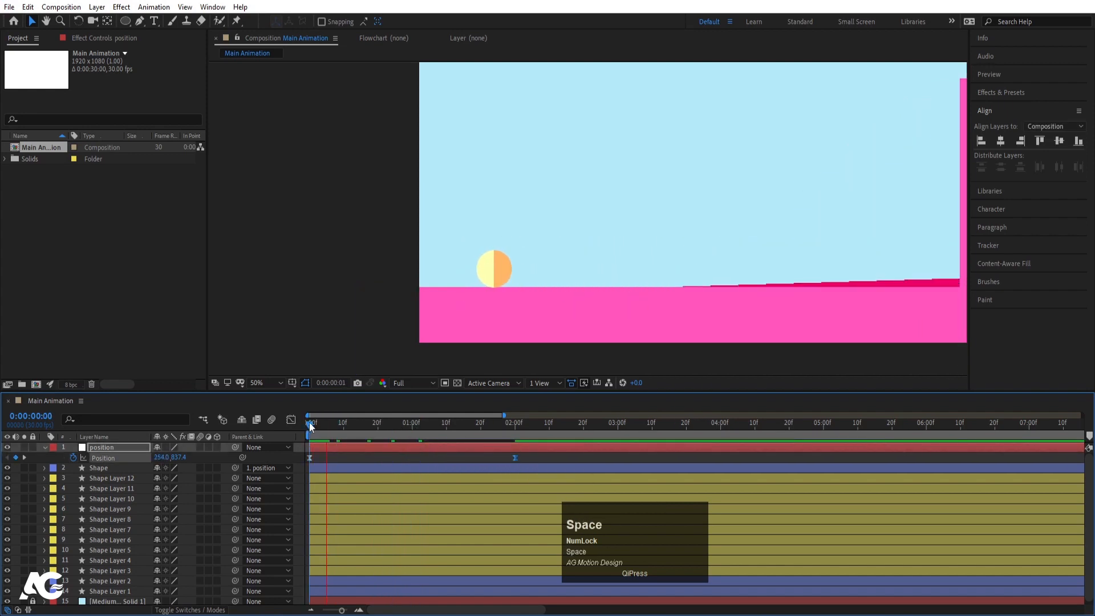
key("space")
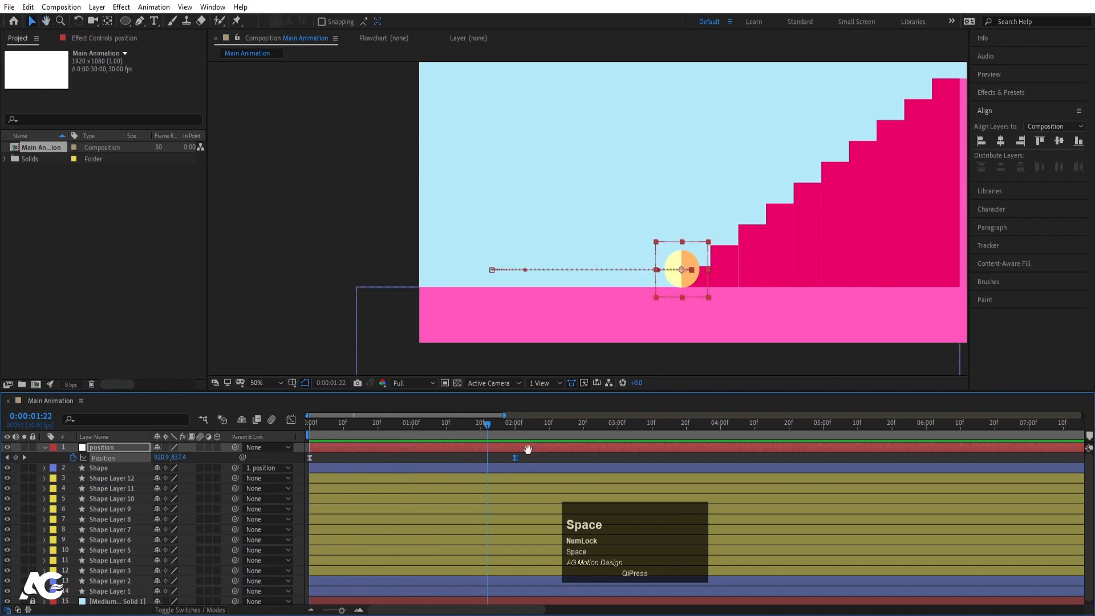
key("space")
key("space")
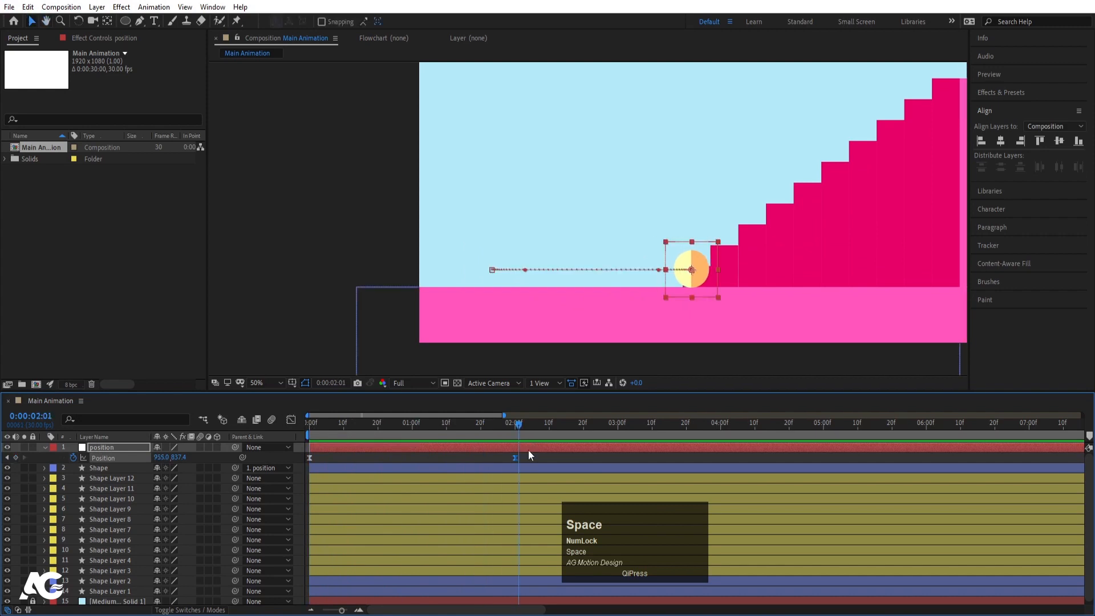
- Shift the stair layers, Shape Layer 3 through Shape Layer 12, so that they all start at the 2-second keyframe
key("j")
left_click(528, 479)
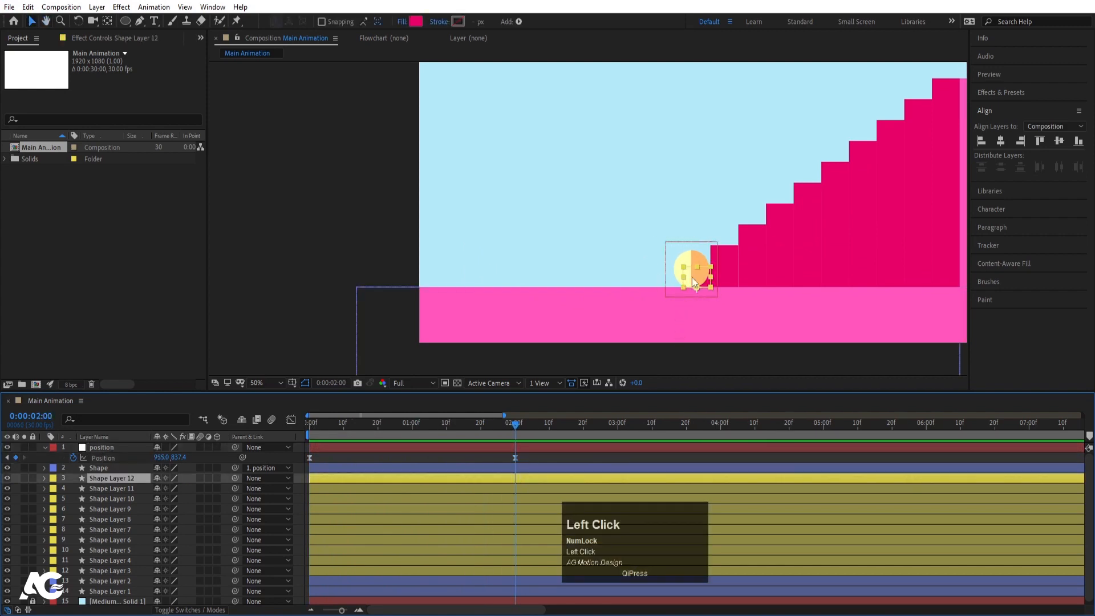
left_click(94, 574, "shift")
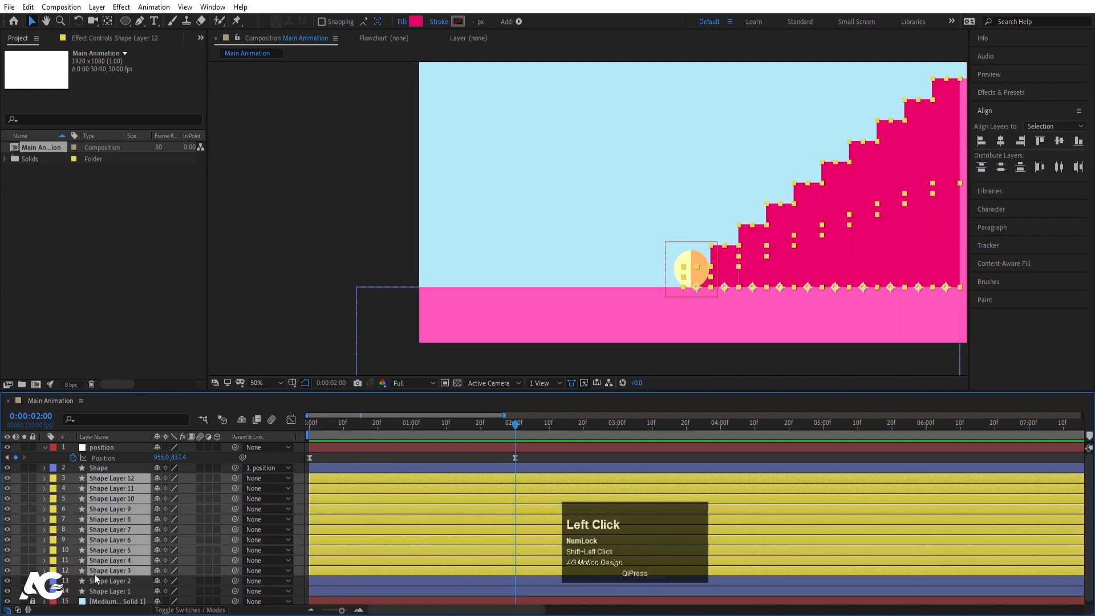
key("bracketleft")
key("minus")
left_click(354, 508)
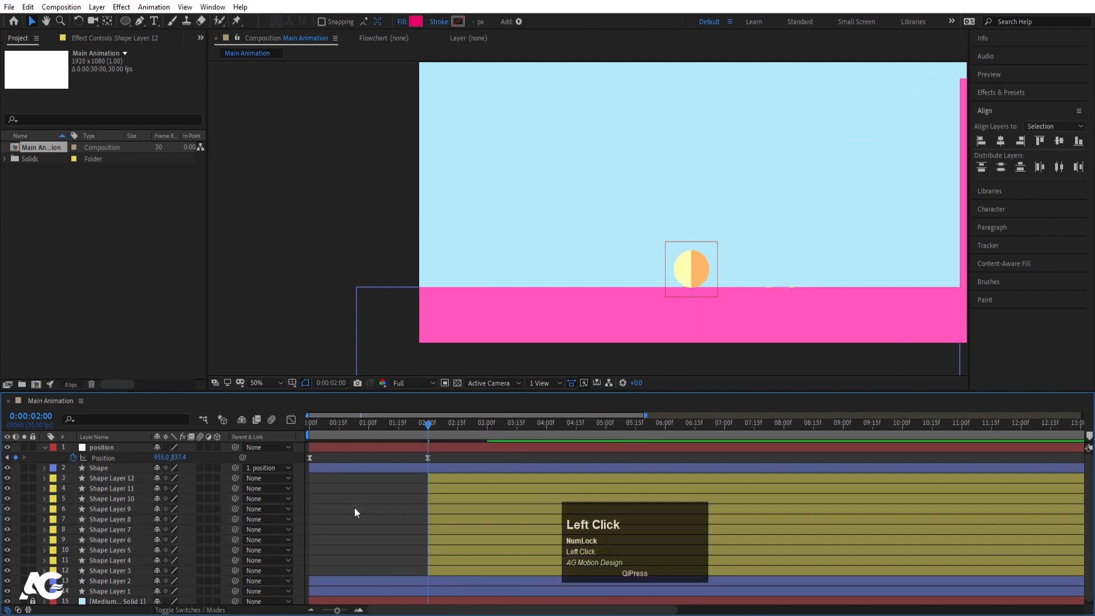
- Start Shape Layer 11 three frames after Shape Layer 12, at 0:00:02:03
key("Page_Down")
key("Page_Down")
key("equal")
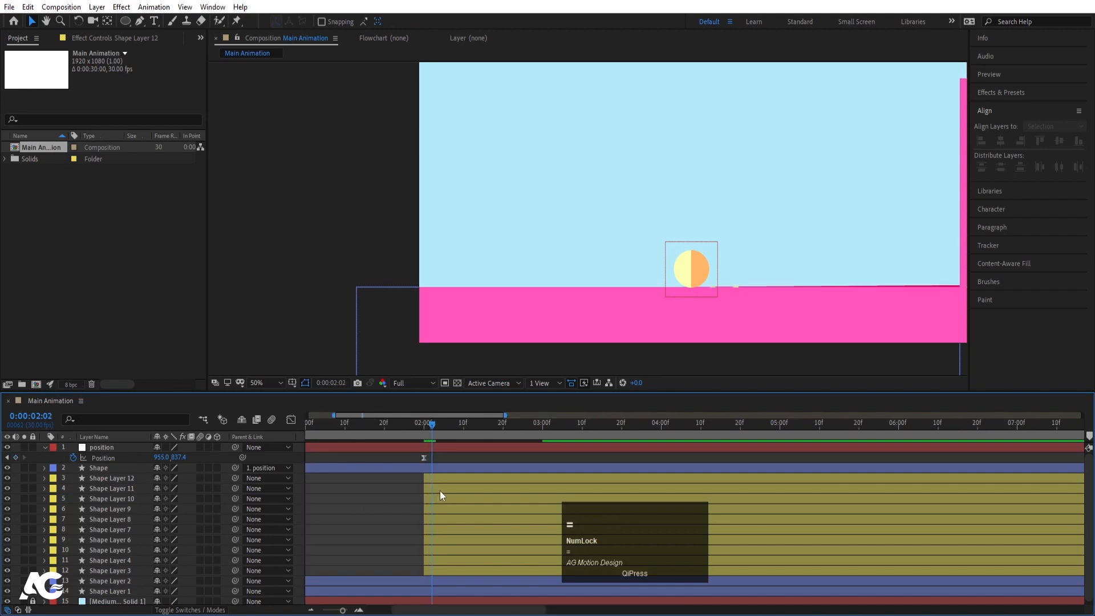
key("Page_Down")
left_click(440, 490)
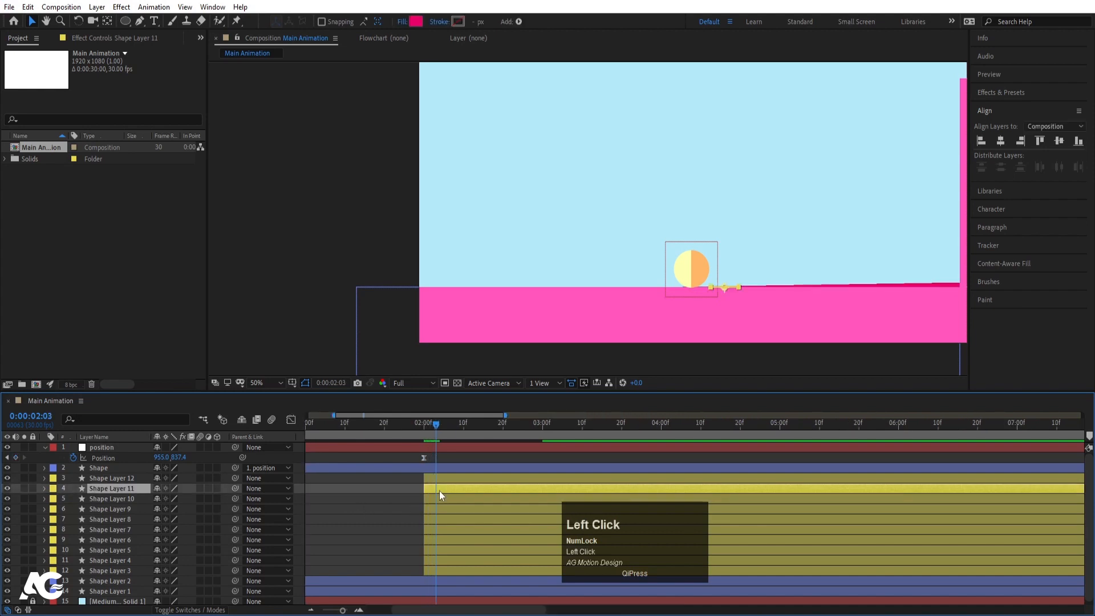
key("bracketleft")
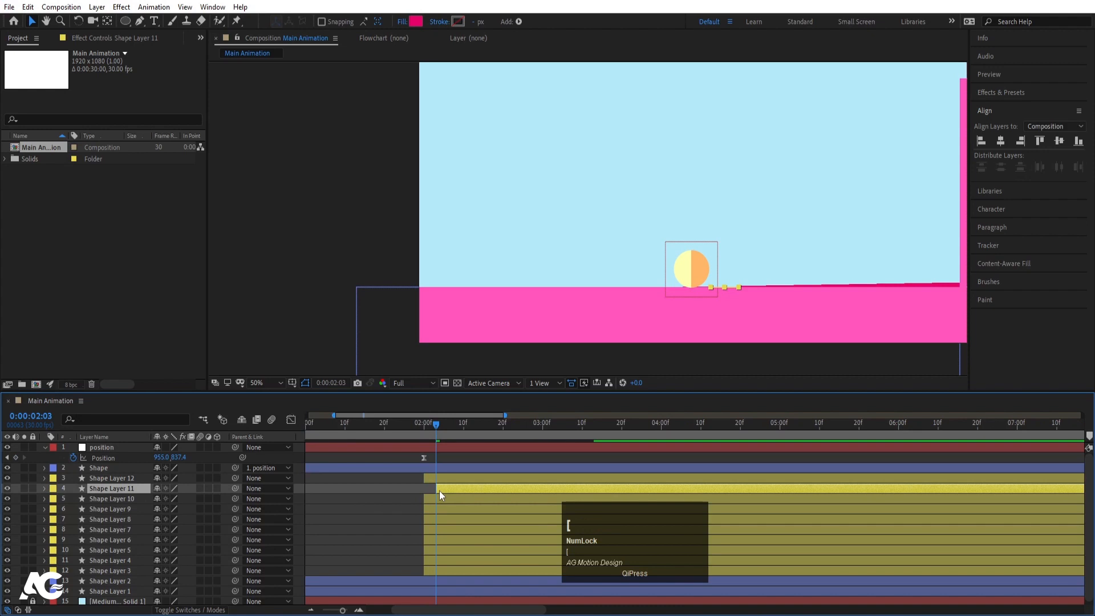
- Continue the three-frame stagger by starting Shape Layer 10 at 0:00:02:06 and Shape Layer 9 at 0:00:02:09
key("Page_Down")
key("Page_Down")
key("Page_Down")
left_click(446, 500)
key("bracketleft")
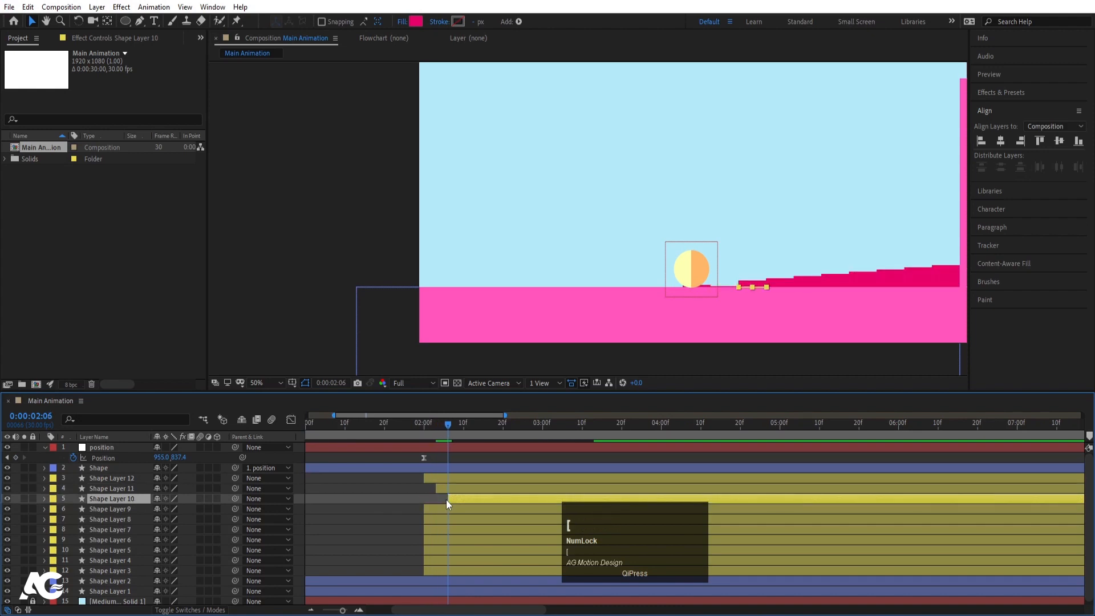
key("Page_Down")
key("Page_Down")
key("Page_Down")
left_click(453, 510)
key("bracketleft")
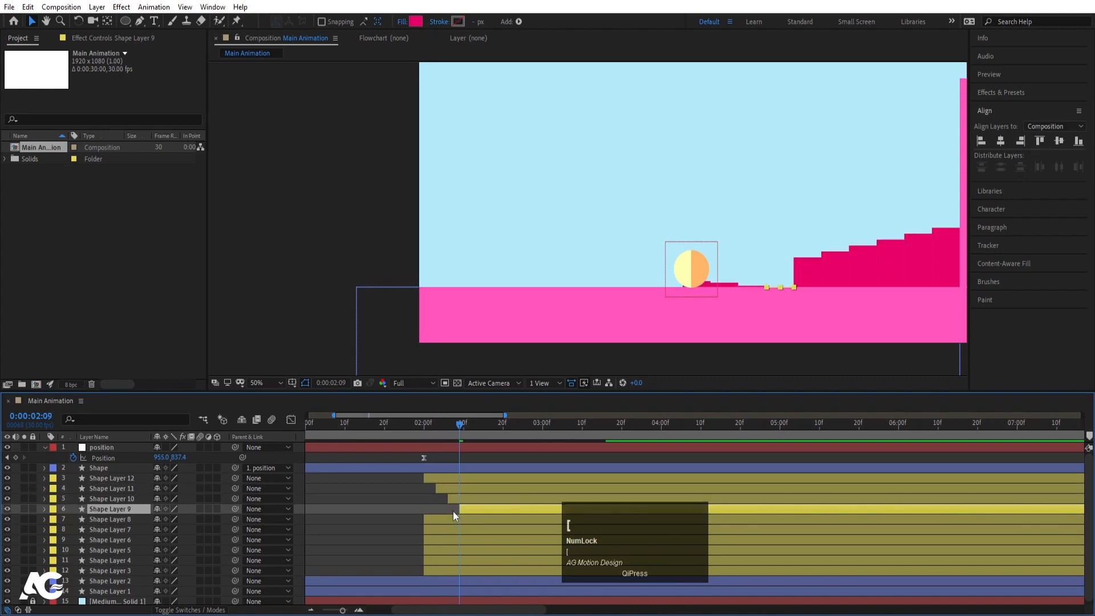
- Start Shape Layer 8 at 0:00:02:12 and Shape Layer 7 at 0:00:02:15
key("Page_Down")
key("Page_Down")
key("Page_Down")
left_click(462, 519)
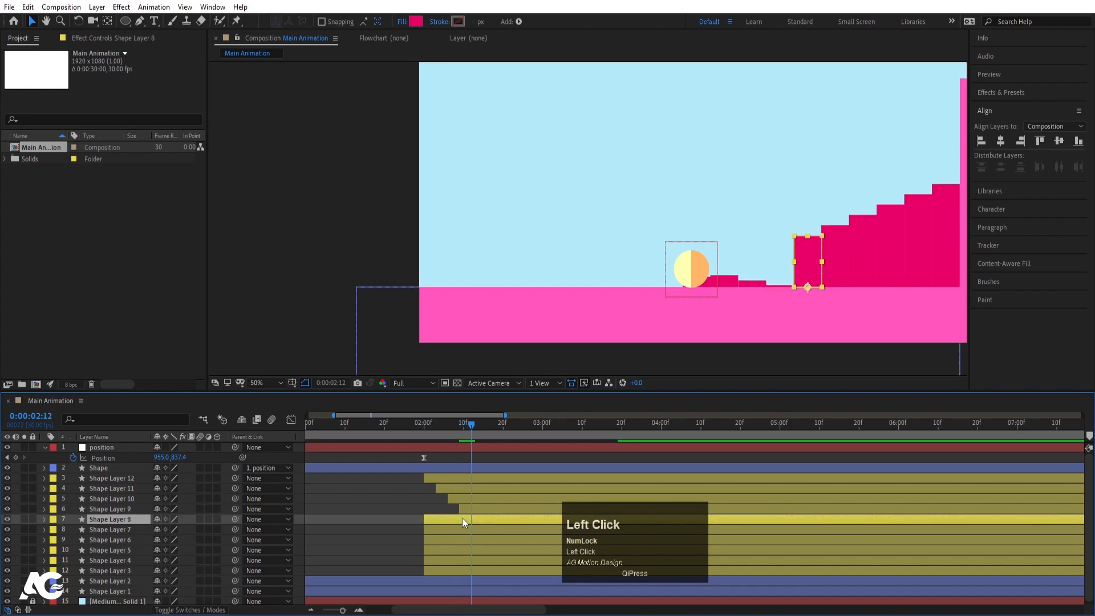
key("bracketleft")
key("Page_Down")
key("Page_Down")
key("Page_Down")
left_click(470, 532)
key("bracketleft")
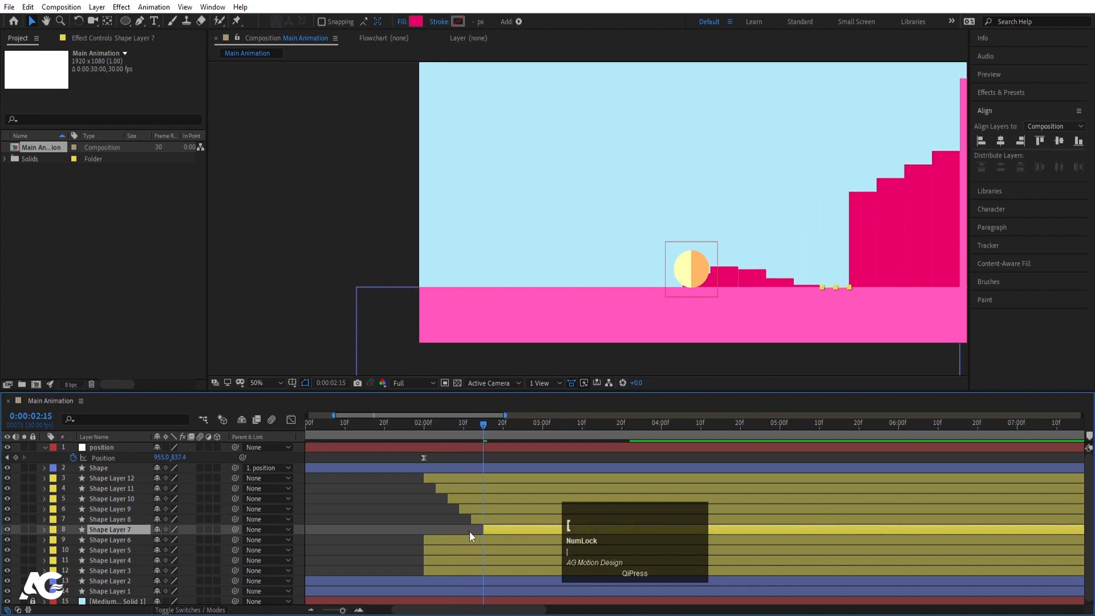
- Start Shape Layer 6 at 0:00:02:18 and Shape Layer 5 at 0:00:02:21
key("Page_Down")
key("Page_Down")
key("Page_Down")
left_click(475, 542)
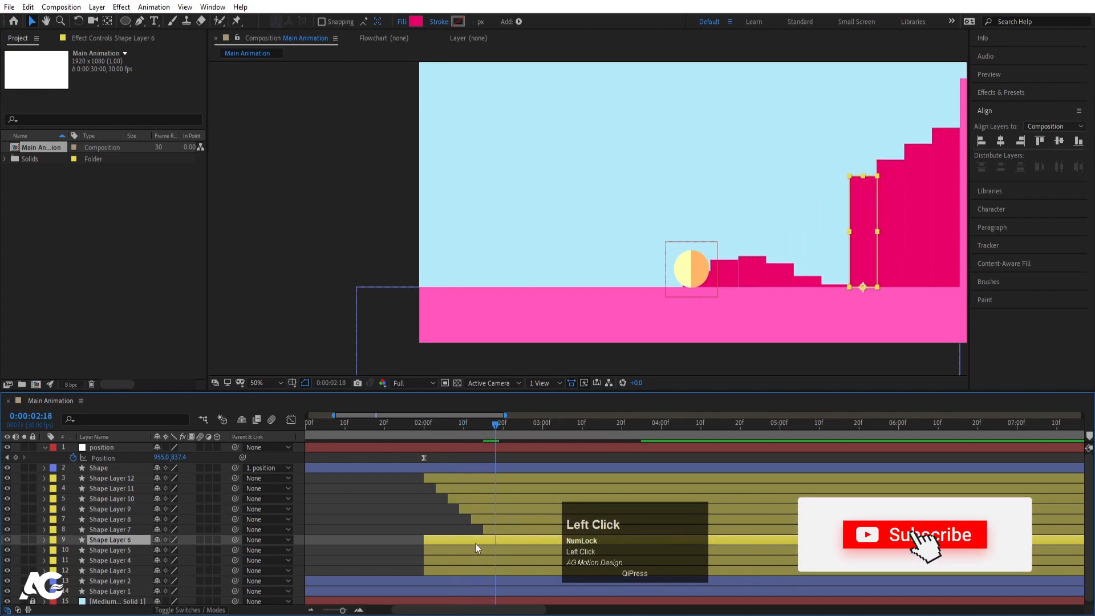
key("bracketleft")
key("Page_Down")
key("Page_Down")
key("Page_Down")
left_click(478, 550)
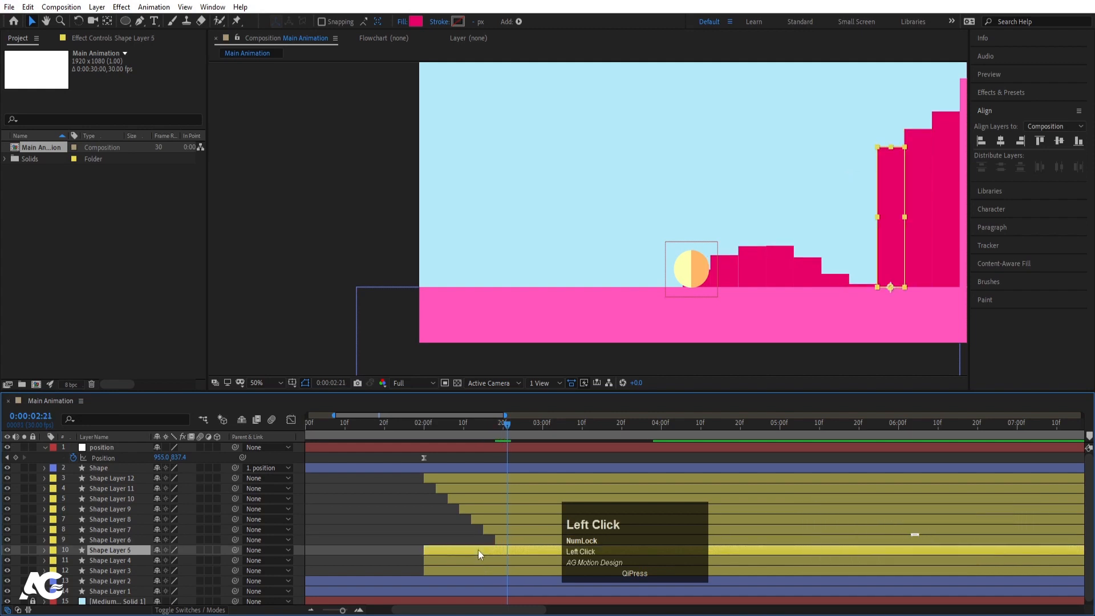
key("bracketleft")
- Start Shape Layer 4 at 0:00:02:24 and Shape Layer 3 at 0:00:02:27
key("Page_Down")
key("Page_Down")
key("Page_Down")
left_click(502, 562)
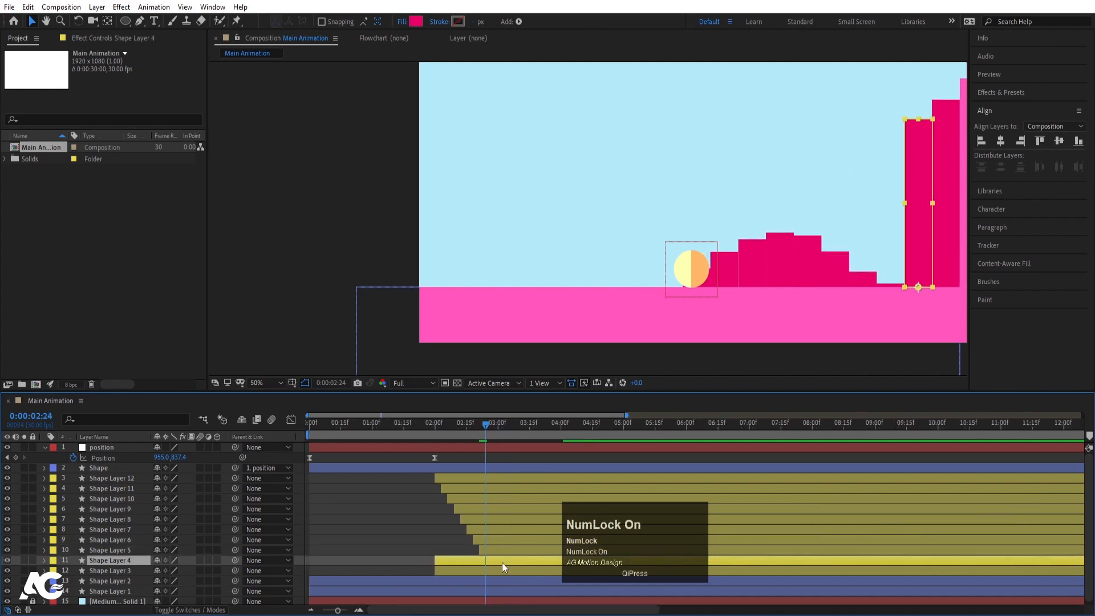
key("bracketleft")
key("Page_Down")
key("Page_Down")
key("Page_Down")
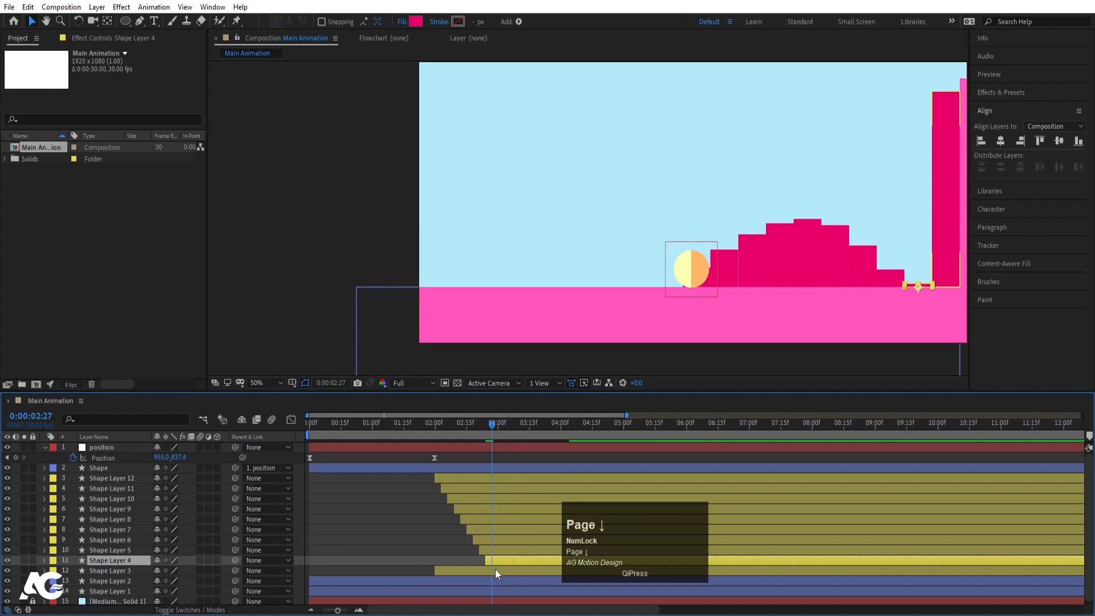
left_click(495, 570)
key("bracketleft")
- Preview the staggered staircase rise from just before 2 seconds with the whole composition in view
left_click(430, 434)
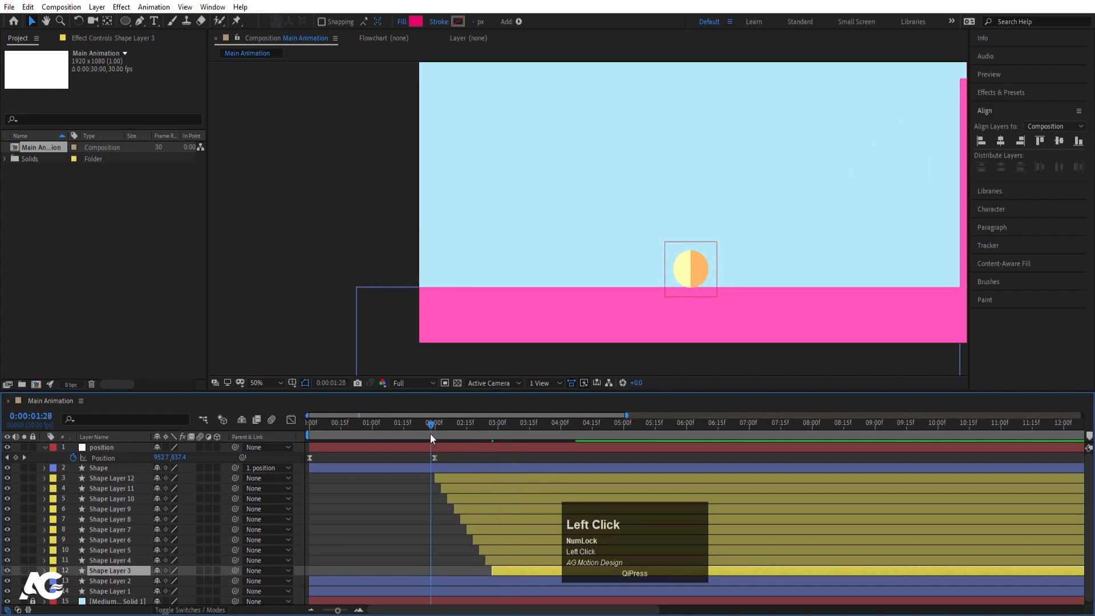
key("space")
scroll(779, 257, "down", 2)
key("space")
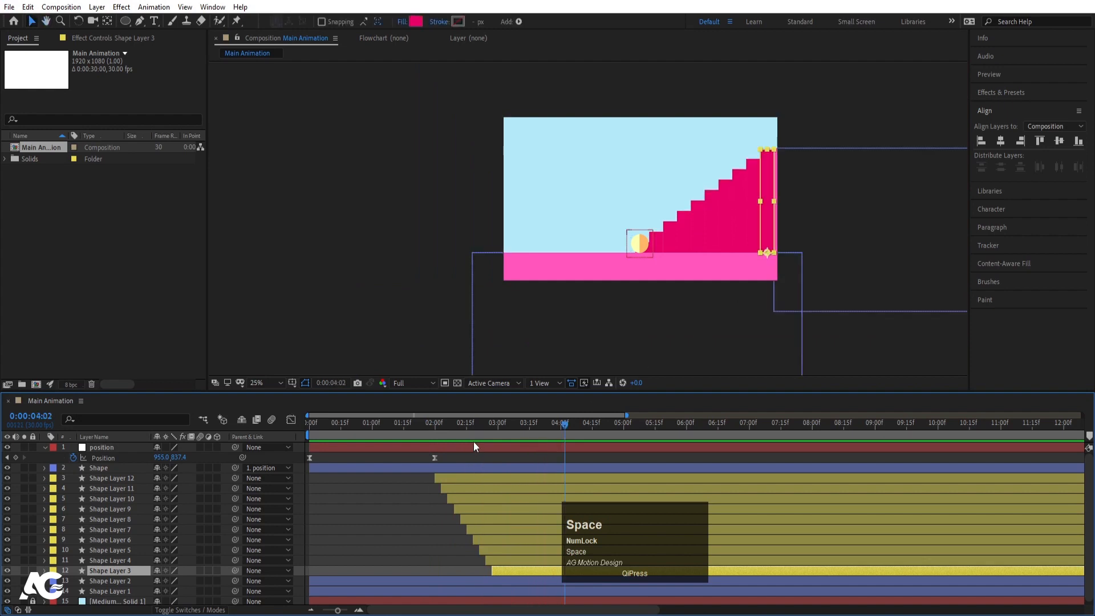
- Add a Position keyframe on the position null at 0:00:02:01 to hold the circle in place
left_click_drag(440, 425, 437, 425)
key("equal")
key("equal")
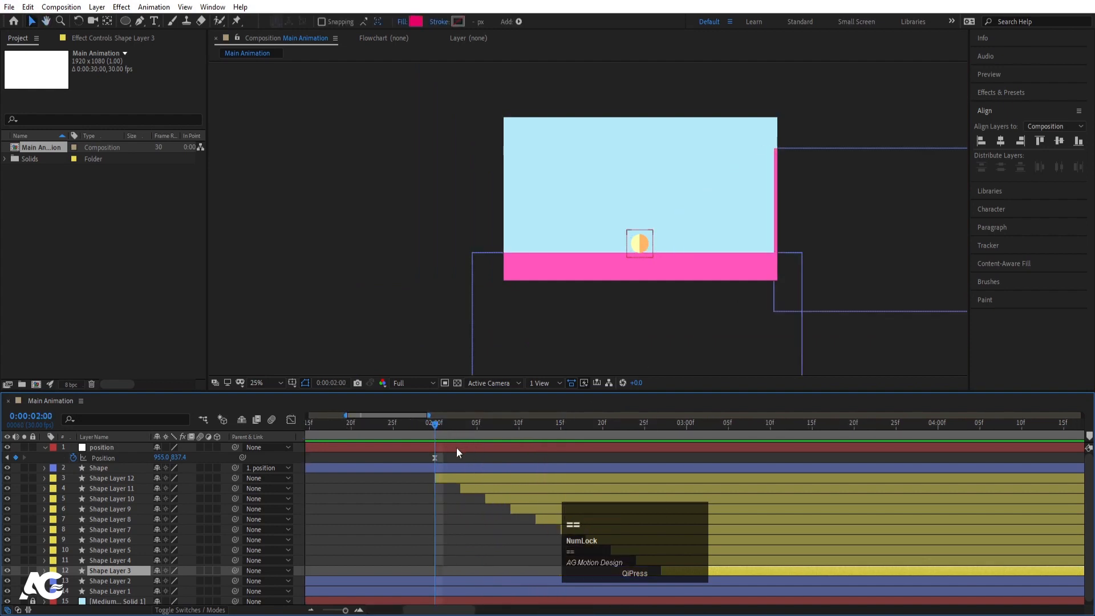
left_click(456, 447)
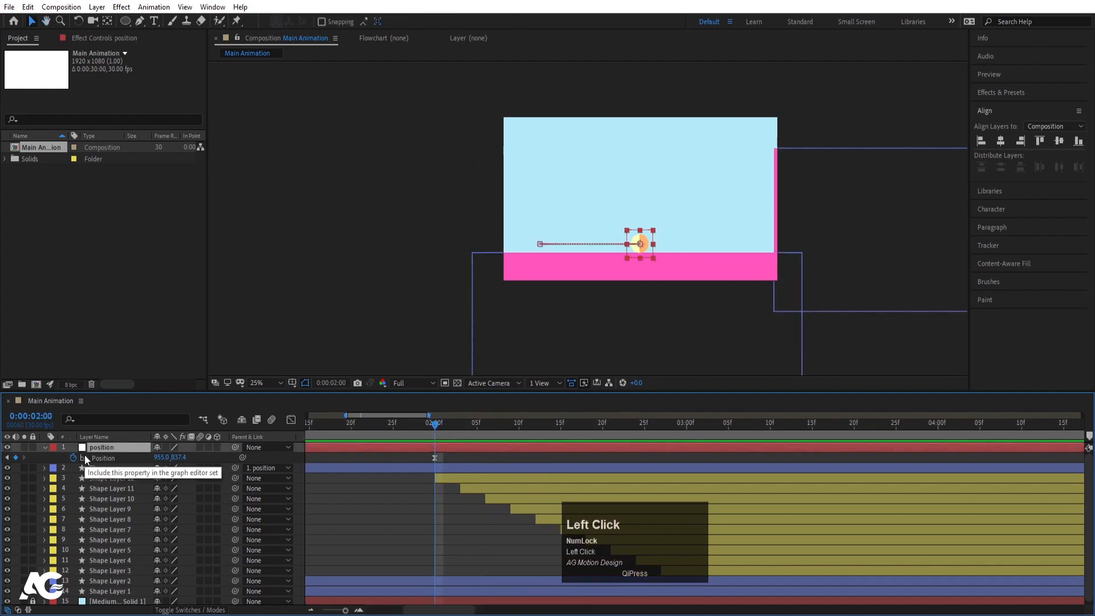
key("Page_Down")
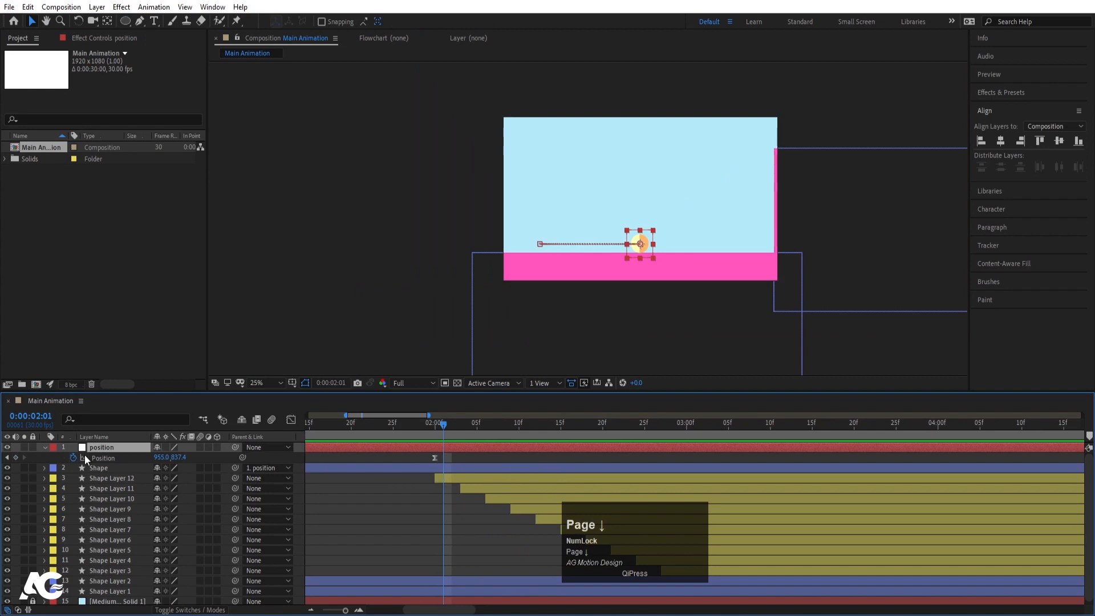
left_click(17, 458)
key("minus")
key("minus")
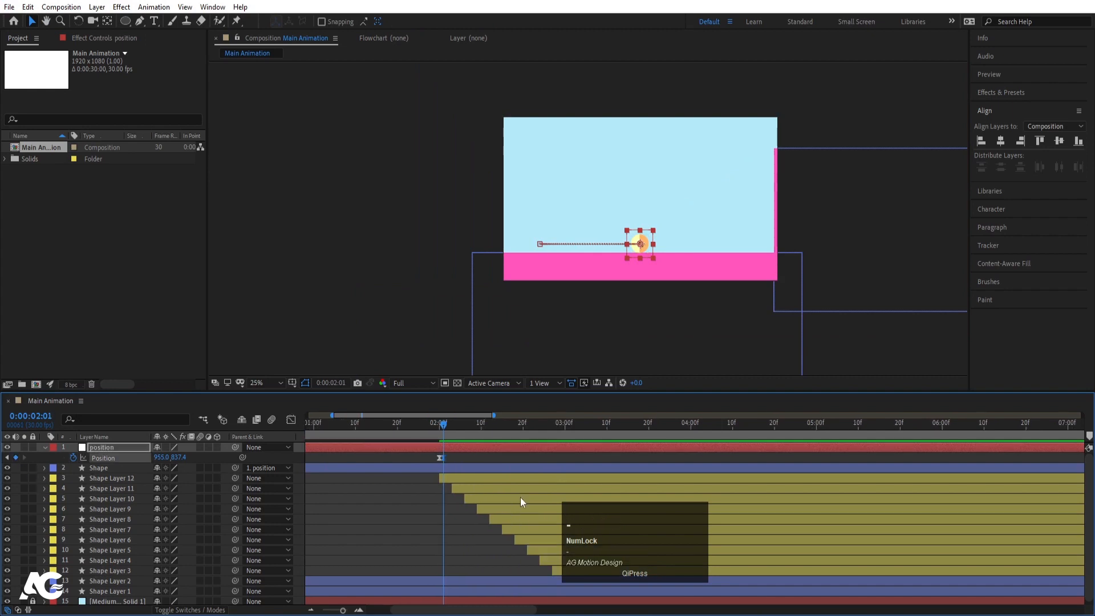
- Place the position null on the top stair at 0:00:04:01 with a Position keyframe of 1859.0, 145.4
key("space")
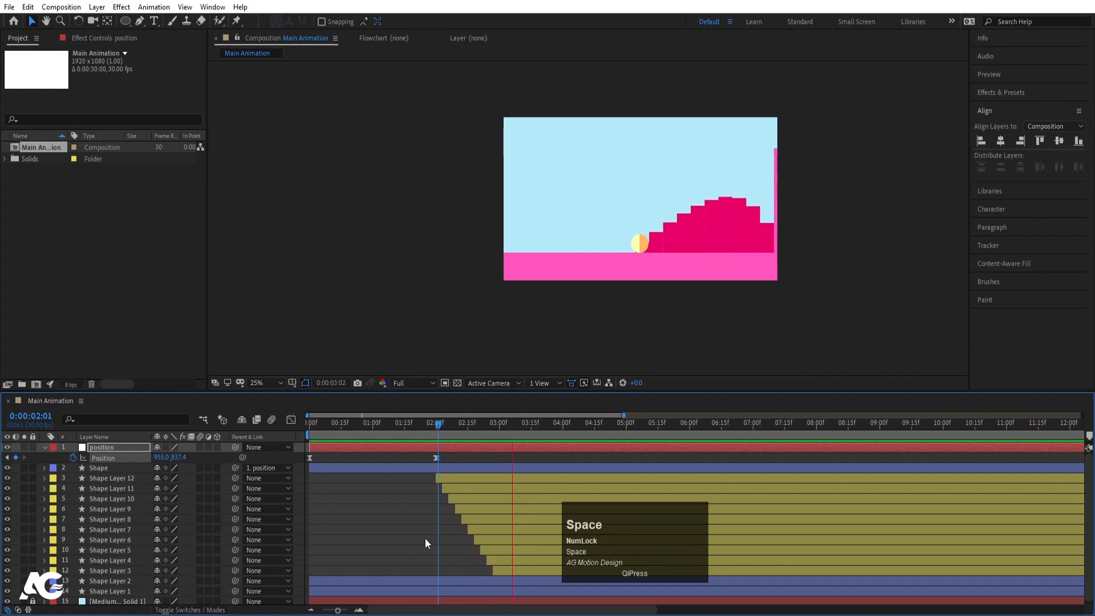
key("space")
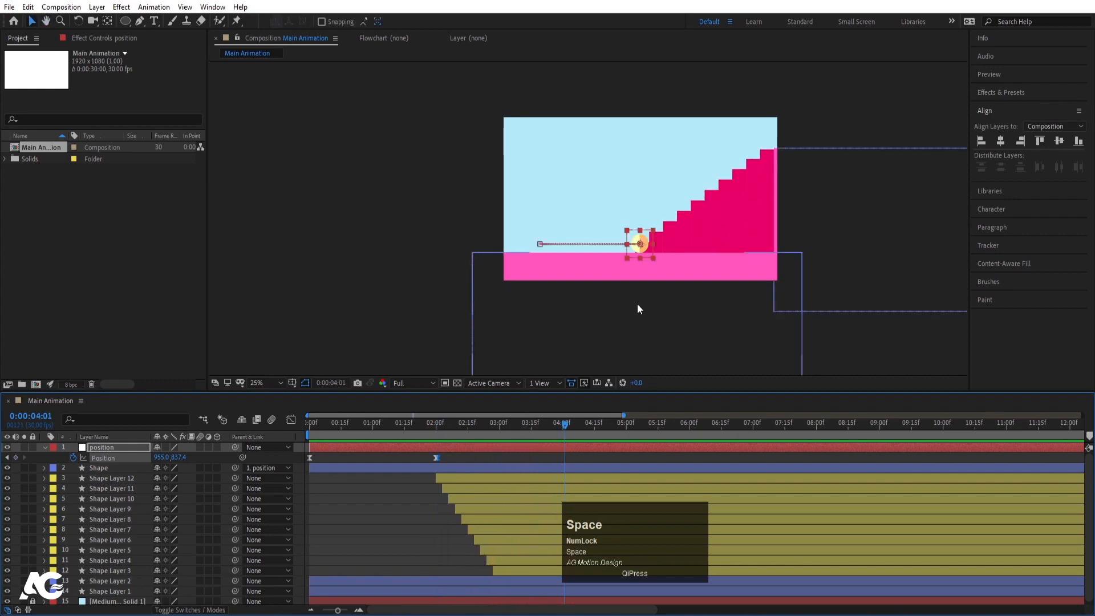
left_click(102, 445)
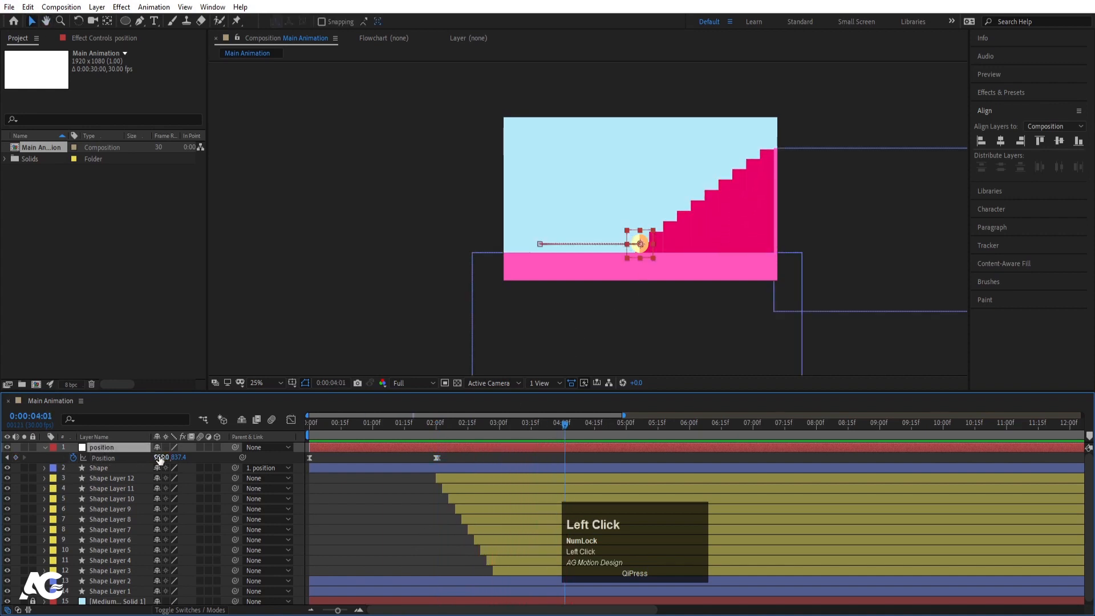
left_click_drag(162, 457, 650, 427)
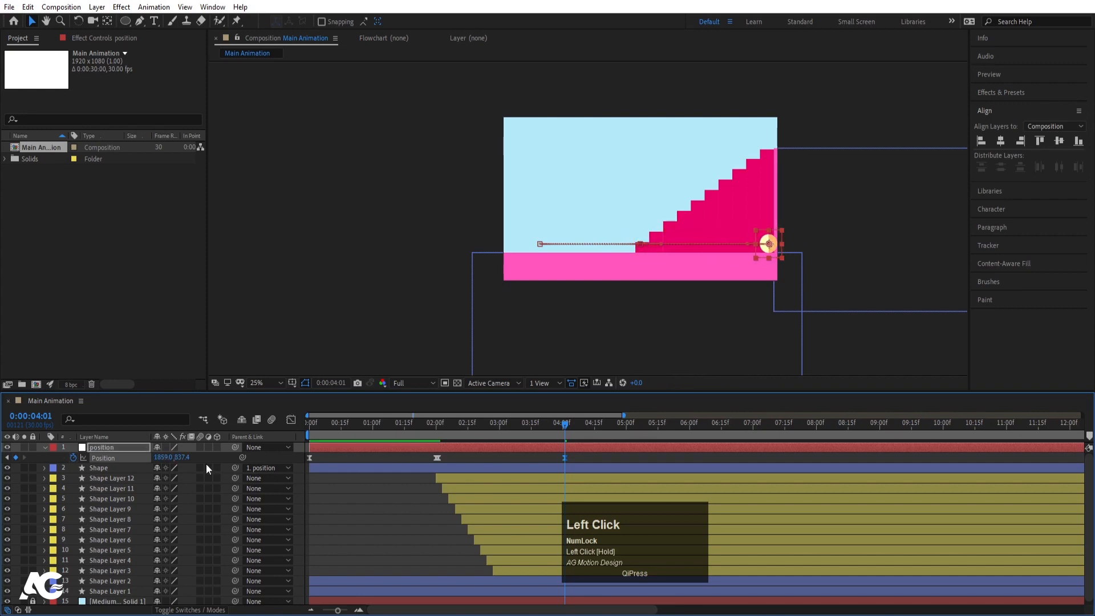
left_click_drag(187, 463, 36, 428)
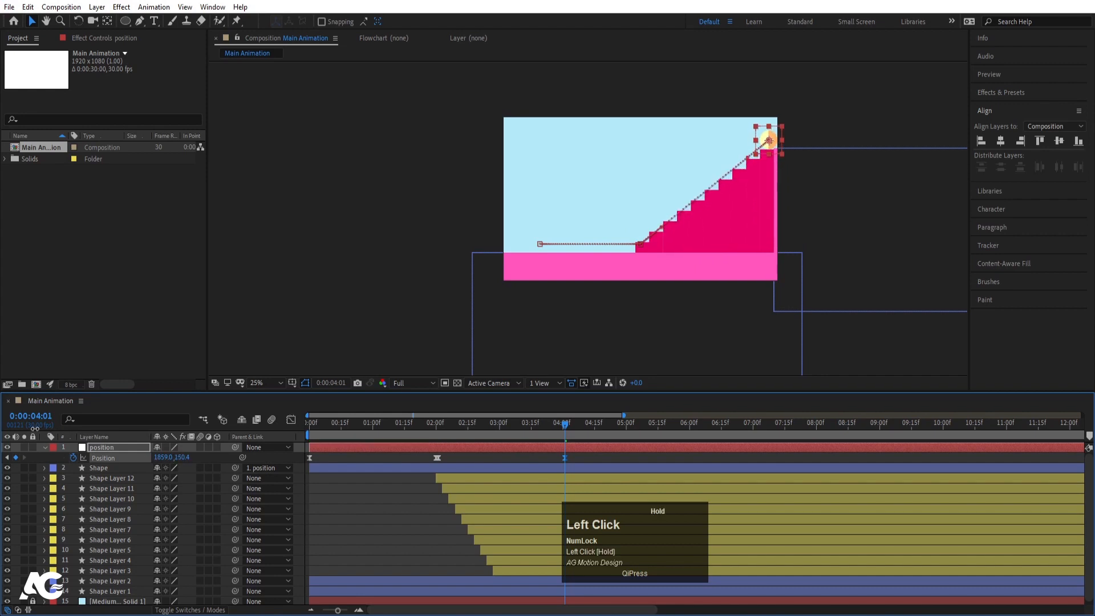
scroll(789, 152, "up", 4, "alt")
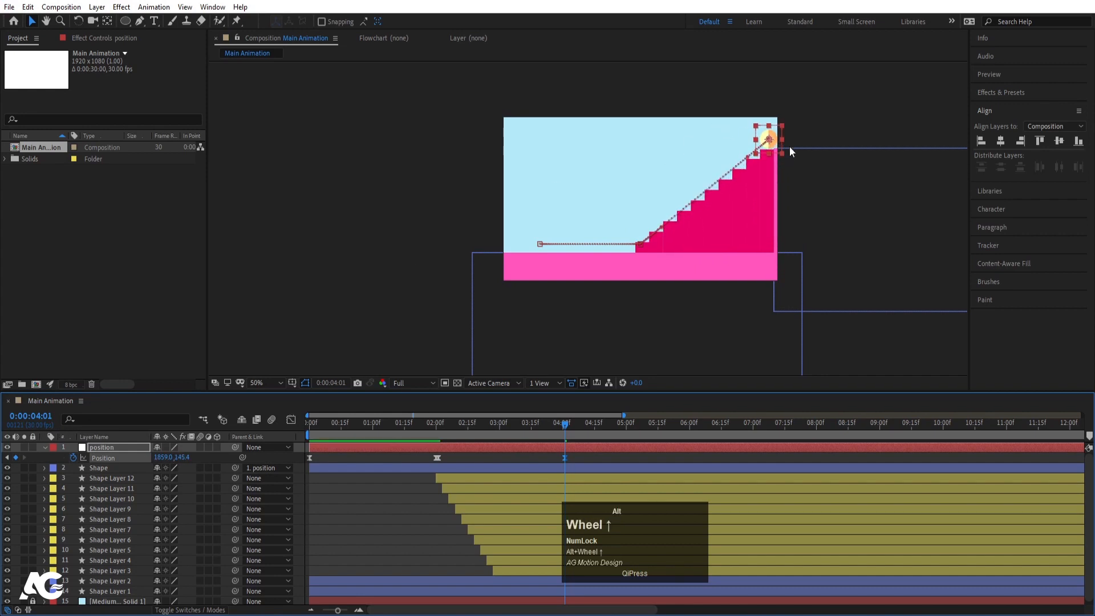
key("space")
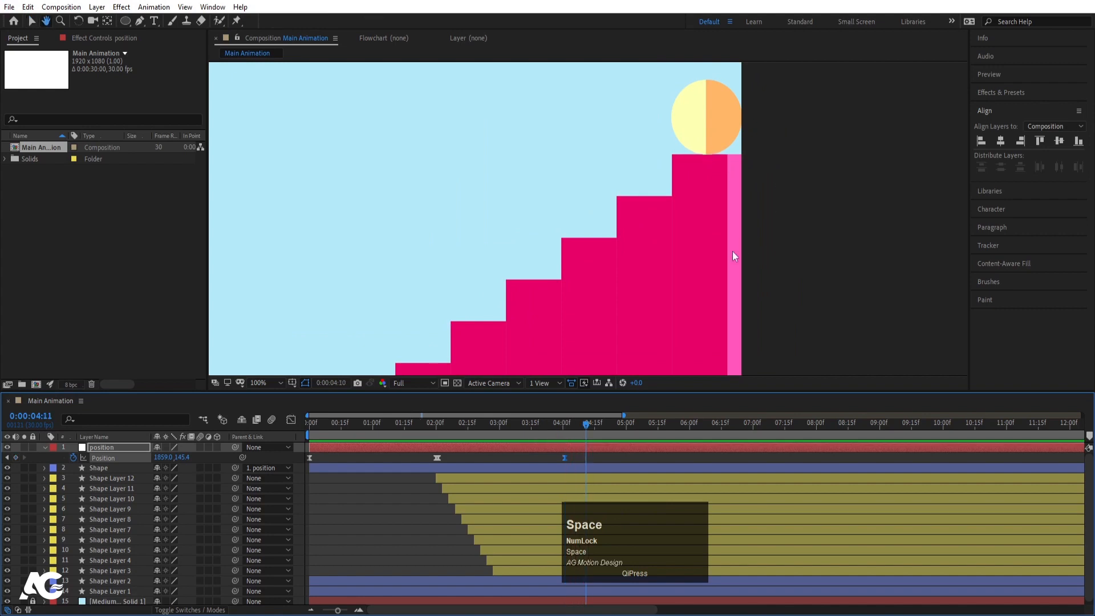
key("space")
- Preview the circle's climb from just before 2 seconds with the whole composition fitted in view
left_click_drag(570, 427, 432, 428)
scroll(570, 228, "down", 4)
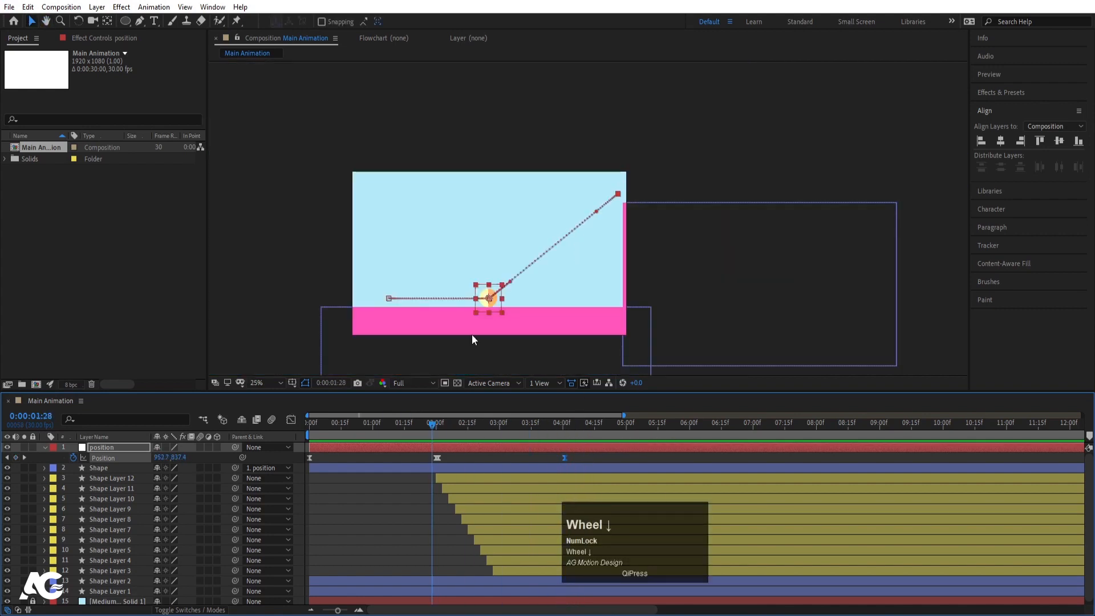
left_click(258, 384)
left_click(274, 599)
key("space")
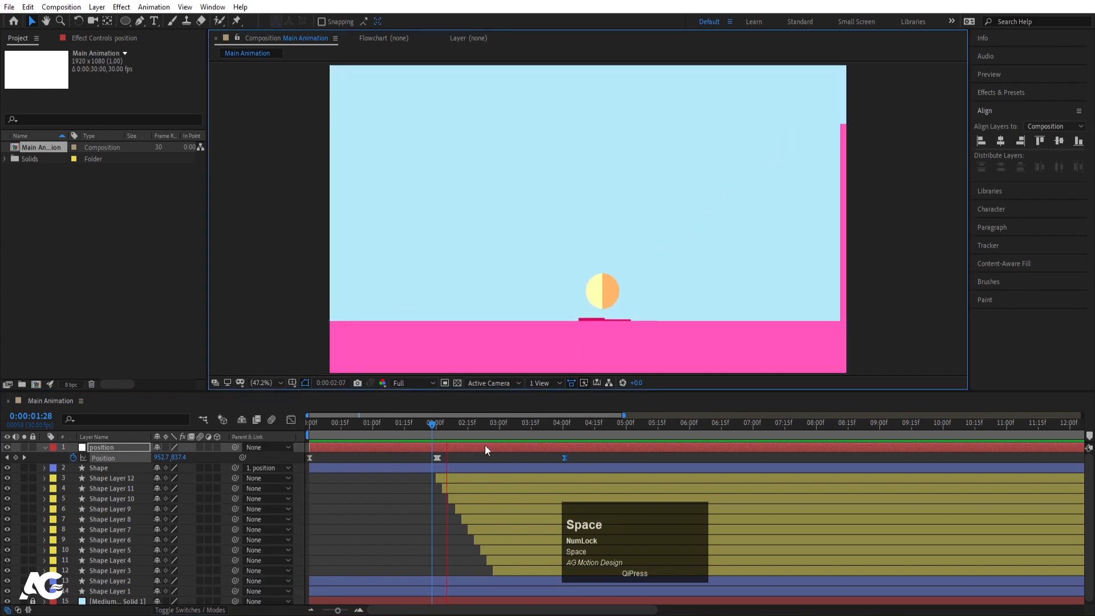
key("space")
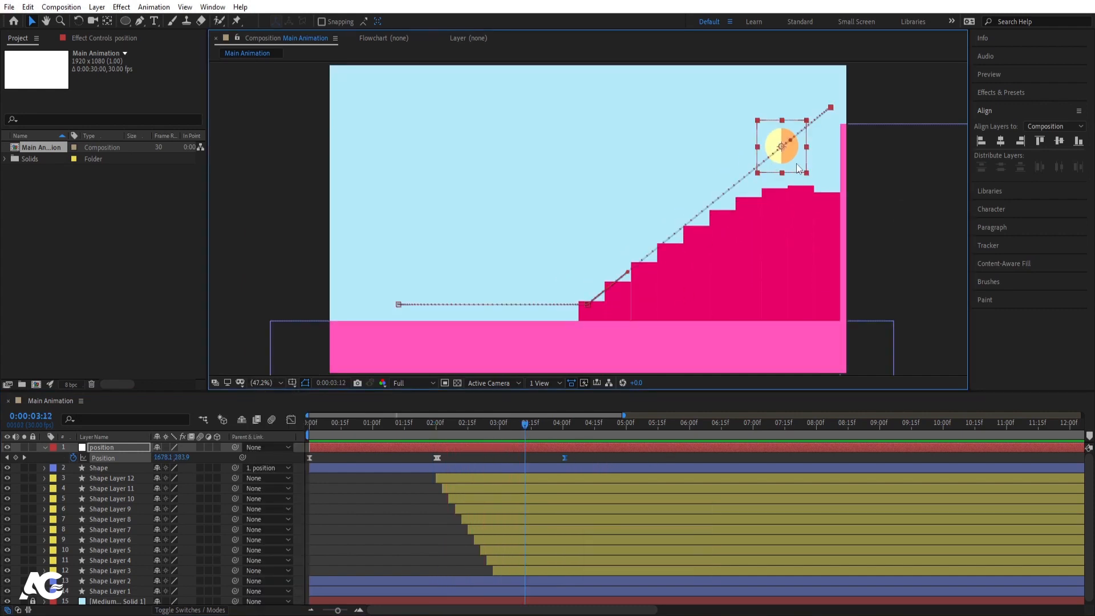
key("space")
key("space")
key("space")
key("space")
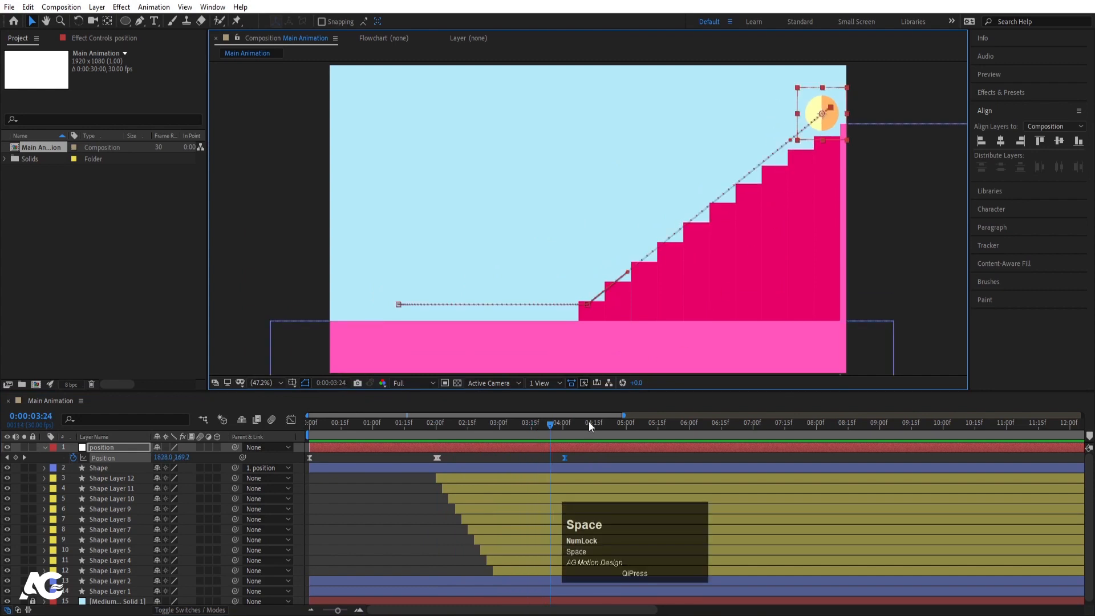
- Move the null's last Position keyframe to about 0:00:04:05 and preview the climb
left_click_drag(565, 457, 574, 457)
key("space")
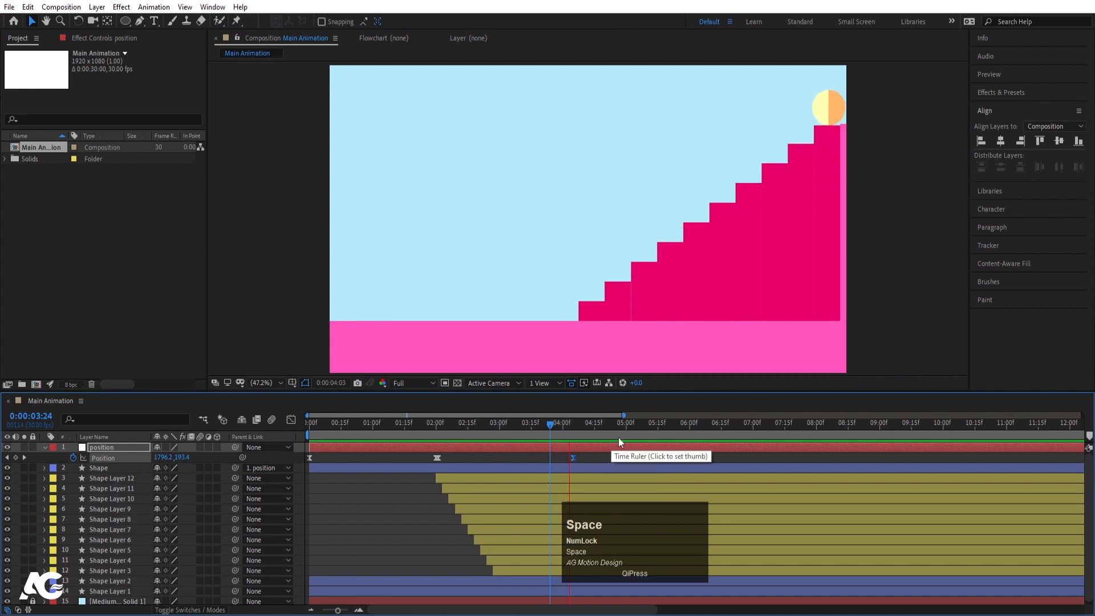
key("space")
left_click(438, 431)
key("space")
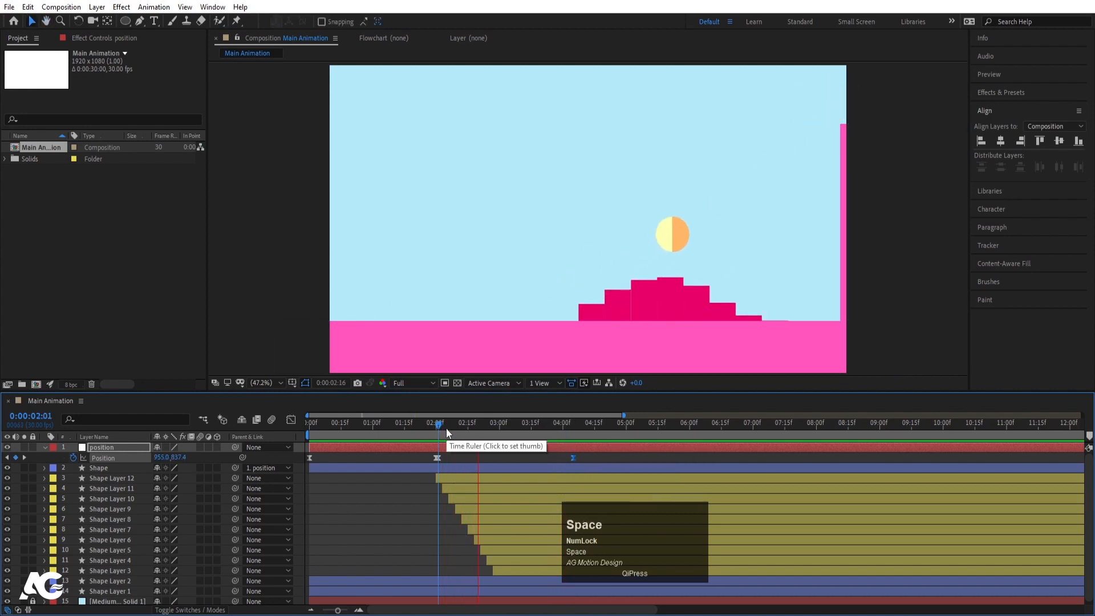
key("space")
- Slow the climb by moving the null's last Position keyframe to about 0:00:04:21, and preview it from around 2 seconds
left_click_drag(575, 458, 609, 460)
key("space")
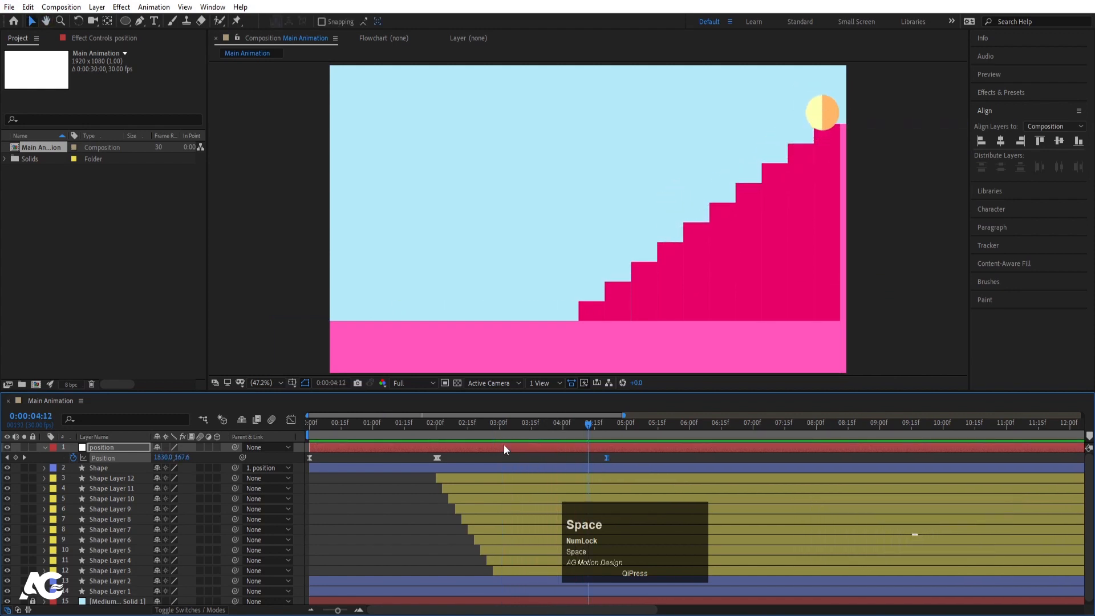
left_click_drag(480, 424, 451, 423)
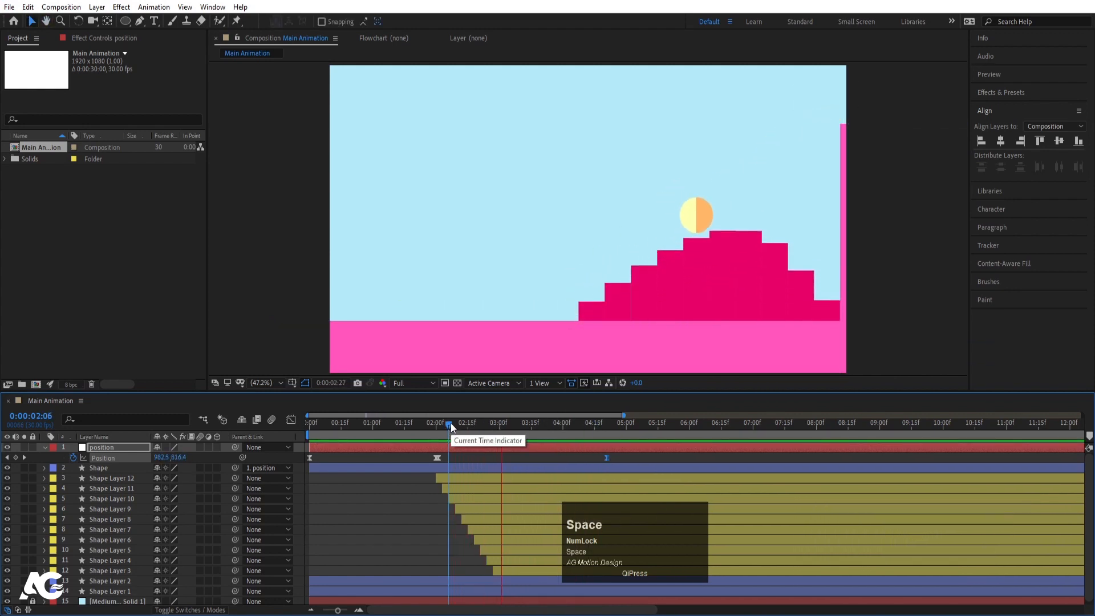
key("space")
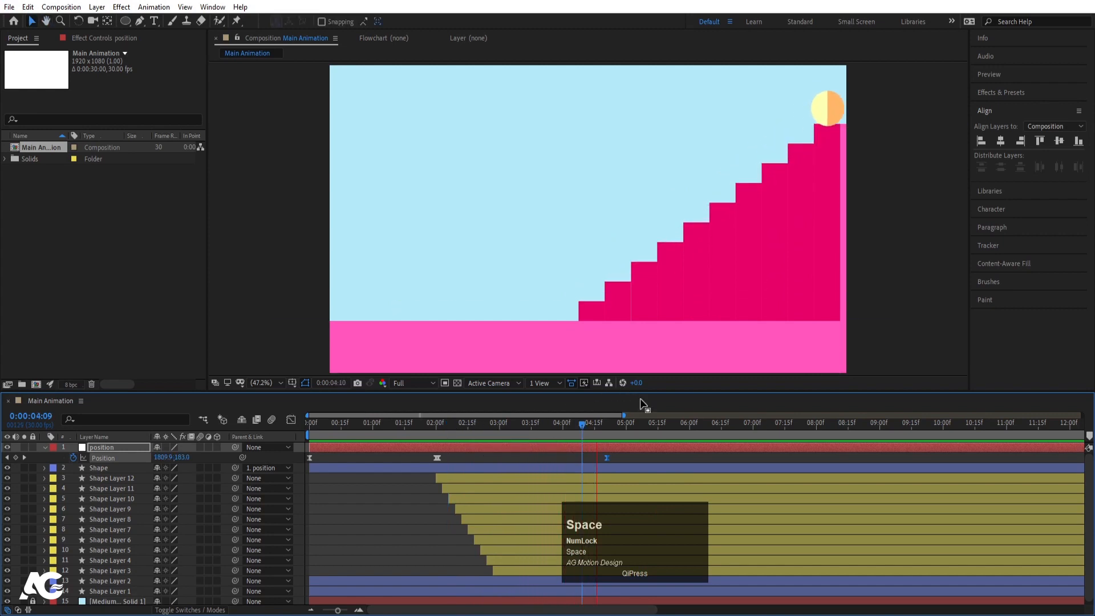
left_click_drag(518, 424, 434, 423)
key("space")
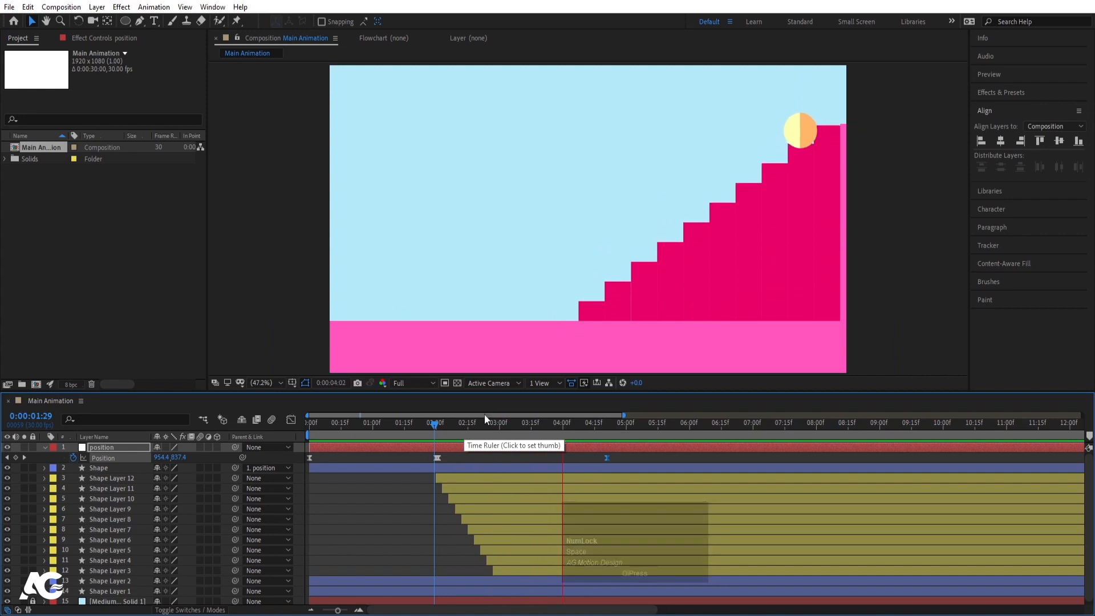
- Start Position keyframing on the Shape layer at 0:00:02:01
key("space")
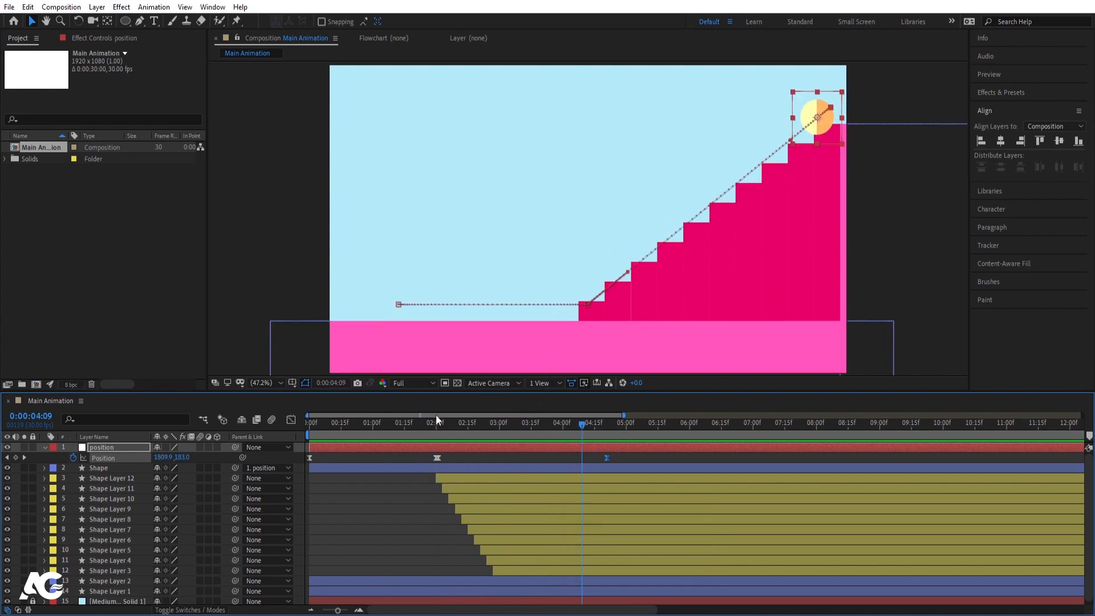
key("j")
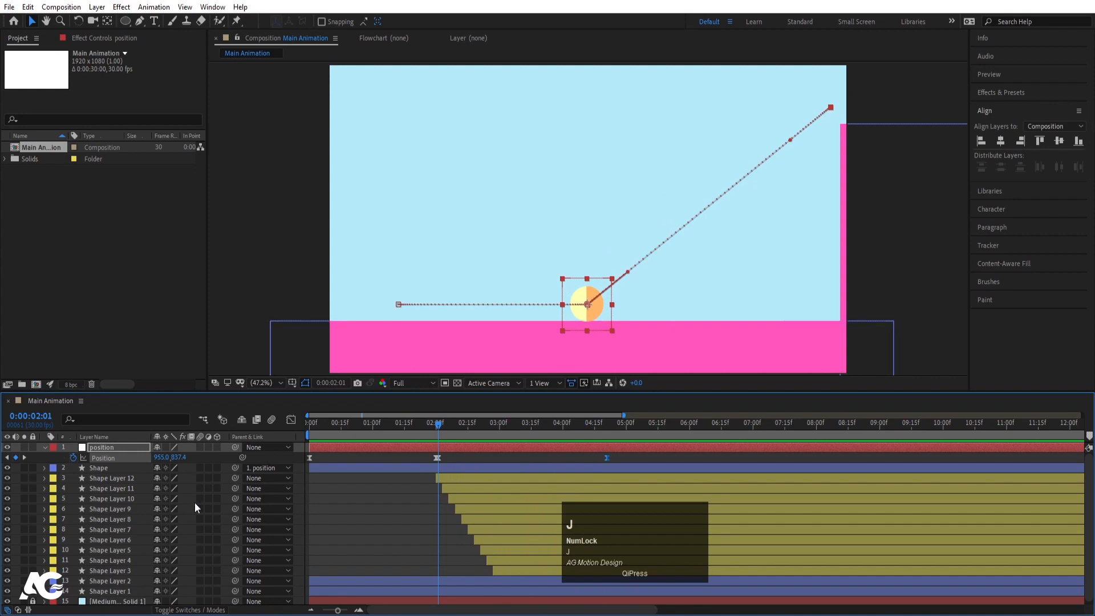
left_click(100, 467)
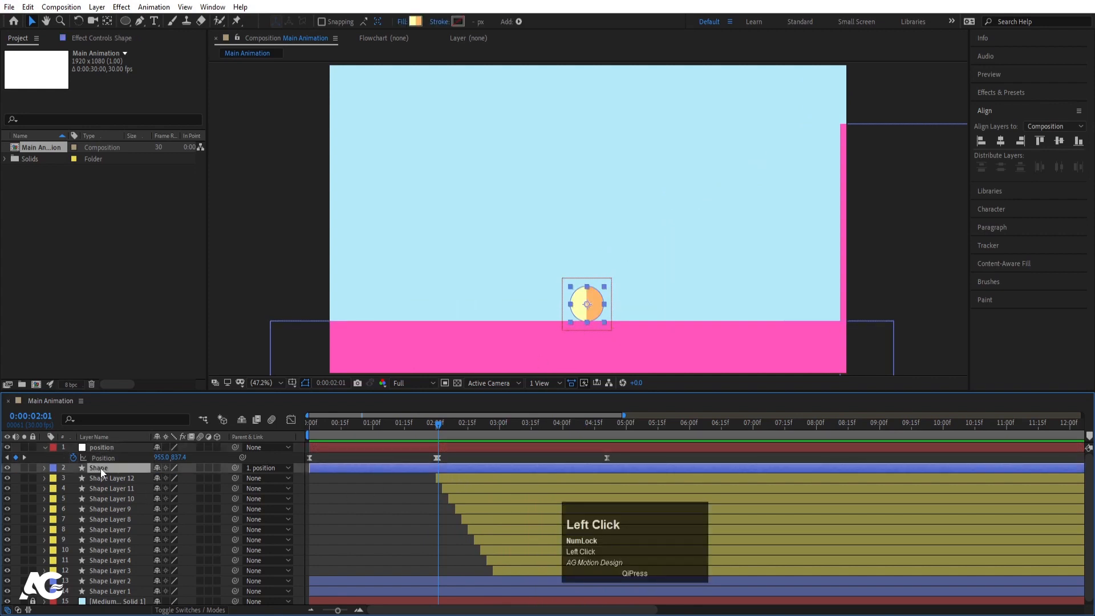
key("p")
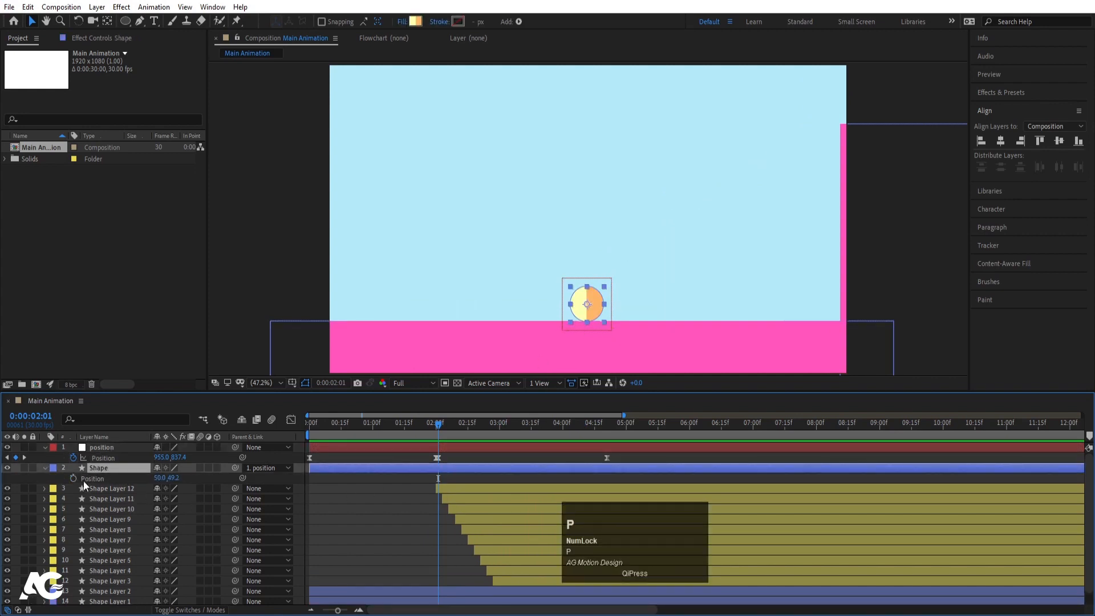
left_click(74, 477)
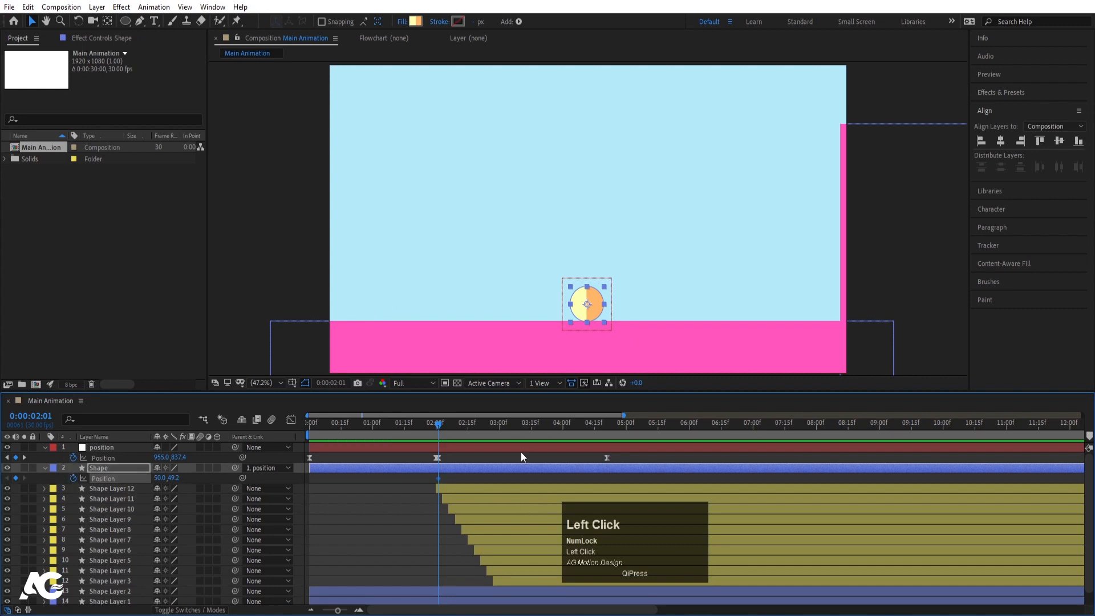
- At 0:00:02:03, nudge the Shape layer down to a Y position of 49.4 so the ball meets the first stair
scroll(589, 327, "up", 1)
scroll(652, 321, "up", 2)
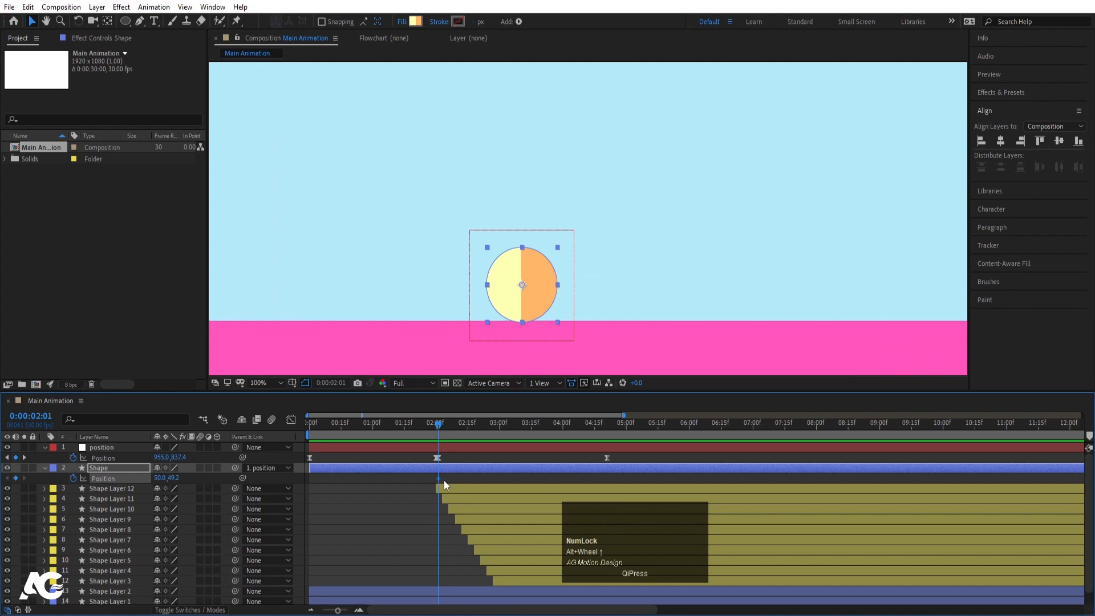
key("Page_Down")
key("Page_Down")
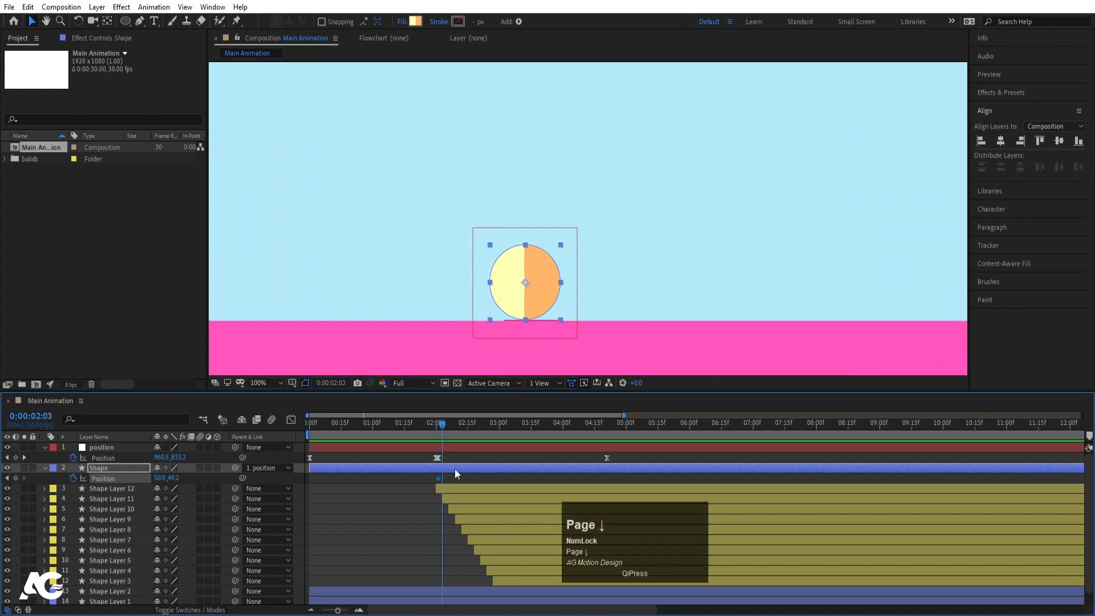
left_click(454, 468)
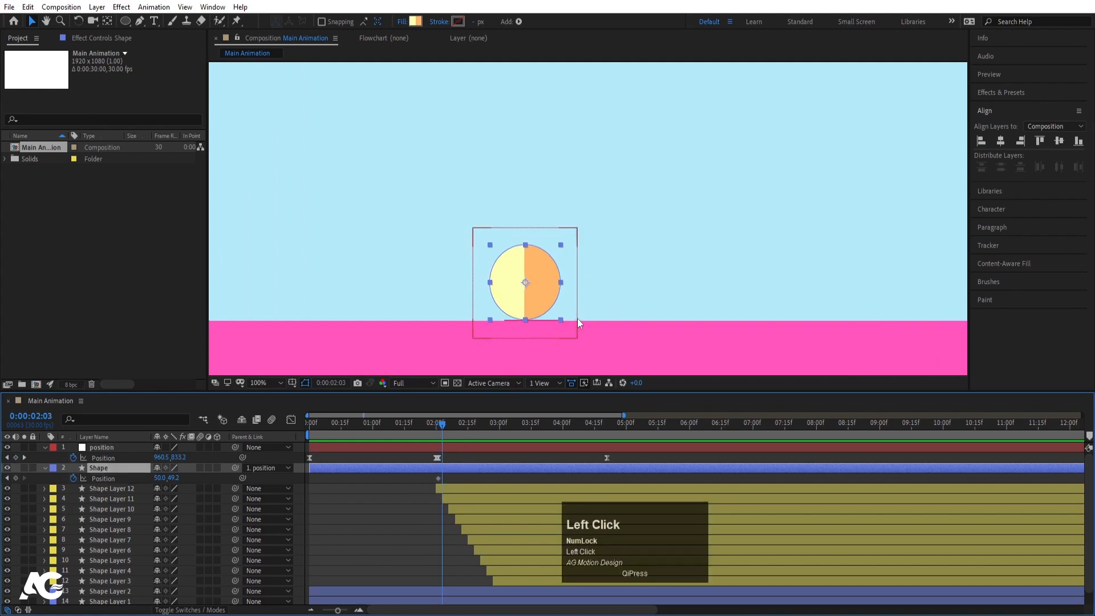
scroll(531, 324, "up", 4)
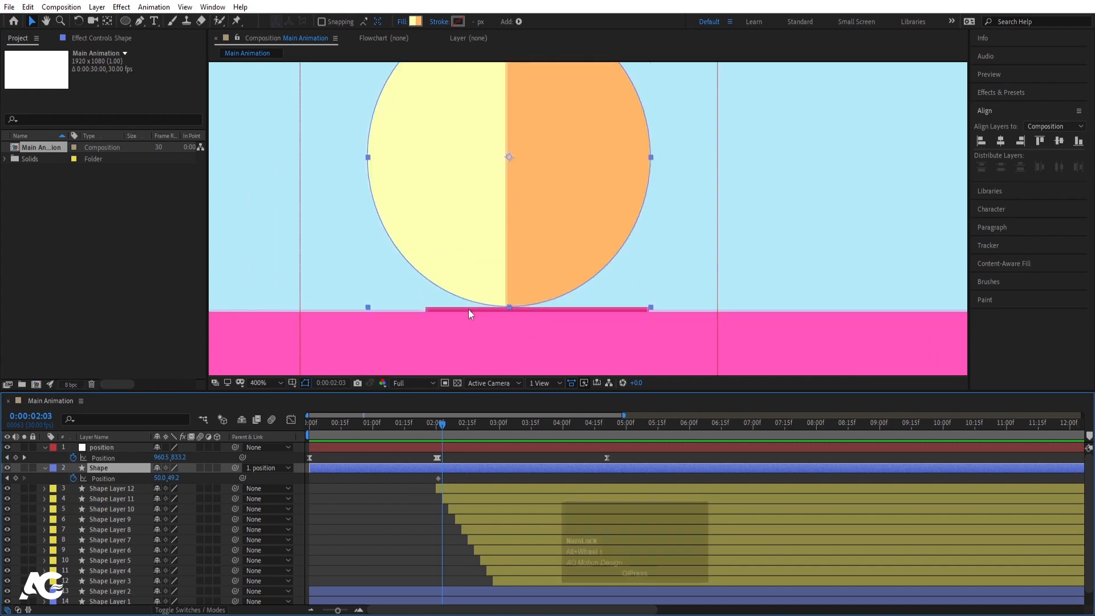
left_click(453, 492)
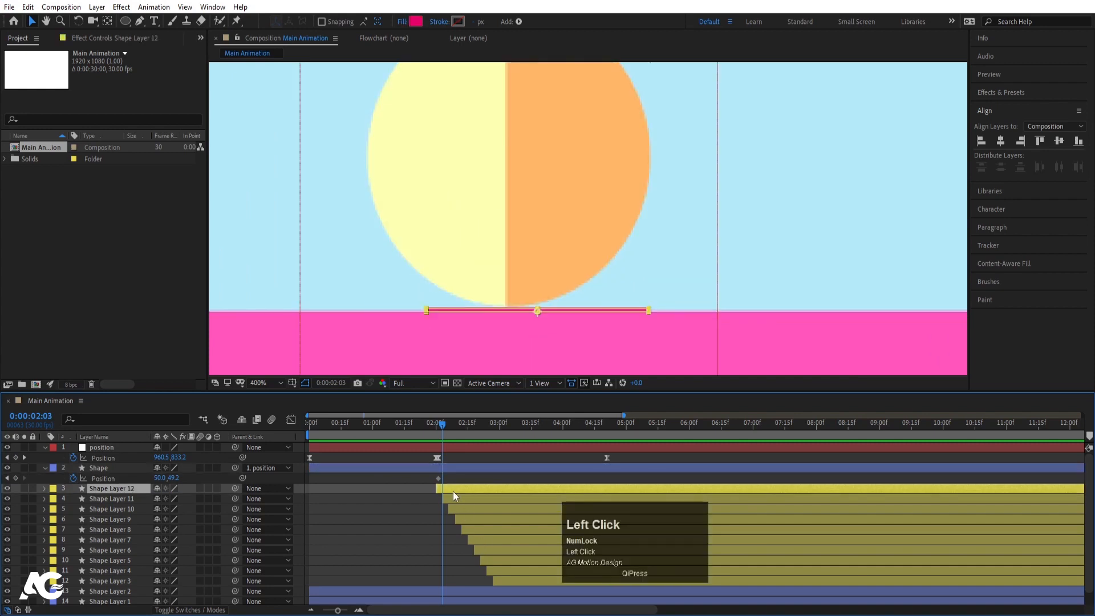
left_click(525, 293)
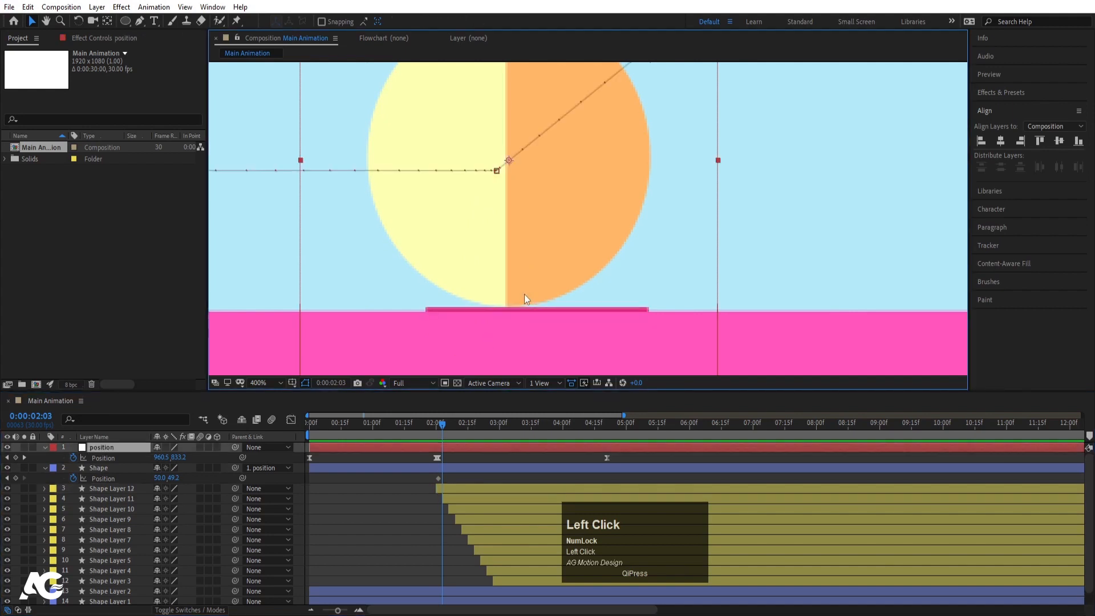
left_click(461, 467)
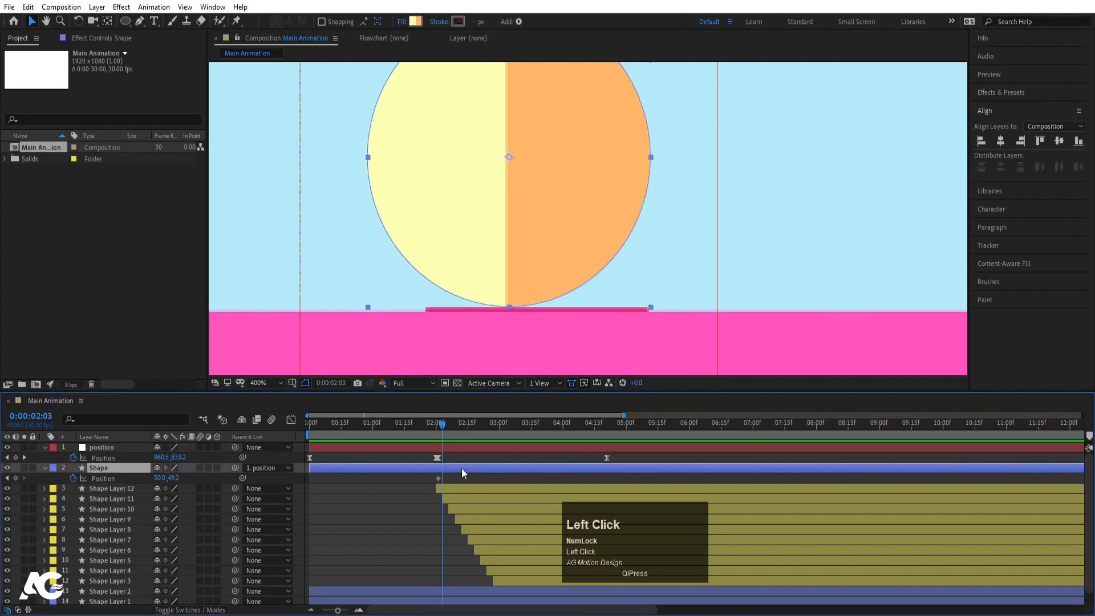
key("Down")
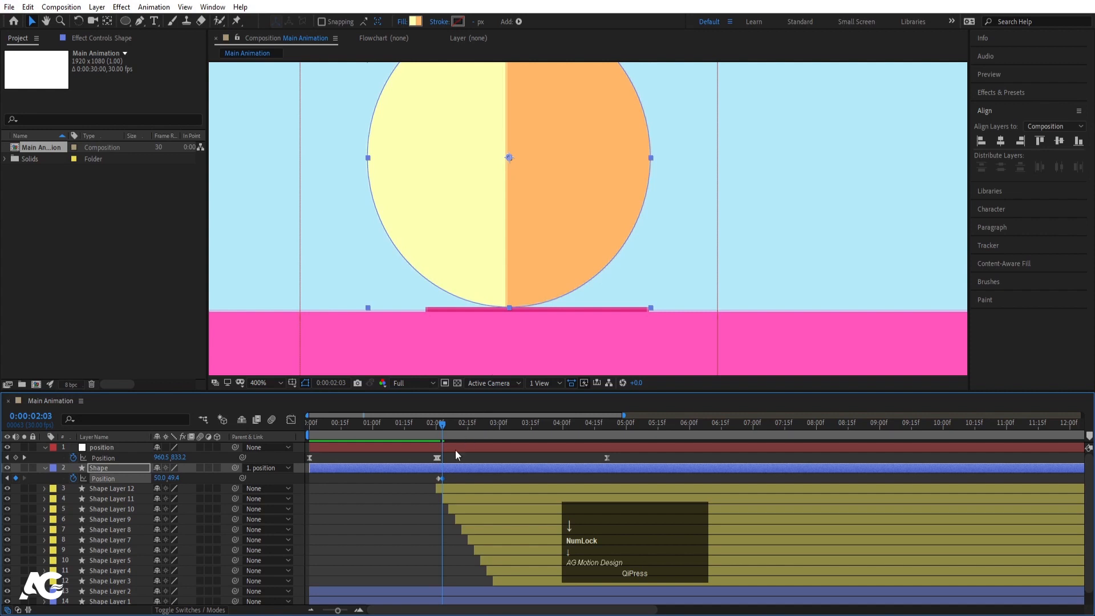
- At 0:00:02:05, lower the Shape layer to a Y position of 53.2 so the ball rests on the rising stair
key("Page_Down")
key("Page_Down")
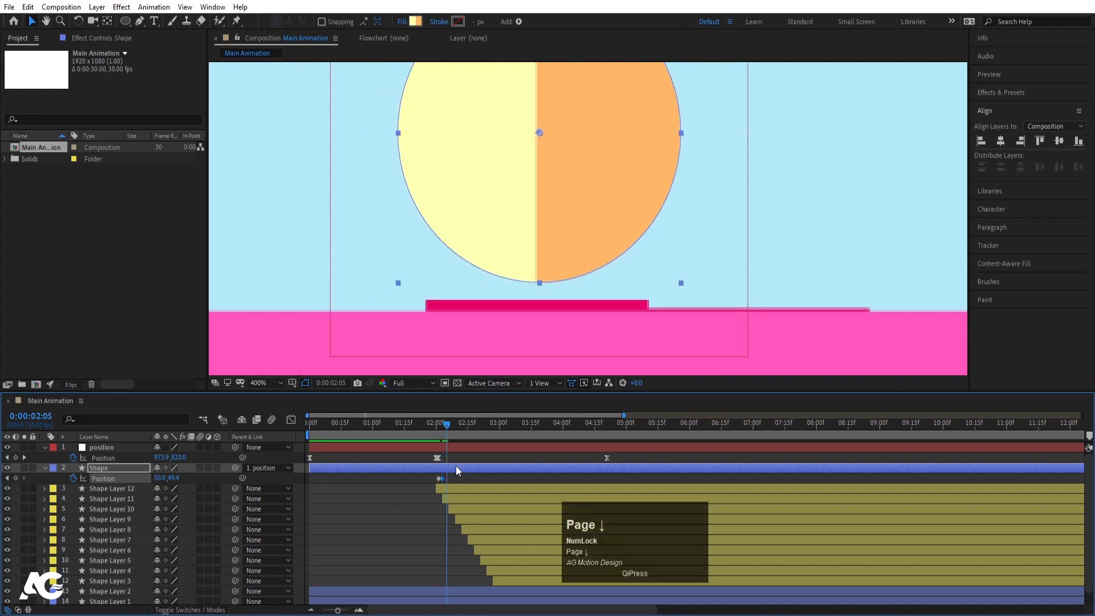
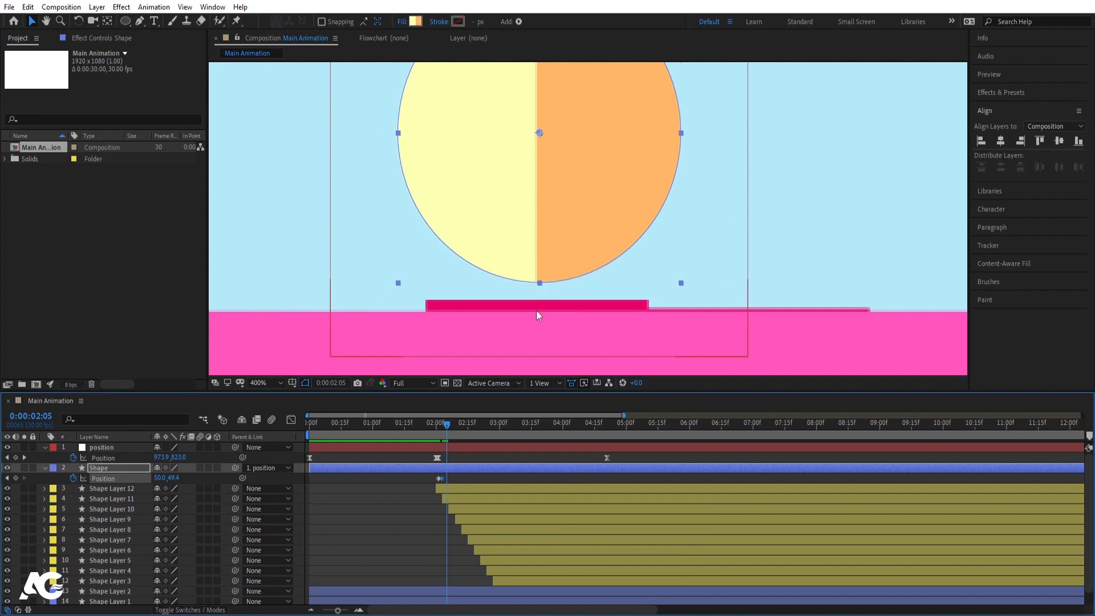
left_click(445, 473)
key("Down")
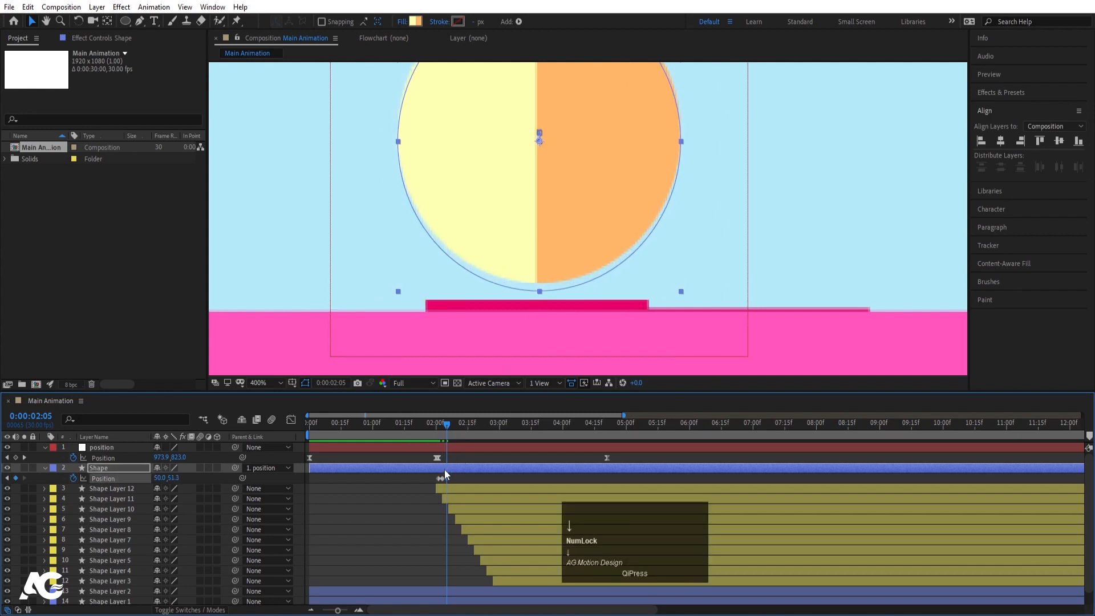
key("Down")
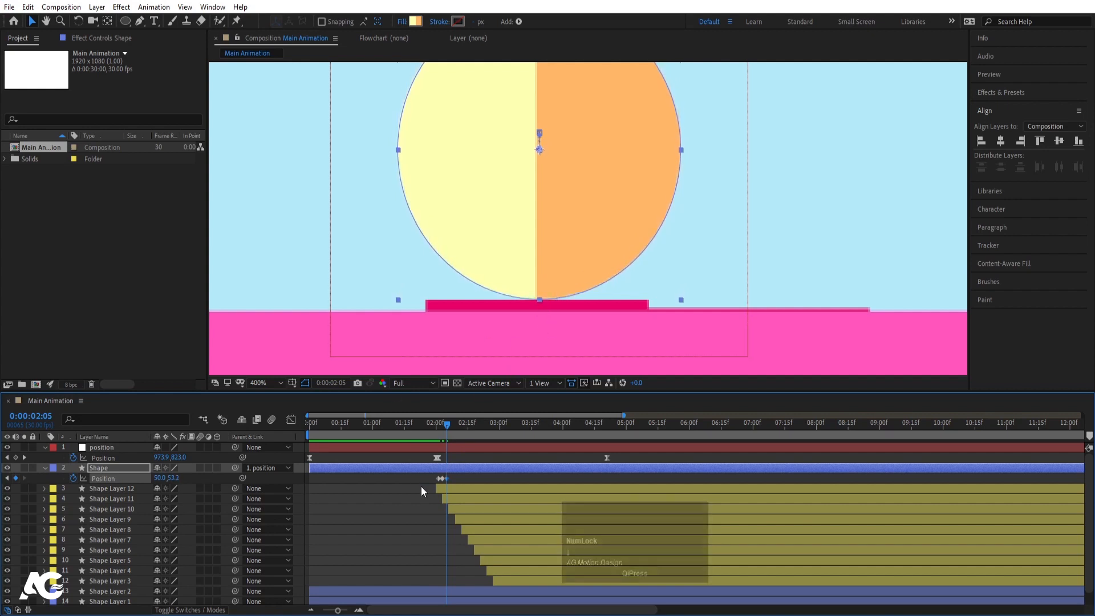
- At 0:00:02:07, lower the Shape layer to a Y position of 57.6 so the ball touches the first stair
key("Page_Down")
key("Page_Down")
left_click(447, 470)
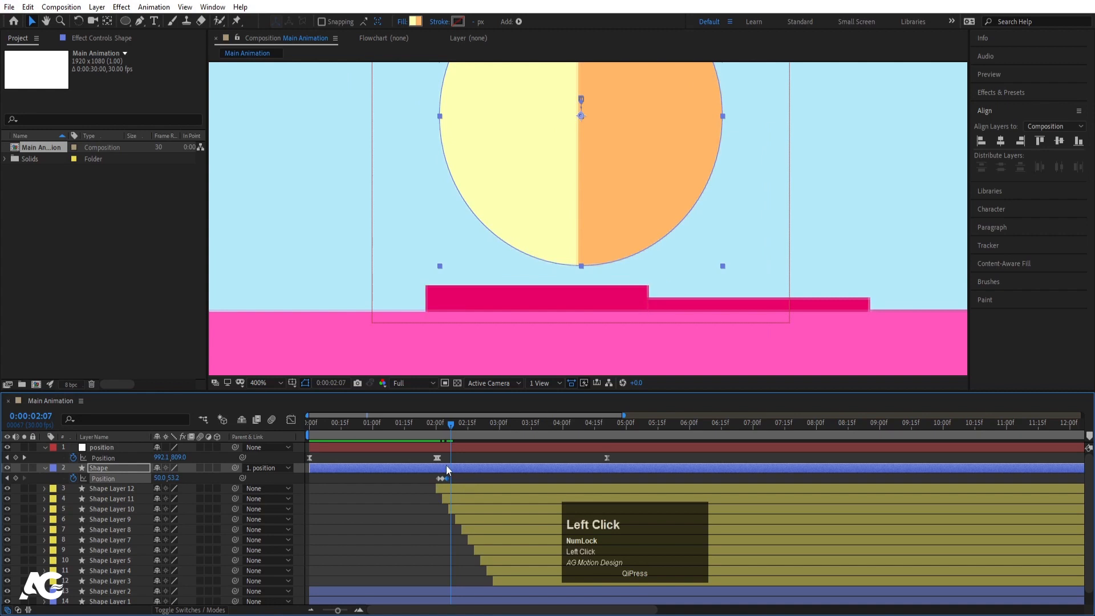
key("Down")
key("Down")
key("Down")
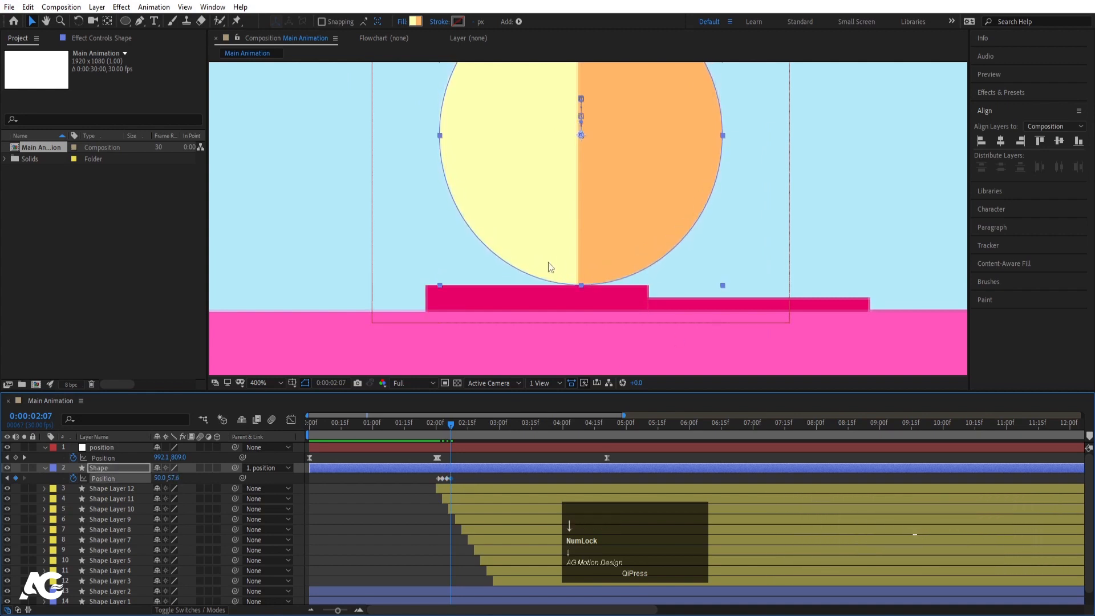
- At 0:00:02:09, lower the Shape layer to a Y position of 61.7 so the ball sits on the first stair's edge
key("Page_Down")
key("Page_Down")
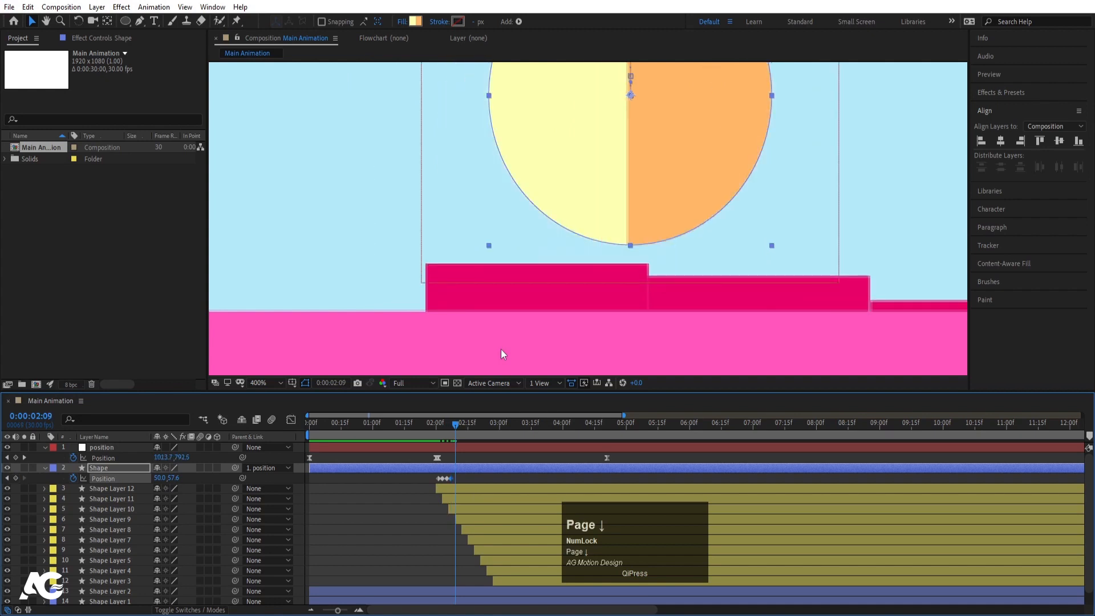
key("Down")
key("Down")
key("Down")
key("Down")
key("Down")
key("Down")
key("Down")
key("Down")
key("Down")
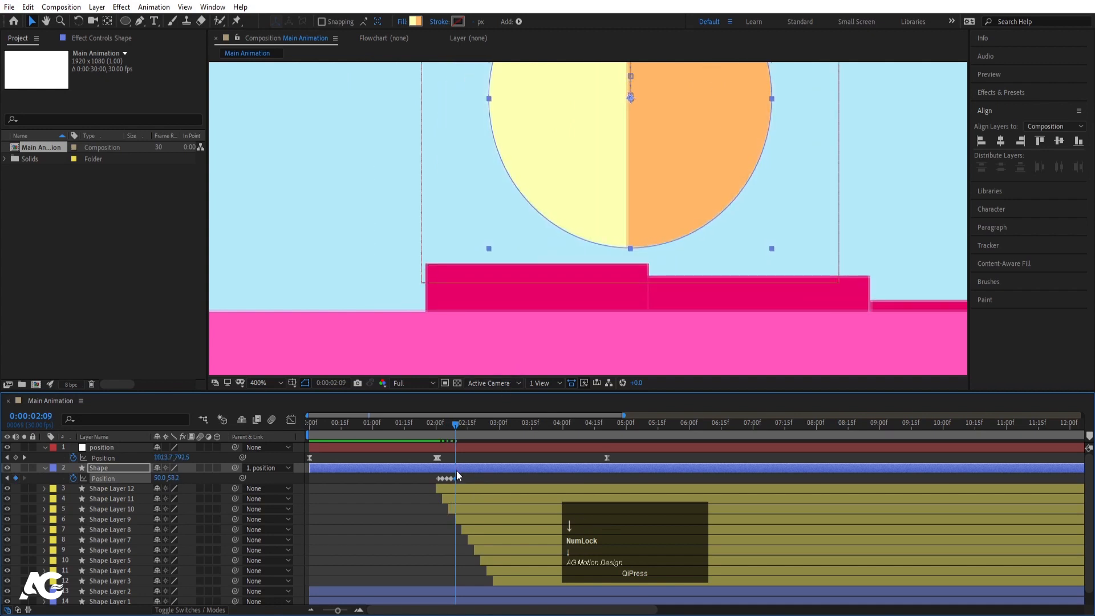
key("Down")
key("Down")
key("Down")
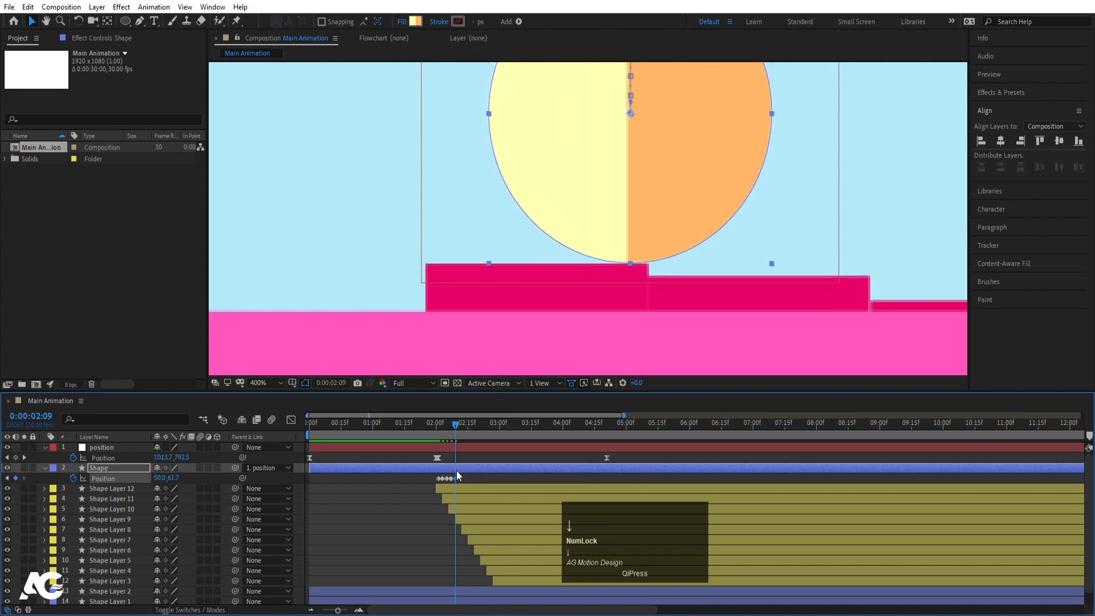
- At 0:00:02:11, lower the Shape layer to a Y position of 66.0 so the ball rests on the stairs
key("Page_Down")
key("Page_Down")
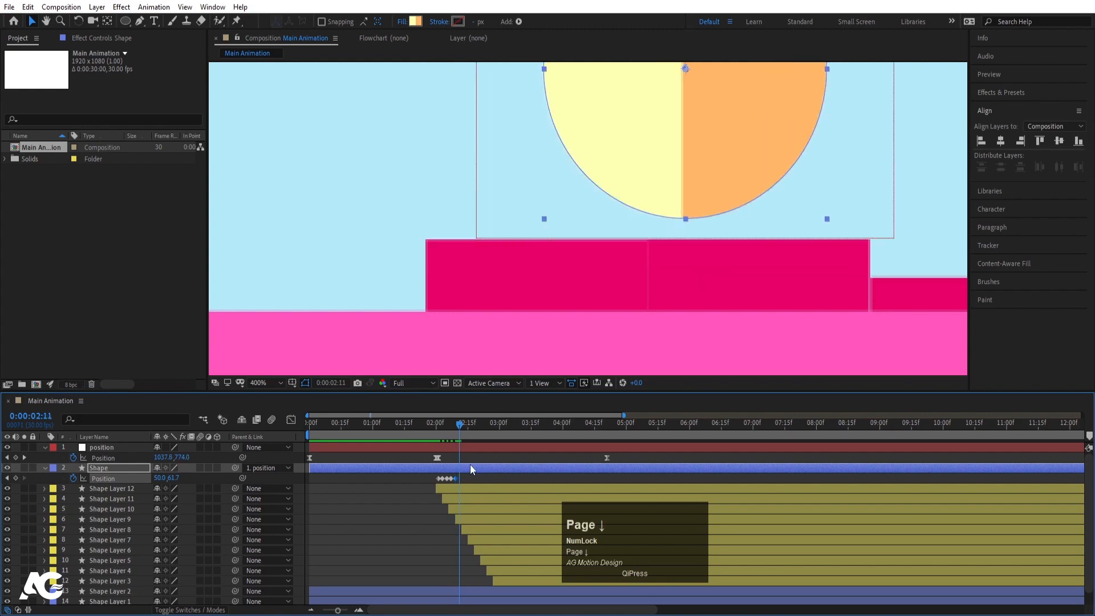
left_click(467, 467)
key("Down")
key("Down")
key("Down")
key("Down")
key("Down")
key("Down")
key("Down")
key("Down")
key("Down")
key("Down")
key("Down")
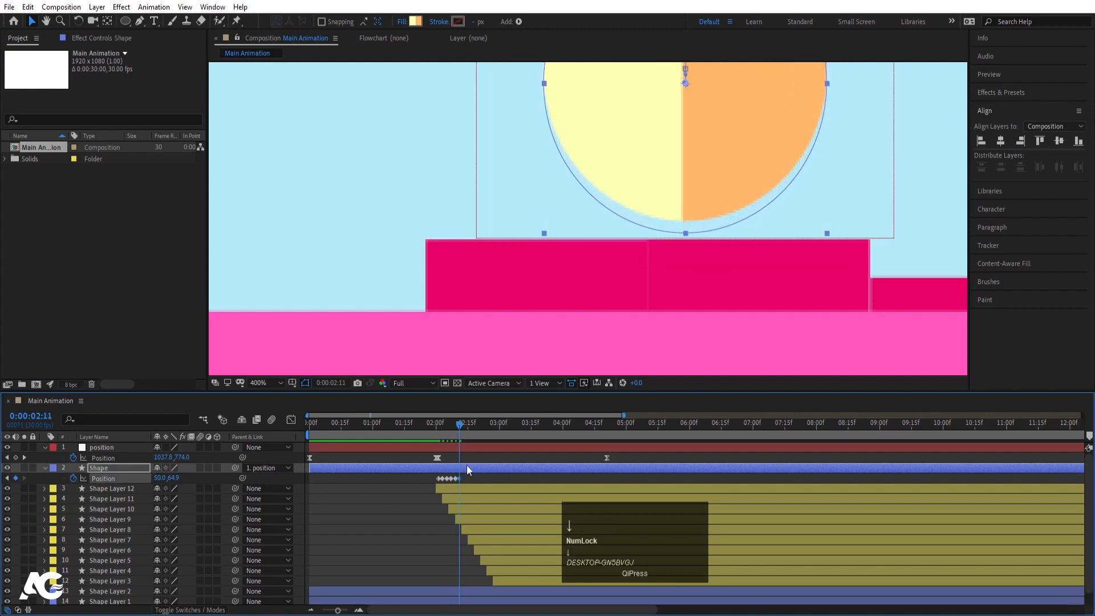
- Add a Position keyframe to the Shape layer at 0:00:02:13, keeping its current value
key("Page_Down")
key("Page_Down")
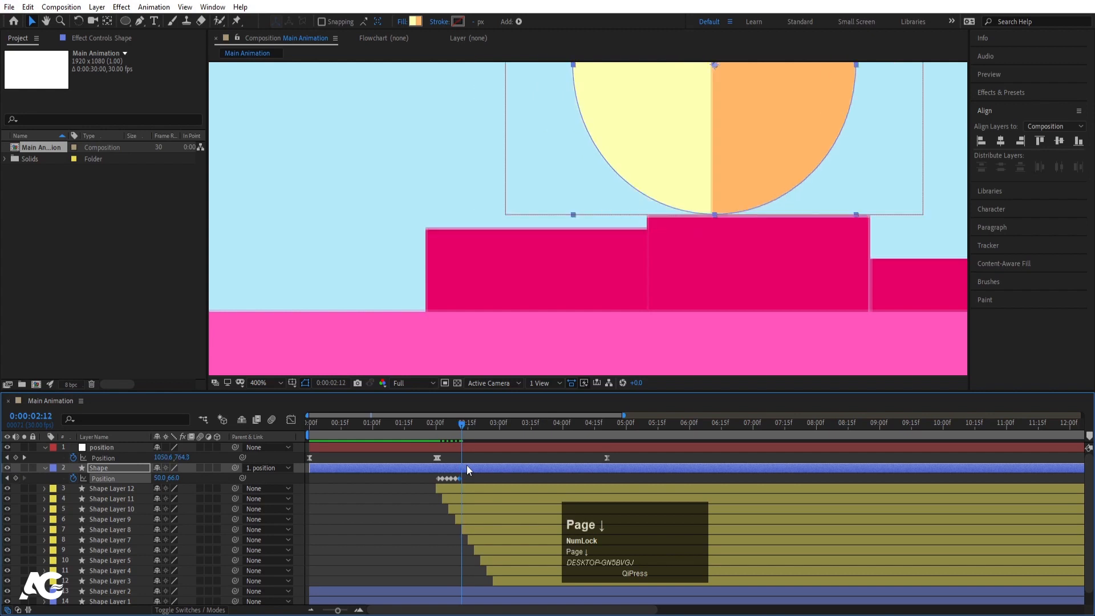
left_click_drag(763, 203, 404, 287)
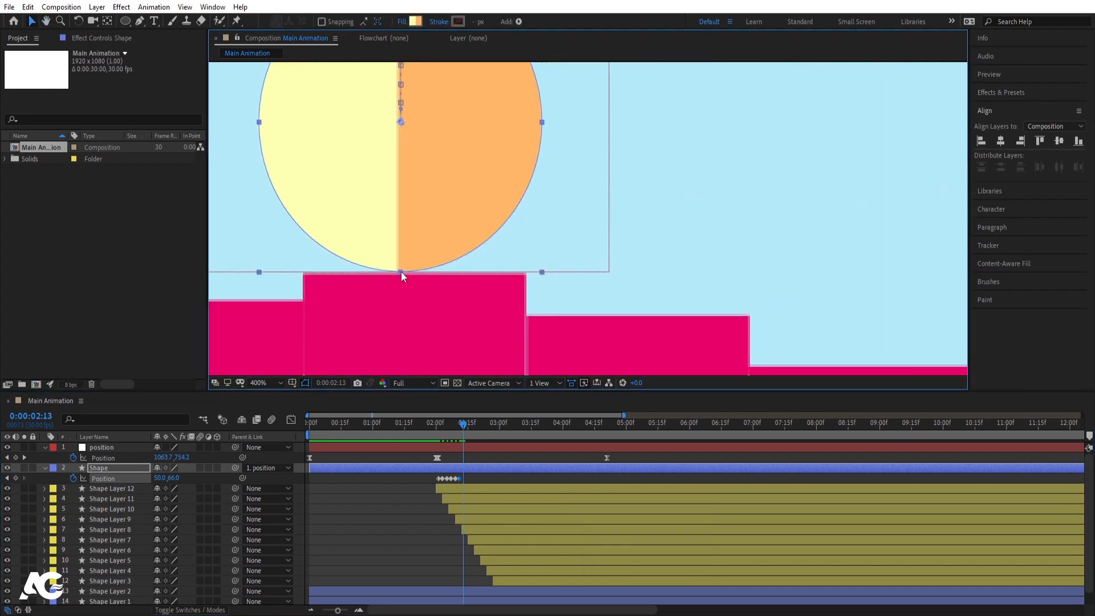
left_click(14, 479)
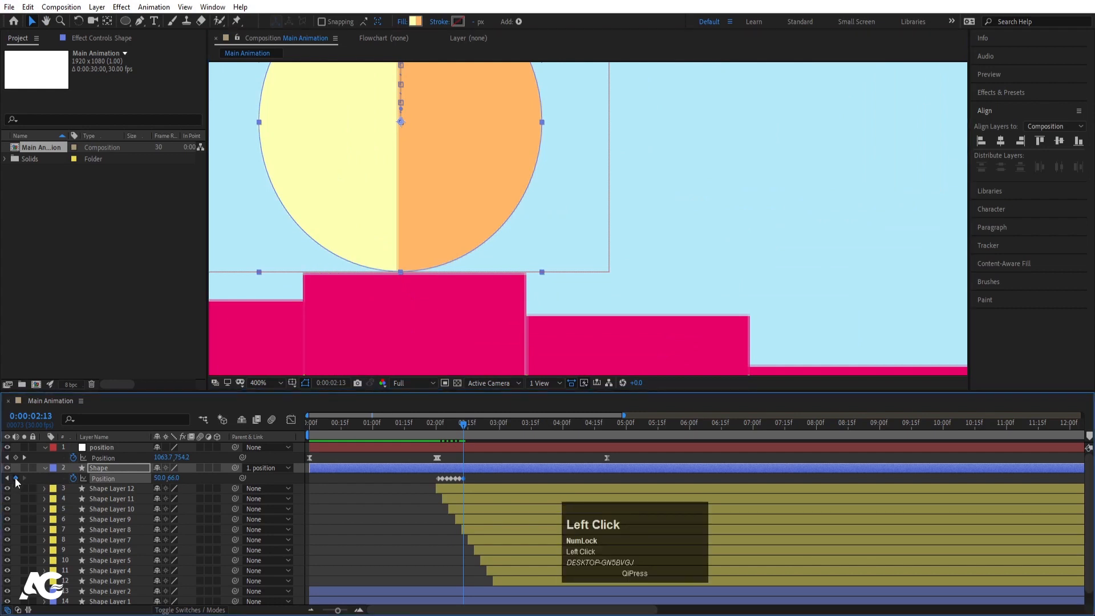
- At 0:00:02:15, lower the Shape layer to a Y position of 67.3 so the ball touches the stair beneath it
key("equal")
key("equal")
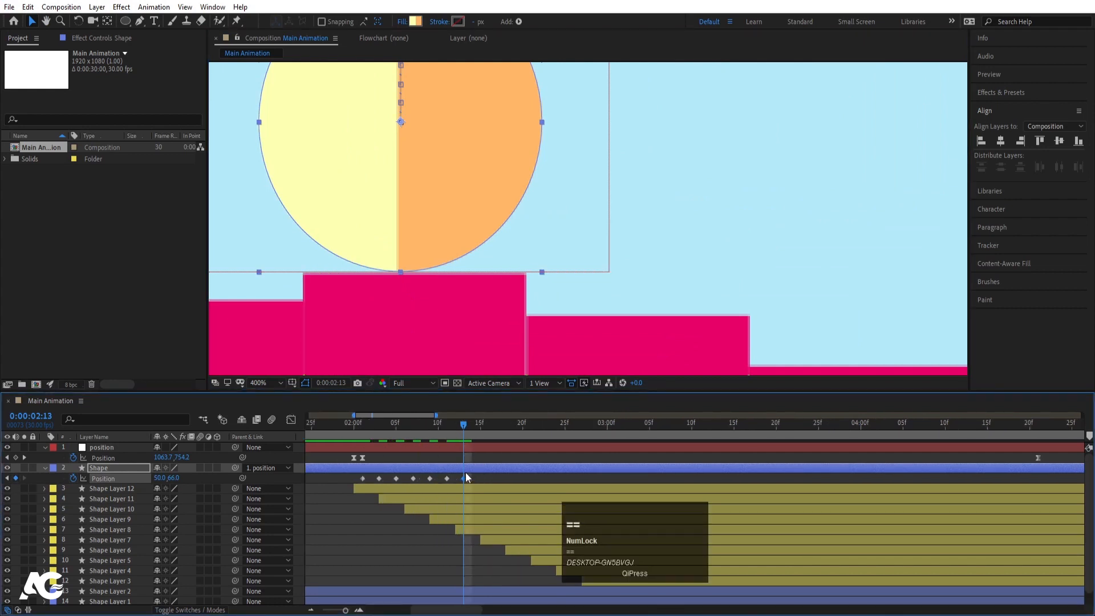
key("Page_Down")
key("Page_Down")
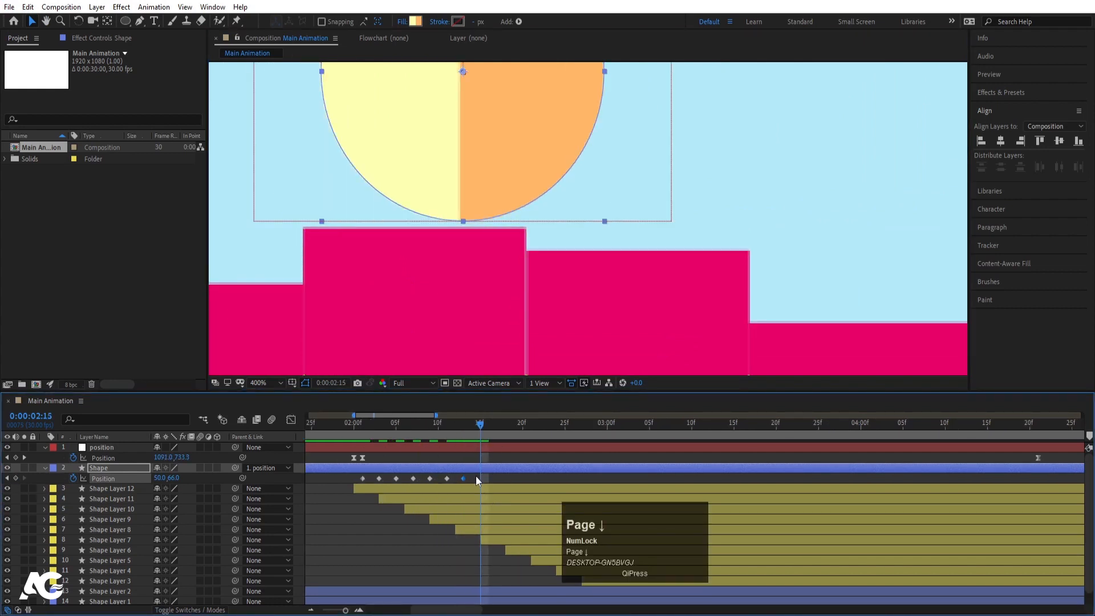
key("Down")
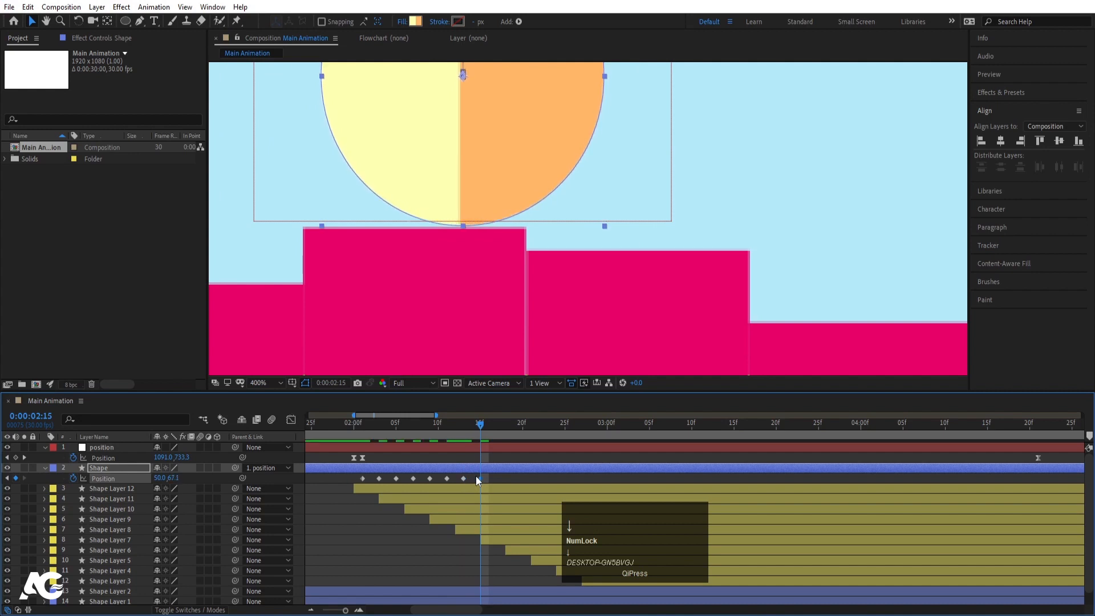
- At 0:00:02:17, lower the Shape layer to a Y position of 68.2 so the ball meets the next stair's corner
key("Page_Down")
key("Page_Down")
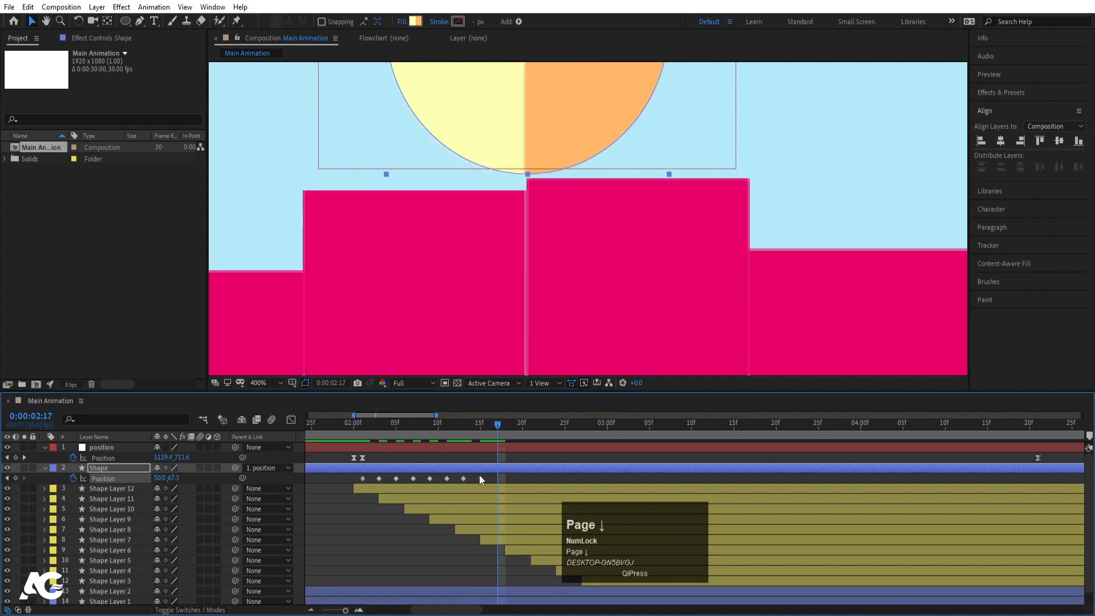
left_click(479, 468)
key("Down")
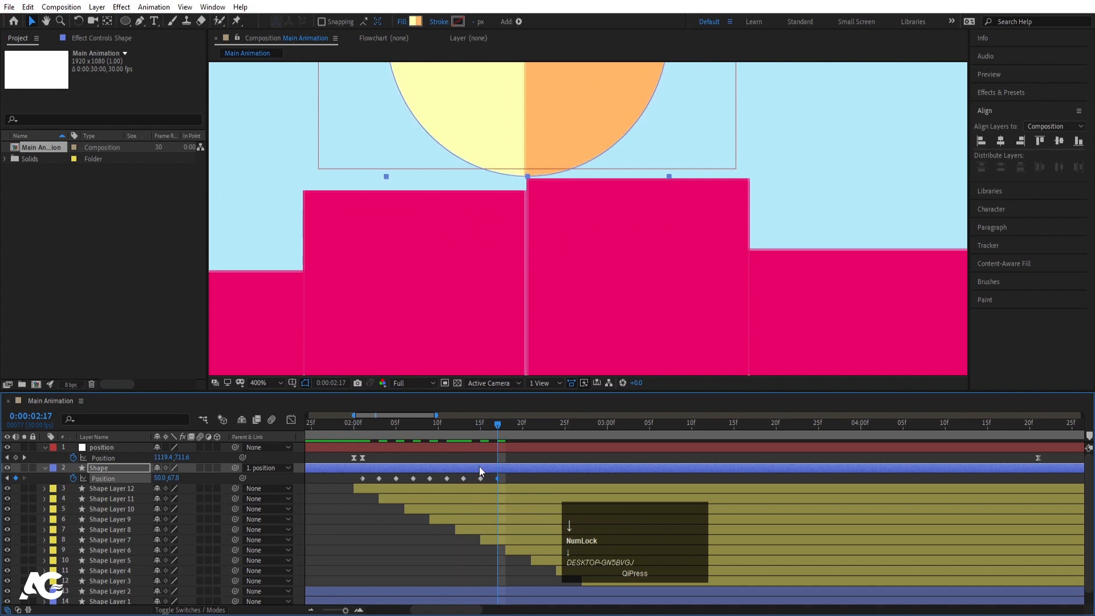
key("Down")
scroll(525, 279, "down", 2)
left_click_drag(545, 189, 366, 297)
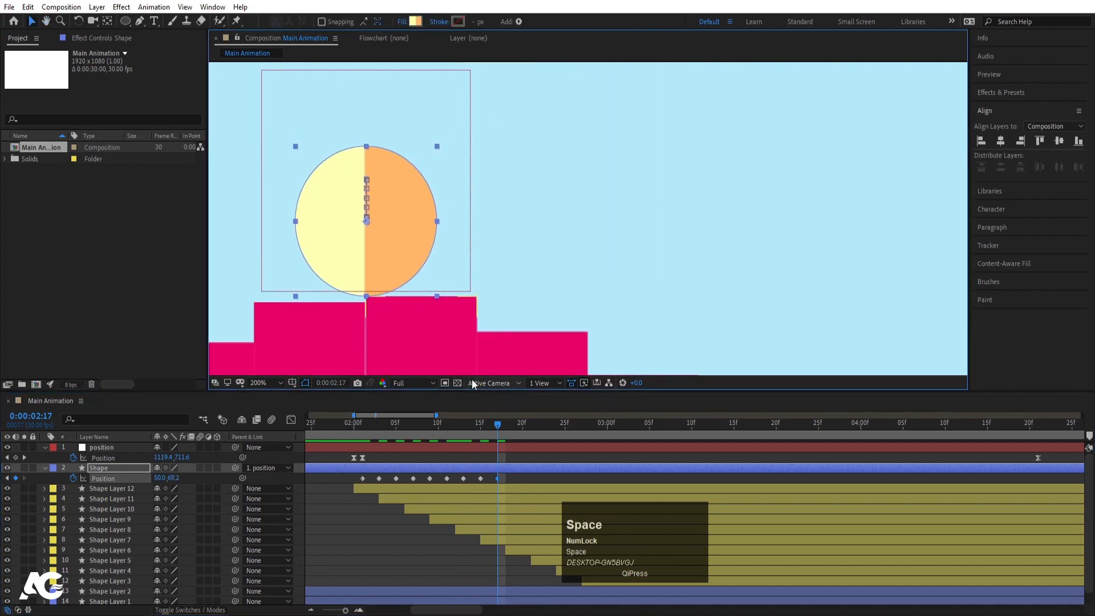
- At 0:00:02:19, raise the Shape layer to a Y position of 66.0 so the ball sits on top of the stair
key("Page_Down")
key("Page_Down")
left_click(511, 465)
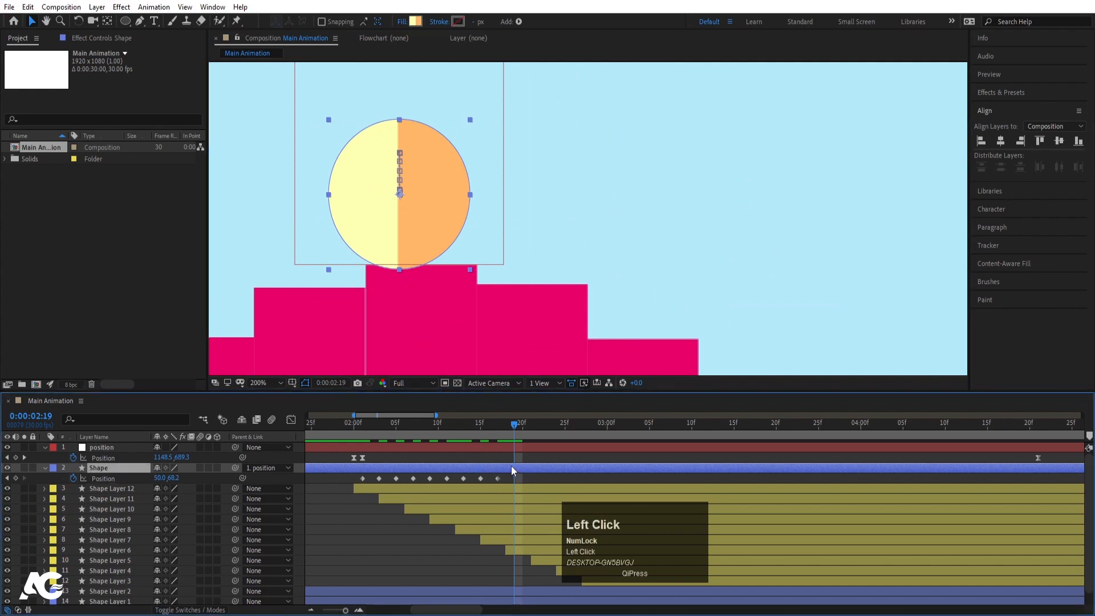
key("Up")
key("Up")
key("Up")
key("Up")
key("Up")
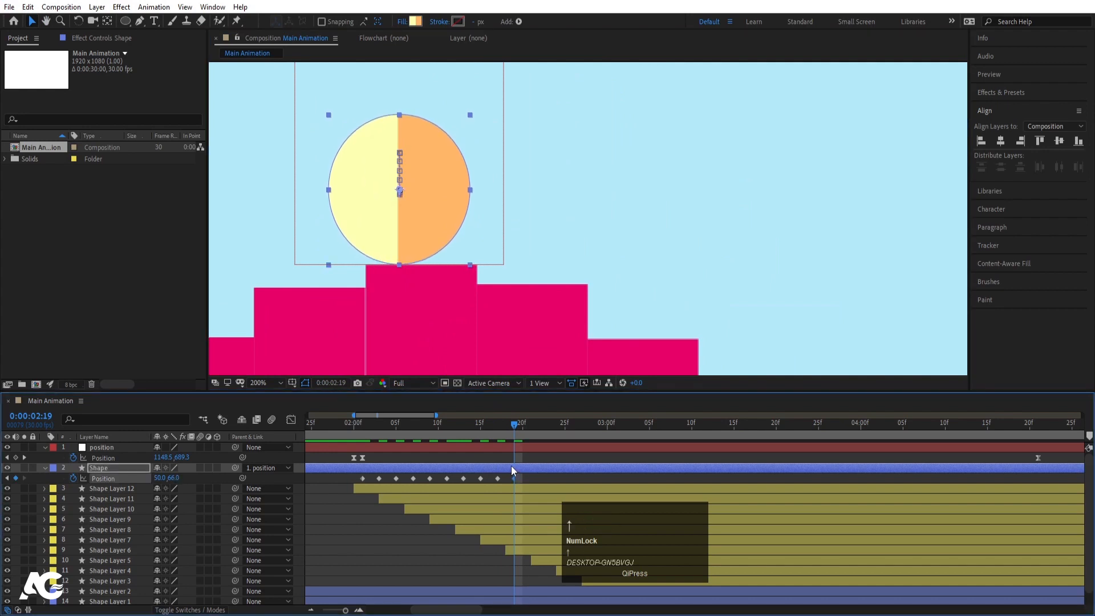
- At 0:00:02:21, lower the Shape layer to a Y position of 67.4 so the ball touches the stair
key("Page_Down")
key("Page_Down")
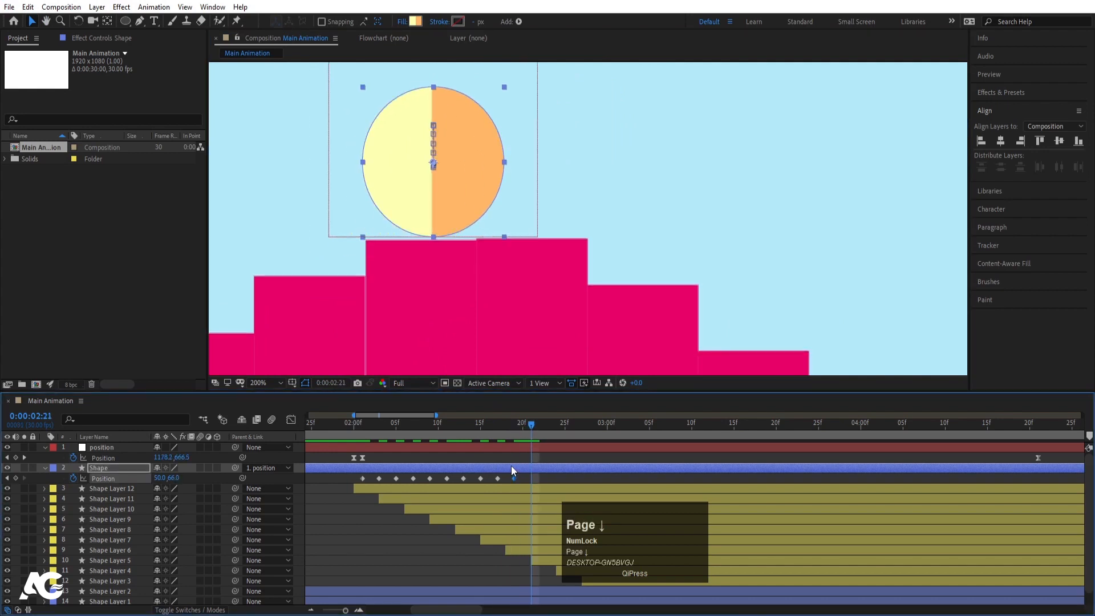
key("Down")
key("Down")
key("Down")
- At 0:00:02:23, raise the Shape layer to a Y position of 62.2 so the ball sits level with the next stair's top
key("Page_Down")
key("Page_Down")
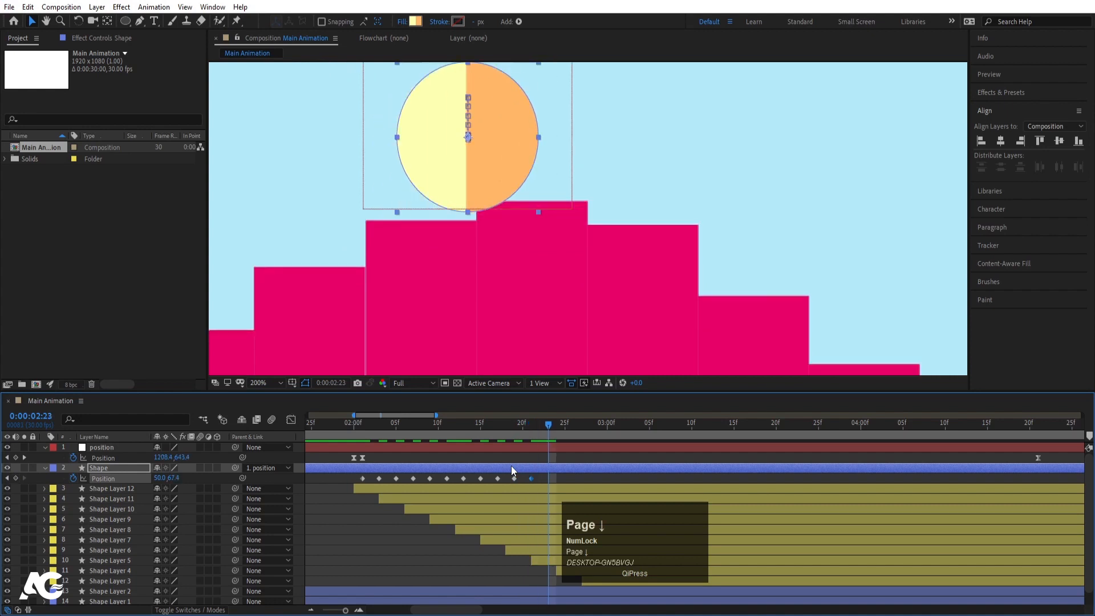
key("Up")
key("Up")
key("Up")
key("Up")
key("Up")
key("Up")
key("Up")
key("Up")
key("Up")
key("Up")
key("Up")
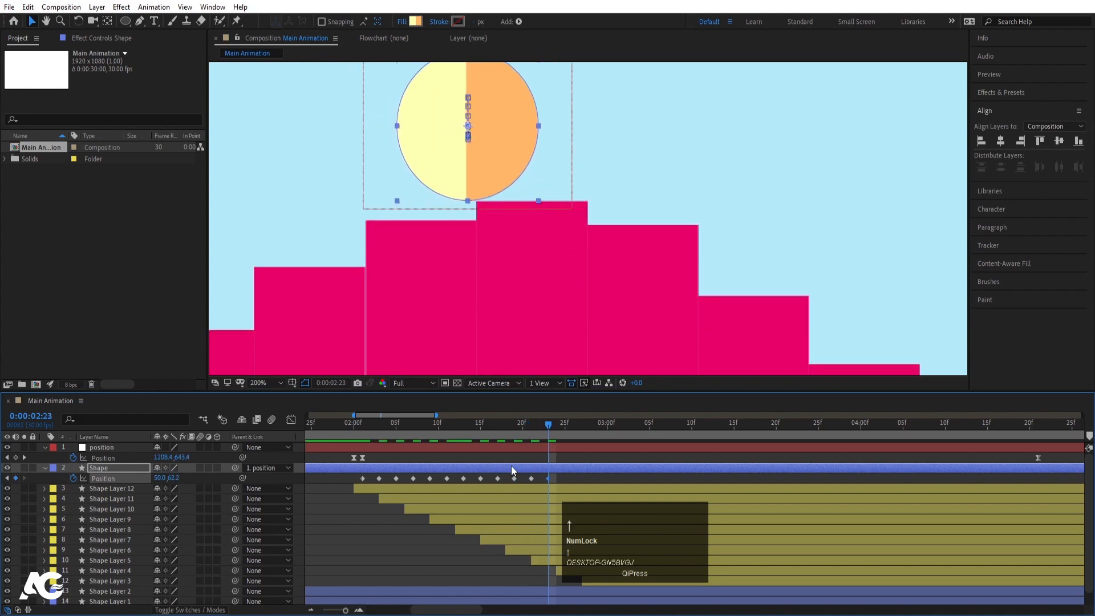
- At 0:00:02:25, raise the Shape layer slightly to a Y position of 61.9 so the ball rests on the stair
key("Page_Down")
key("Page_Down")
key("Up")
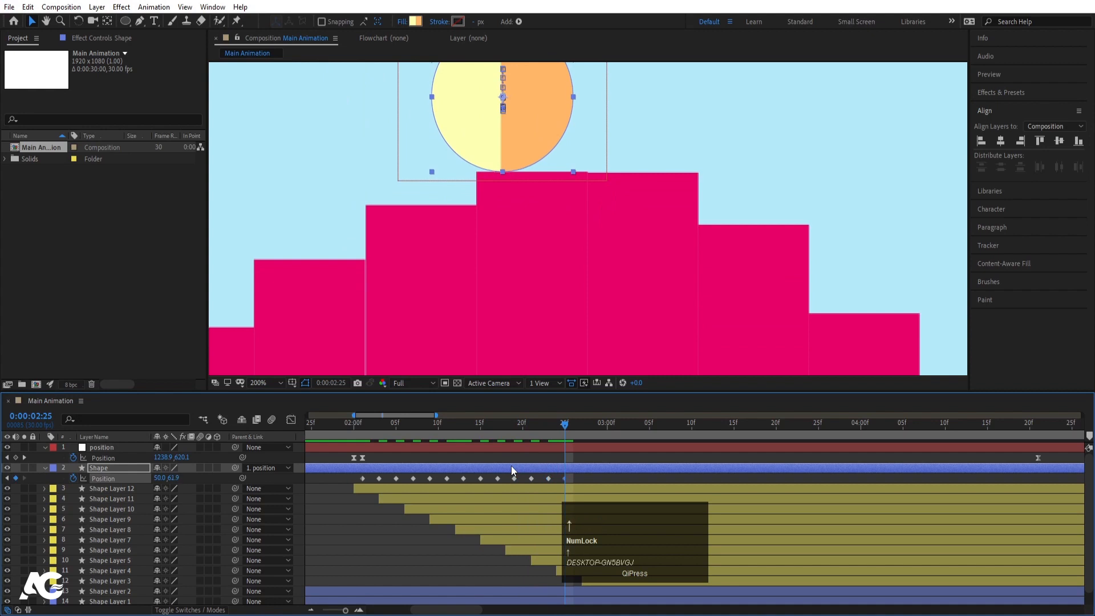
- At 0:00:02:27, lower the Shape layer to a Y position of 64.1 so the ball touches the stair beneath it
key("Page_Down")
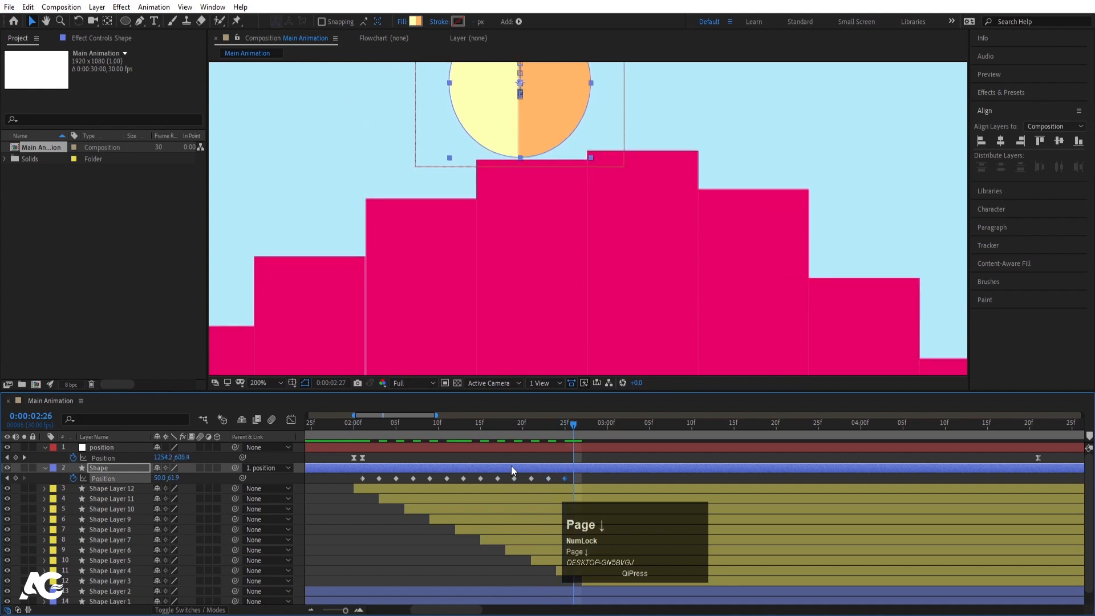
key("Page_Down")
key("Down")
key("Down")
key("Down")
key("Down")
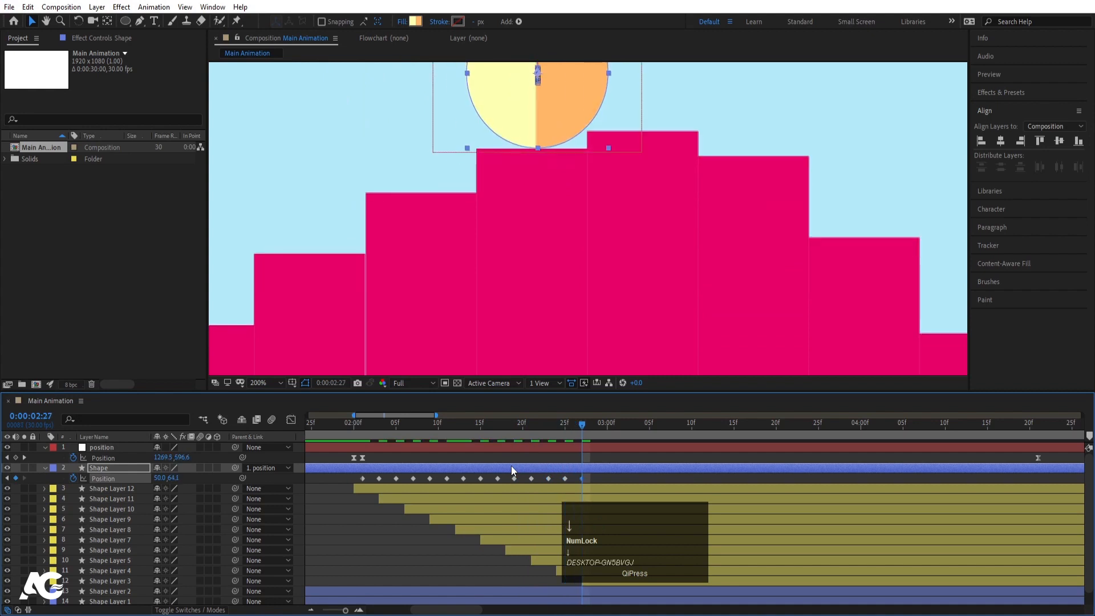
- At 0:00:02:29, raise the Shape layer to a Y position of 54.8 so the ball clears the next stair's corner
key("Page_Down")
key("Page_Down")
key("Up")
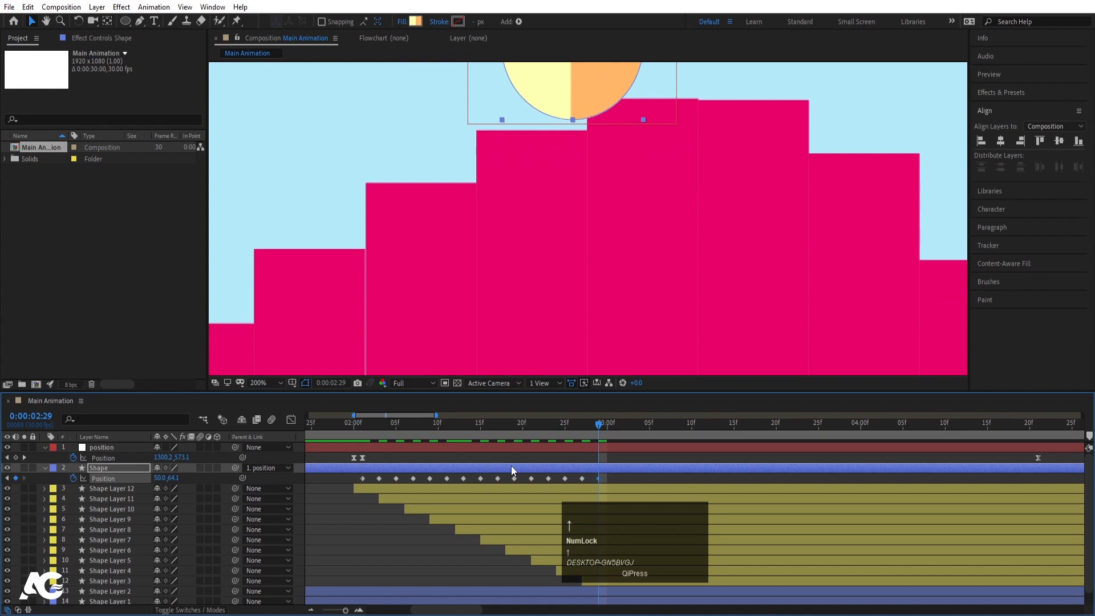
key("Up")
key("Up")
key("Up")
key("Up")
key("Up")
key("Up")
key("Up")
key("Up")
key("Up")
key("Up")
key("Up")
key("Up")
key("Up")
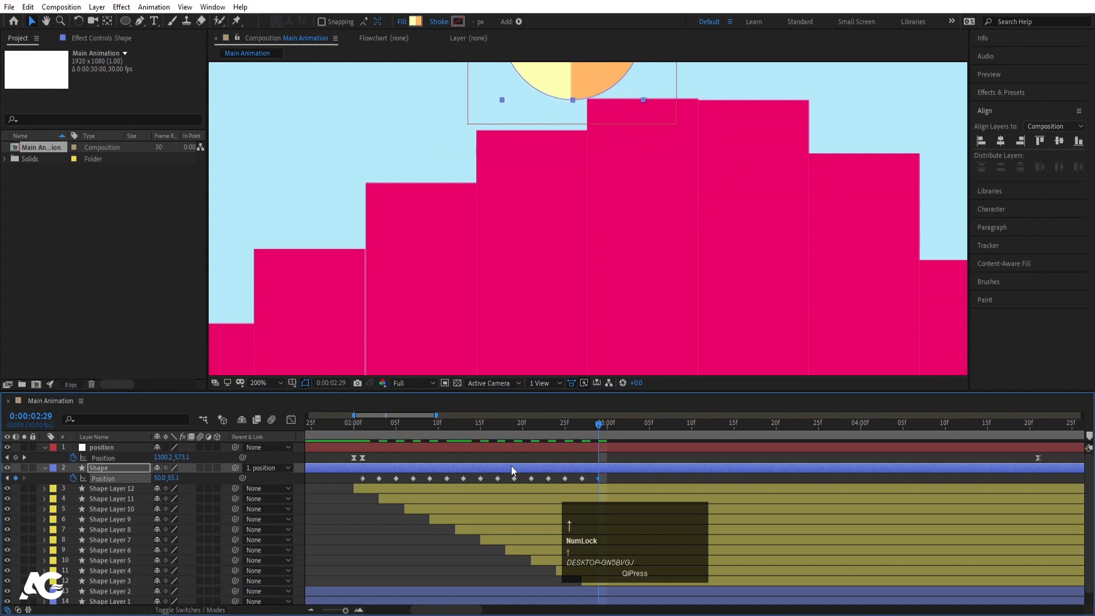
key("Up")
- At 0:00:03:01, lower the Shape layer to a Y position of 55.4 so the ball rests on the stair
left_click_drag(624, 131, 452, 339)
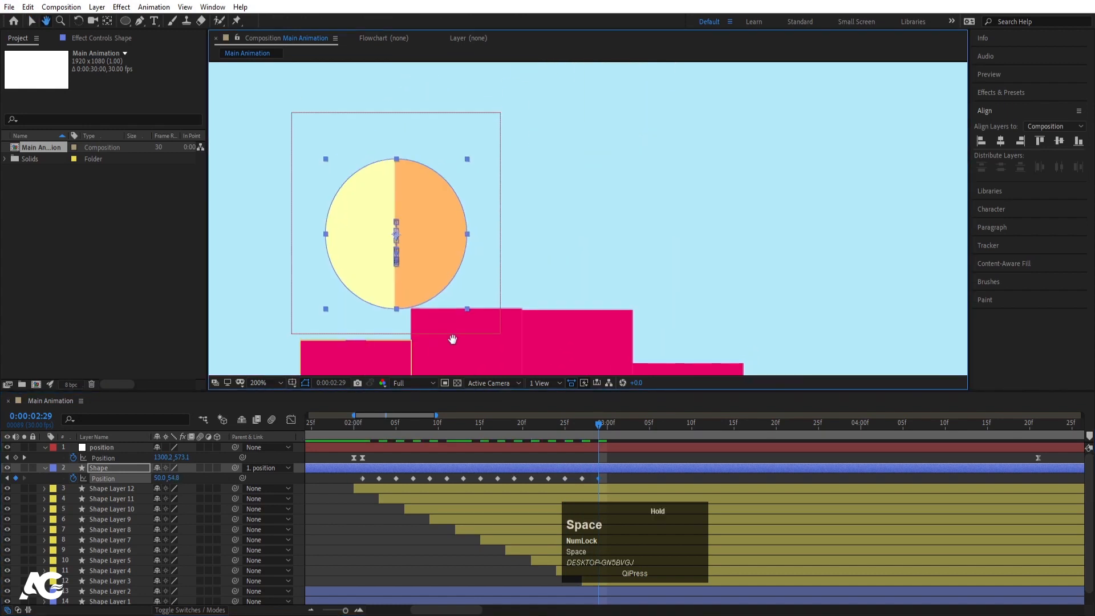
key("Page_Down")
key("Page_Down")
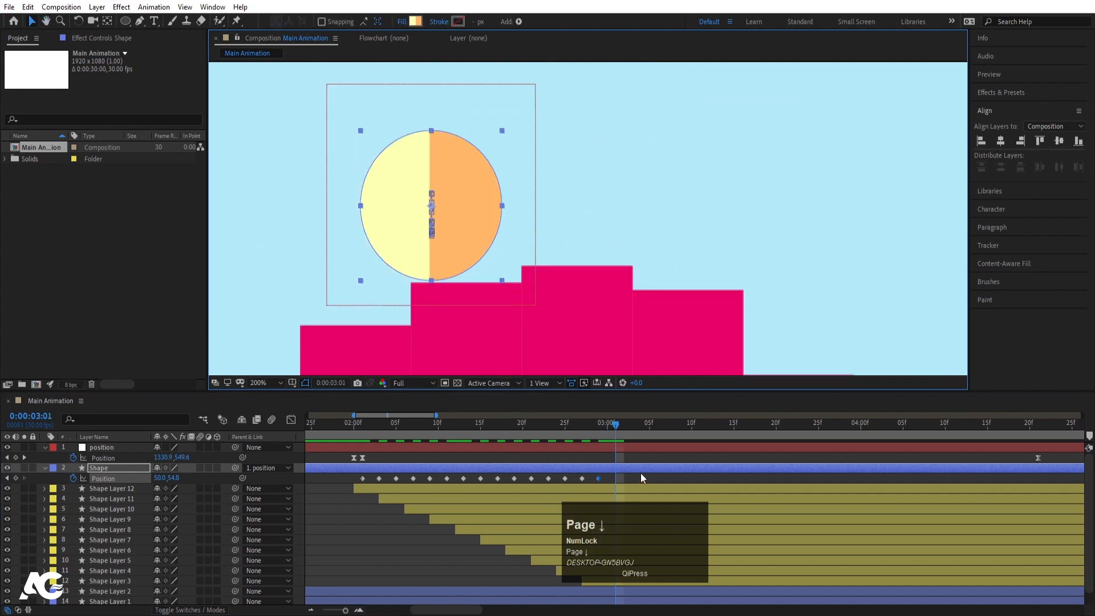
key("Down")
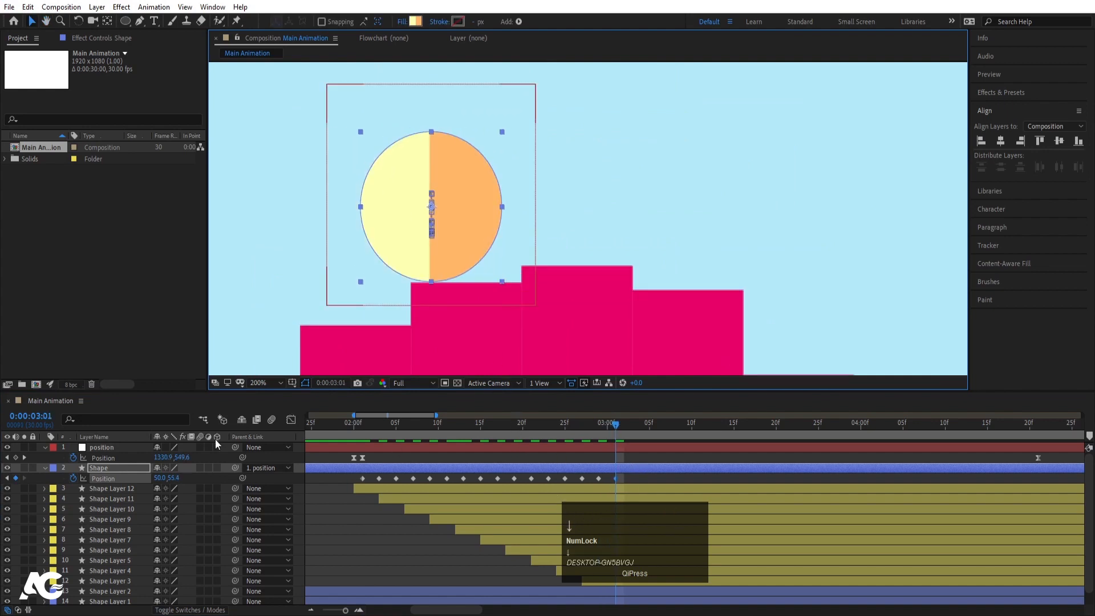
left_click(98, 448)
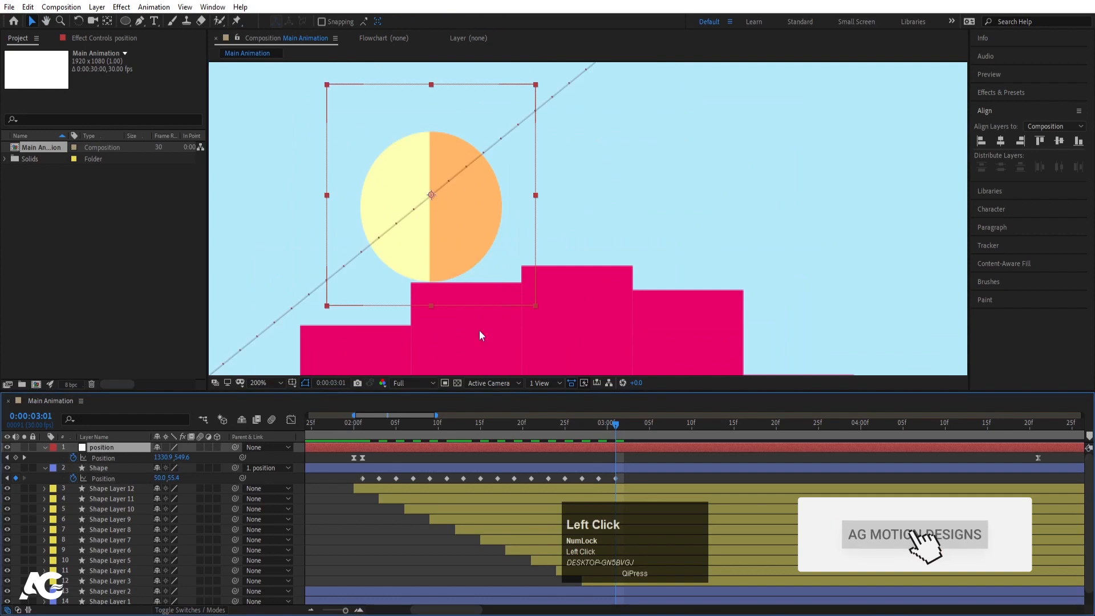
left_click(114, 470)
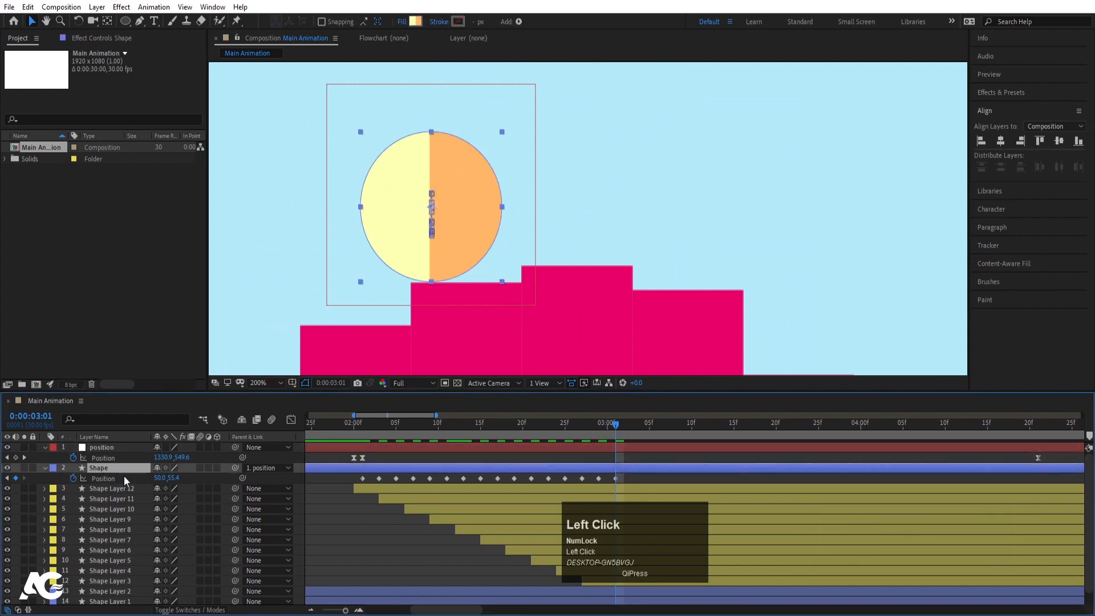
left_click(105, 447)
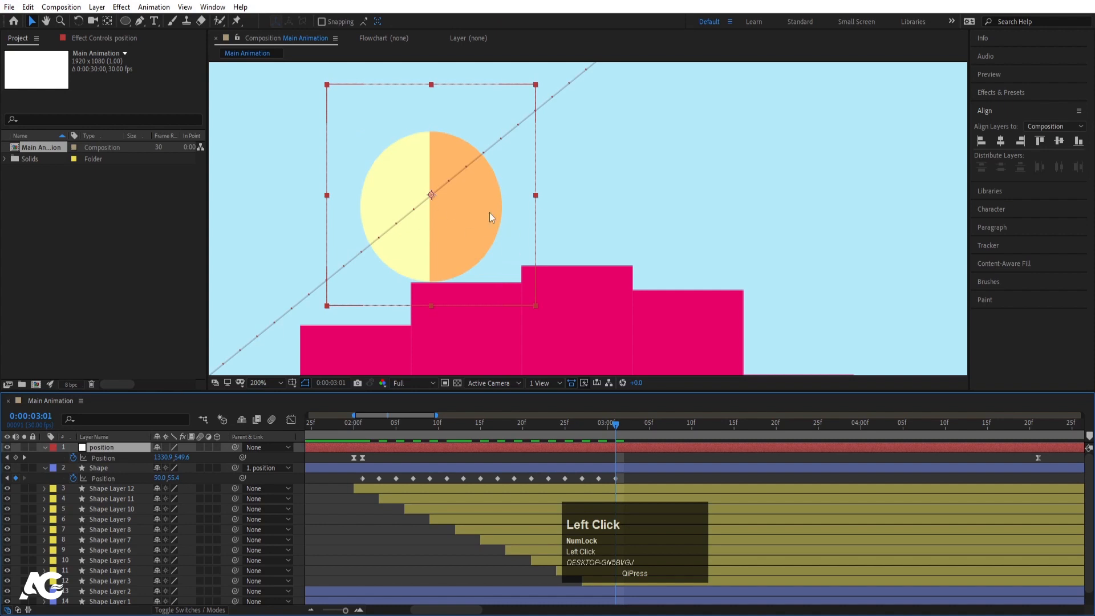
- At 0:00:03:03, lower the Shape layer to a Y position of 58.7 so the ball touches the stair beneath it
left_click(637, 469)
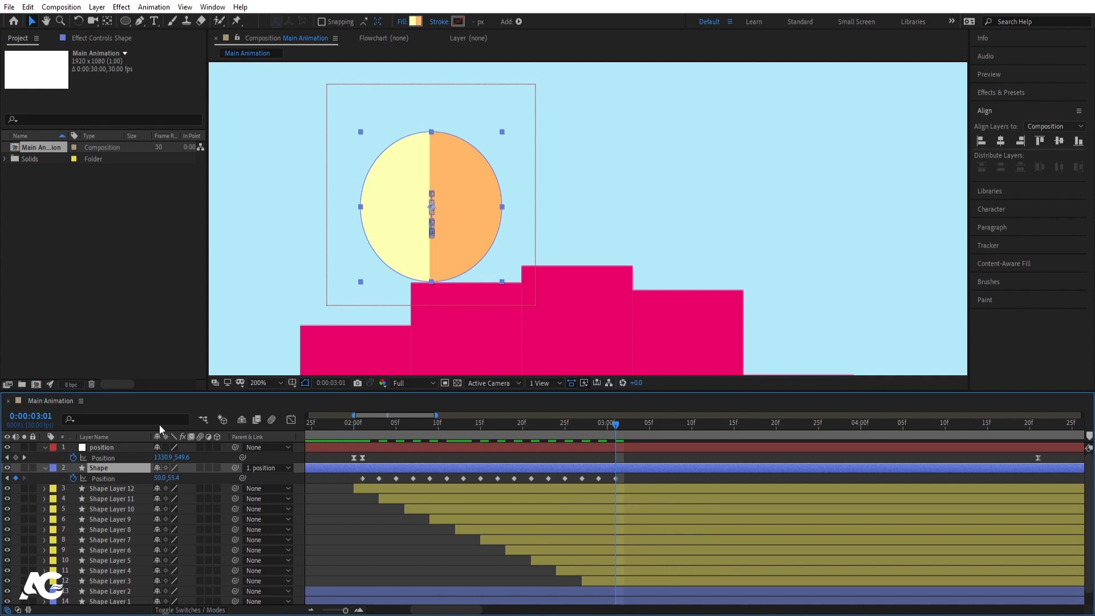
key("Page_Down")
key("Page_Down")
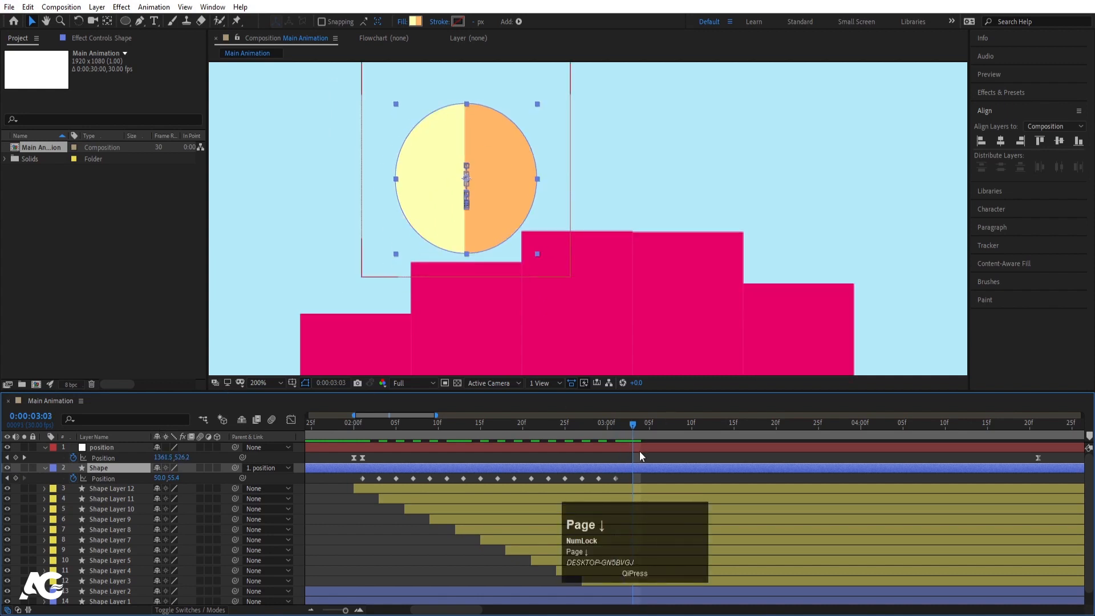
key("Down")
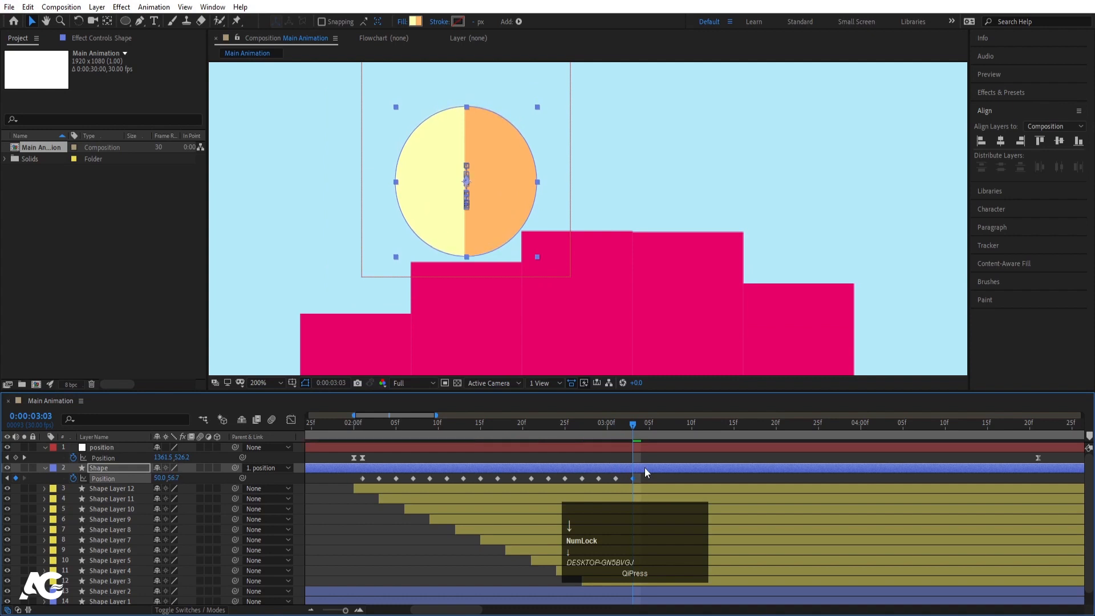
key("Down")
key("Down")
- At 0:00:03:05, raise the Shape layer to a Y position of 46.6 so the ball sits level with the next stair's top
key("Page_Down")
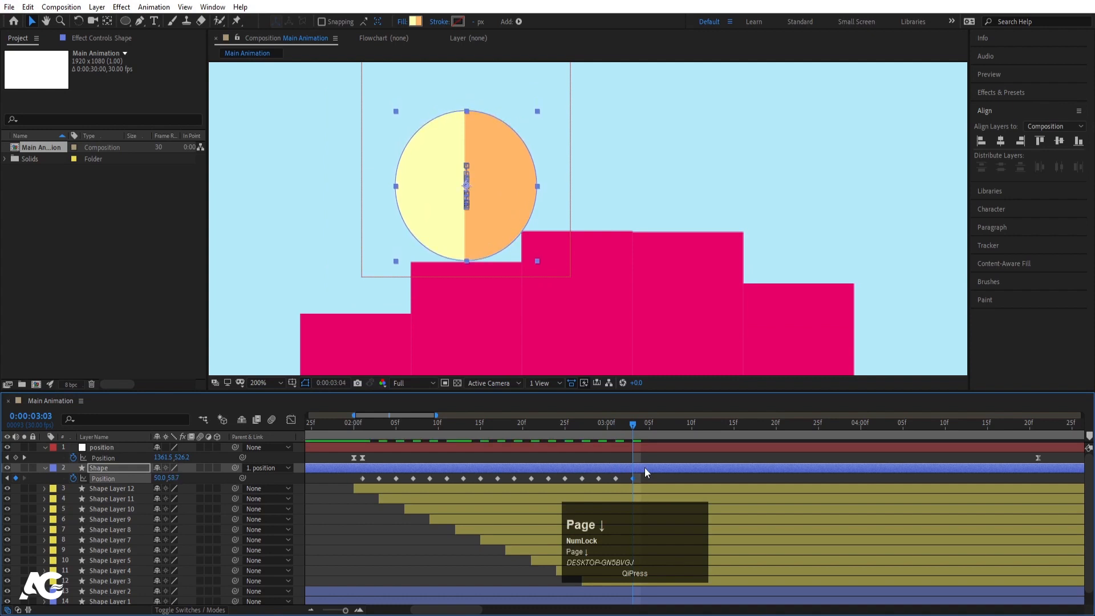
key("Page_Down")
key("Up")
key("Up")
key("Up")
key("Up")
key("Up")
key("Up")
key("Up")
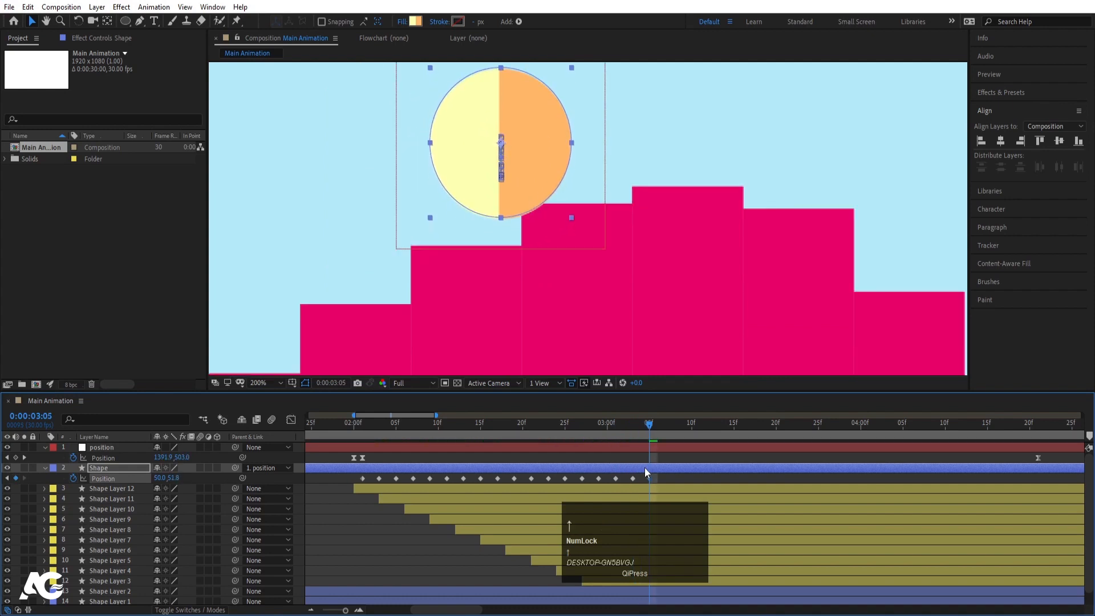
key("Up")
key("Up")
key("Up")
key("Up")
key("Up")
- At 0:00:03:07, lower the Shape layer to a Y position of 47.7 so the ball rests on the stair
key("Page_Down")
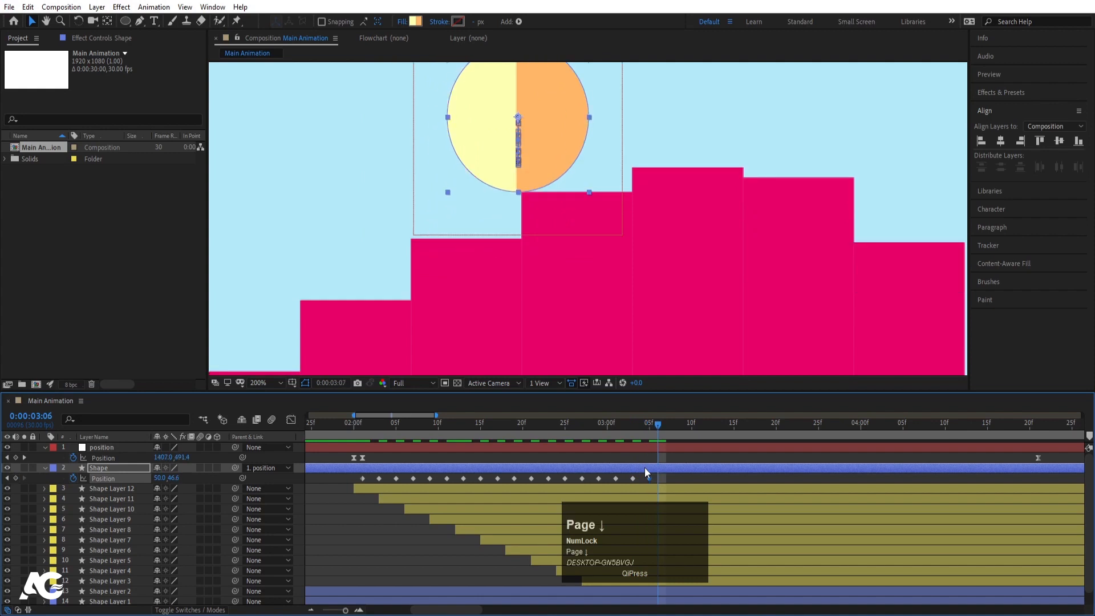
key("Page_Down")
key("Down")
key("Down")
key("Down")
- At 0:00:03:09, lower the Shape layer to a Y position of 52.4 so the ball stays in contact with the stair beneath it
key("Page_Down")
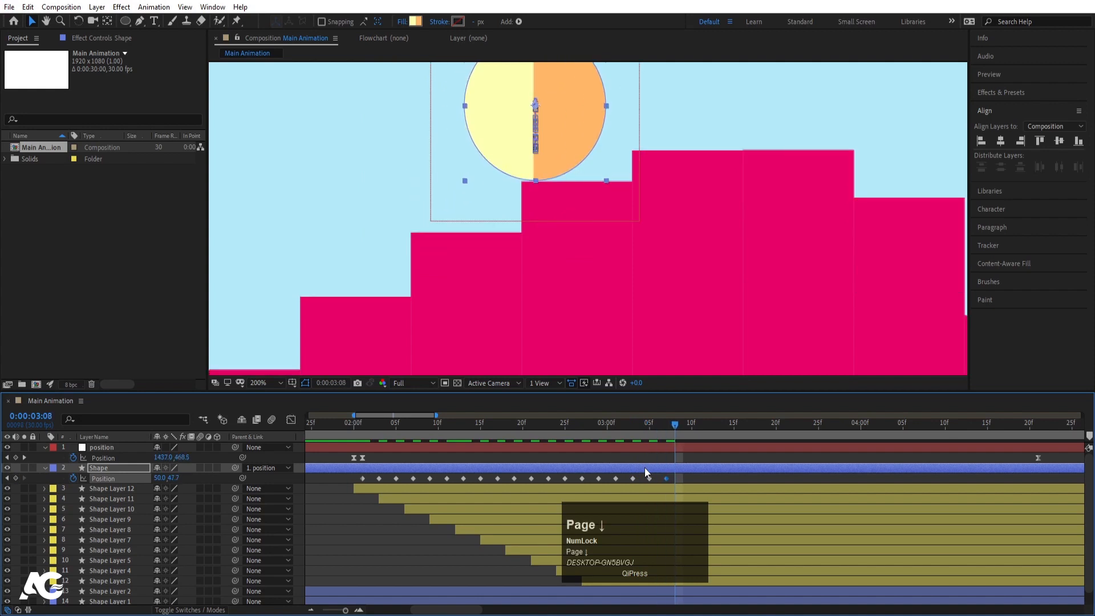
key("Page_Down")
key("Down")
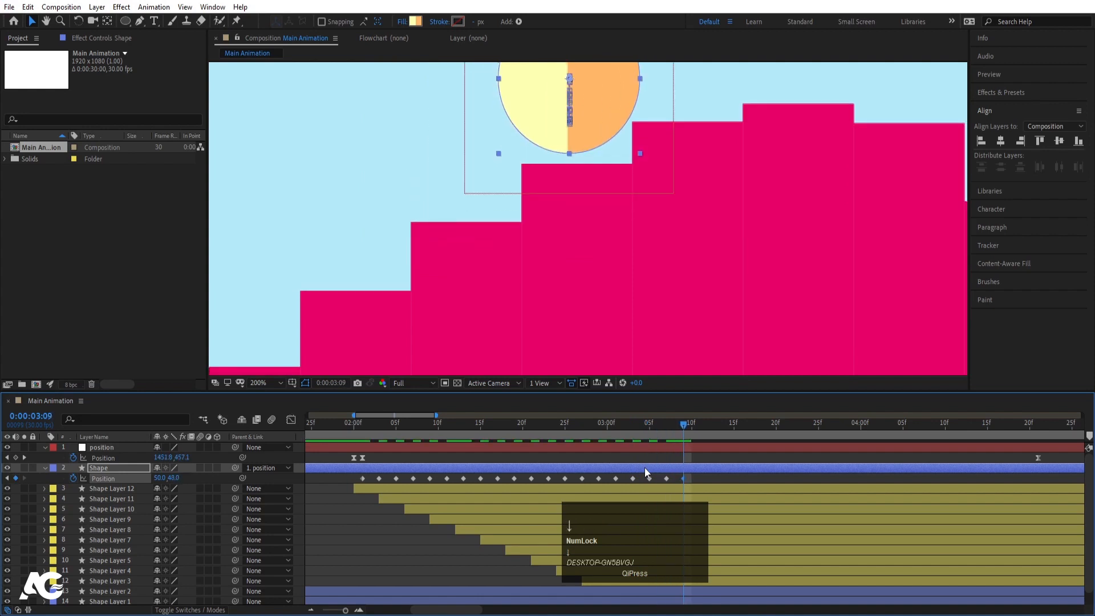
key("Down")
key("Down")
key("Down")
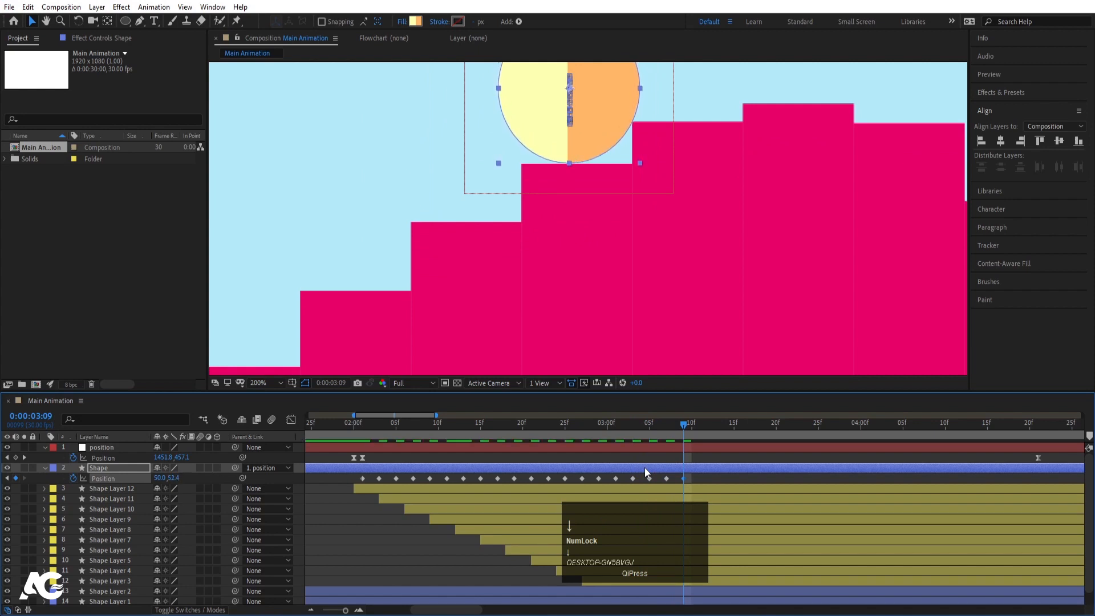
- At 0:00:03:11, raise the Shape layer to a Y position of 38.2 so the ball meets the next stair's corner
key("Page_Down")
key("Page_Down")
key("Up")
key("Up")
key("Up")
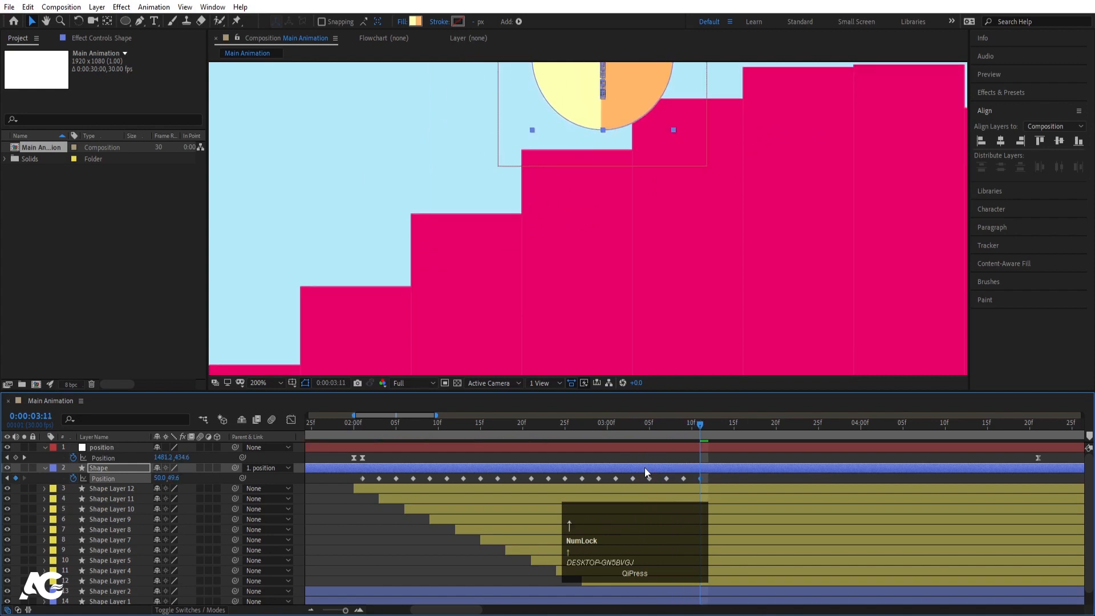
key("Up")
key("Up")
key("Up")
key("Up")
key("Up")
key("Up")
key("Up")
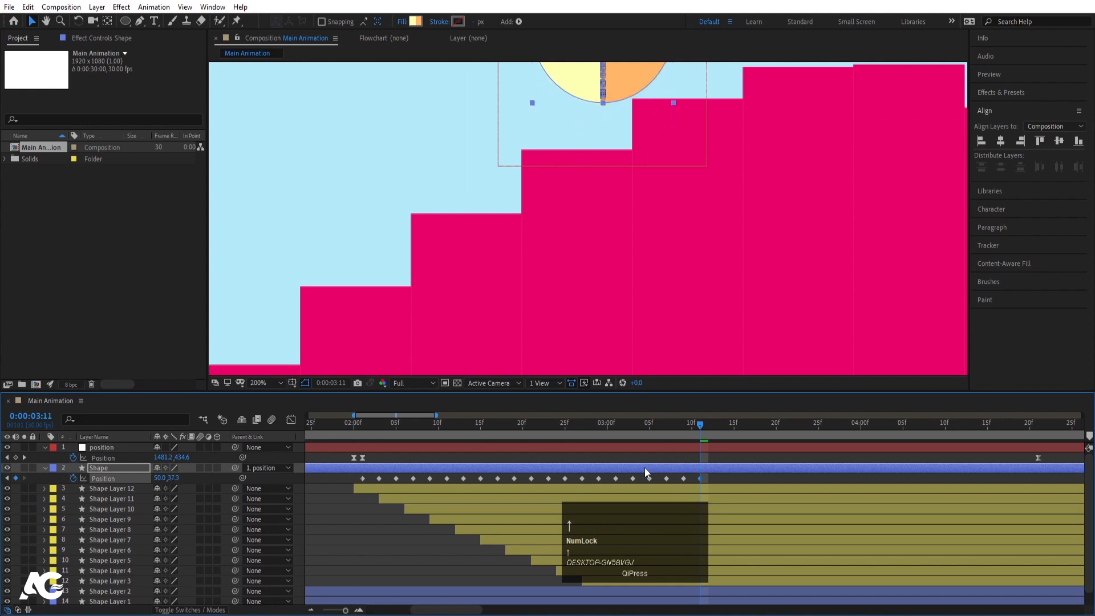
left_click_drag(726, 181, 501, 330)
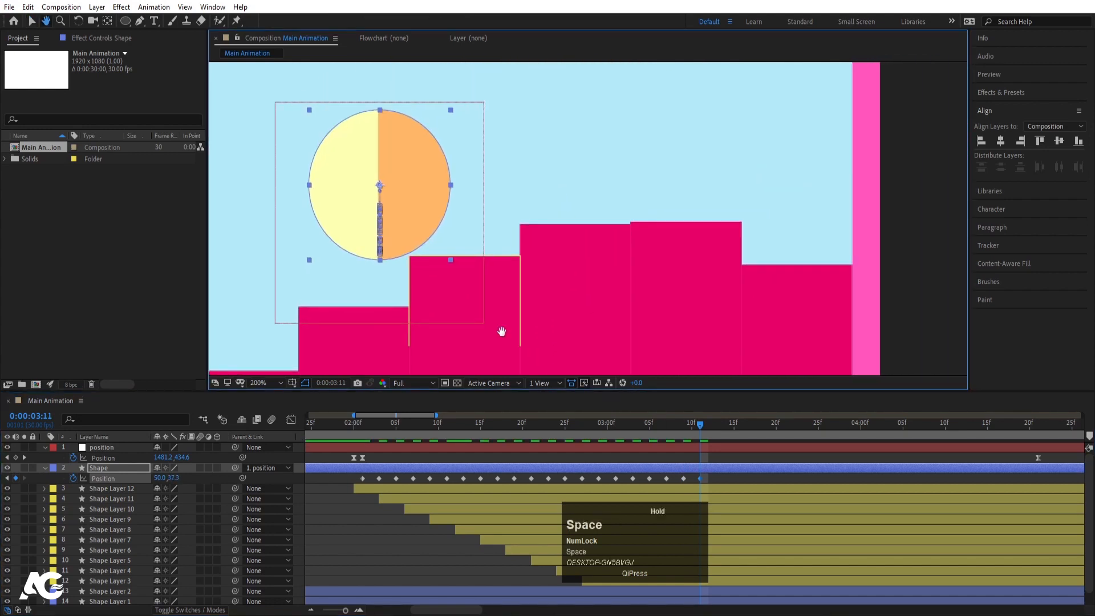
key("Down")
key("Down")
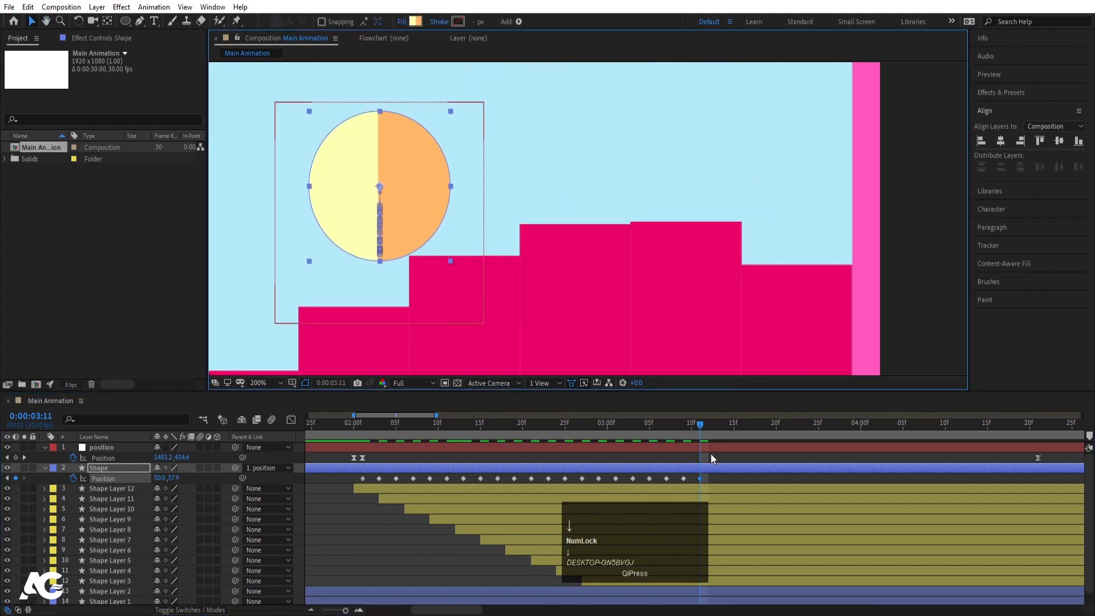
- At 0:00:03:13, lower the Shape layer slightly so the ball rests on top of the stair
left_click(705, 468)
key("Page_Down")
key("Page_Down")
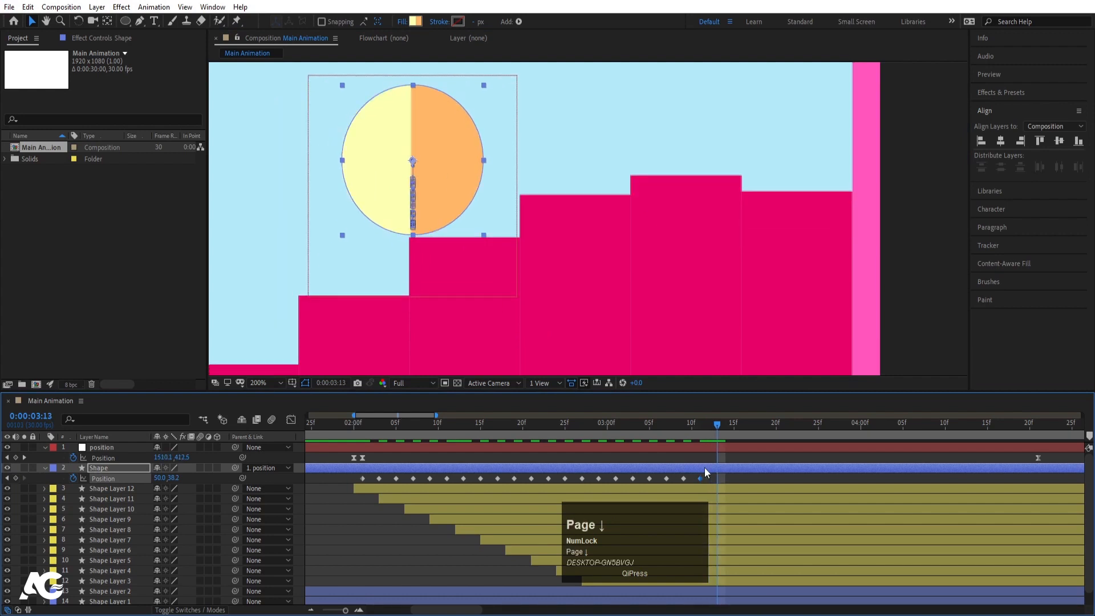
key("Down")
- At 0:00:03:15, lower the Shape layer to a Y position of 43.9 so the ball touches the stair beneath it
key("Page_Down")
key("Page_Down")
key("Down")
key("Down")
key("Down")
key("Down")
key("Down")
key("Down")
key("Down")
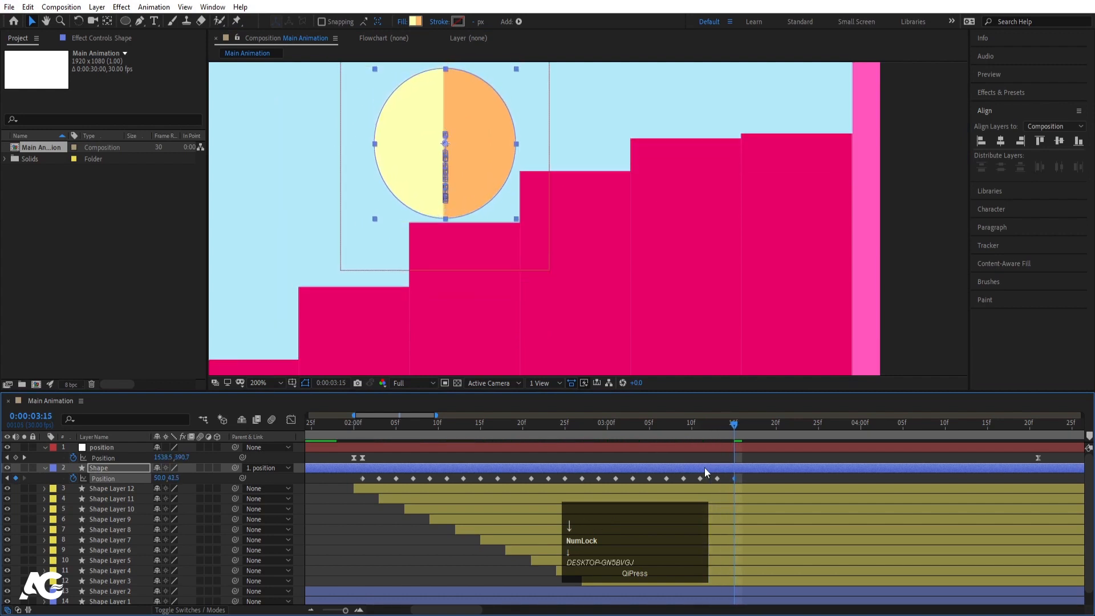
key("Down")
key("Down")
key("Down")
- At 0:00:03:17, raise the Shape layer until the ball clears the corner of the next stair
key("Page_Down")
key("Page_Down")
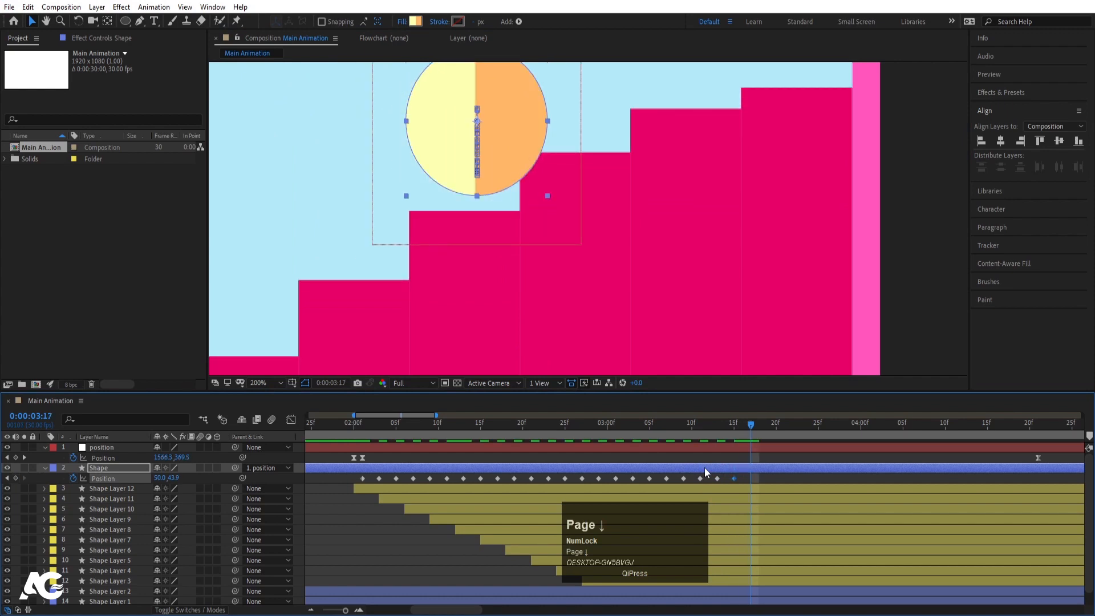
key("Down")
key("Up")
key("Up")
key("Up")
key("Up")
key("Up")
key("Up")
key("Up")
key("Up")
key("Up")
key("Up")
key("Up")
key("Up")
key("Up")
key("Up")
key("Up")
key("Up")
key("Up")
key("Up")
key("Up")
key("Up")
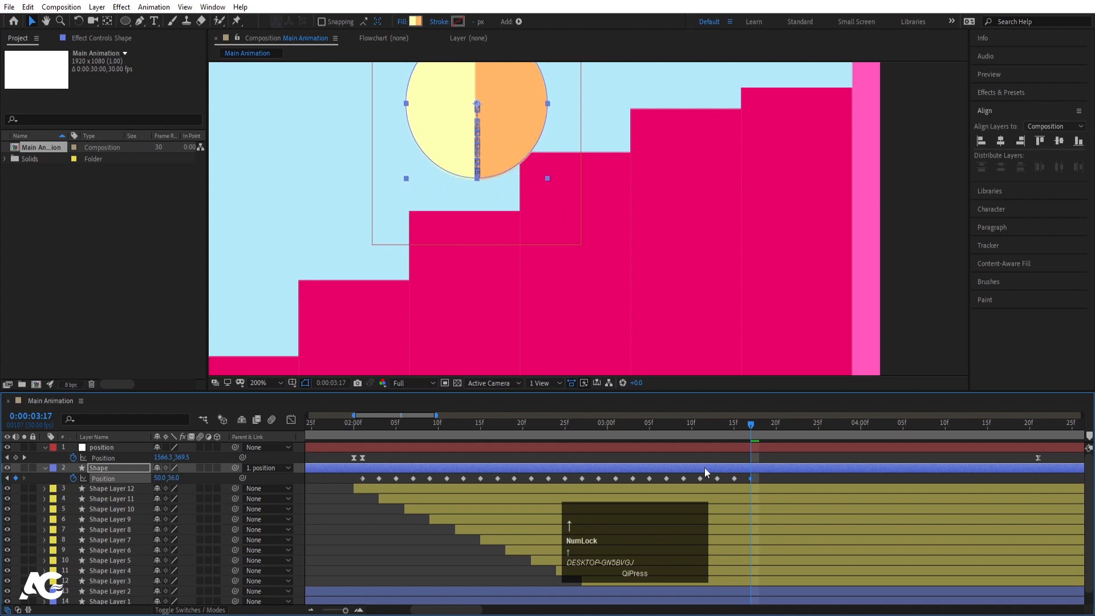
key("Up")
key("Up")
key("Up")
key("Up")
key("Up")
key("Up")
key("Up")
- Keyframe the Shape layer's Y position at 29.7 on 0:00:03:19 and 34.1 on 0:00:03:21 so the ball stays on the stair
key("Page_Down")
key("Page_Down")
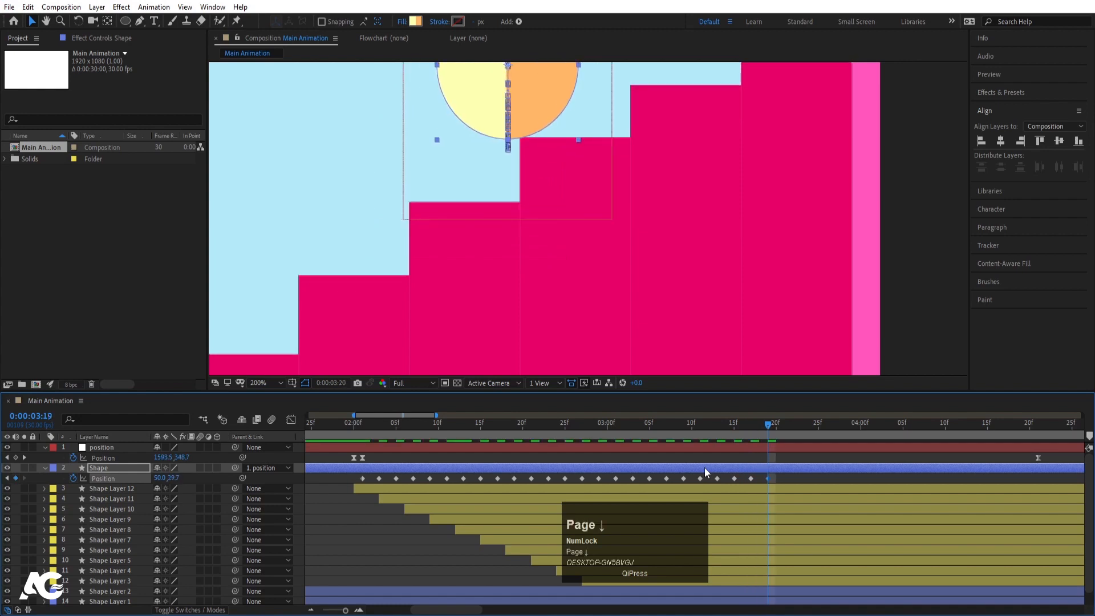
key("Page_Down")
key("Page_Down")
key("Down")
key("Down")
key("Down")
key("Down")
key("Down")
key("Down")
key("Down")
key("Down")
key("Down")
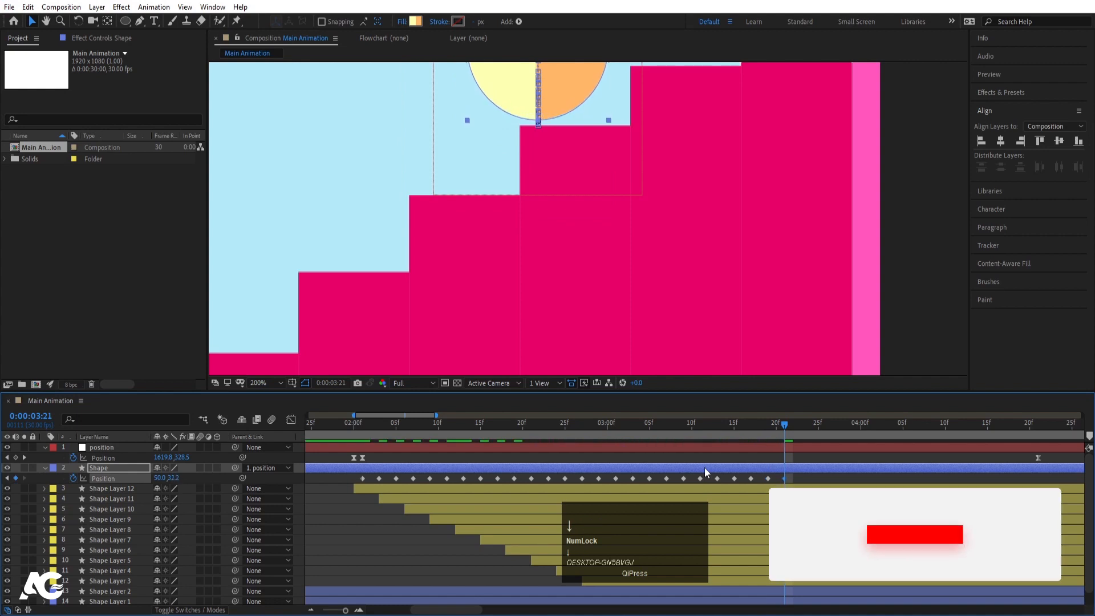
- Keyframe the Shape layer's Position on 0:00:03:23 and 0:00:03:25 so the ball keeps touching the stairs, and preview the motion
key("Page_Down")
key("Page_Down")
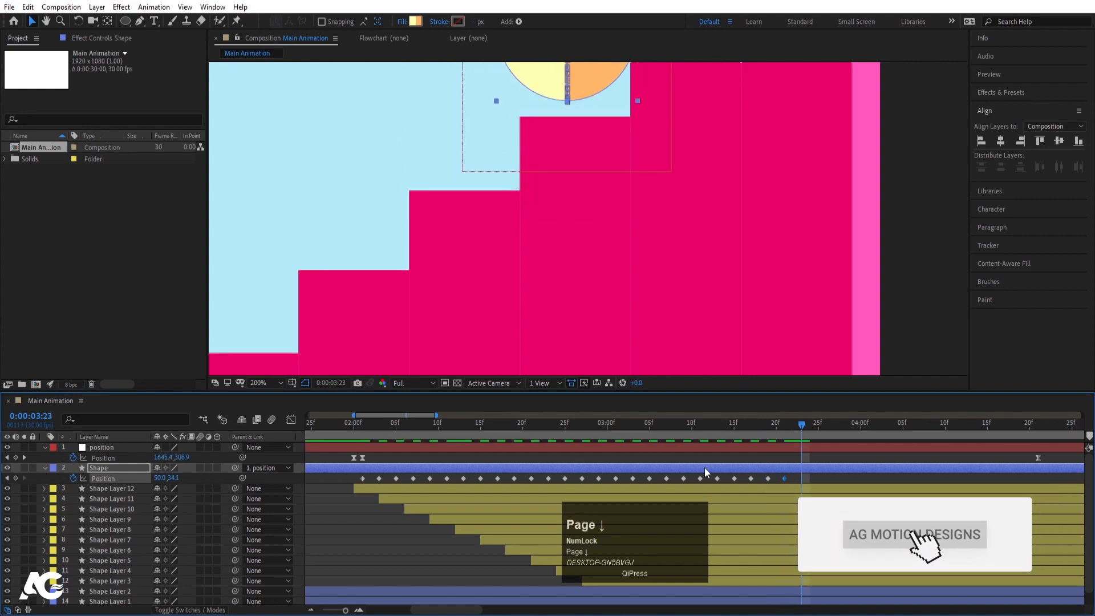
left_click_drag(751, 179, 617, 307)
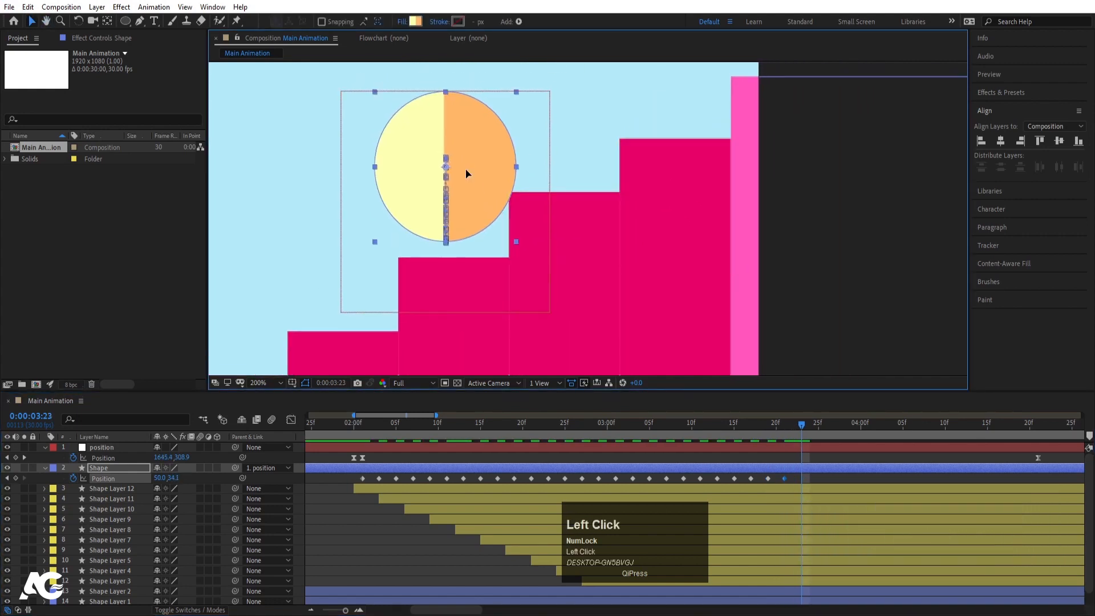
left_click_drag(467, 174, 505, 144)
key("Page_Down")
key("Page_Down")
left_click(779, 423)
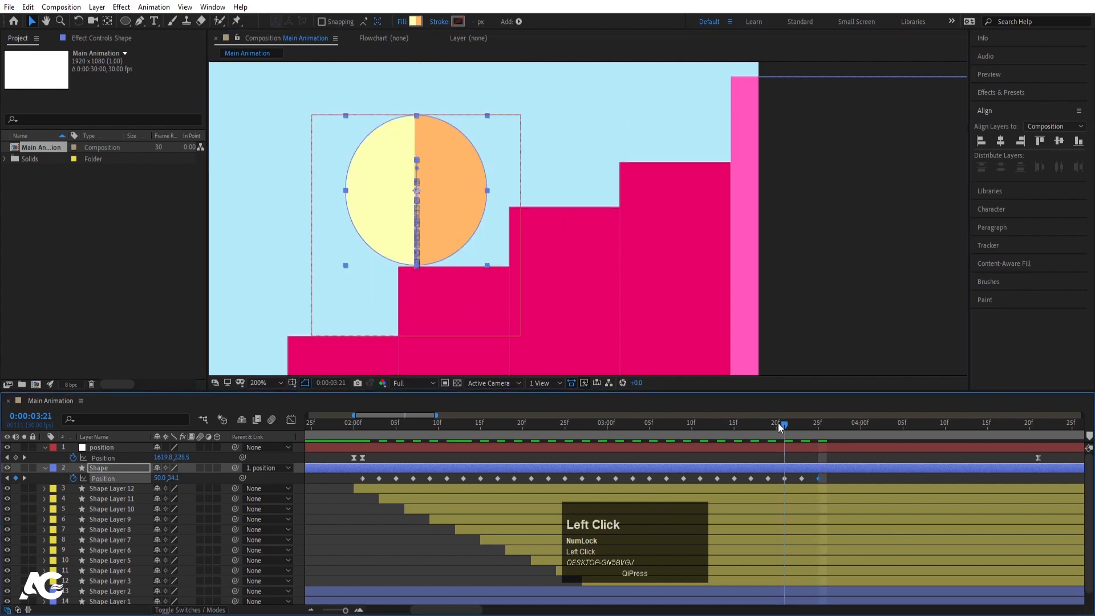
key("space")
- Keyframe the Shape layer's Position on 0:00:03:27, 0:00:03:29, 0:00:04:01 and 0:00:04:04 so the ball follows the last stairs
left_click_drag(822, 426, 835, 427)
left_click_drag(551, 113, 600, 121)
key("Page_Down")
key("Page_Down")
key("Page_Down")
key("Page_Down")
key("Page_Down")
key("Page_Down")
key("Page_Down")
- At 0:00:04:12, lower the Shape layer to a Y position of 36.3 so the ball rests on the top stair, and preview it
key("space")
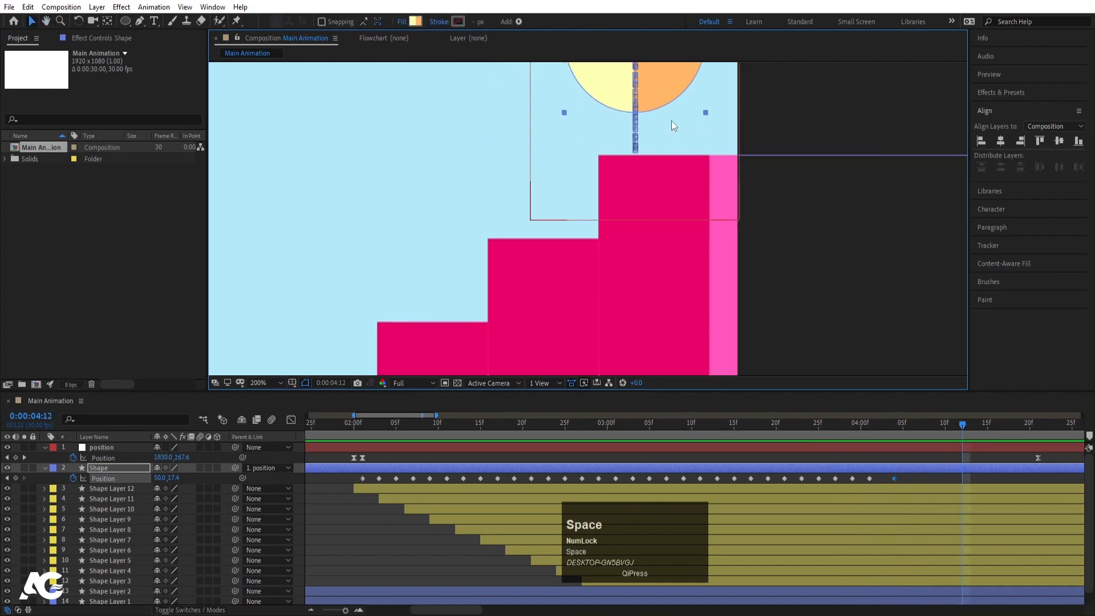
left_click_drag(663, 106, 664, 136)
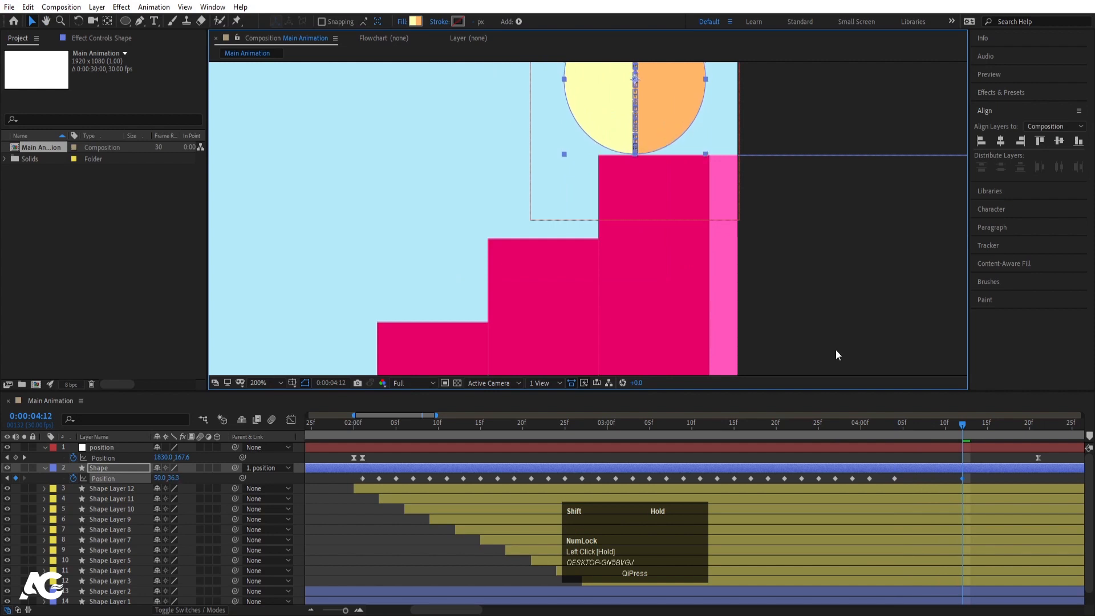
left_click(897, 422)
key("space")
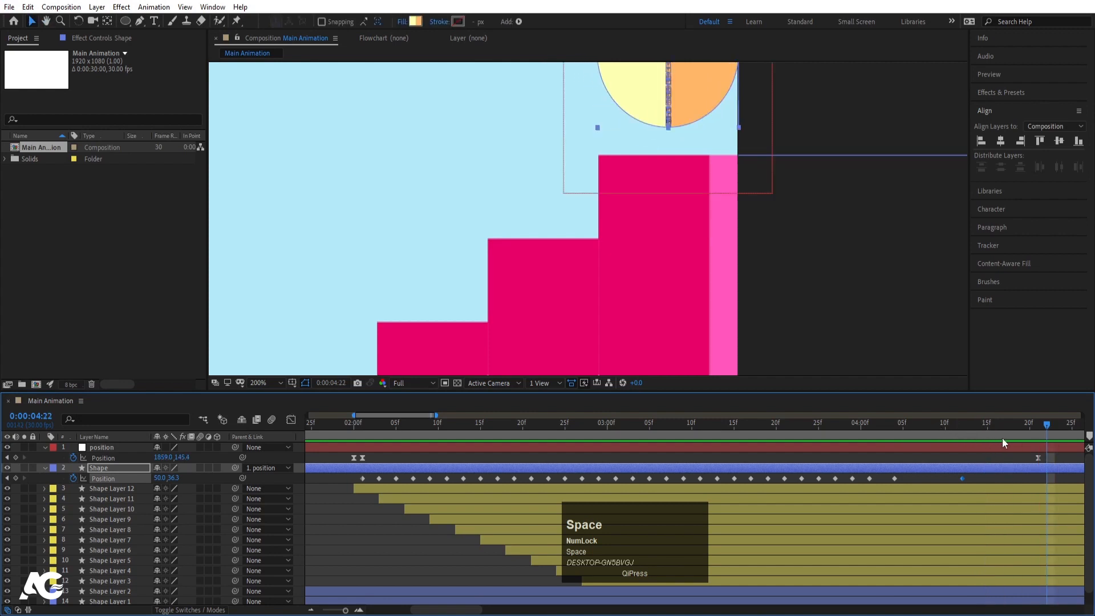
- At 0:00:04:21, lower the Shape layer to a Y position of 48.8 so the ball sits on the top stair, and preview it
key("j")
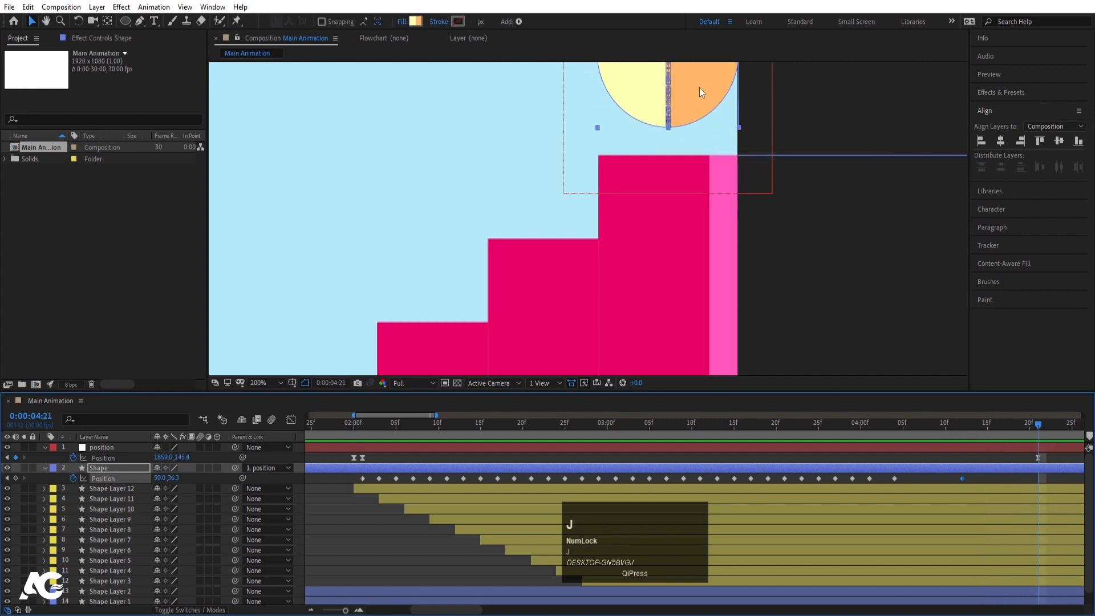
left_click_drag(699, 87, 699, 117)
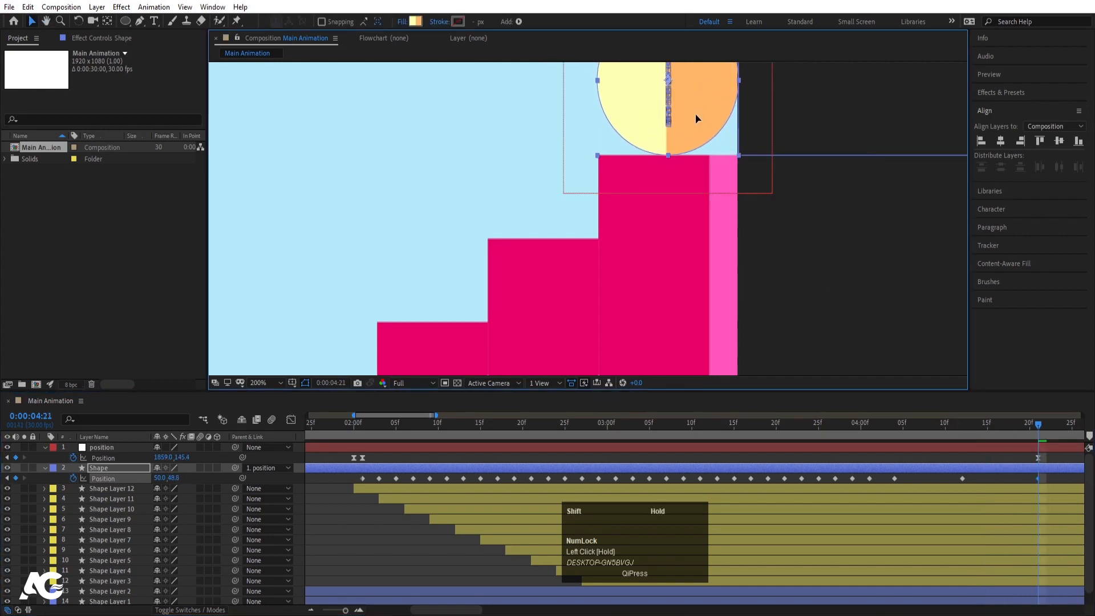
left_click_drag(959, 426, 894, 429)
key("space")
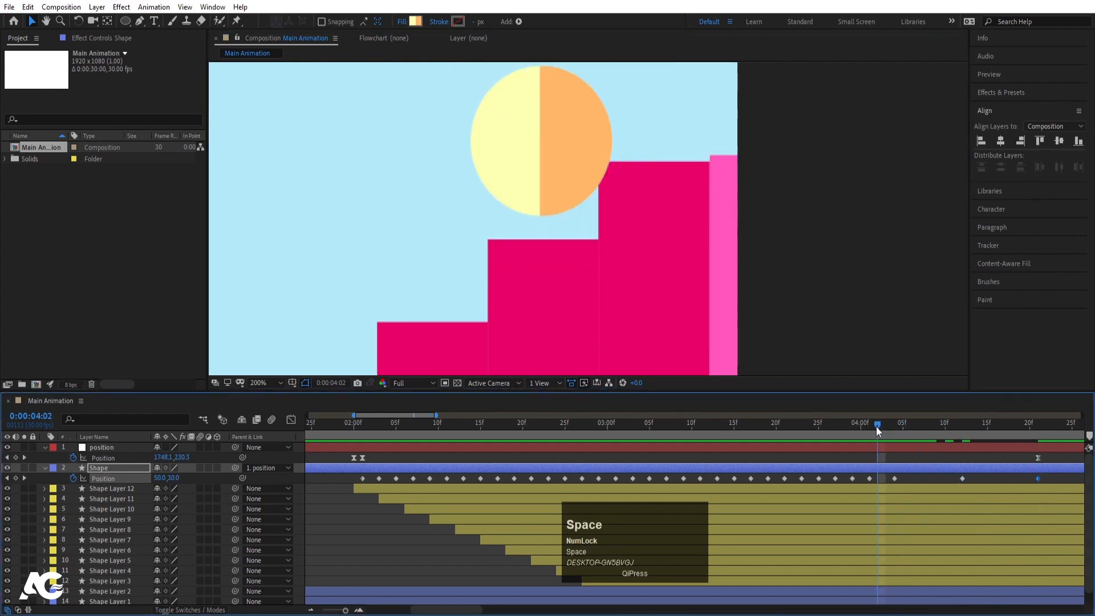
key("space")
scroll(552, 304, "down", 2)
key("space")
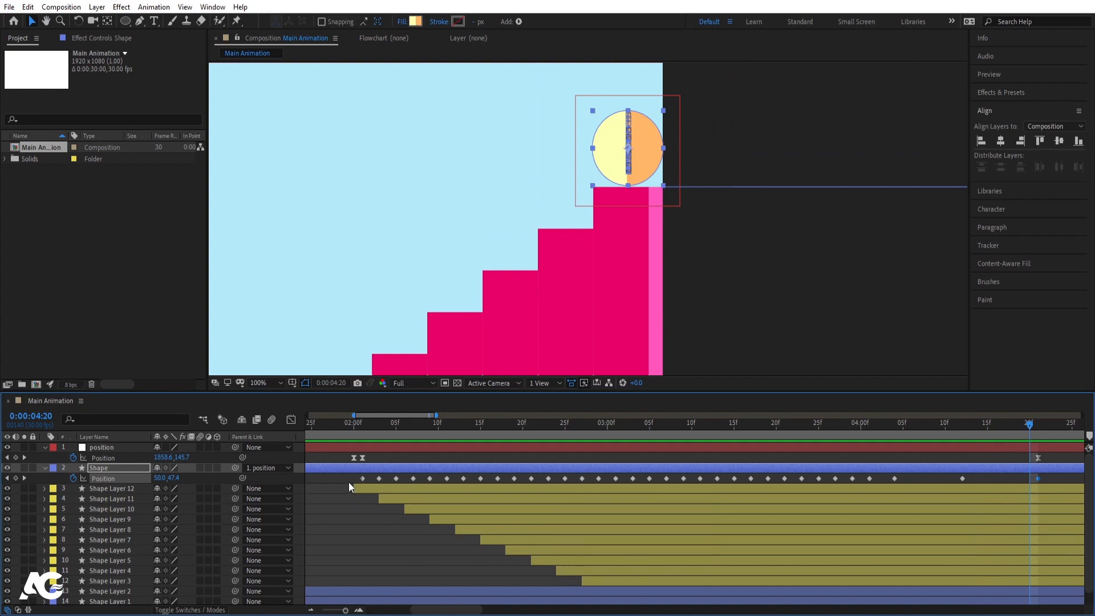
- Set the spatial interpolation of all the Shape layer's Position keyframes to Linear and preview the final part of the motion
left_click_drag(348, 482, 940, 473)
left_click_drag(1053, 477, 1045, 476)
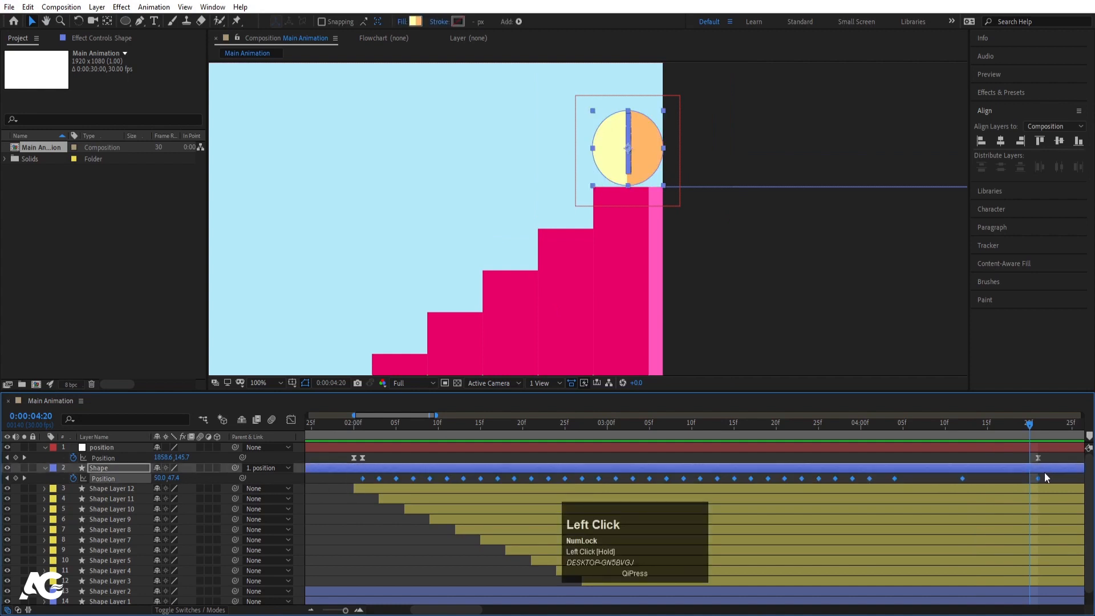
right_click(1039, 479)
left_click(1025, 405)
right_click(1045, 478)
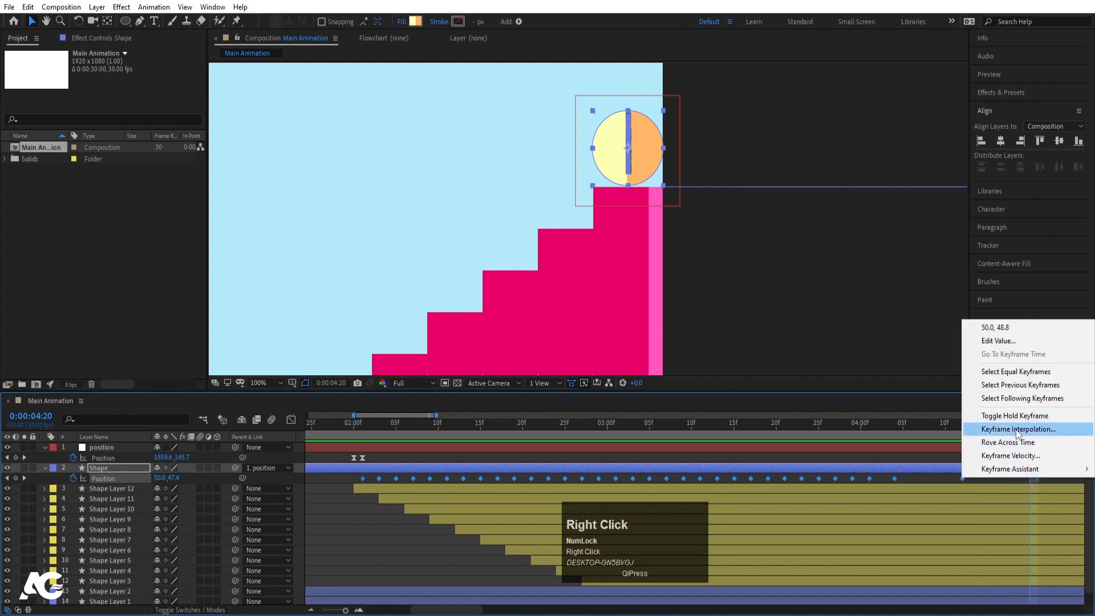
left_click(998, 420)
left_click(567, 288)
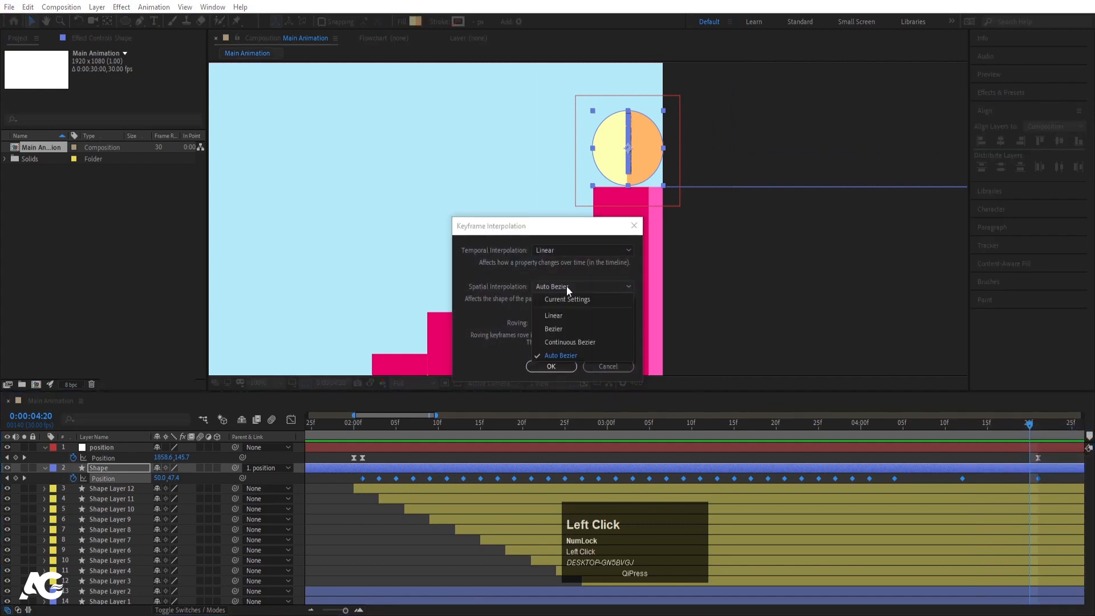
left_click(567, 315)
left_click(556, 366)
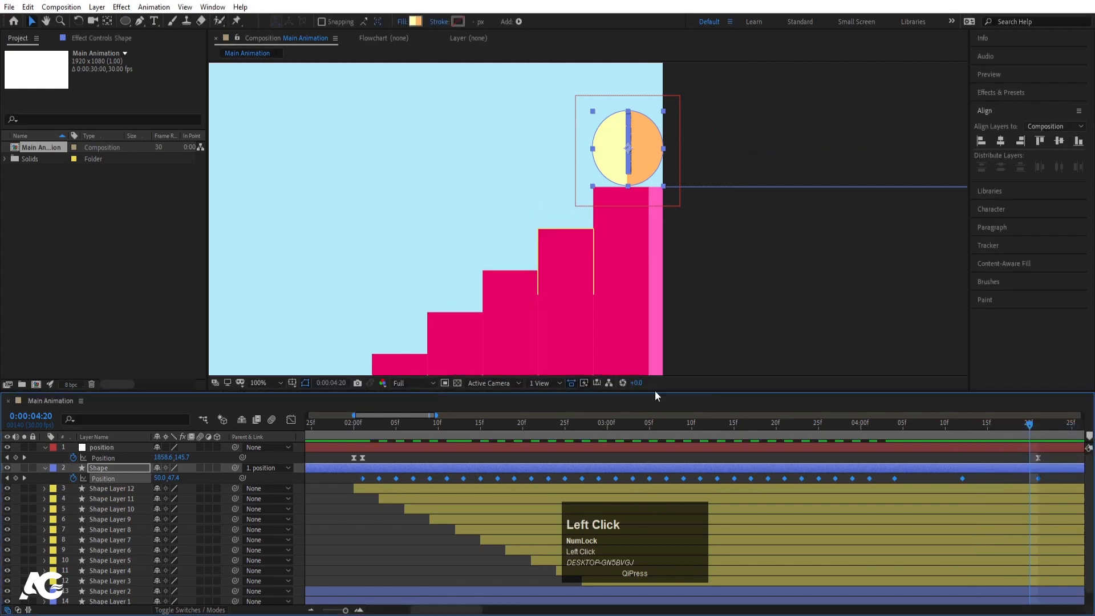
key("space")
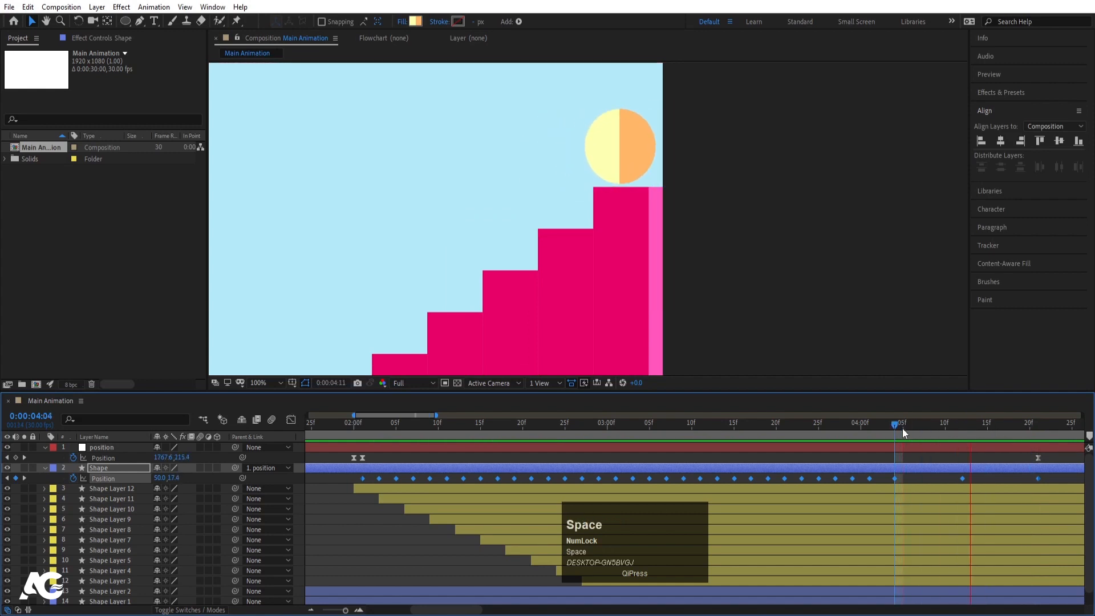
left_click(968, 433)
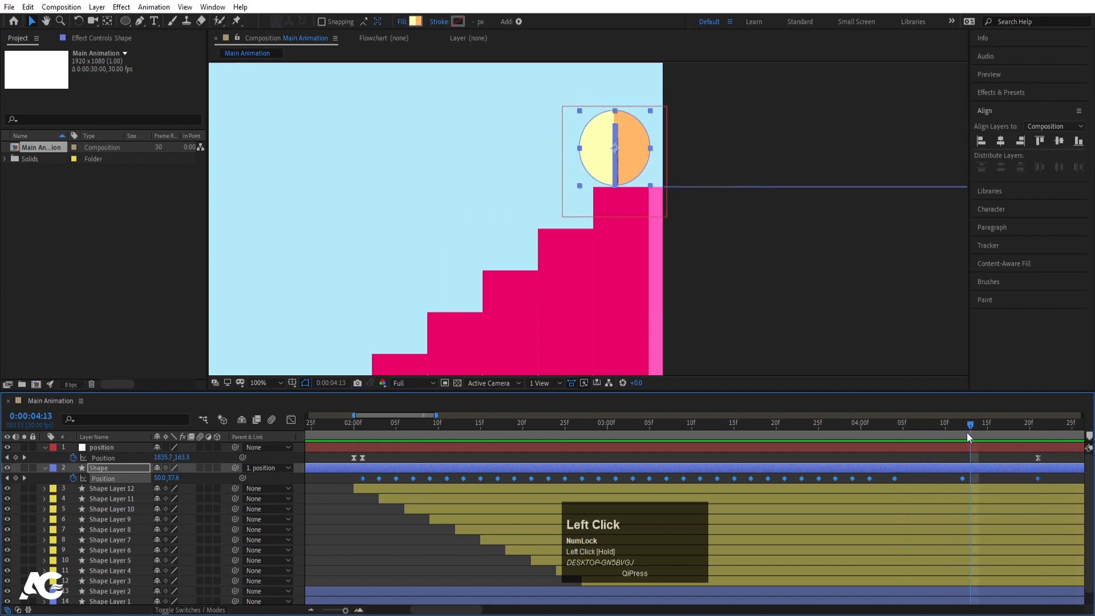
- At 0:00:04:16, lower the Shape layer to a Y position of 44.6, and delete its Position keyframe at 0:00:04:21
left_click(977, 481)
key("j")
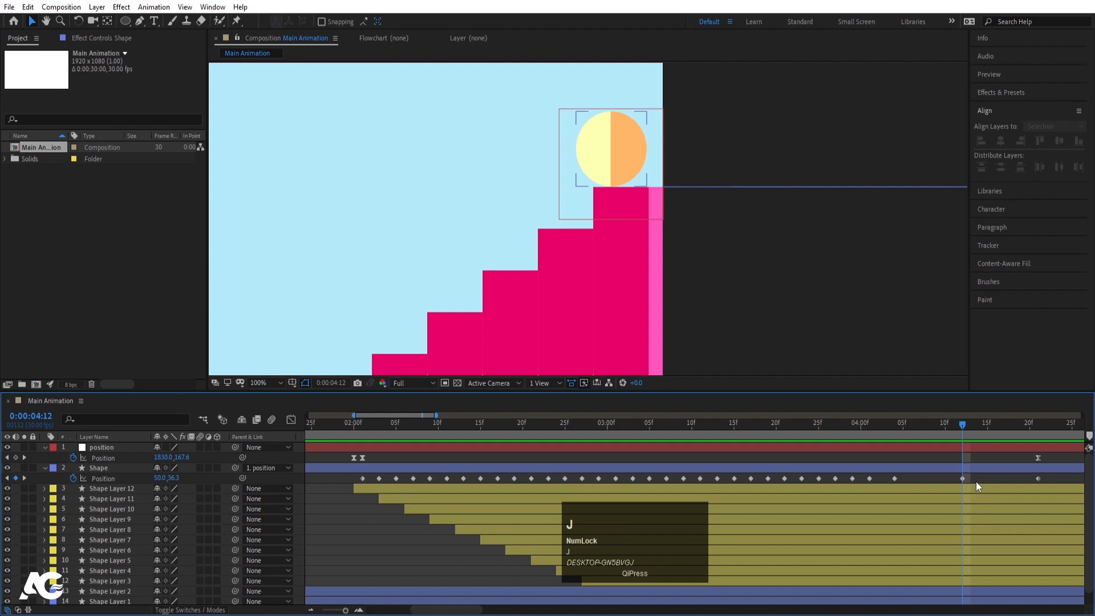
left_click(997, 434)
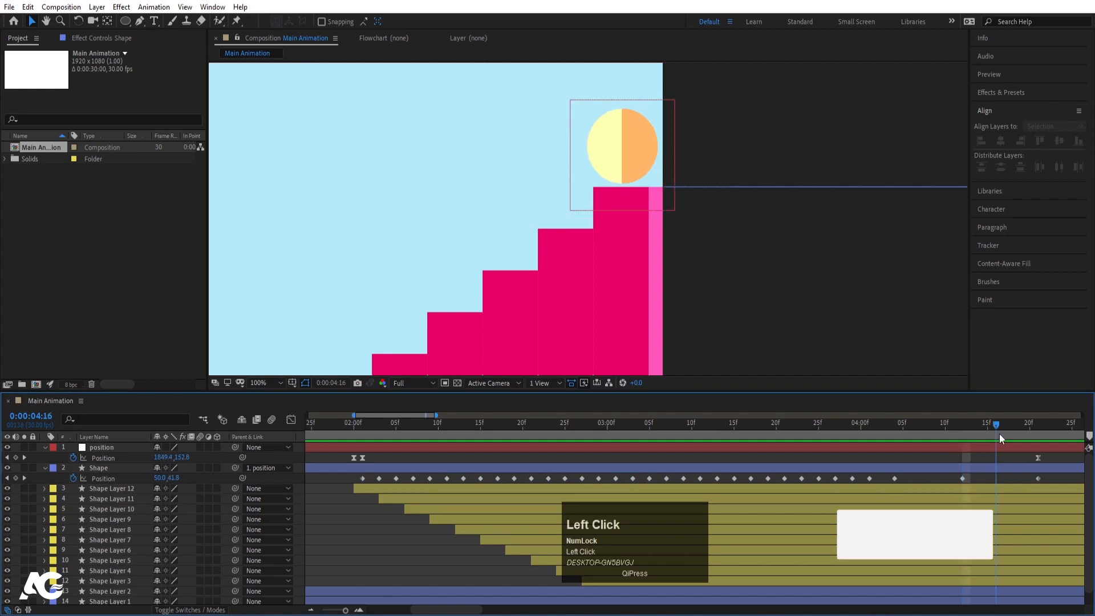
left_click(1001, 469)
key("Down")
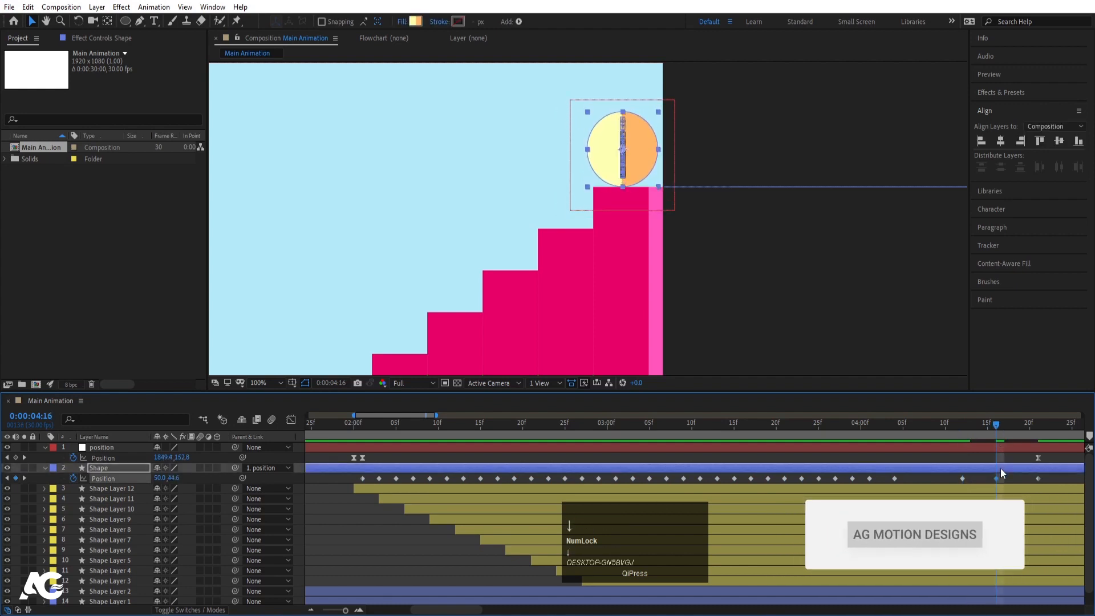
left_click(1037, 480)
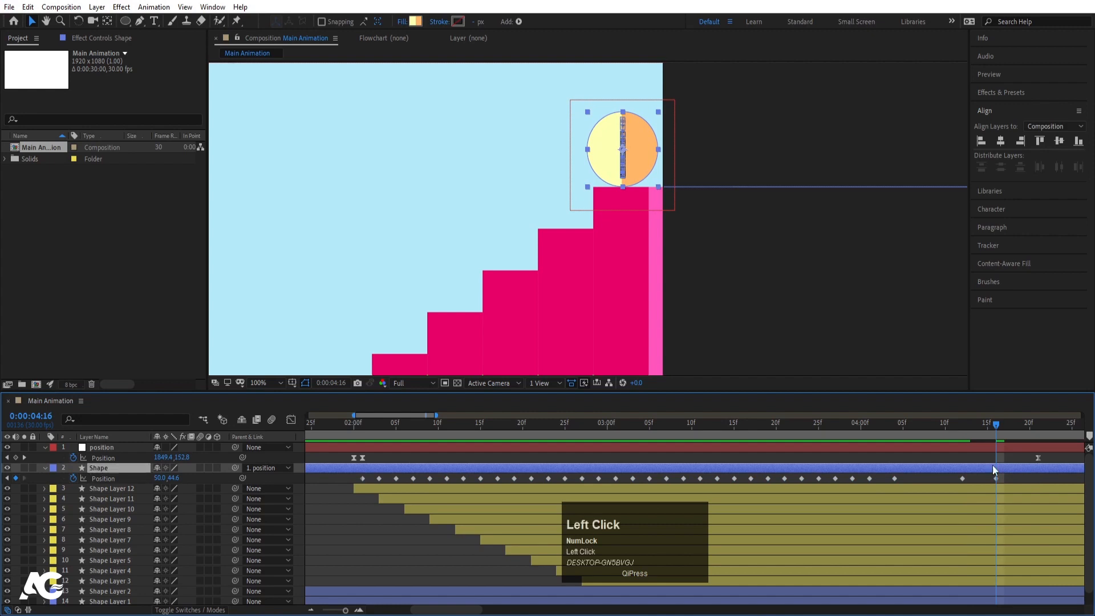
- Play back the ball's climb, including a full run from the first frame with the whole composition in view
key("space")
key("space")
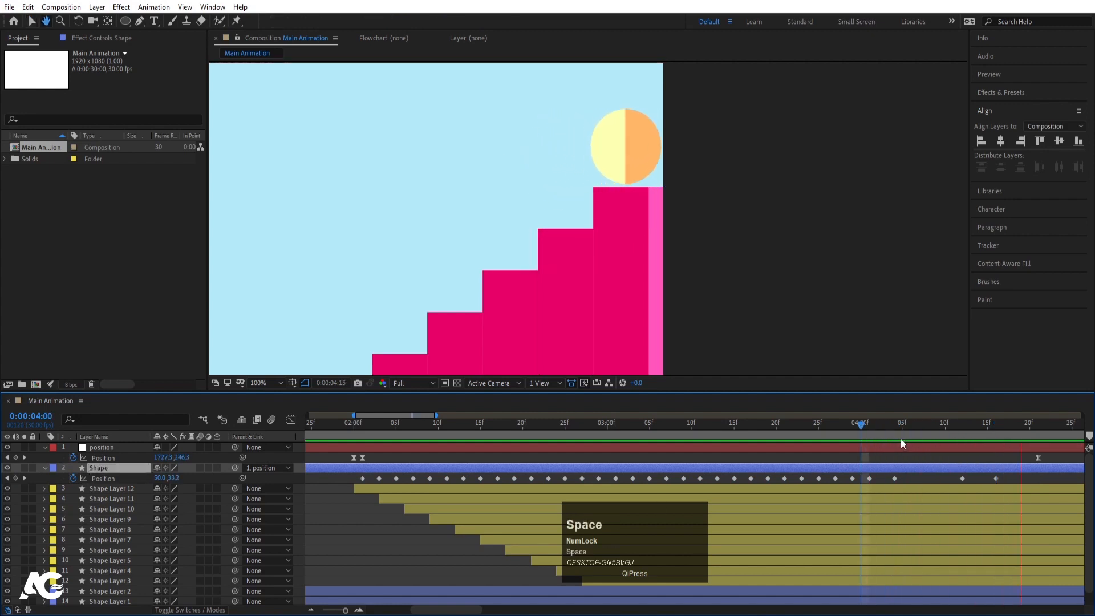
left_click_drag(723, 435, 225, 425)
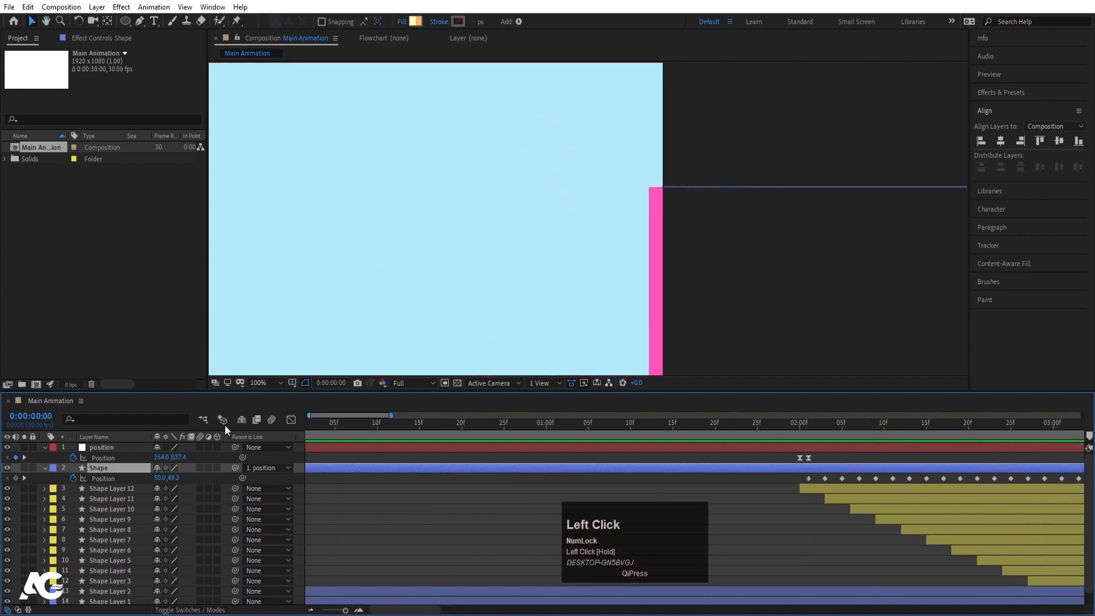
left_click(251, 377)
left_click(270, 399)
key("space")
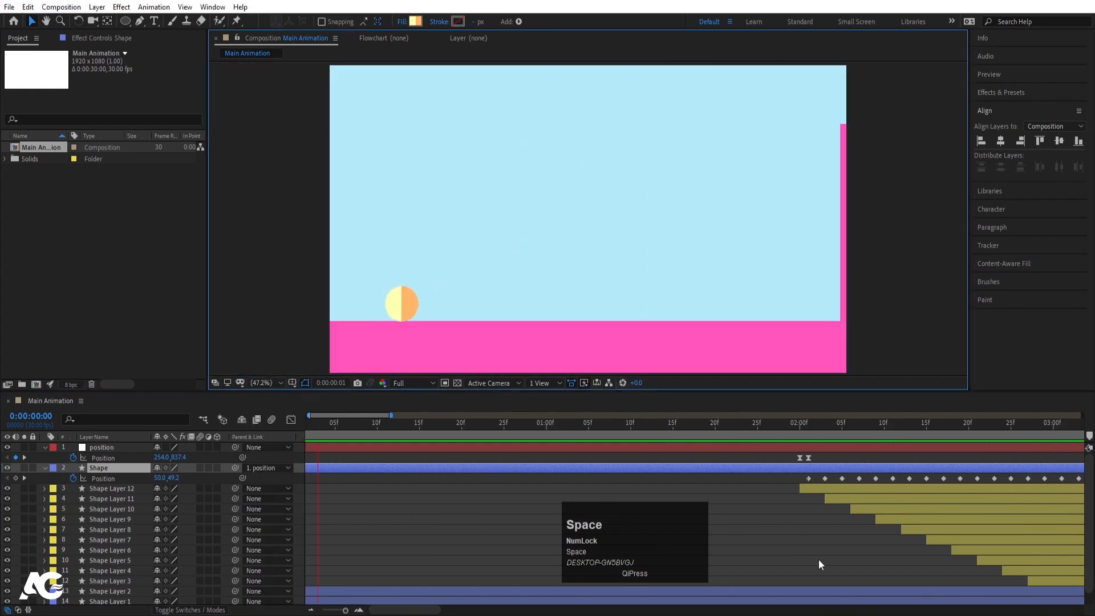
key("minus")
key("minus")
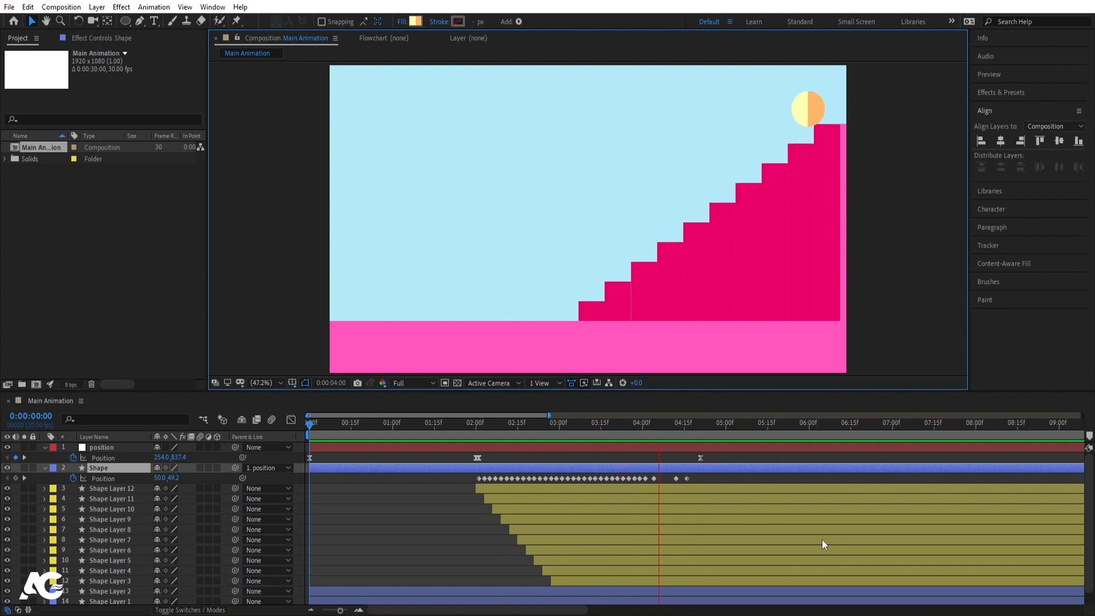
key("space")
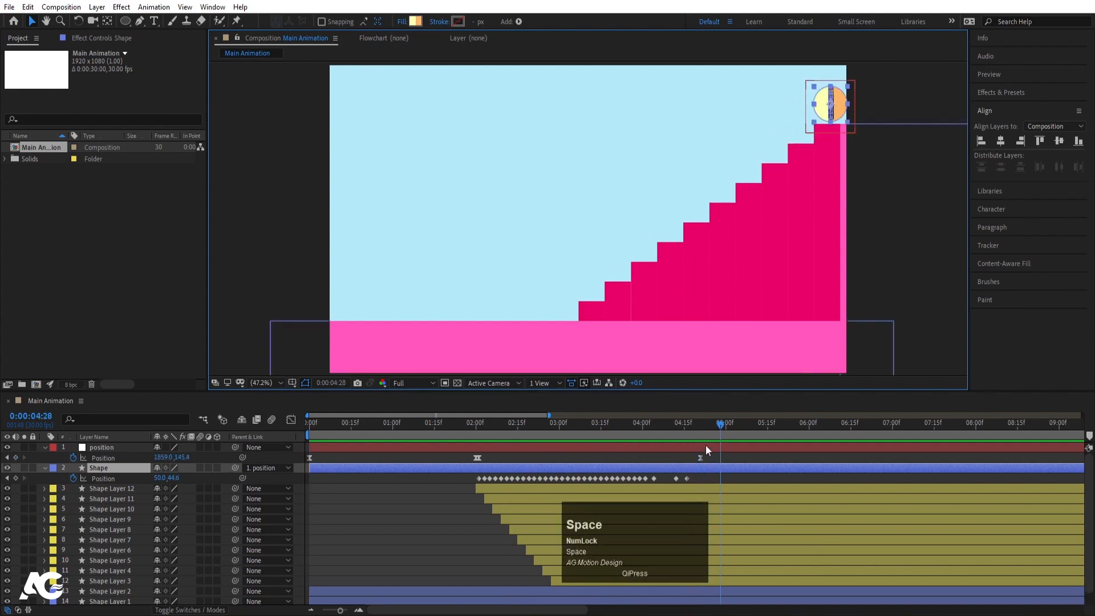
- At 0:00:04:21, lower the Shape layer to a Y position of 48.7 so the ball touches the top stair, and preview the result
key("j")
left_click(713, 469)
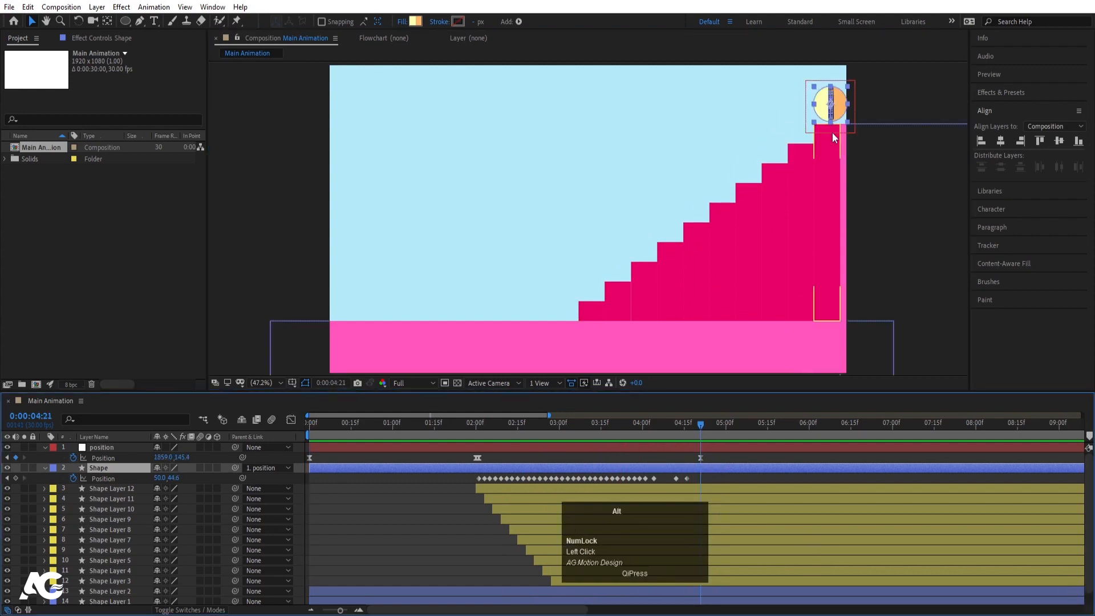
scroll(888, 81, "up", 4)
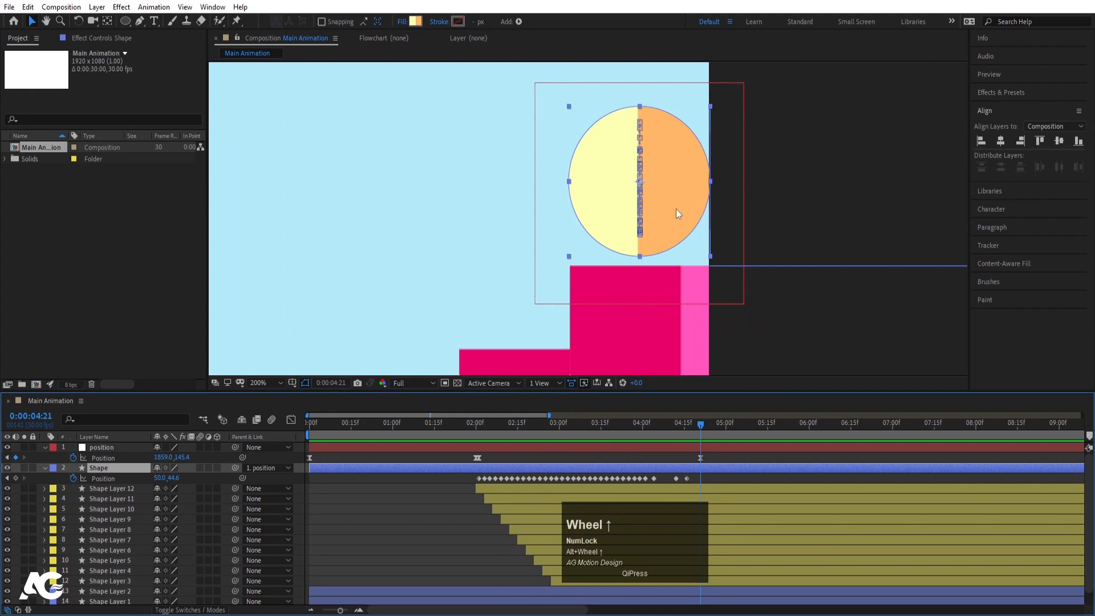
left_click_drag(676, 209, 677, 222)
key("space")
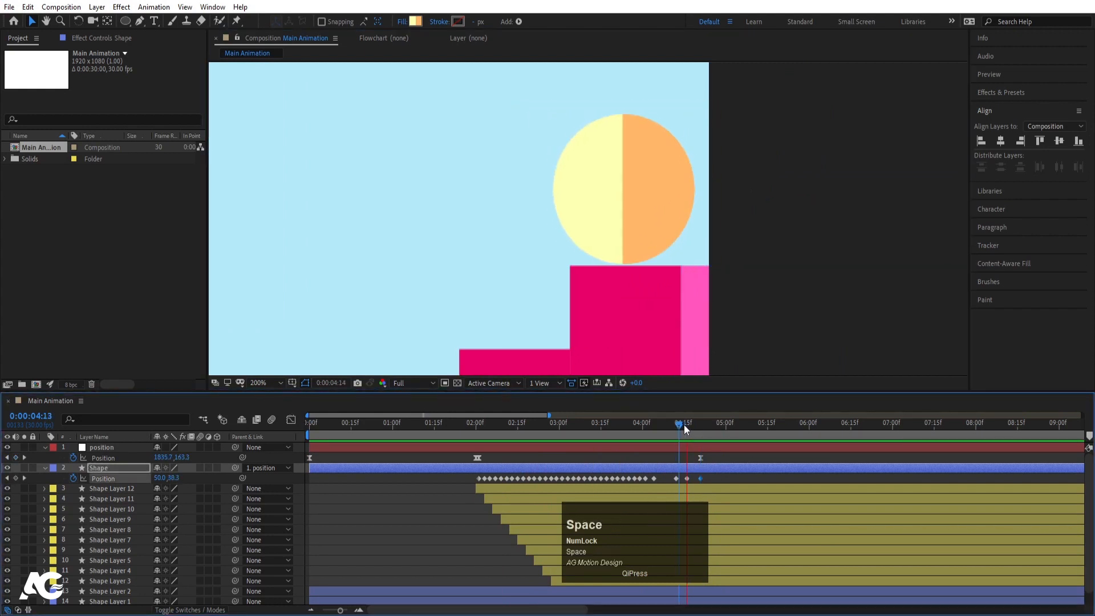
key("space")
left_click_drag(700, 428, 700, 428)
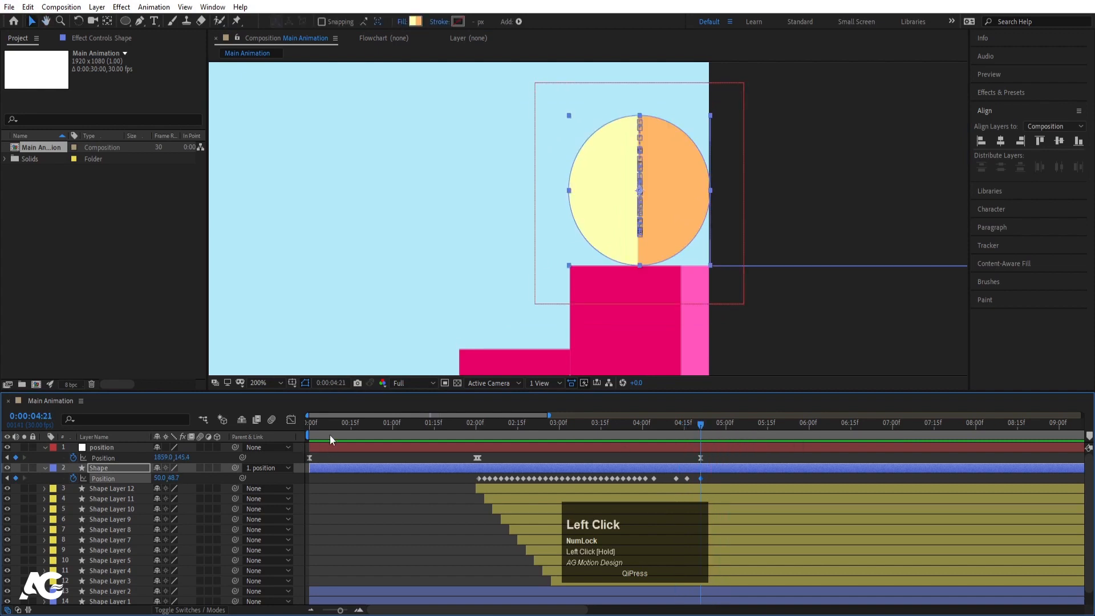
- Return to the first frame with the whole composition in view and collapse the layers' keyframed properties
left_click_drag(319, 431, 272, 431)
key("alt+slash")
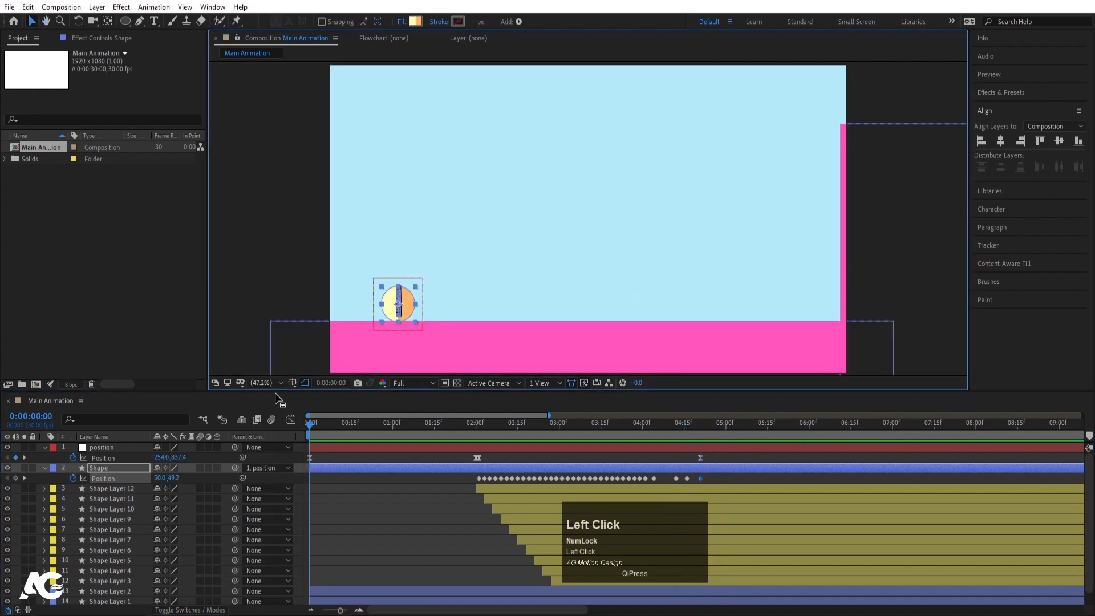
left_click(337, 503)
key("u")
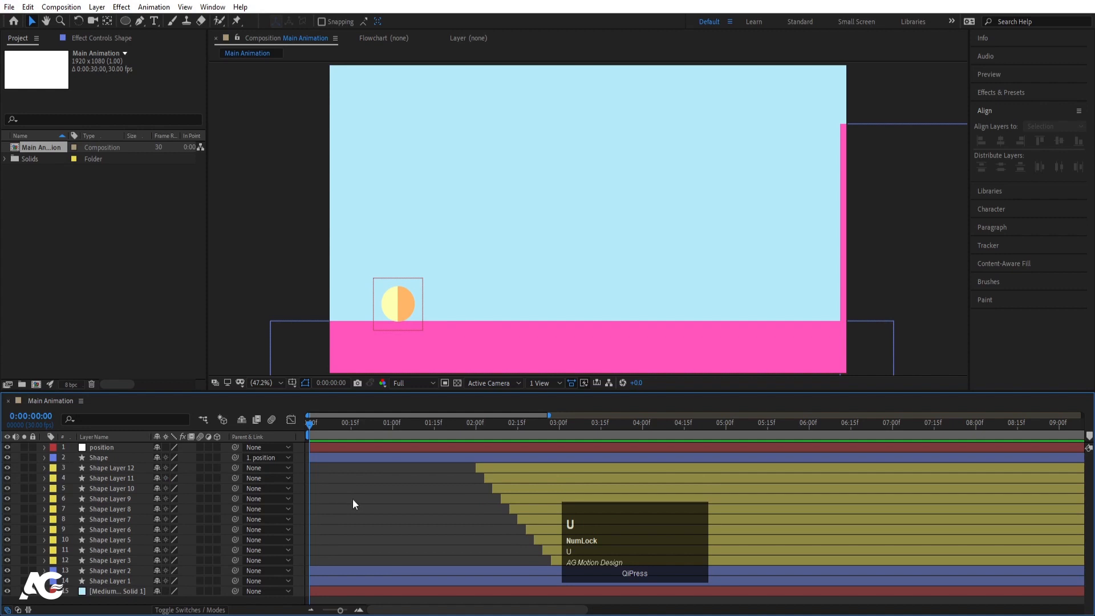
- Add a new null object to the Main Animation composition
right_click(297, 460)
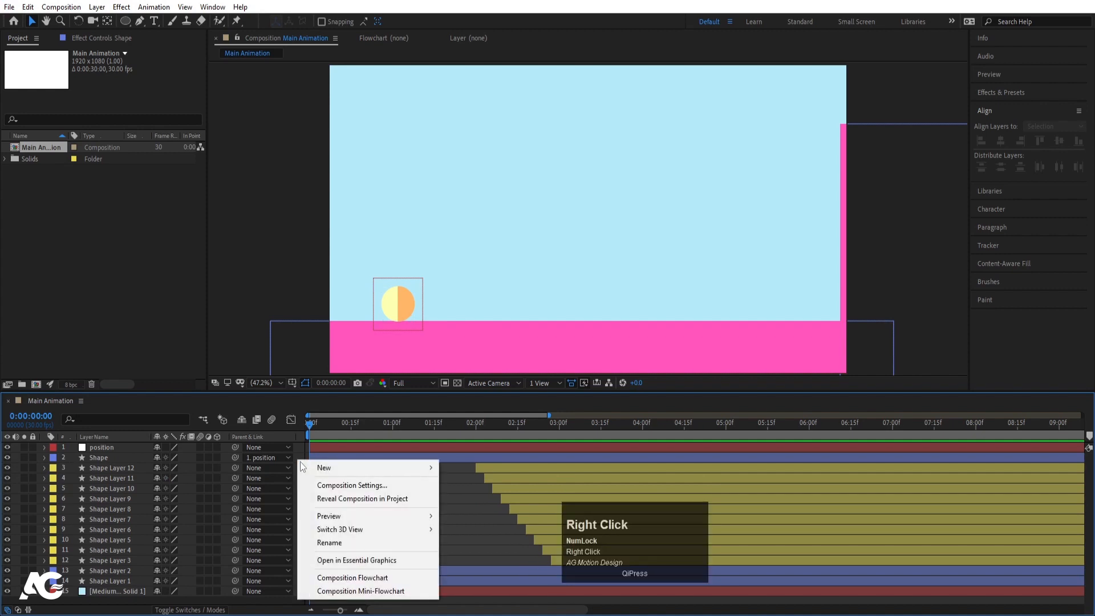
mouse_move(313, 469)
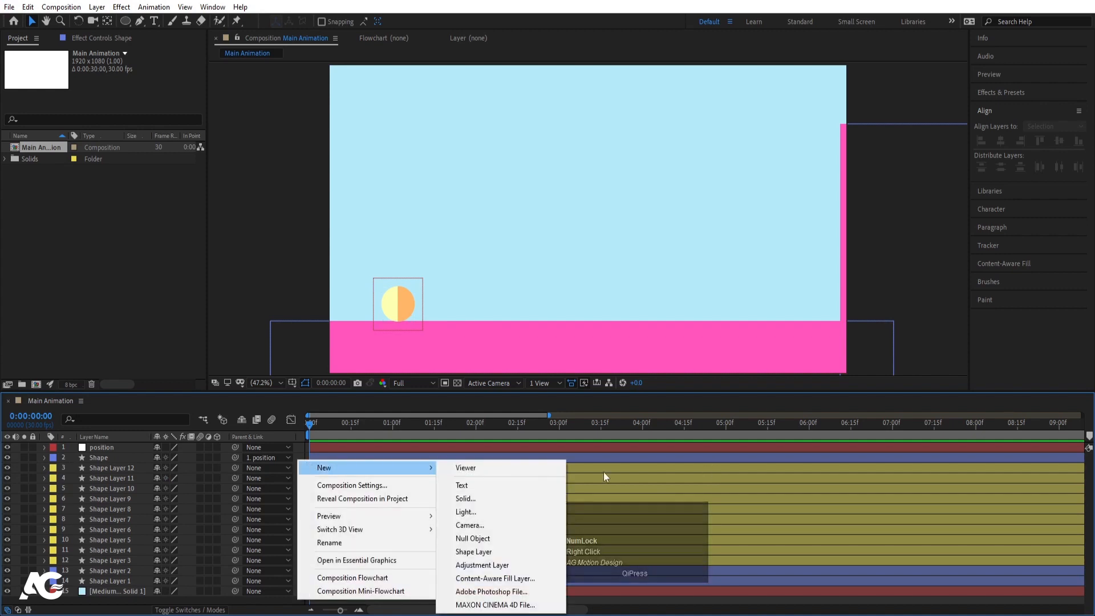
left_click(478, 539)
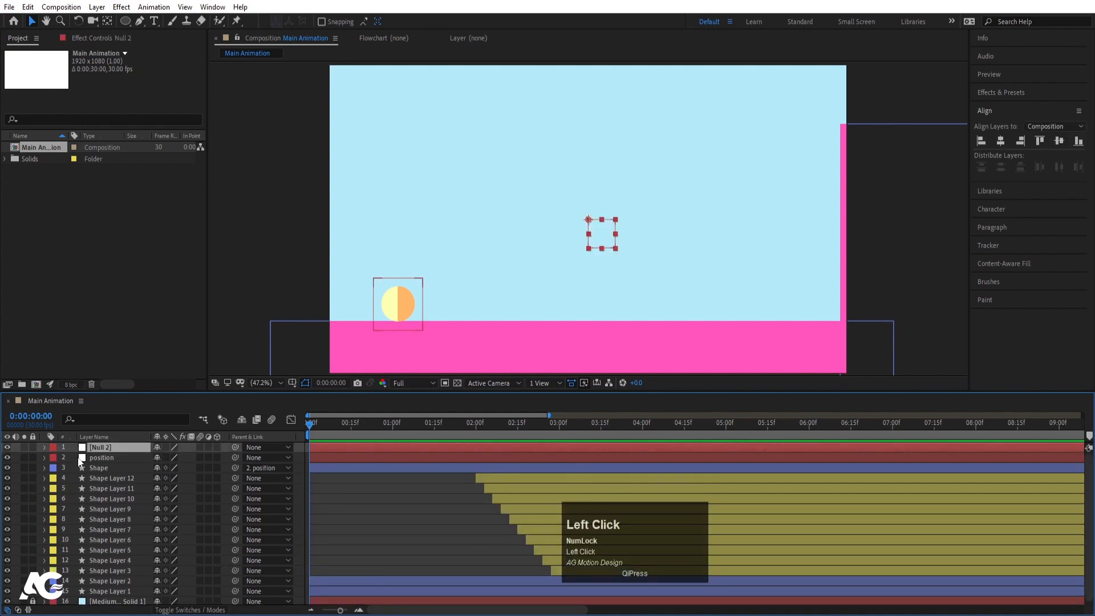
- Parent the position null and Shape Layers 1 through 12, leaving out the Shape layer, to the Null 2 layer
left_click(94, 457)
left_click(105, 593, "shift")
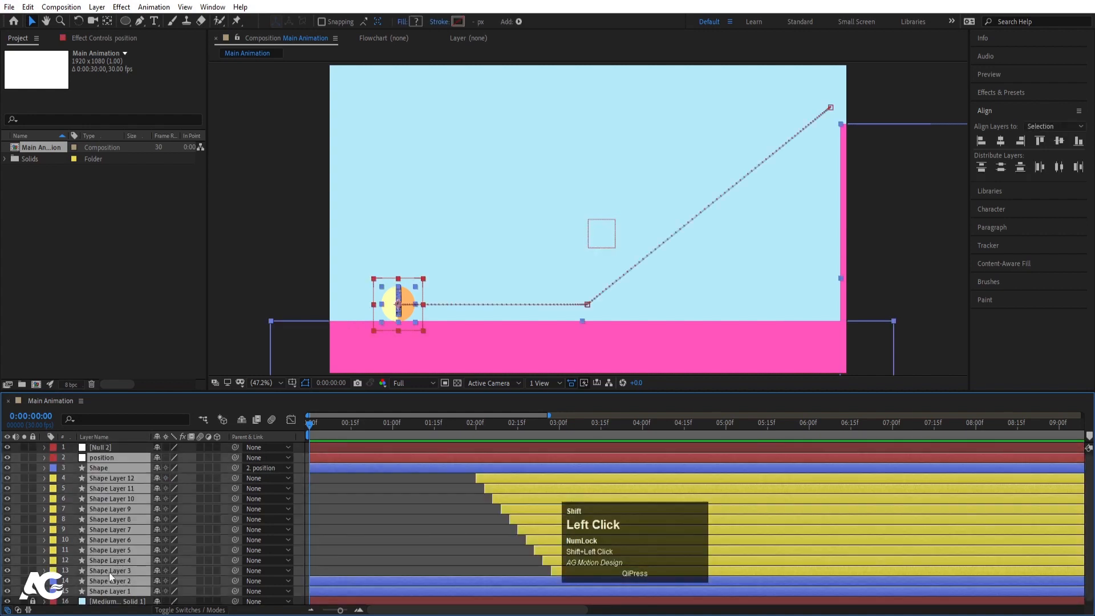
left_click(103, 468, "ctrl")
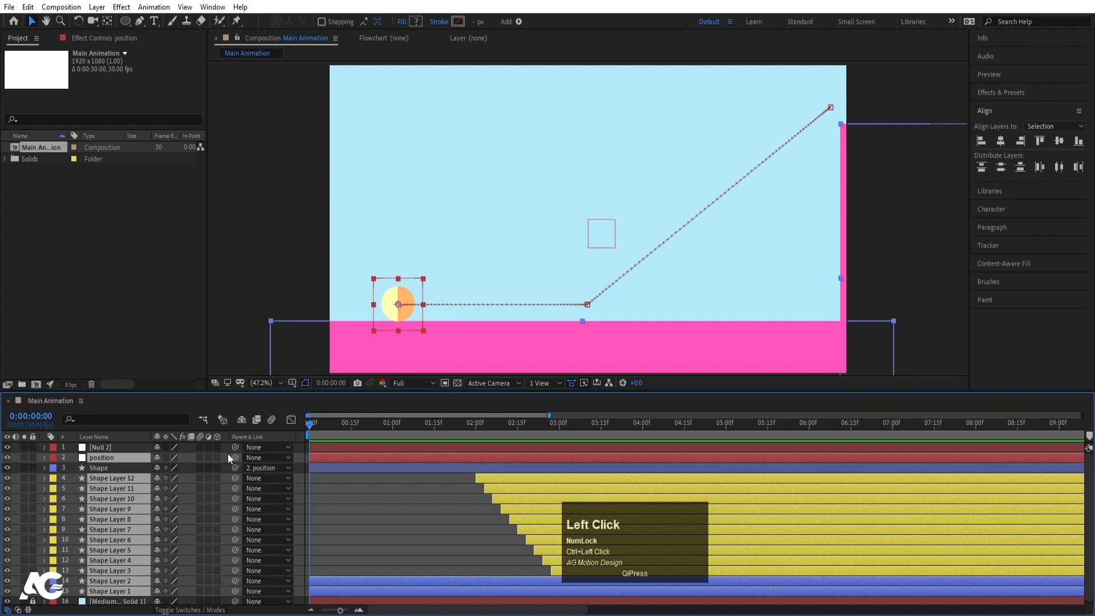
left_click_drag(235, 457, 104, 450)
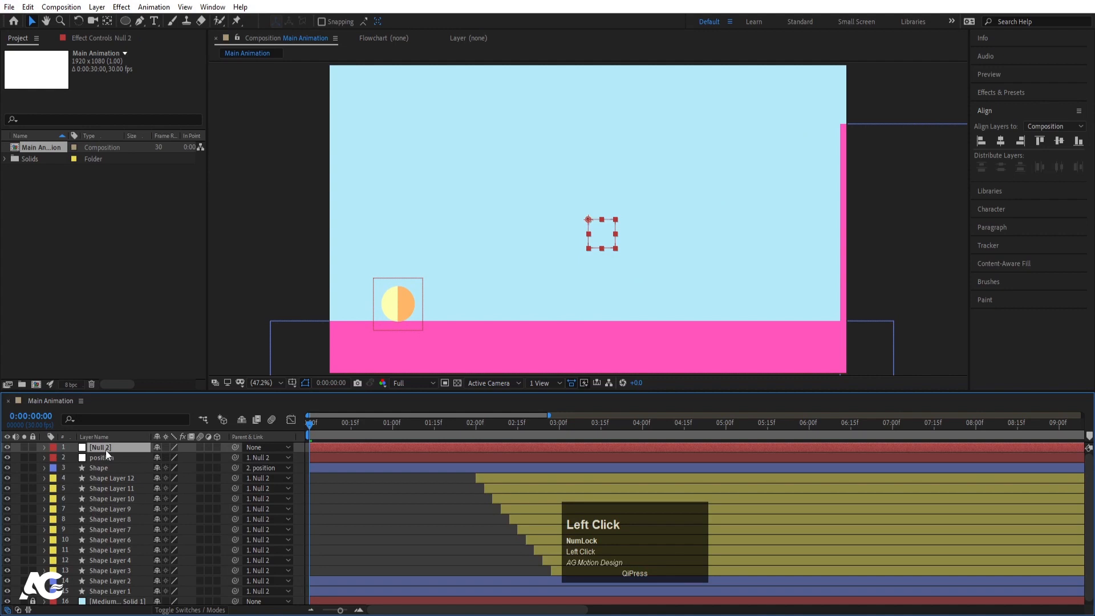
- Rename the Null 2 layer as Scean
key("Return")
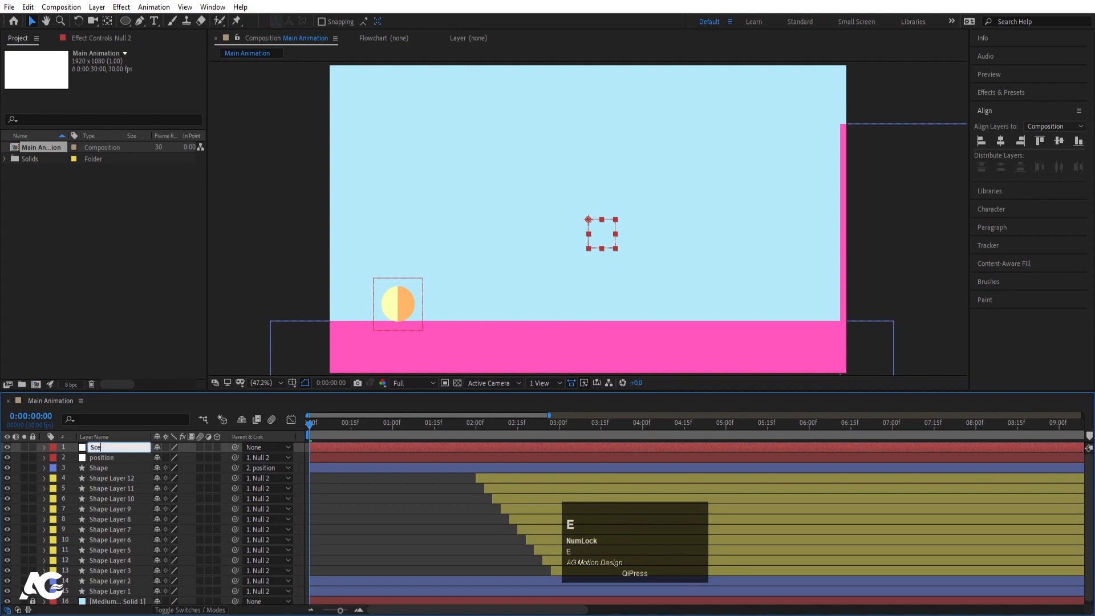
type("Scean")
key("Return")
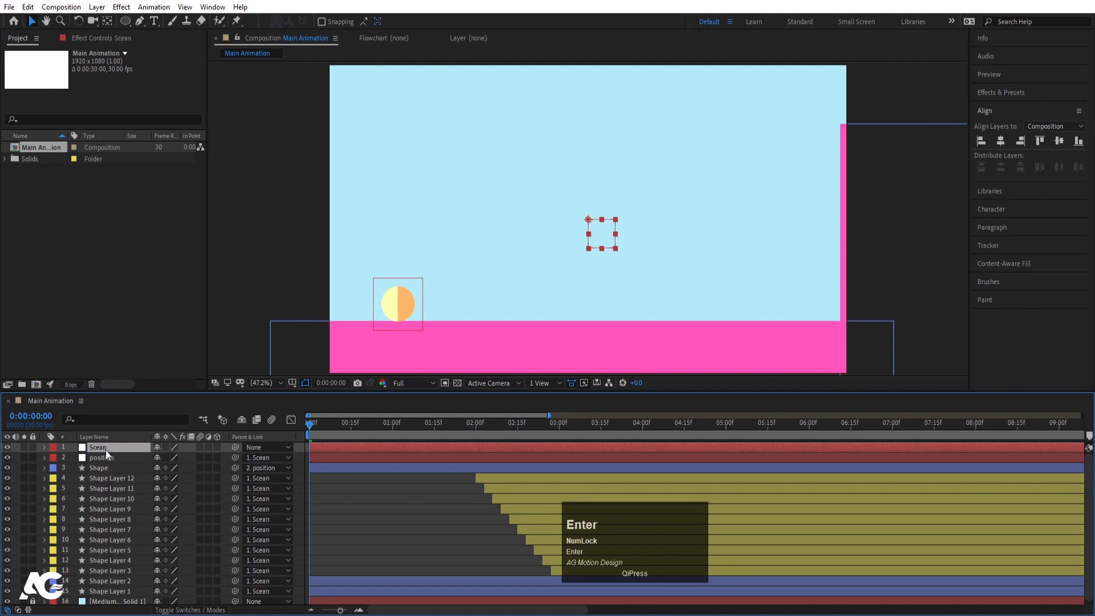
scroll(125, 500, "down", 1)
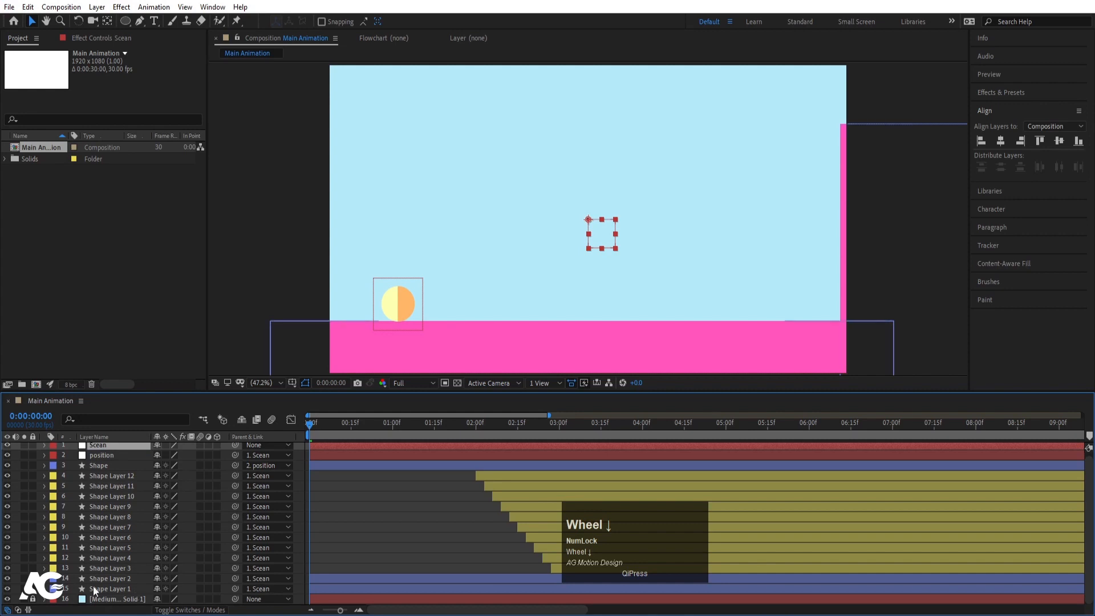
scroll(116, 448, "up", 1)
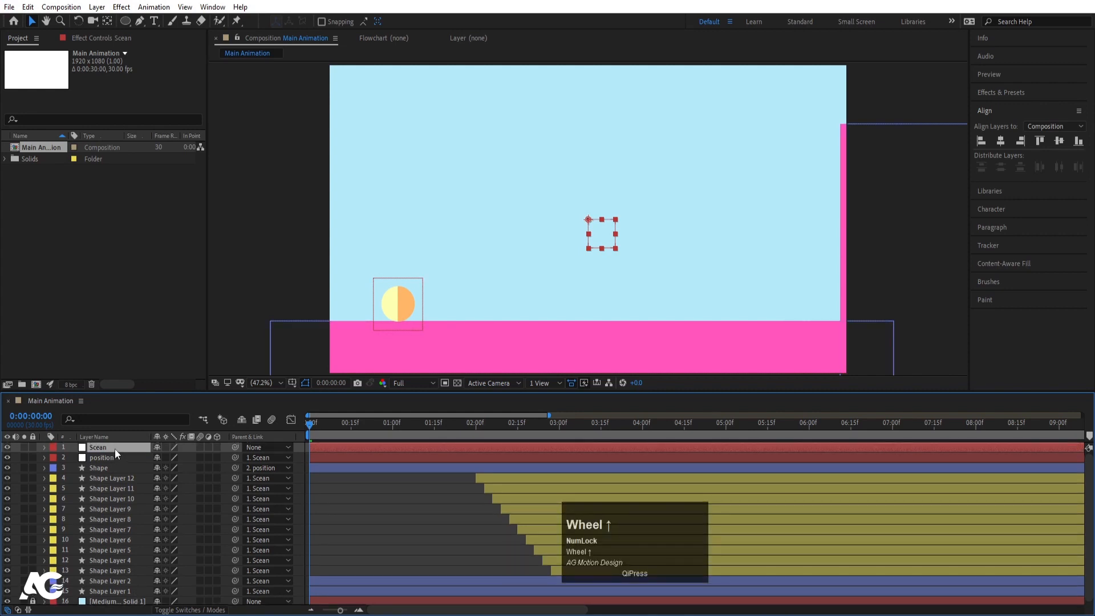
- Scale the Scean null to 210% and move it to about 2260.2, 165.2 so the enlarged ball and ground fill the frame
key("s")
left_click_drag(172, 458, 231, 457)
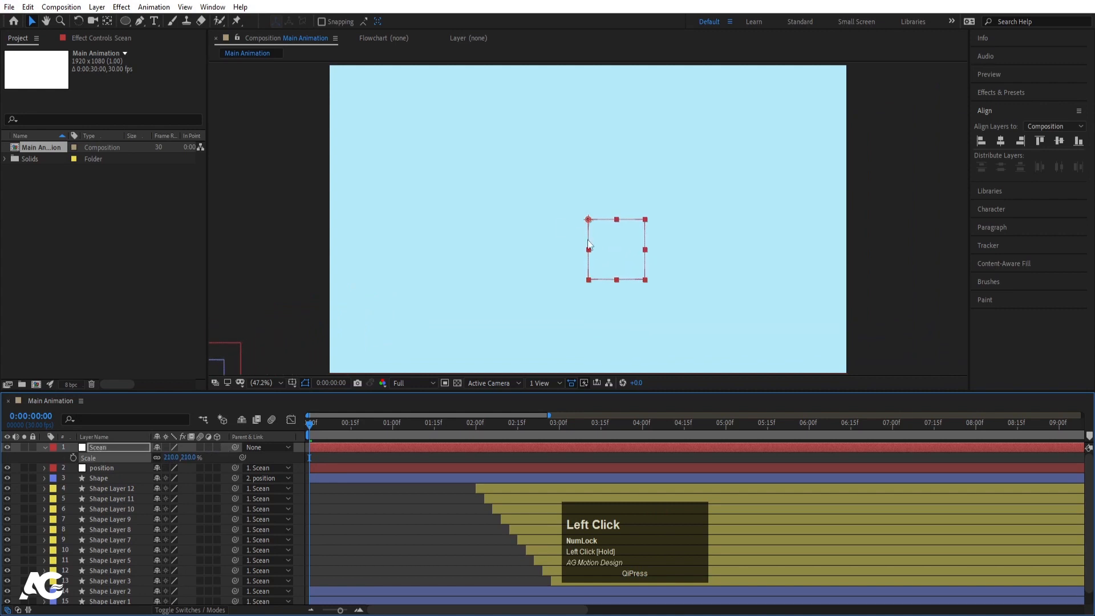
left_click_drag(608, 250, 955, 157)
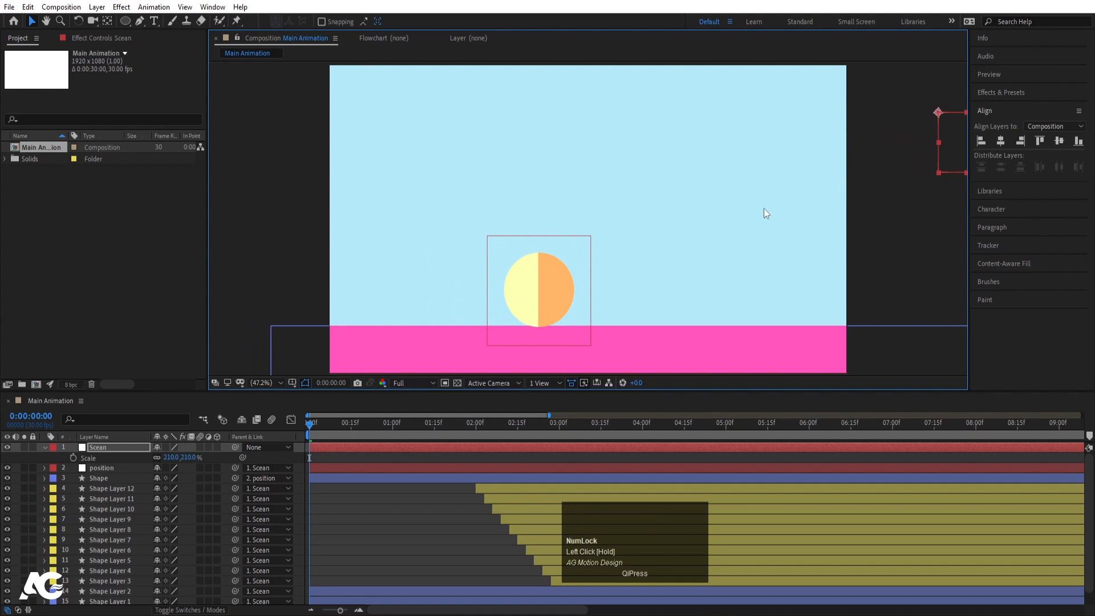
- Show the rulers and place a horizontal guide along the ground's upper edge and vertical guides at both sides of the ball
key("ctrl+r")
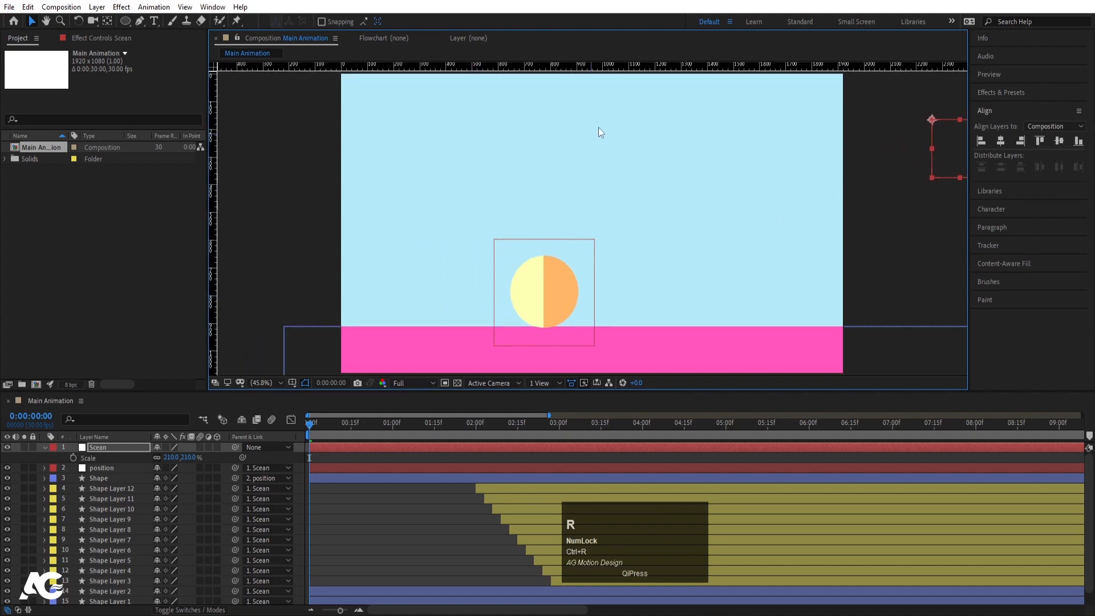
left_click_drag(606, 70, 688, 325)
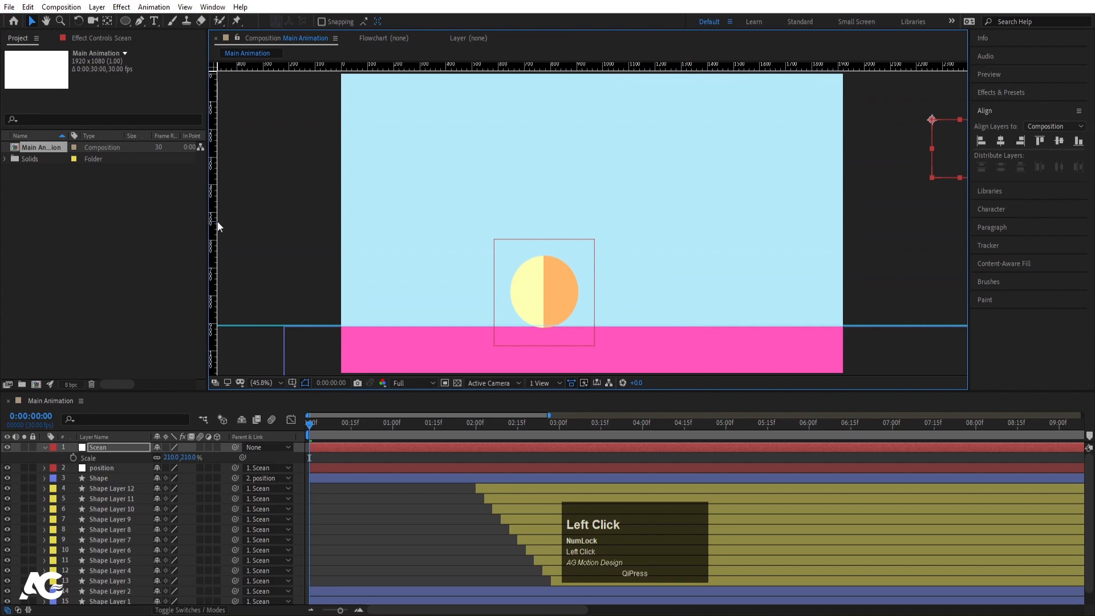
left_click_drag(213, 221, 213, 221)
left_click_drag(362, 238, 477, 250)
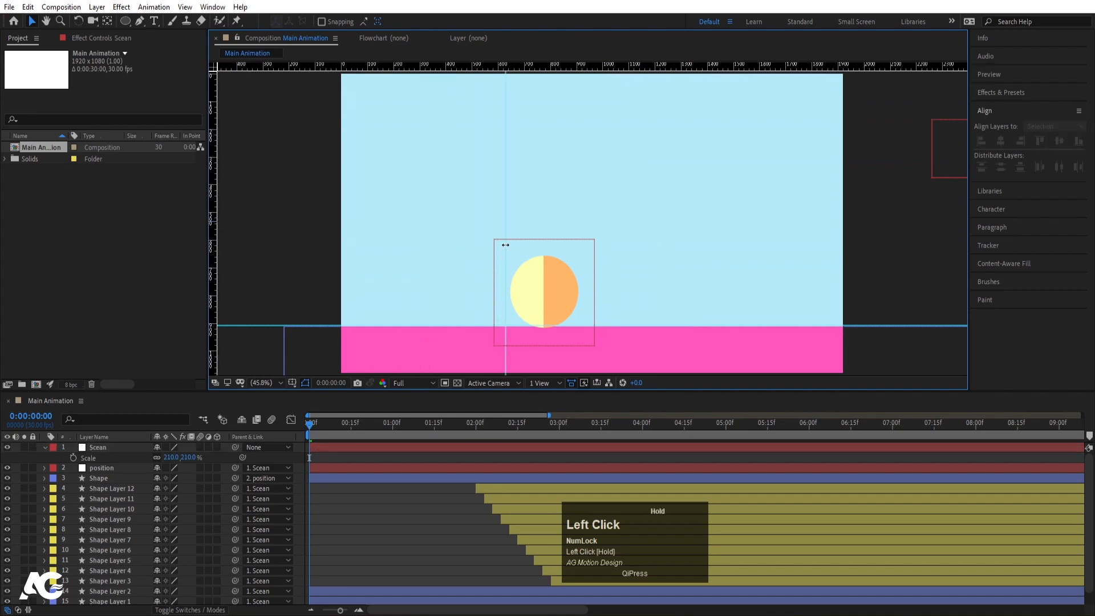
left_click_drag(214, 212, 579, 240)
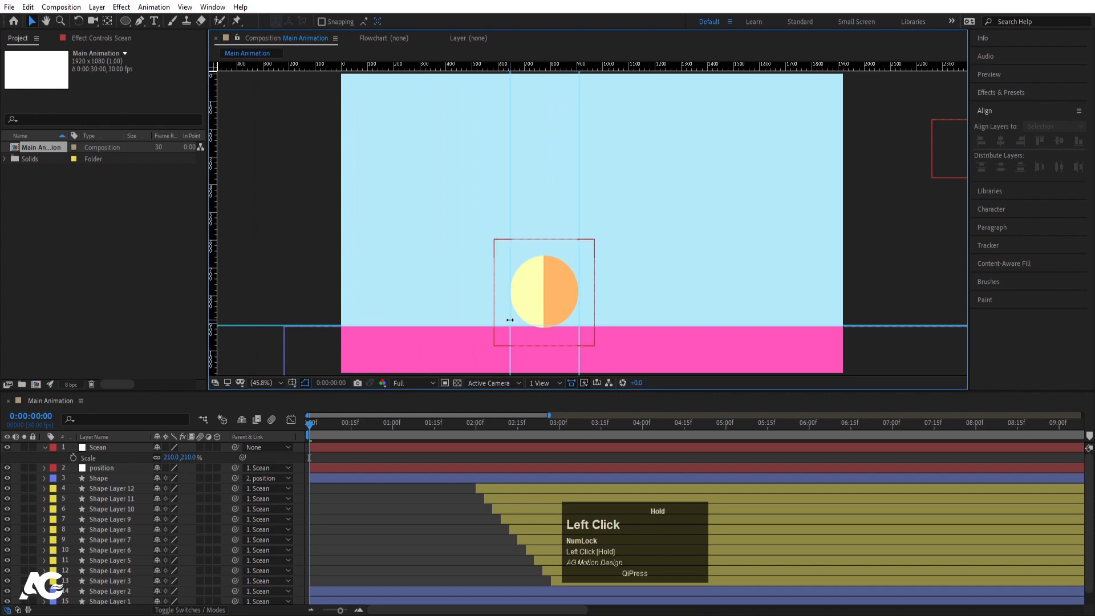
left_click_drag(510, 320, 510, 320)
- Start Position keyframes on the Scean null at the first frame and reveal the keyframes of the position and Shape layers
left_click(111, 447)
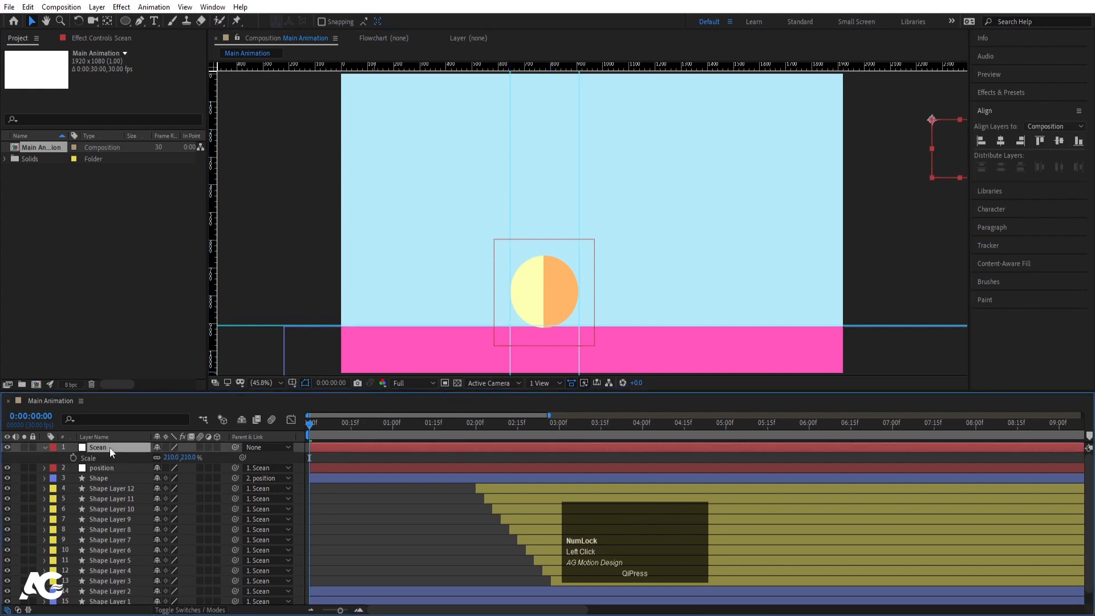
key("p")
left_click(73, 458)
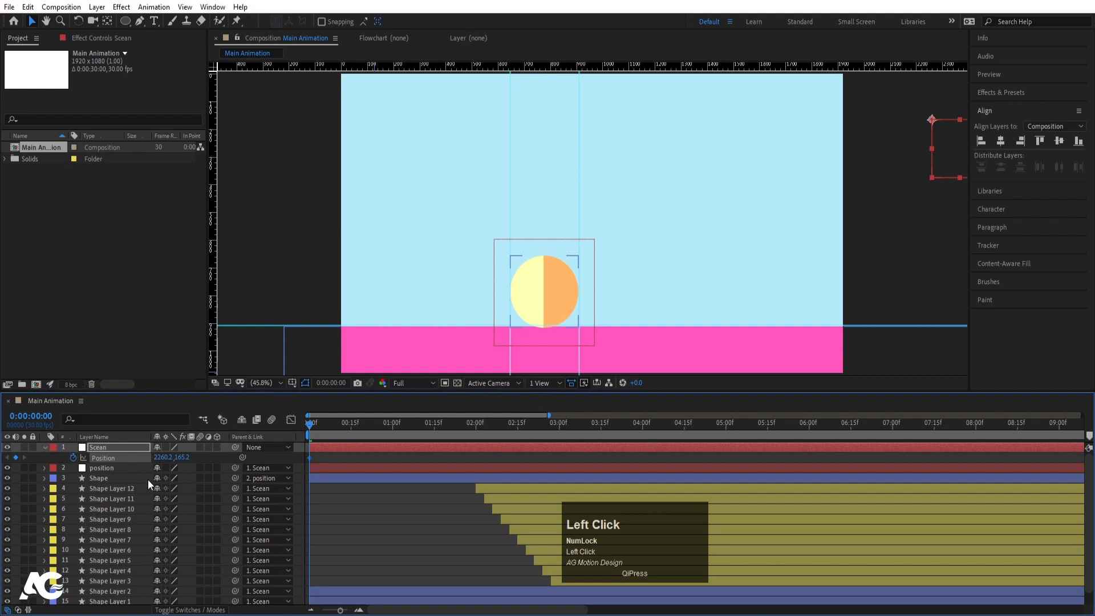
left_click(103, 469)
key("u")
left_click(101, 485)
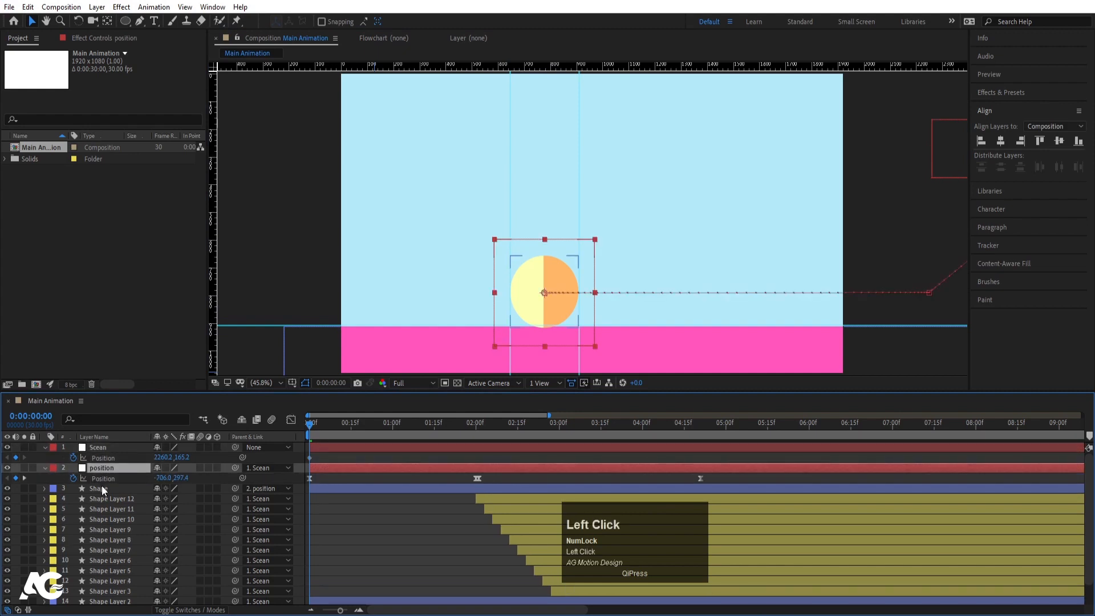
key("u")
- At 0:00:02:00, move the Scean null horizontally to about 466.0, 165.2 to bring the ball back into frame
left_click_drag(464, 423, 477, 427)
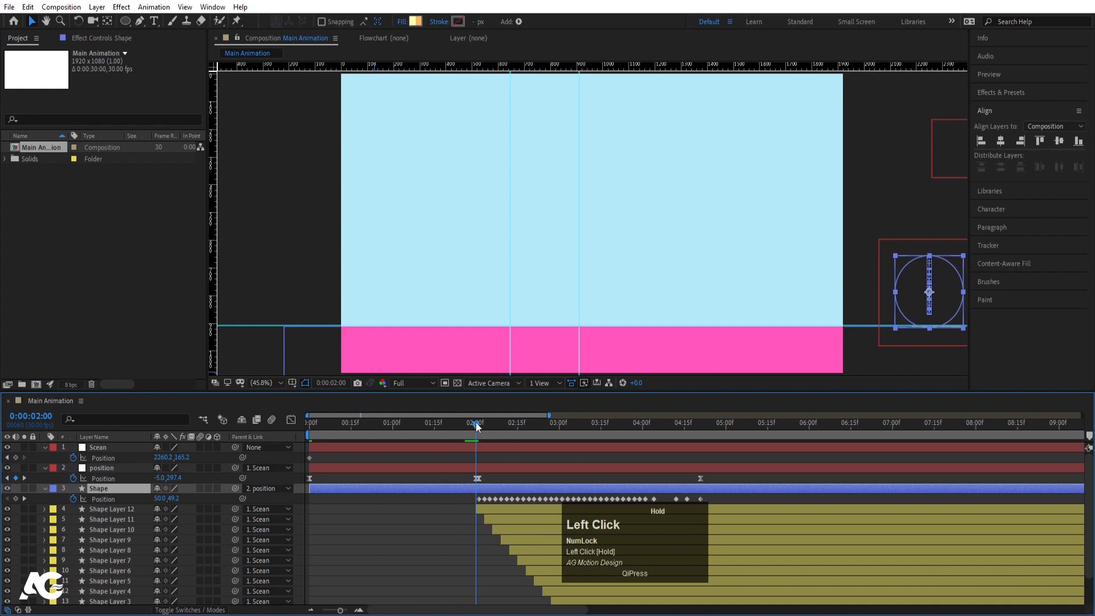
left_click(480, 452)
left_click_drag(950, 172, 559, 196)
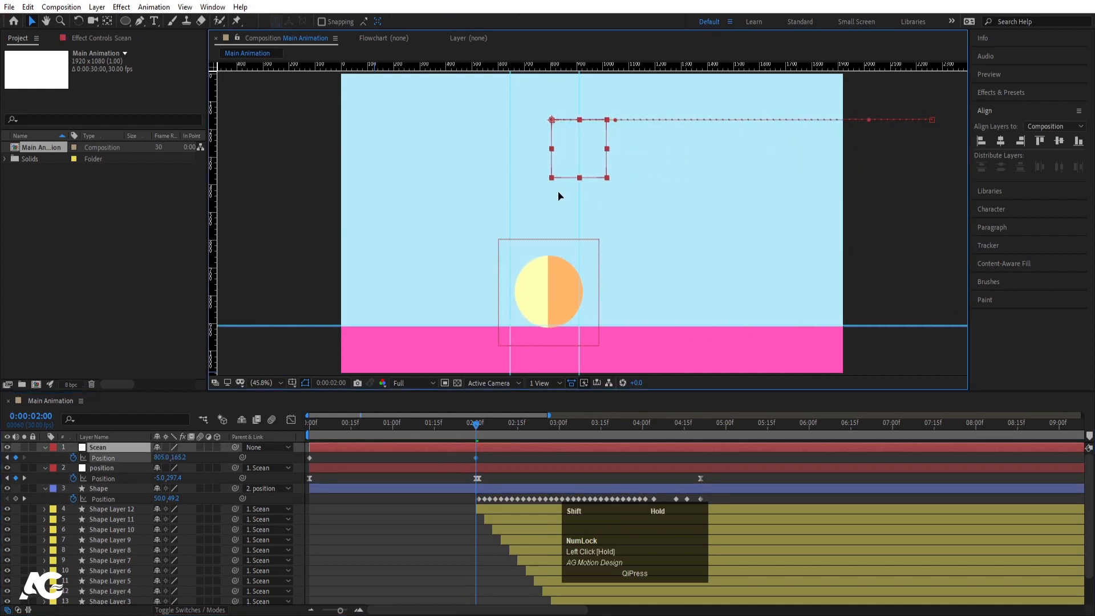
left_click_drag(593, 149, 500, 152)
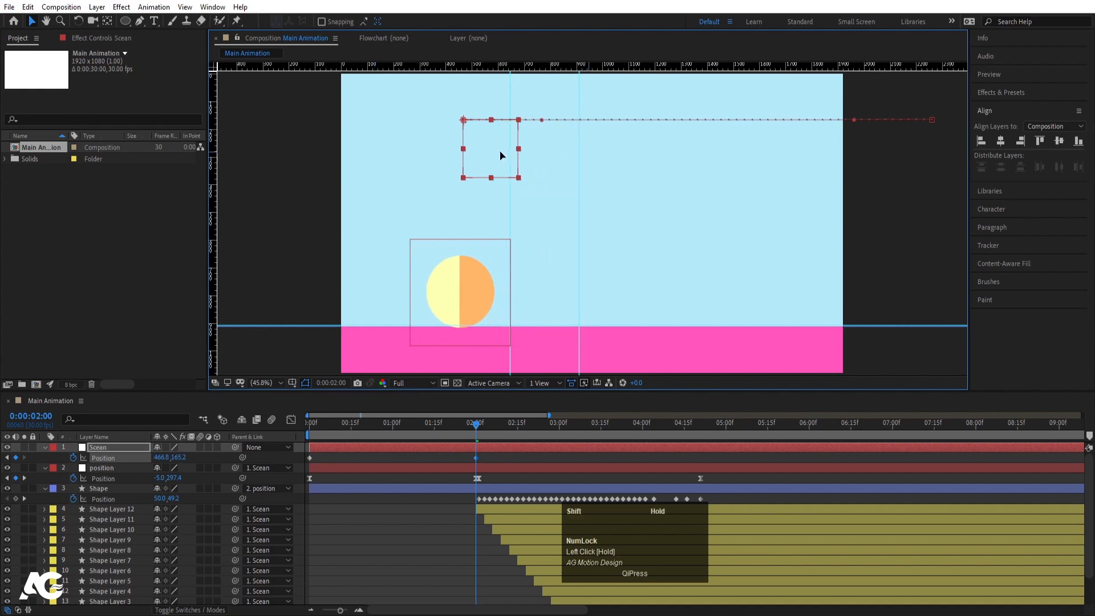
- Play back the scene's horizontal movement from the first frame
left_click(307, 429)
key("space")
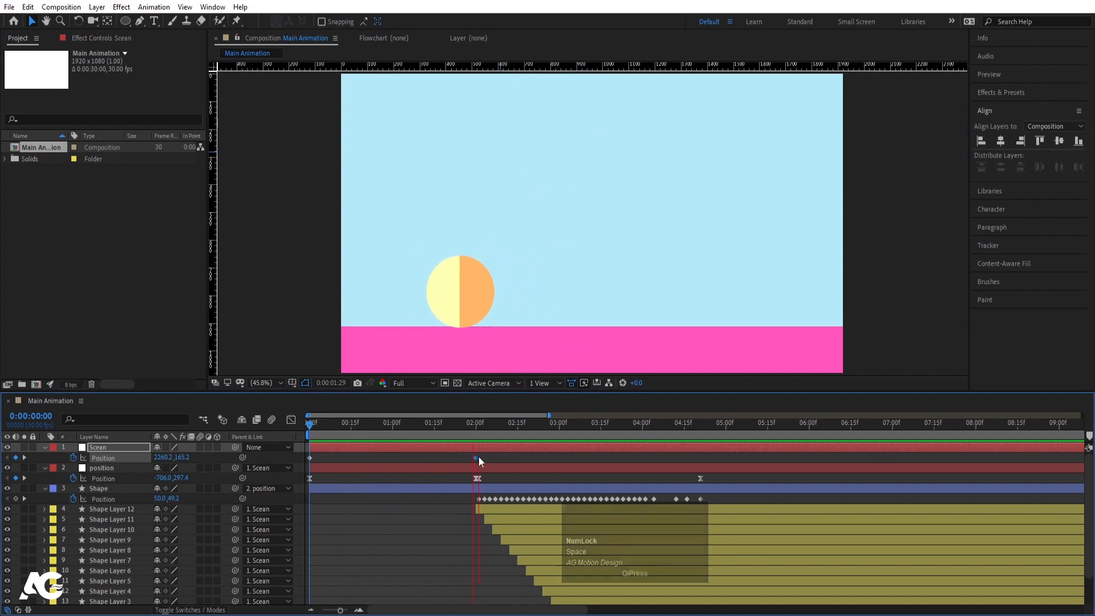
key("space")
- At 0:00:04:21, move the Scean null to about -1452.0, 1625.9 so the ball's top stair sits near the ground guide
left_click(477, 432)
left_click_drag(477, 432, 631, 437)
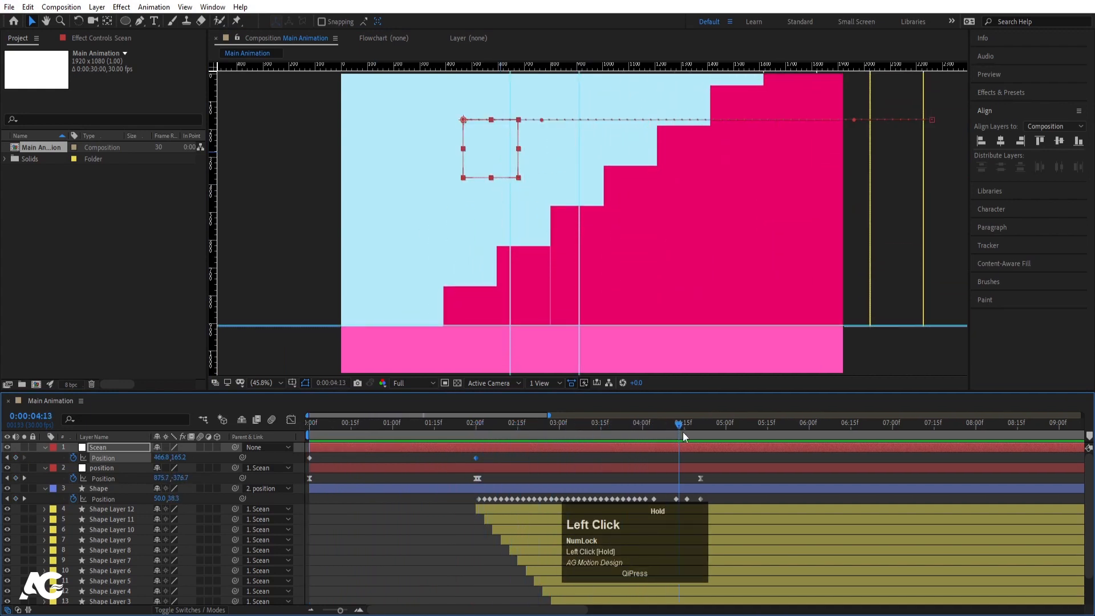
left_click_drag(706, 430, 706, 430)
key("j")
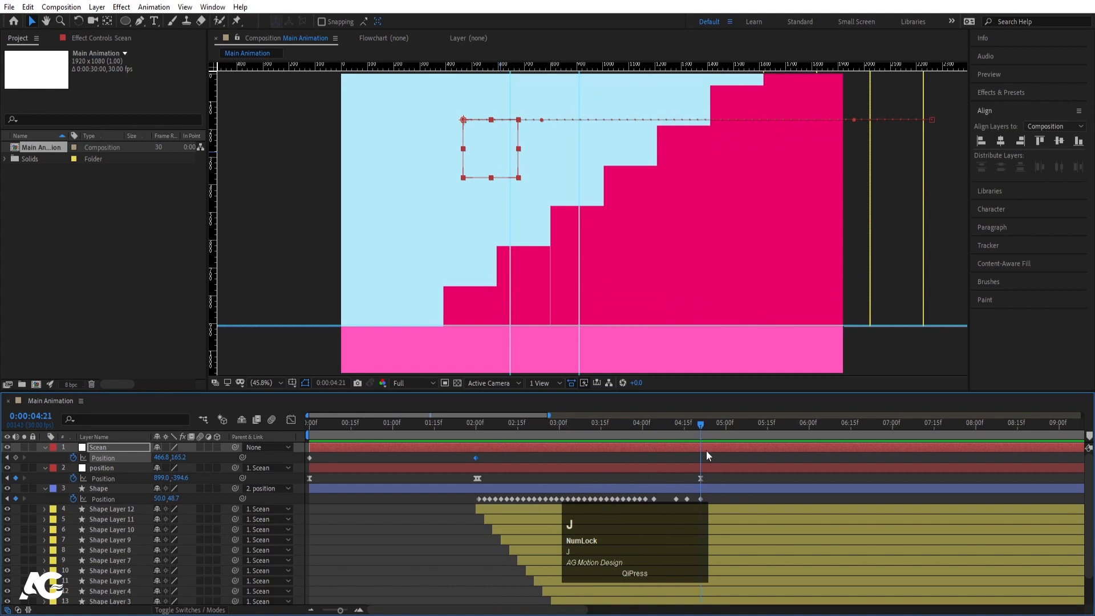
left_click_drag(463, 180, 148, 435)
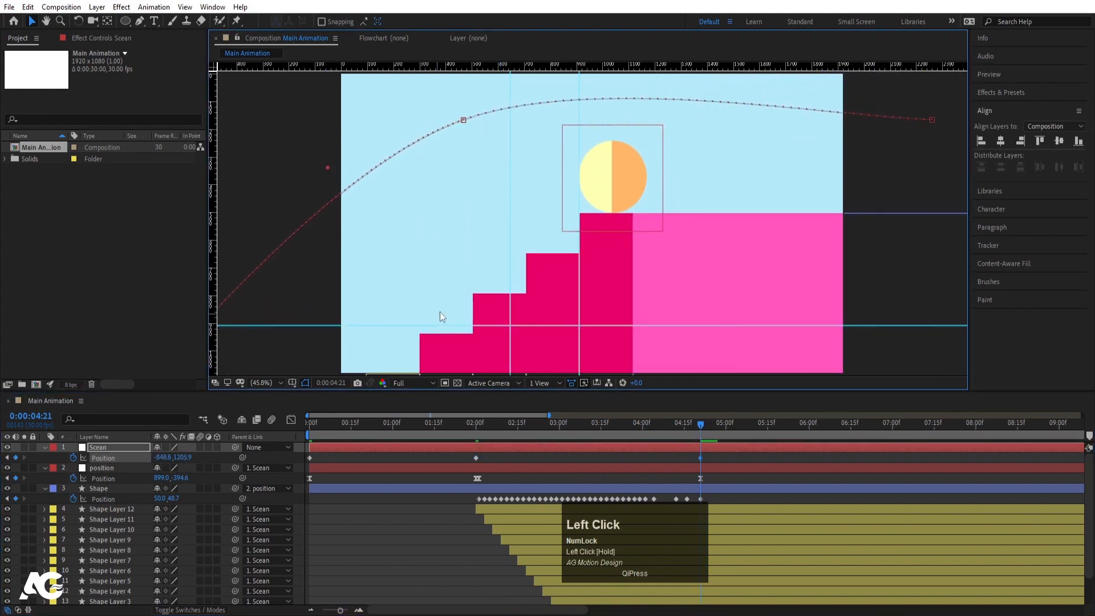
scroll(440, 311, "down", 2)
left_click_drag(355, 338, 269, 405)
- Nudge the Scean null vertically to a Y position of 1613.9 so the top stair's surface lines up with the horizontal guide
scroll(535, 296, "up", 4)
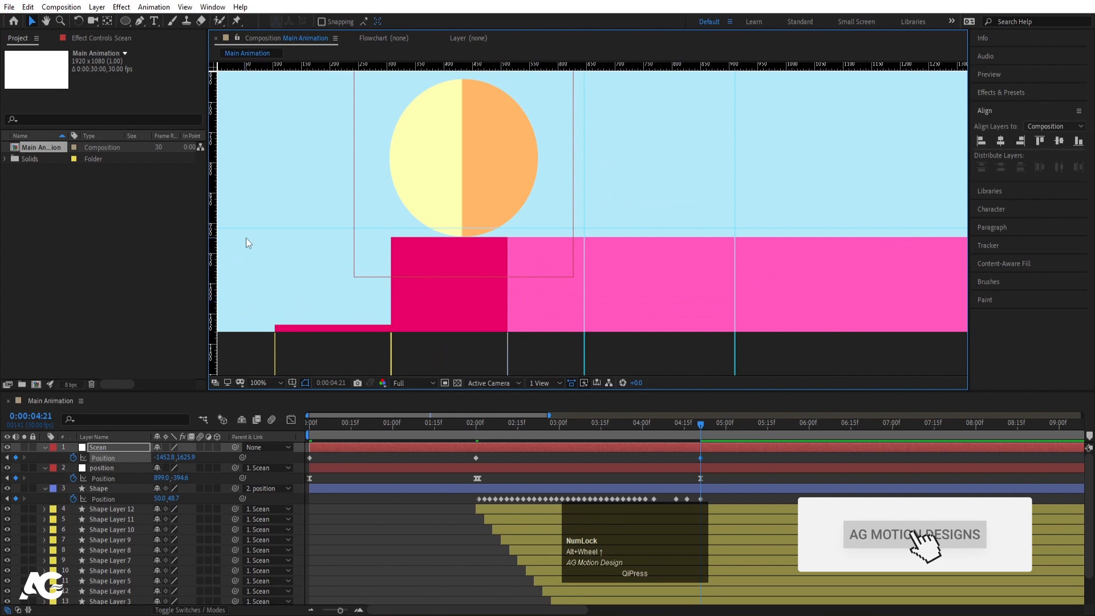
key("Up")
key("Up")
key("Up")
key("Up")
key("Up")
key("Up")
key("Up")
key("Up")
key("Up")
key("Up")
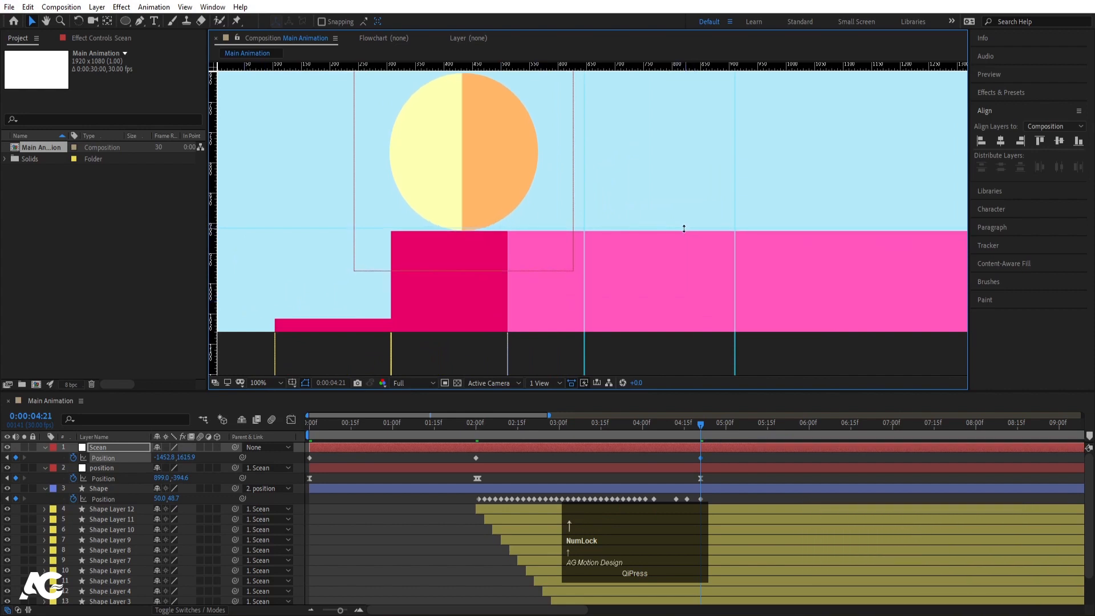
key("Up")
key("Up")
key("Up")
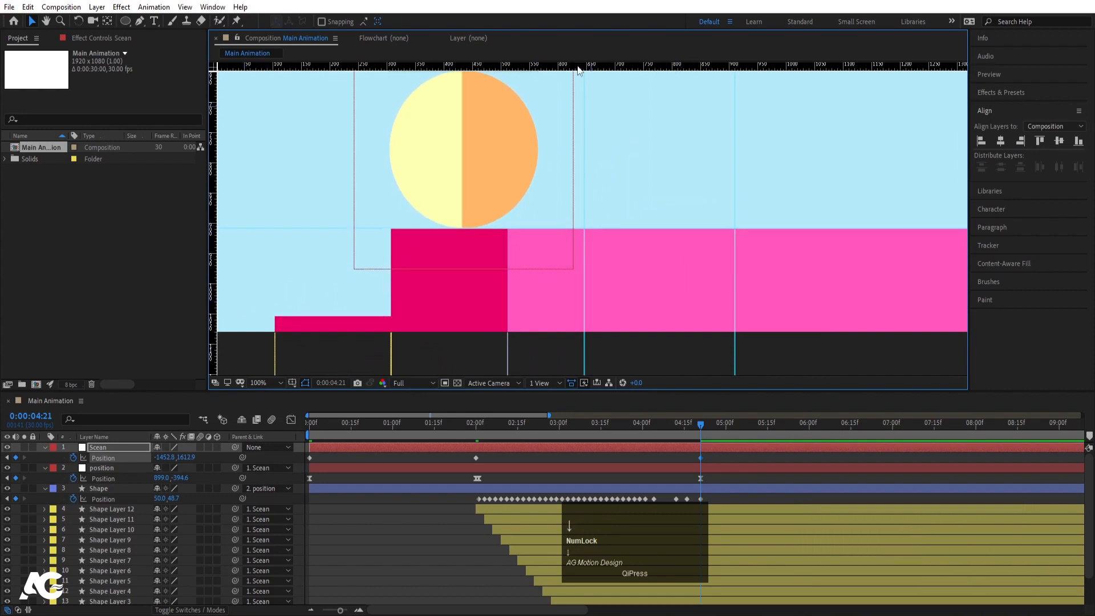
left_click(699, 441)
key("Down")
key("Down")
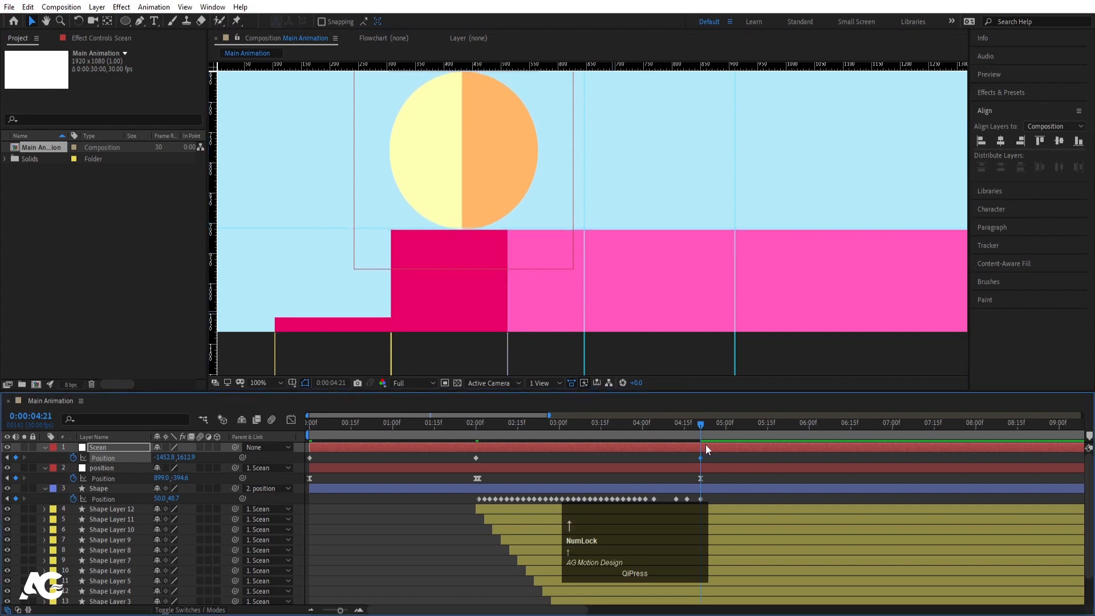
key("Up")
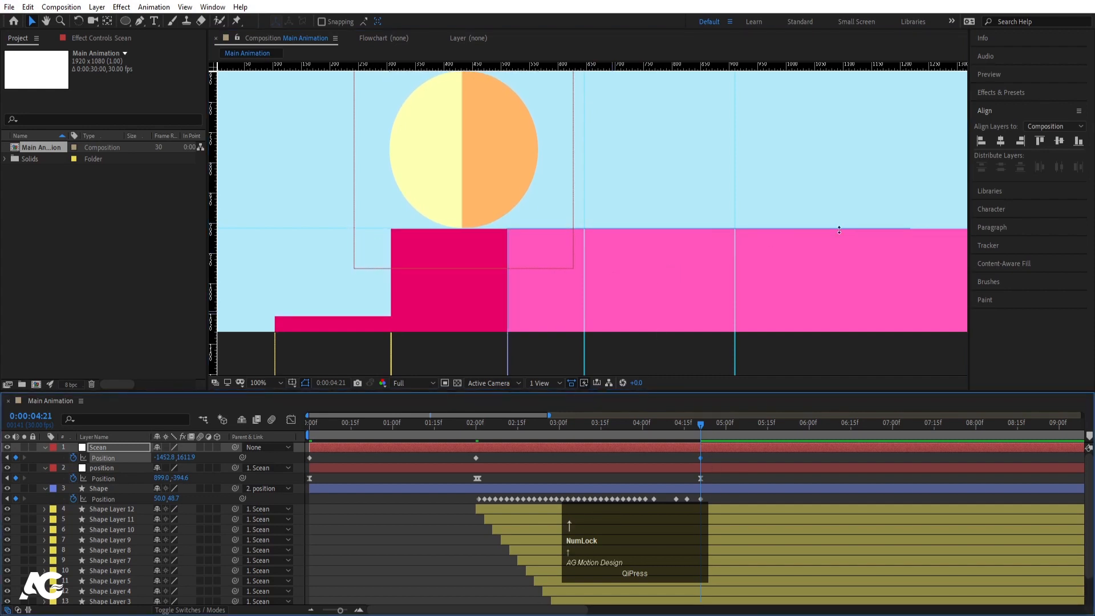
key("Down")
key("Down")
key("Down")
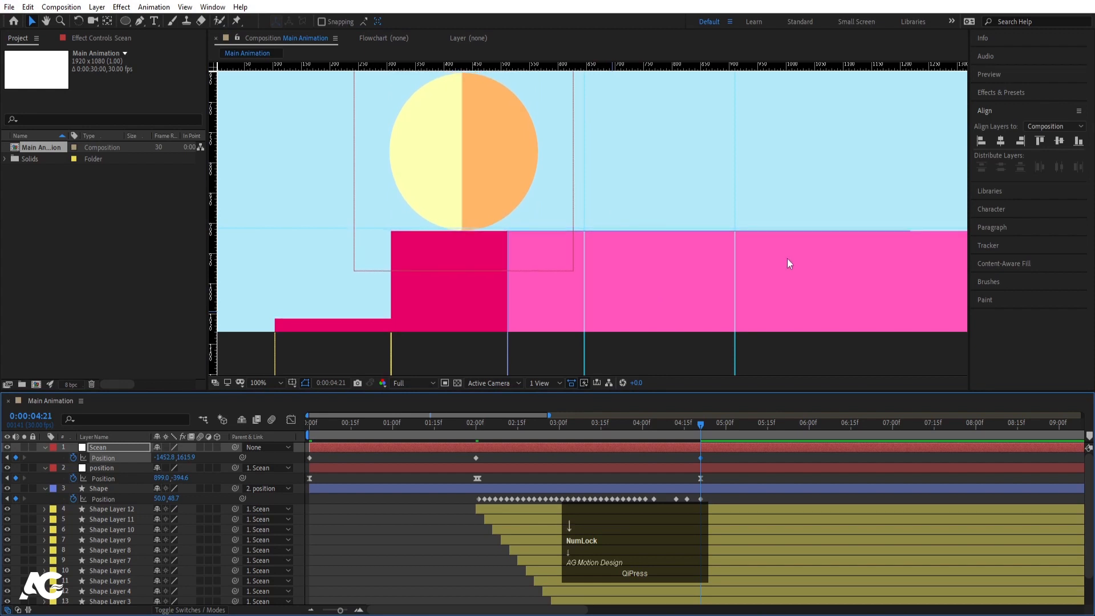
key("Down")
key("Down")
key("Down")
key("Up")
key("Up")
key("Up")
key("Up")
key("Up")
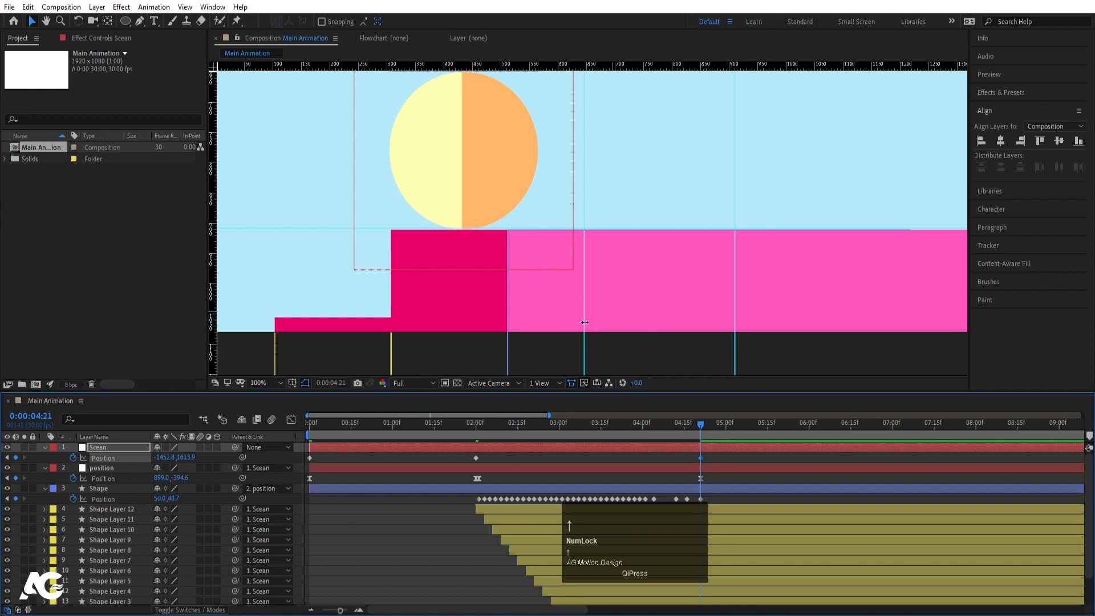
- Fit the composition in view and set the spatial interpolation of all the Scean null's Position keyframes to Linear
left_click(278, 383)
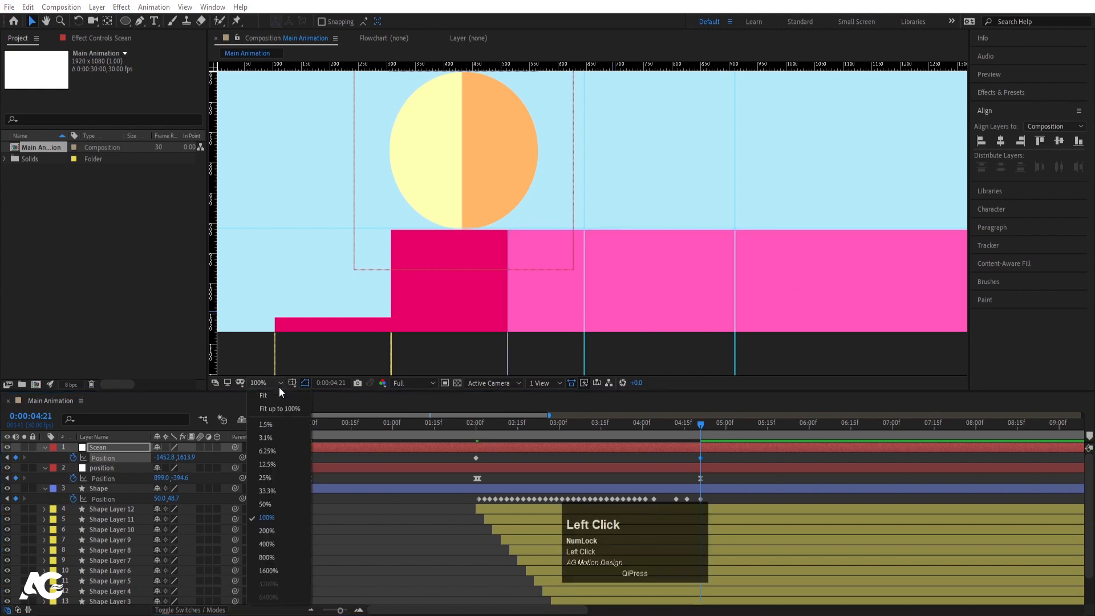
left_click(281, 397)
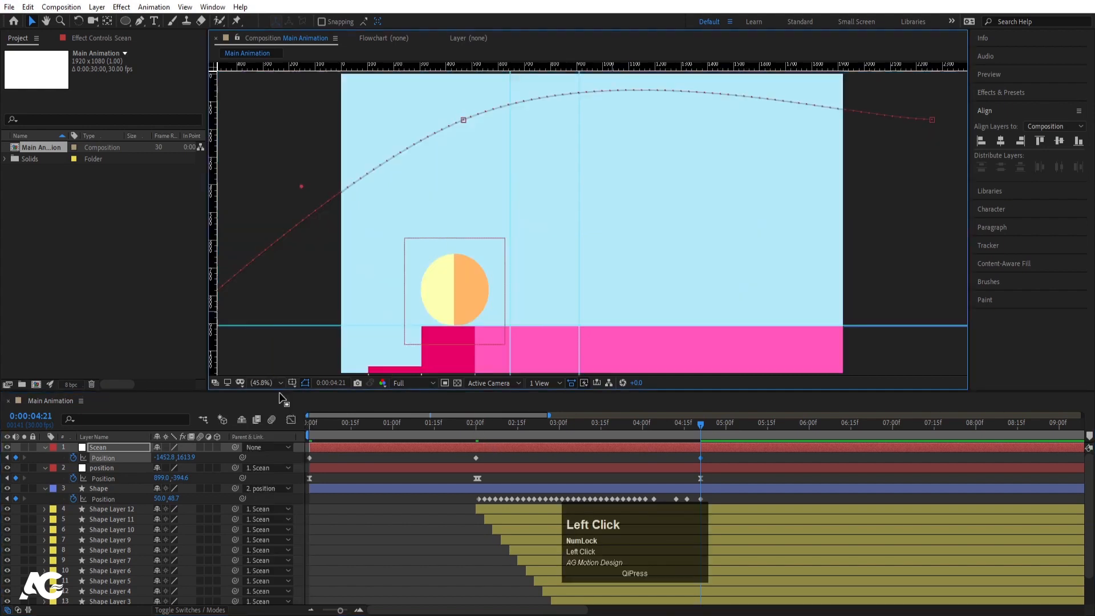
left_click(126, 457)
right_click(475, 454)
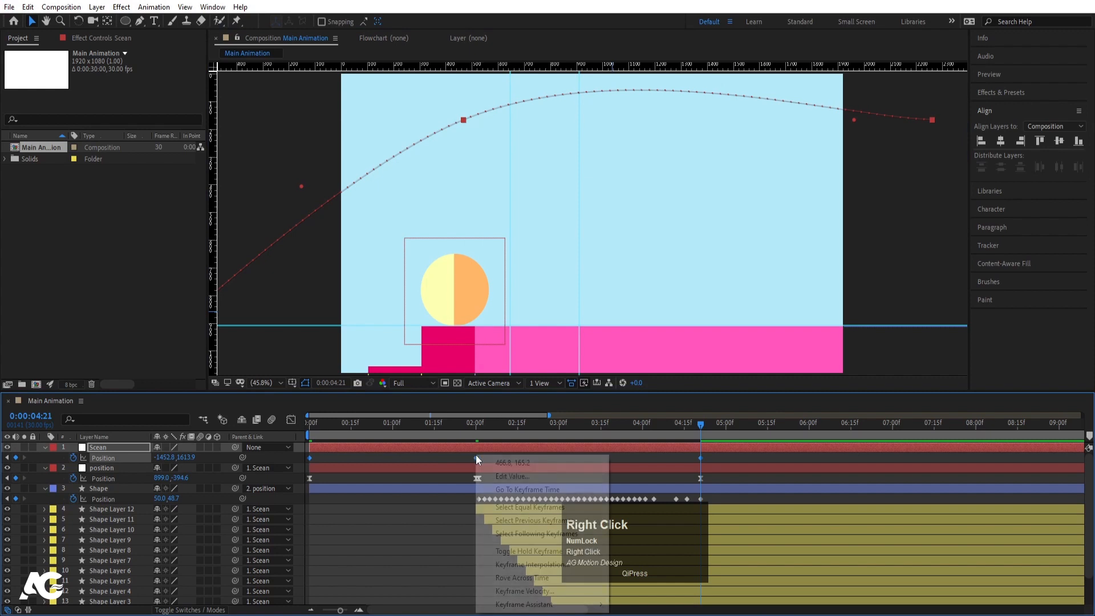
left_click(531, 565)
left_click(566, 289)
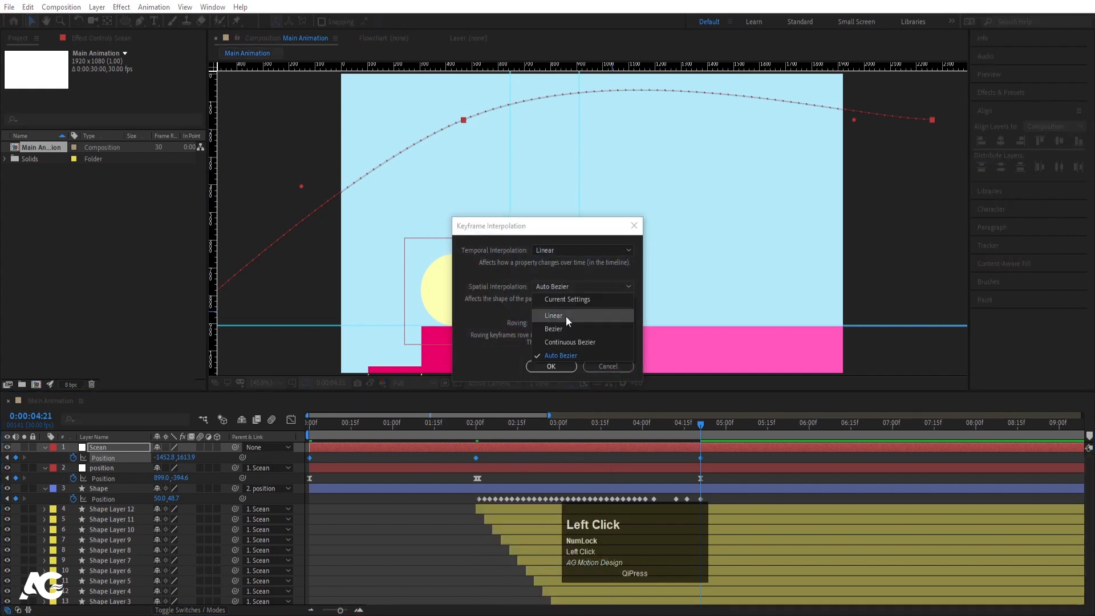
left_click(566, 316)
left_click(556, 366)
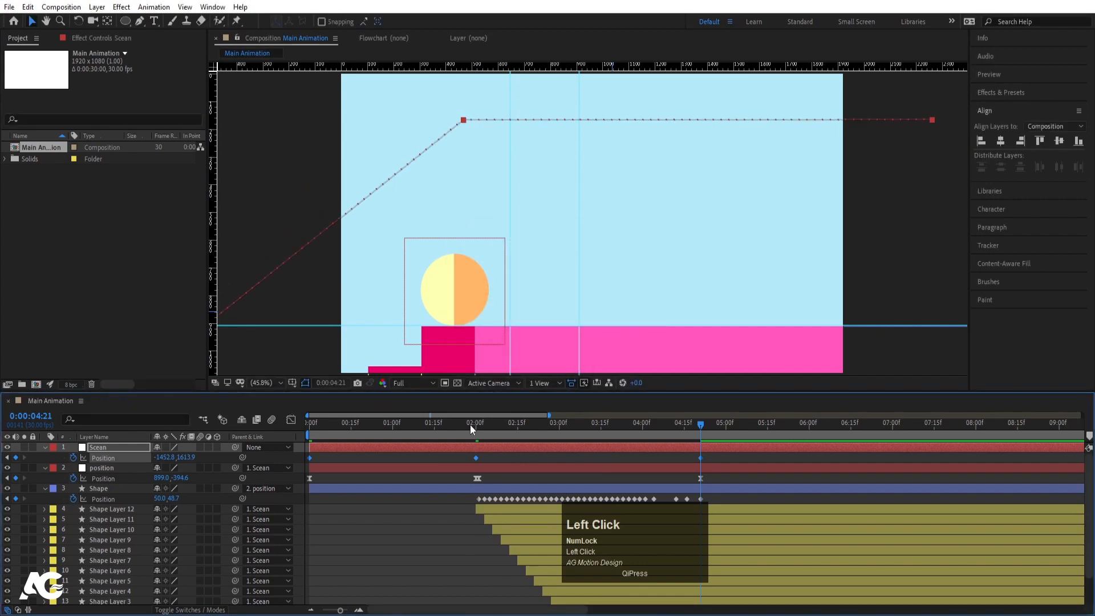
- Play back the animation from 0:00:01:01
left_click(395, 425)
key("space")
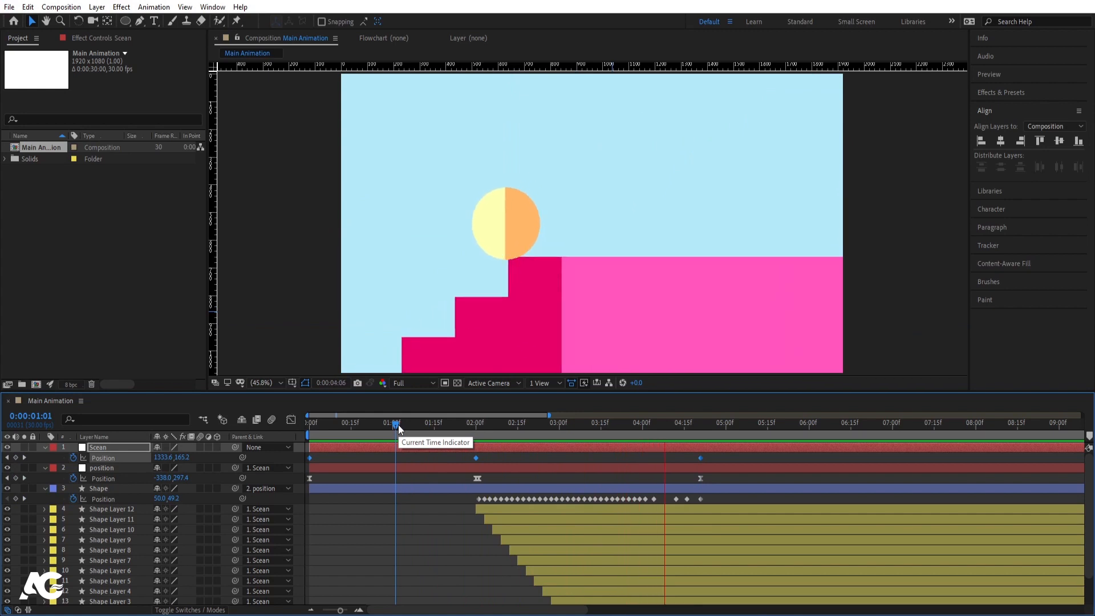
key("space")
- Keyframe the Scean null's Scale at 0:00:02:00, and set the Scale to 141% at 0:00:03:11
left_click_drag(516, 431, 475, 430)
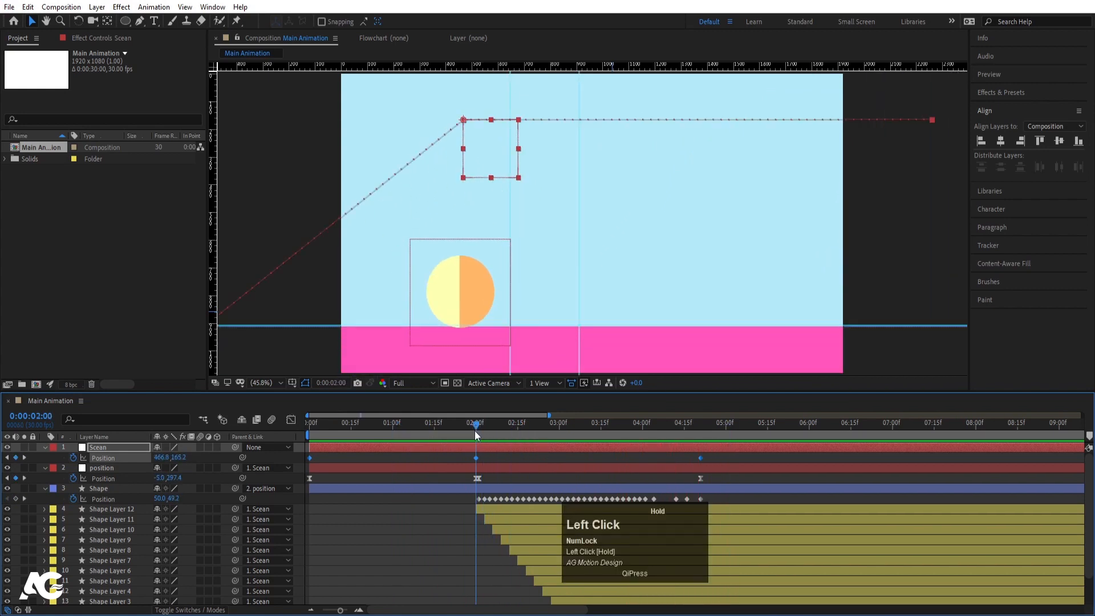
left_click(489, 457)
left_click(478, 444)
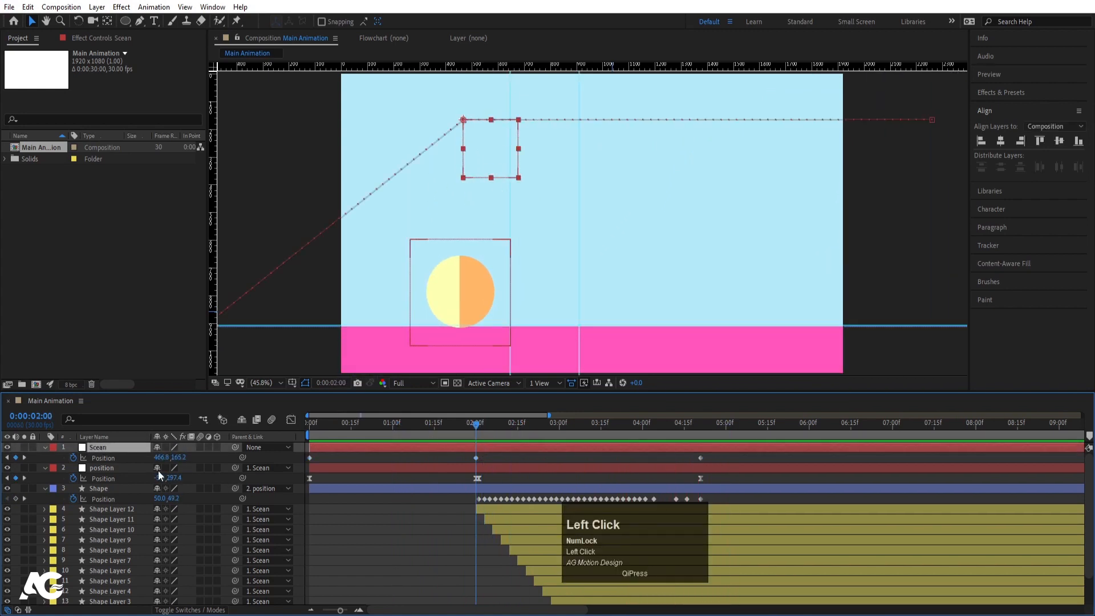
left_click(73, 457)
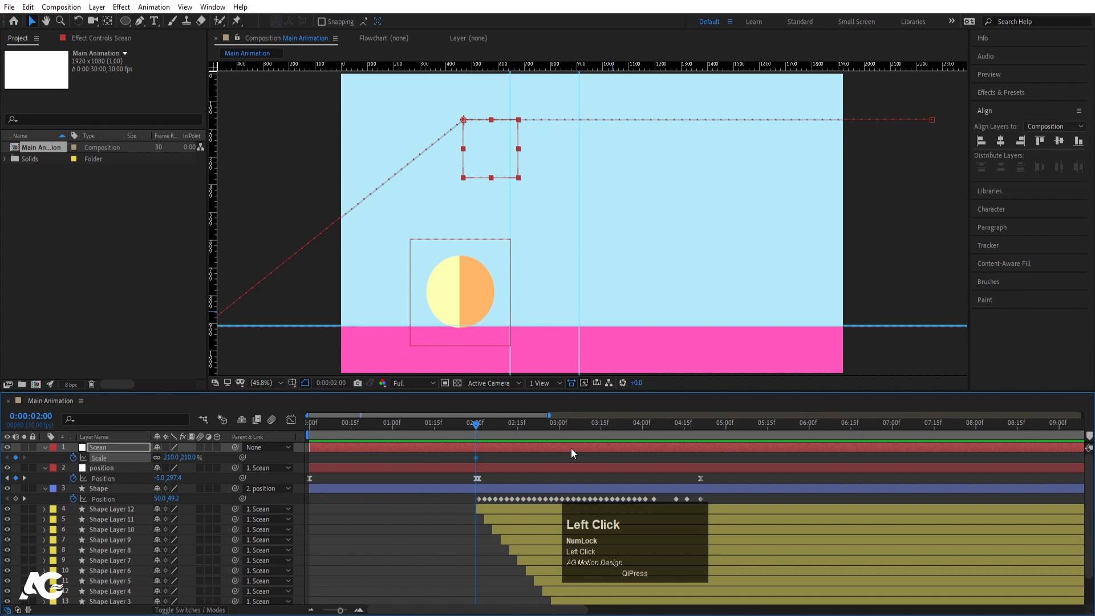
key("u")
left_click_drag(552, 423, 590, 423)
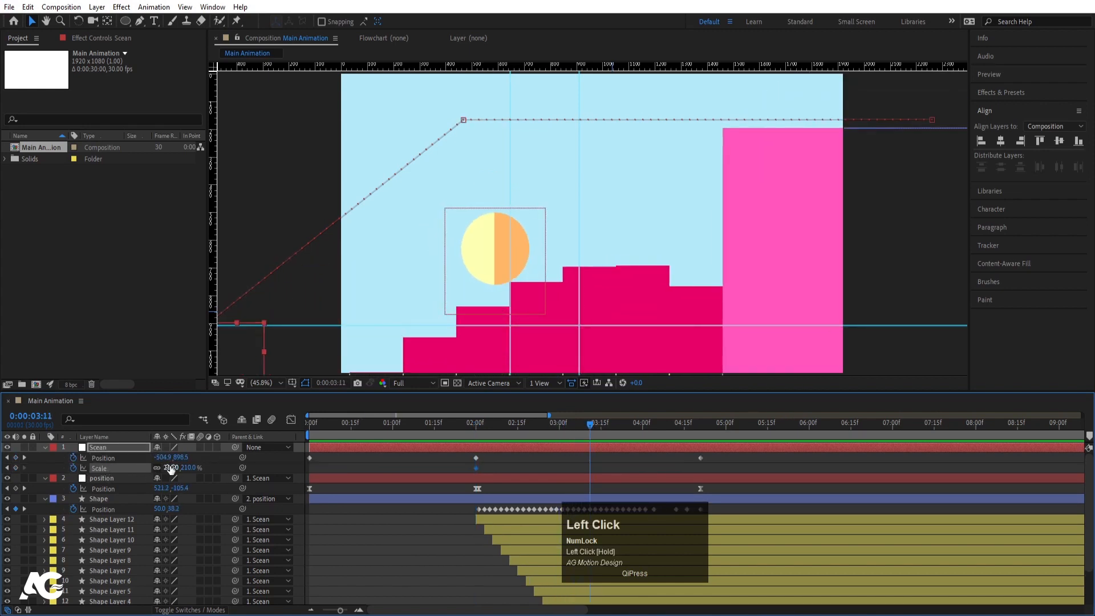
left_click_drag(170, 468, 131, 467)
- Copy the Scean null's Scale keyframe from 0:00:02:00 and paste it at 0:00:04:21
key("k")
key("k")
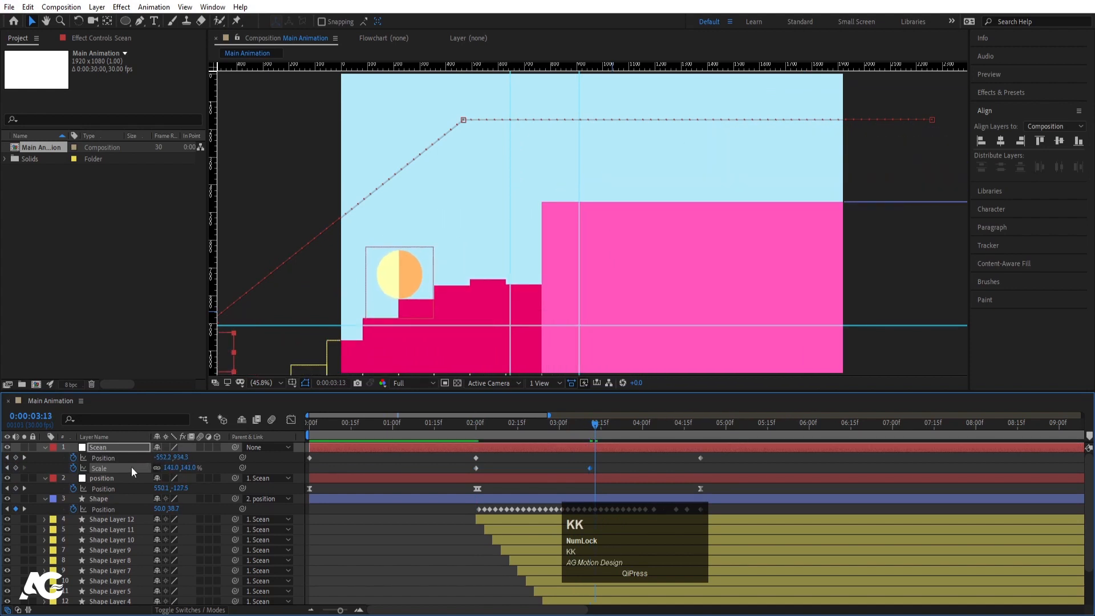
key("k")
key("k")
left_click(704, 427)
key("j")
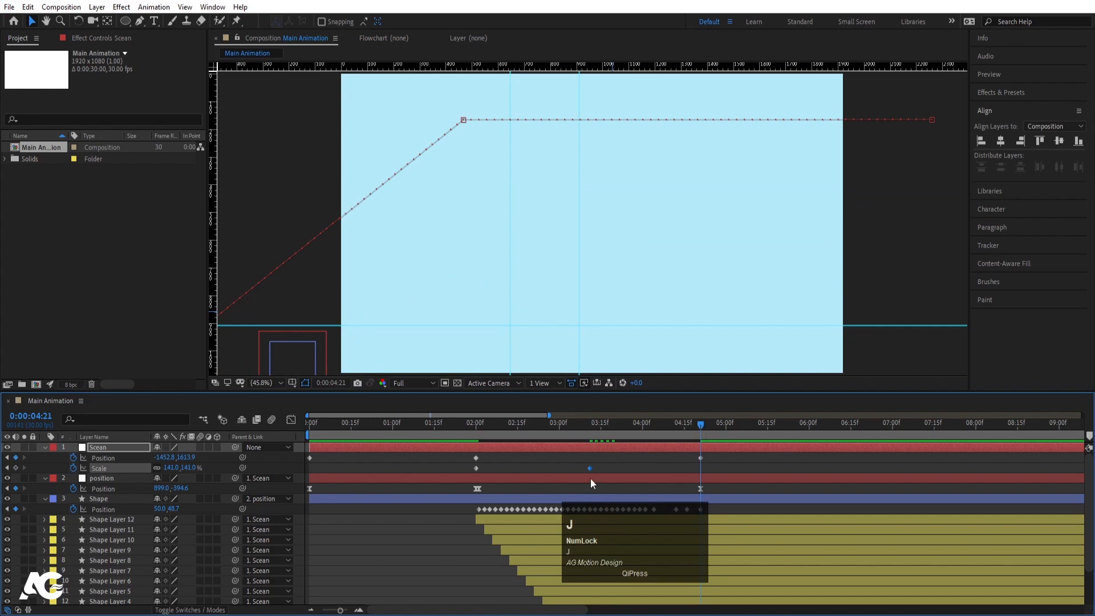
left_click(477, 468)
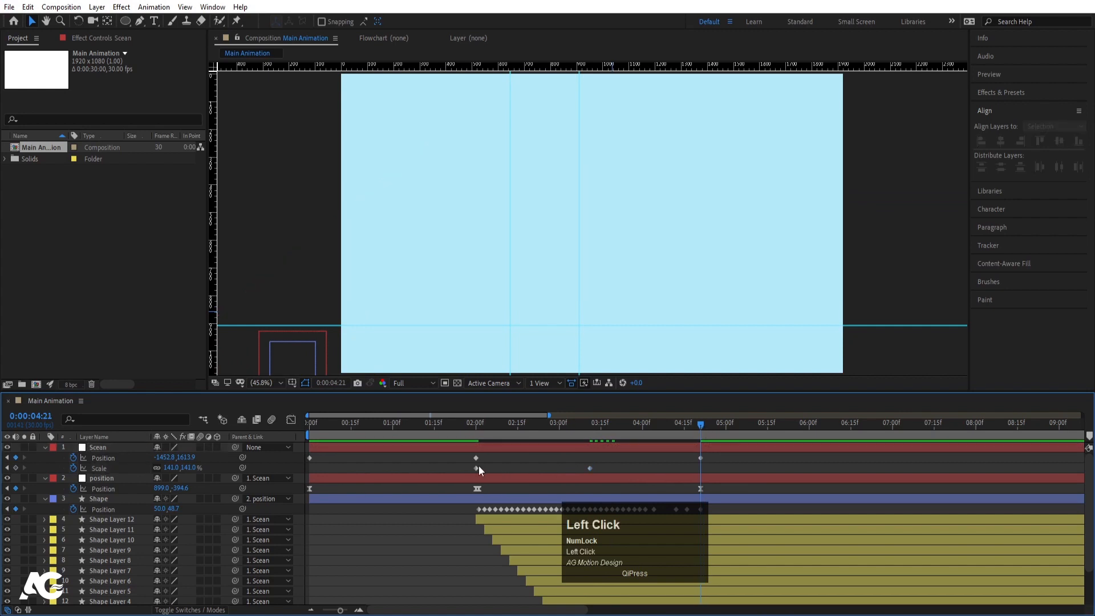
key("ctrl+c")
key("ctrl+v")
- Play back the Scean null's zooming motion from 0:00:01:29 and again from the first frame
left_click_drag(534, 434, 473, 432)
key("space")
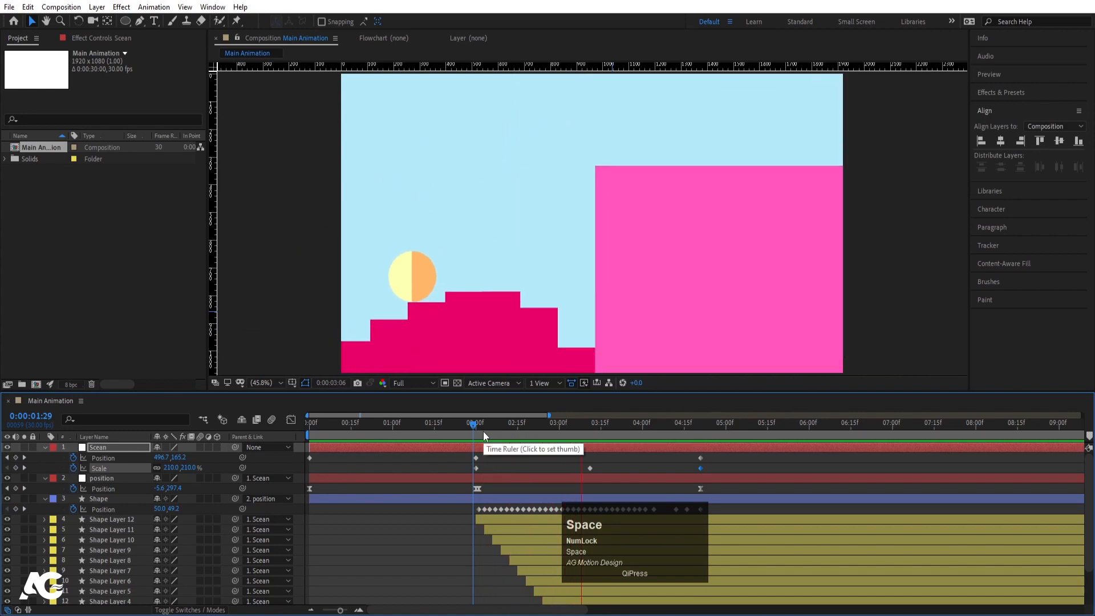
key("space")
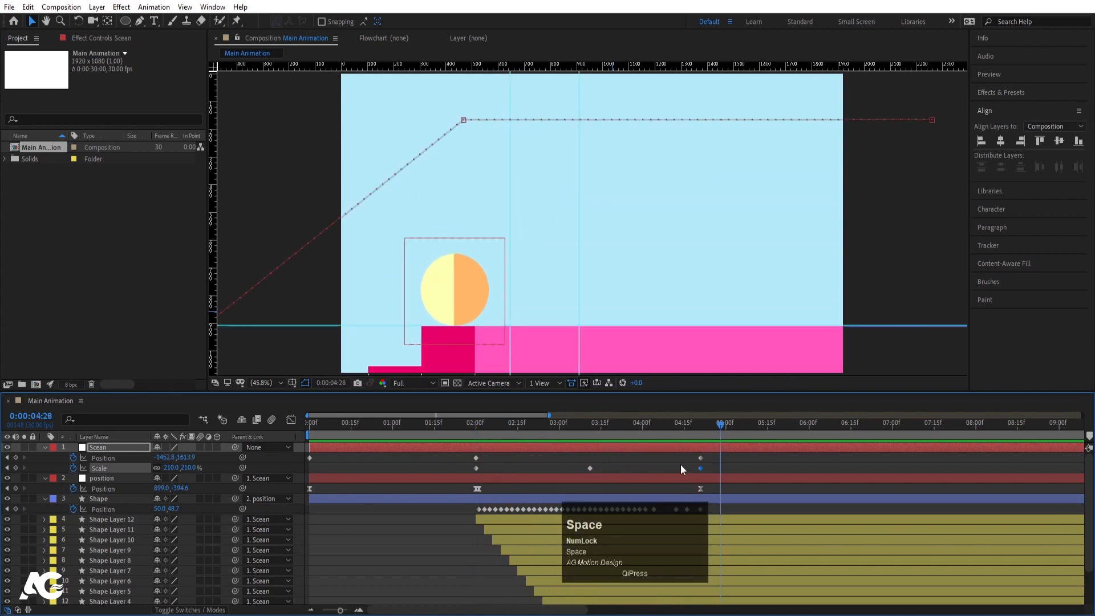
left_click_drag(645, 427, 121, 457)
key("space")
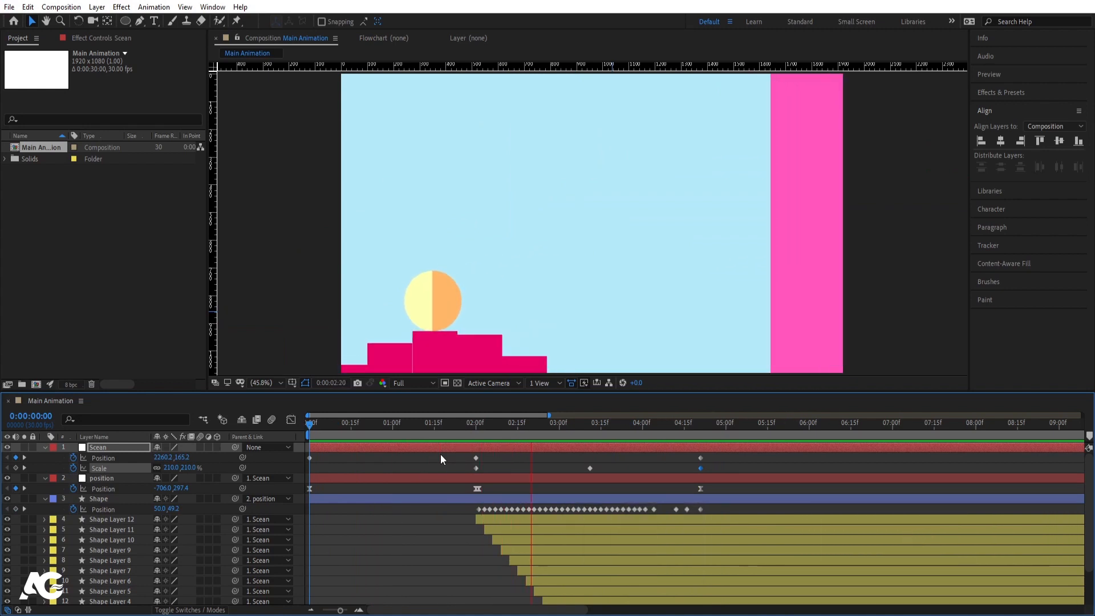
key("space")
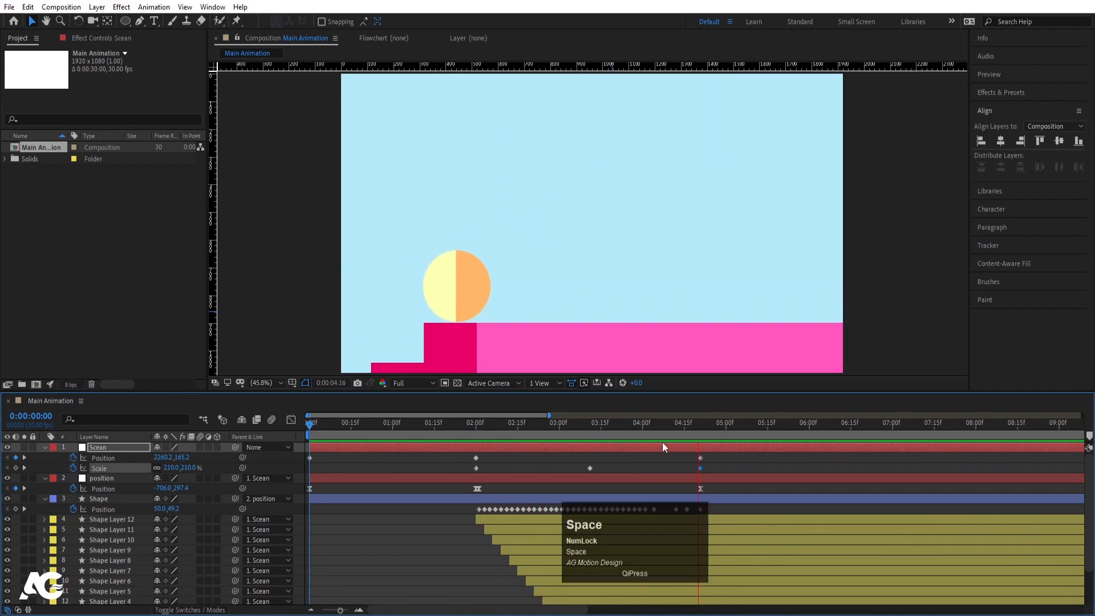
- At 0:00:04:21, set the Scean null's X position to -1113.8 and play back the result from 0:00:01:21
left_click(699, 447)
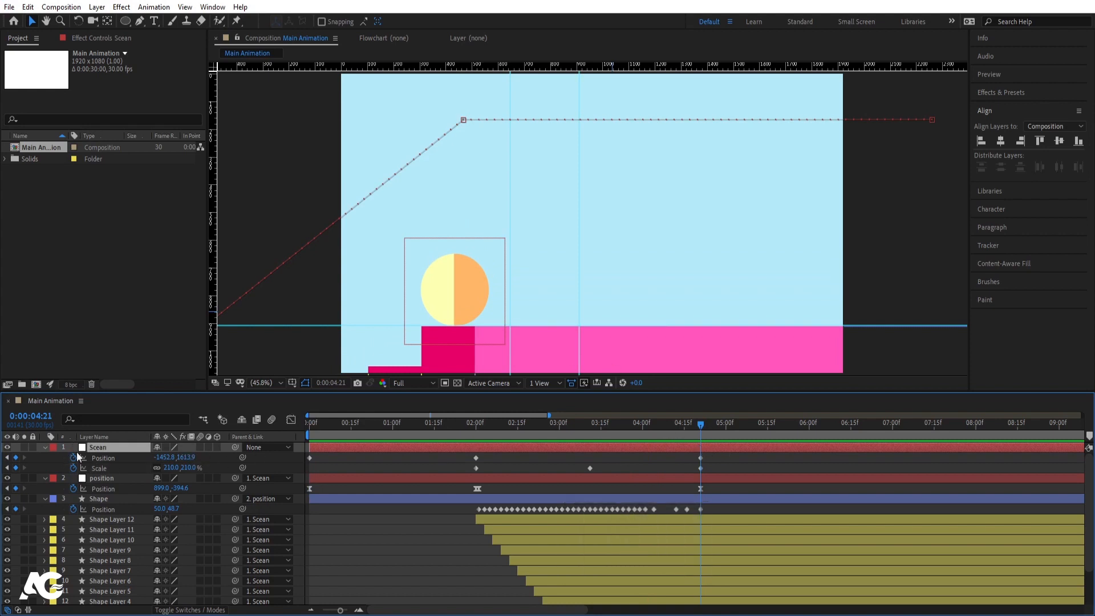
left_click_drag(171, 458, 358, 457)
left_click_drag(673, 430, 449, 430)
key("space")
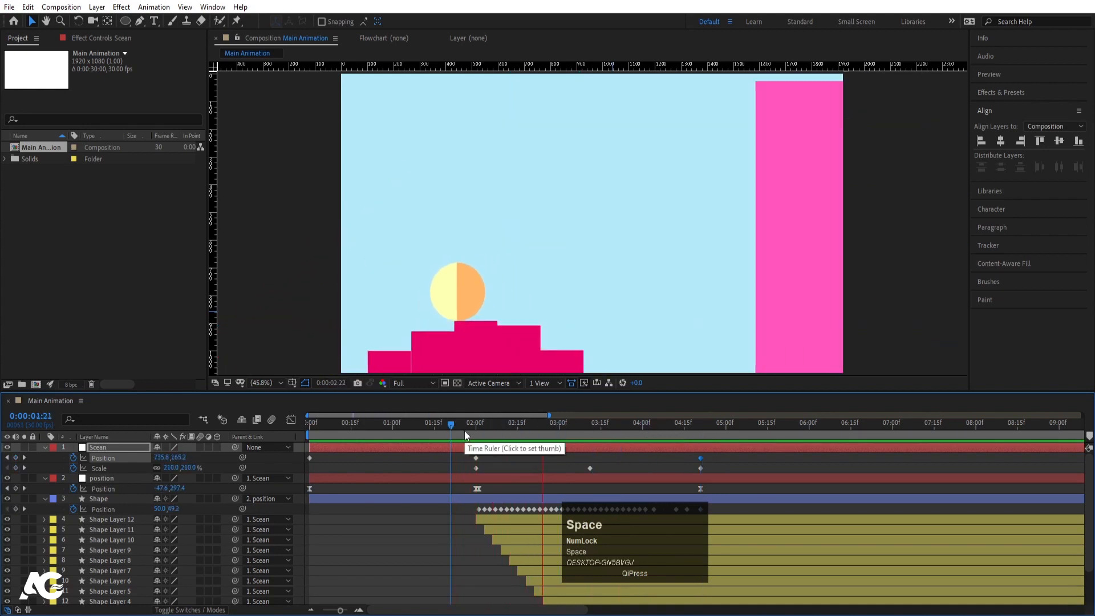
key("space")
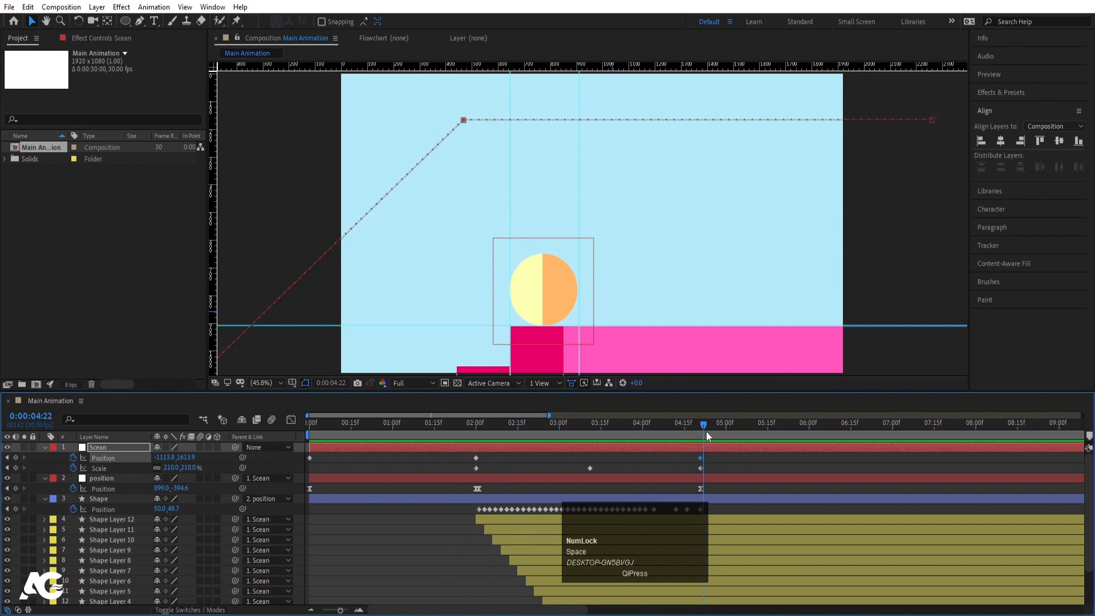
- Add a Position keyframe to the Scean null at 0:00:04:22, one frame after the stair climb ends
key("j")
key("j")
key("Page_Down")
left_click(15, 458)
- At 0:00:06:02, set the Scean null's X position to -2110.0 so the stairs slide out of the frame
left_click(789, 435)
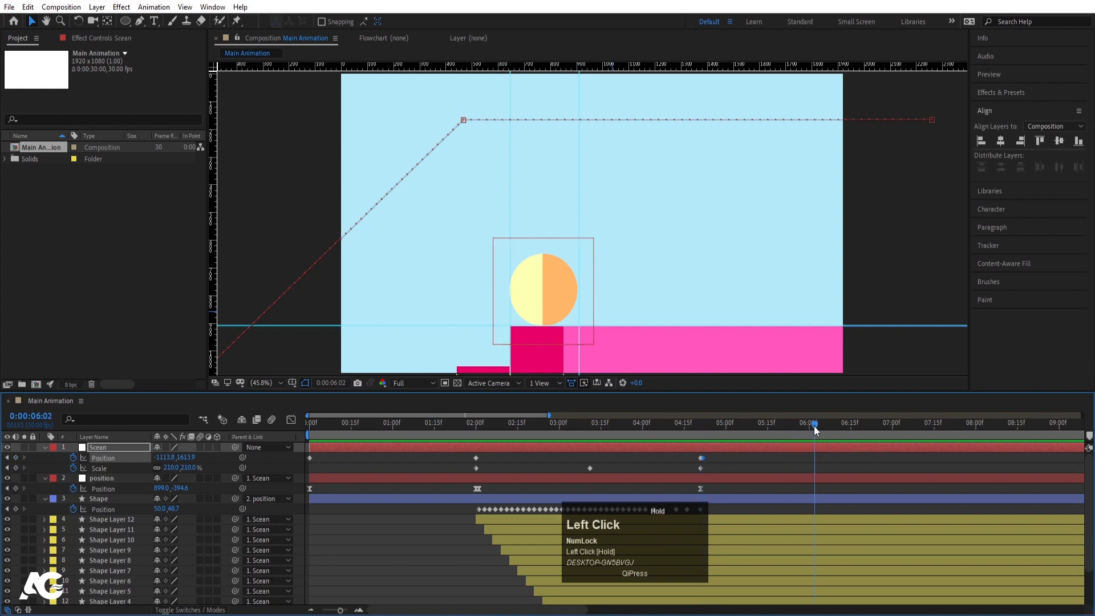
left_click_drag(163, 457, 3, 465)
scroll(536, 238, "down", 4)
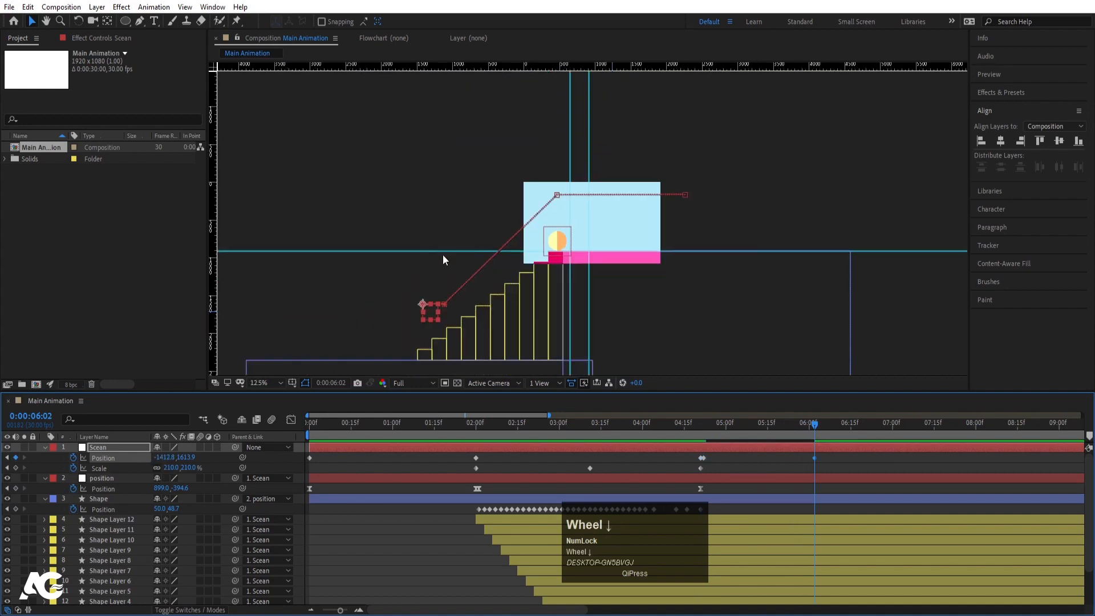
left_click_drag(165, 458, 86, 458)
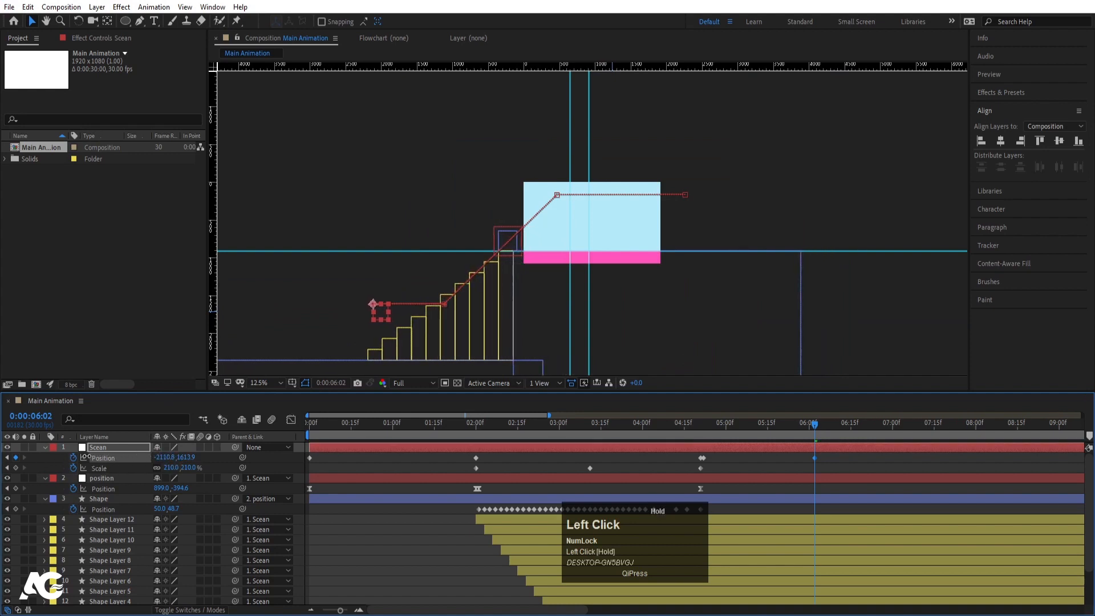
- Add a Position keyframe to the position null at 0:00:04:22 and set its X position to 1376.0 at 0:00:06:02
key("j")
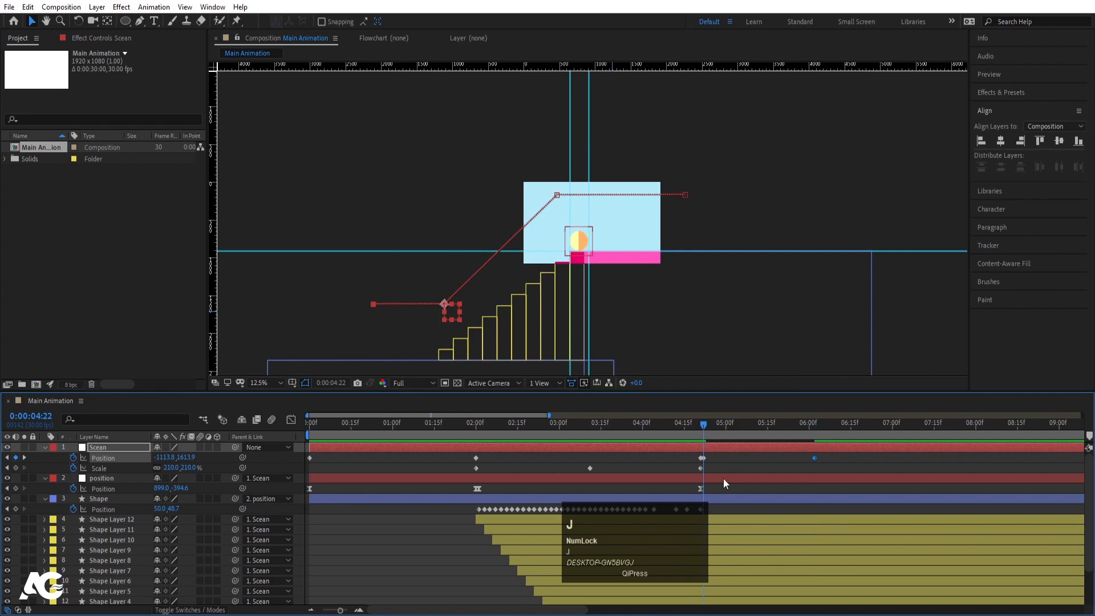
scroll(585, 245, "up", 4, "alt")
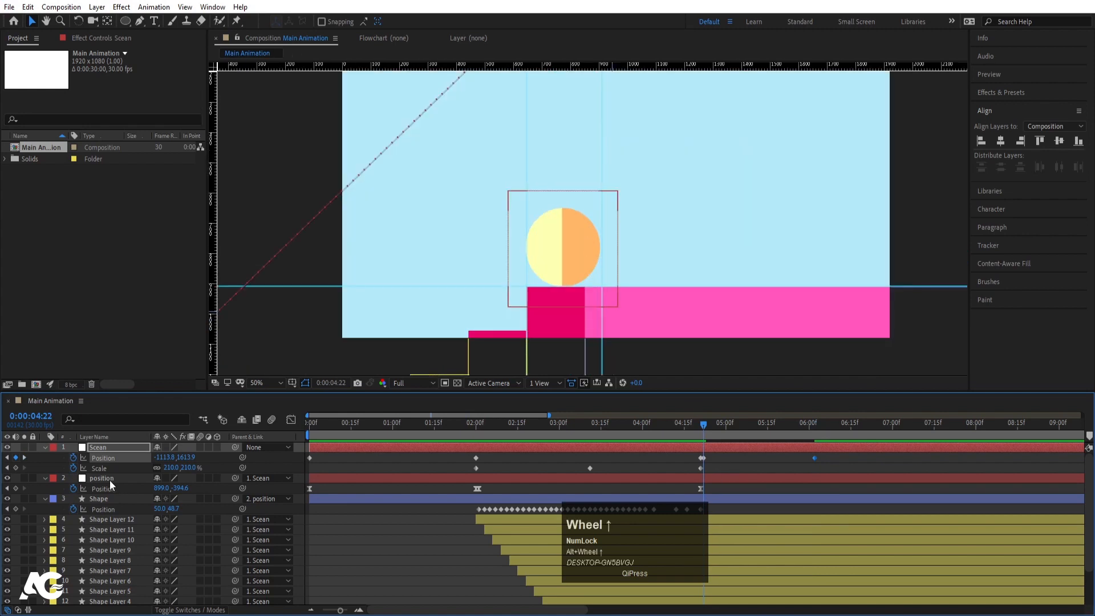
left_click(109, 478)
left_click(16, 489)
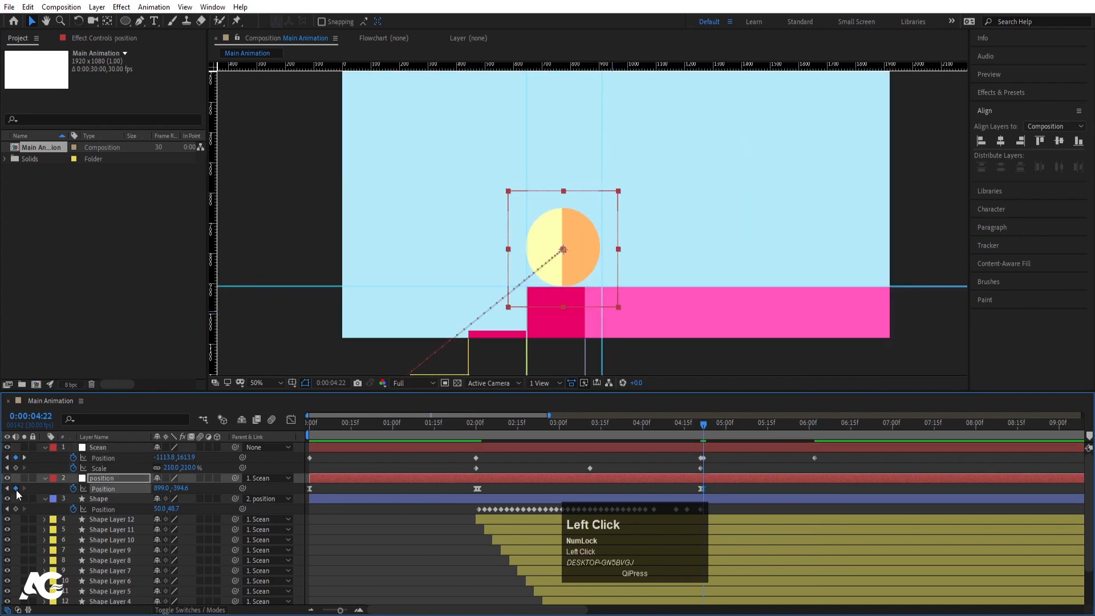
key("k")
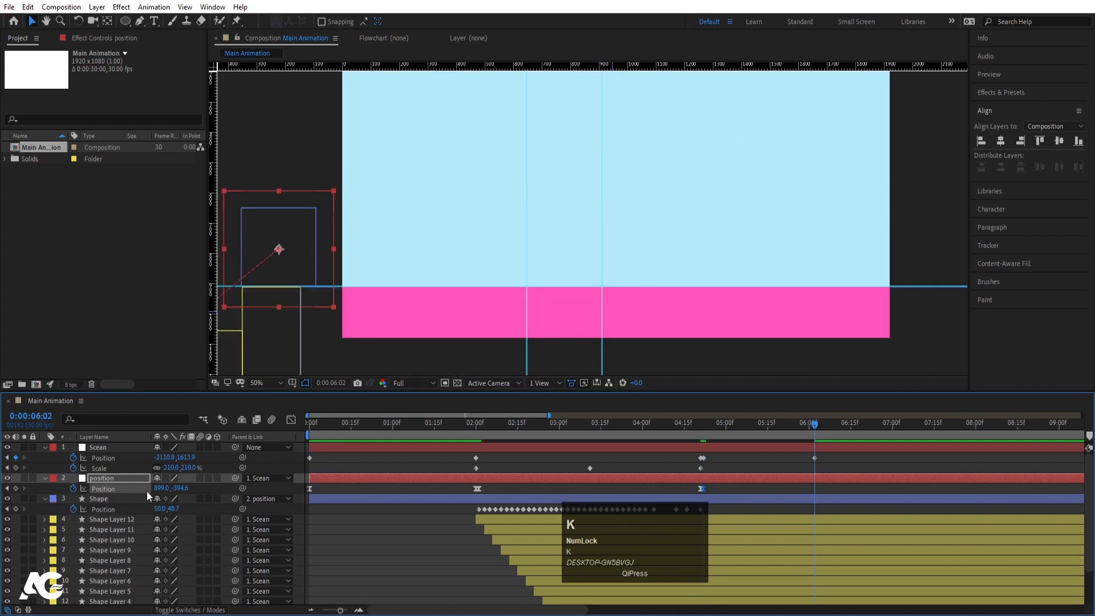
left_click_drag(163, 489, 423, 478)
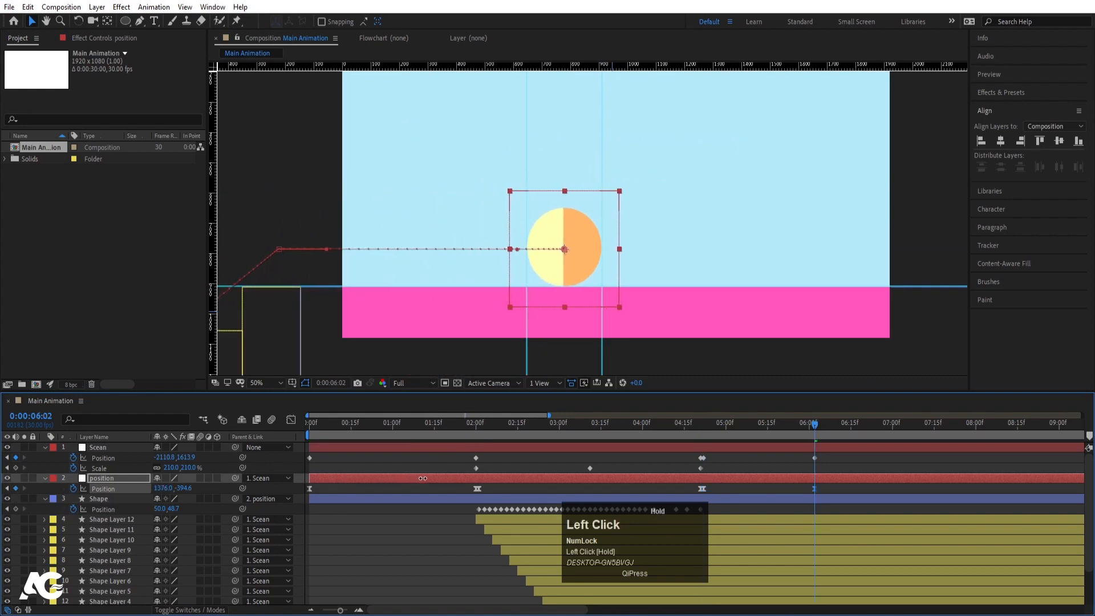
- Check the ball against the vertical guides at 0:00:06:02 and 0:00:04:22, and play back the motion between them
scroll(553, 252, "up", 2)
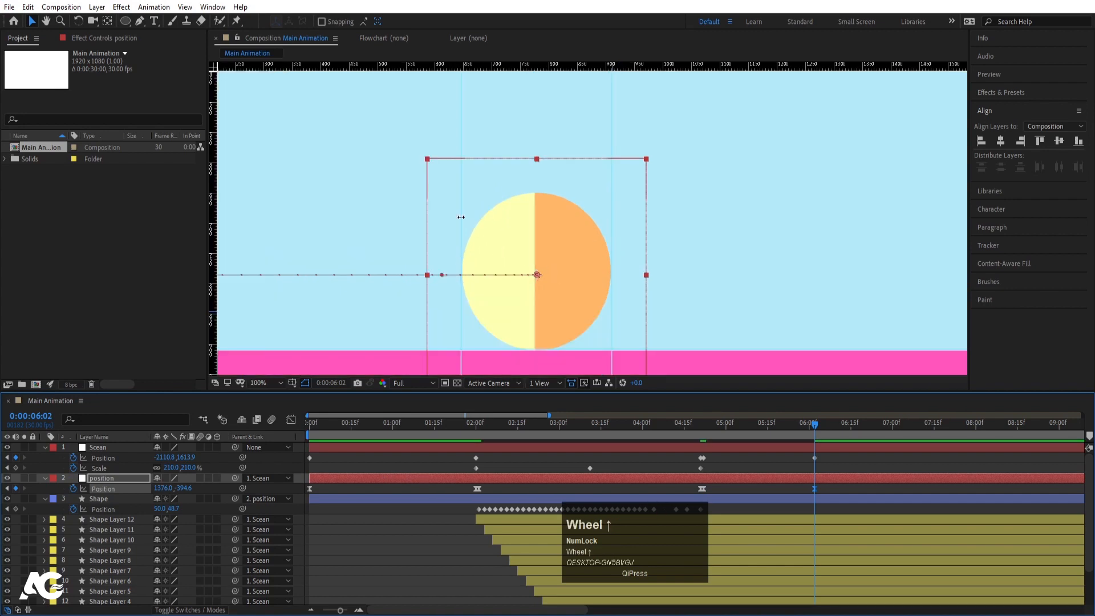
key("k")
key("j")
key("j")
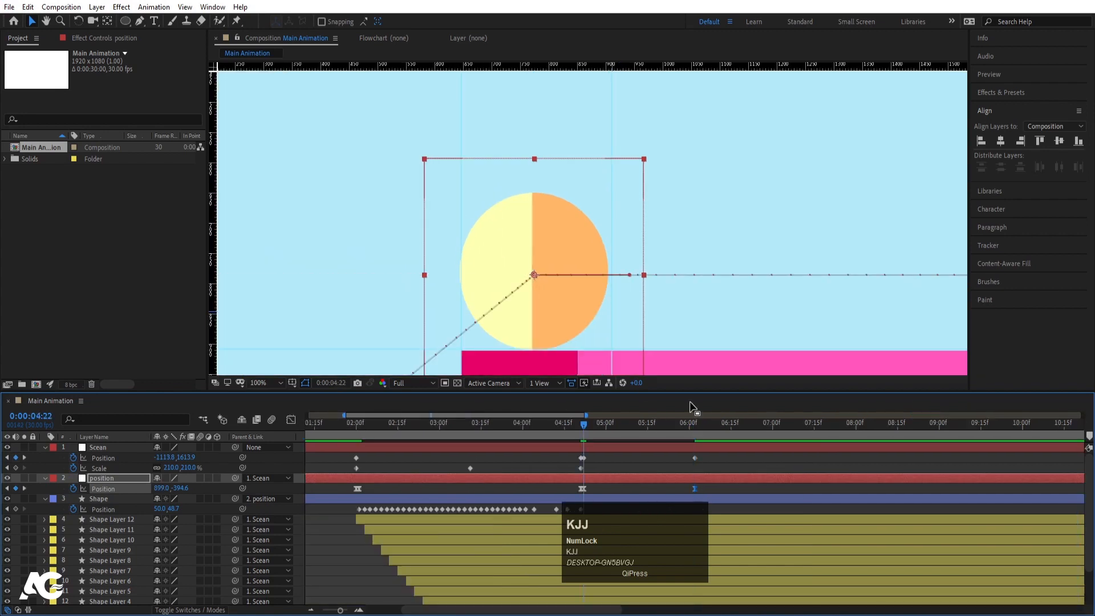
scroll(628, 252, "down", 1)
key("space")
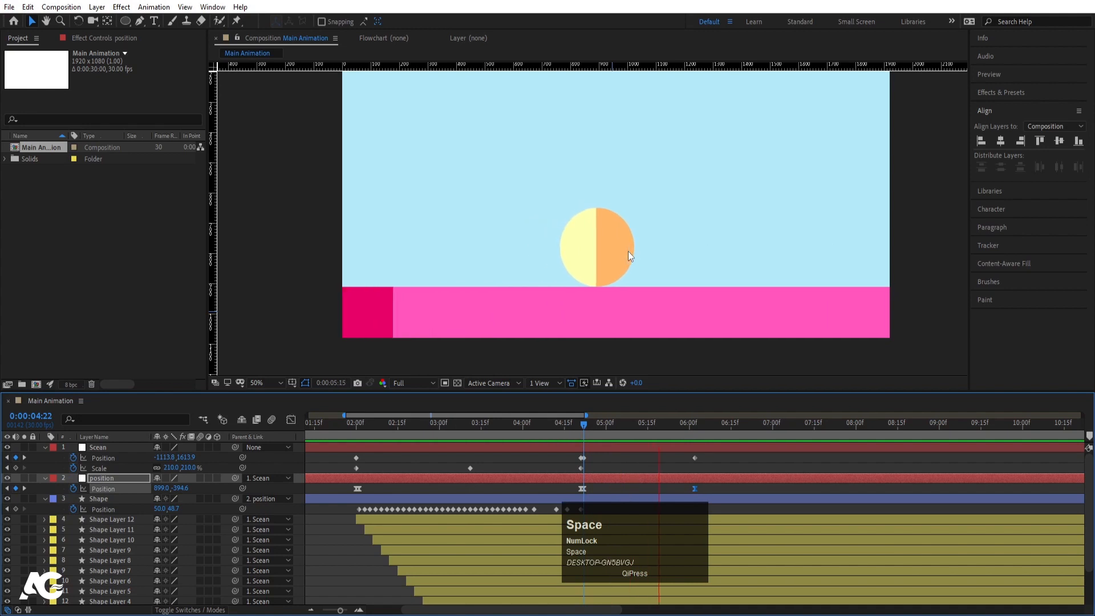
key("space")
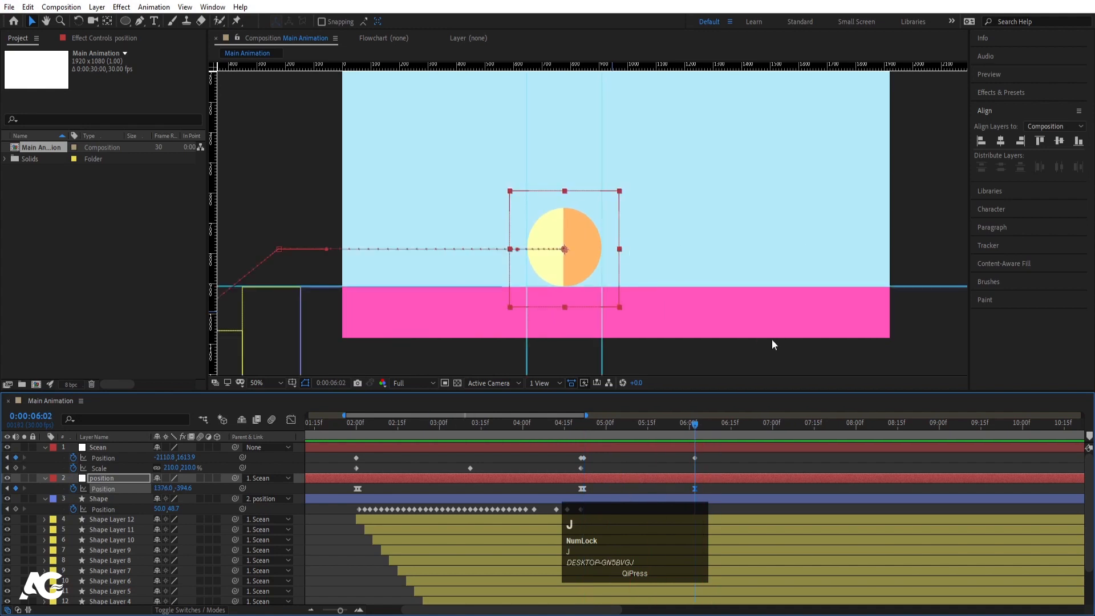
- Fit the composition in view and play back the animation with the work area ending at about 0:00:06:02
left_click(261, 385)
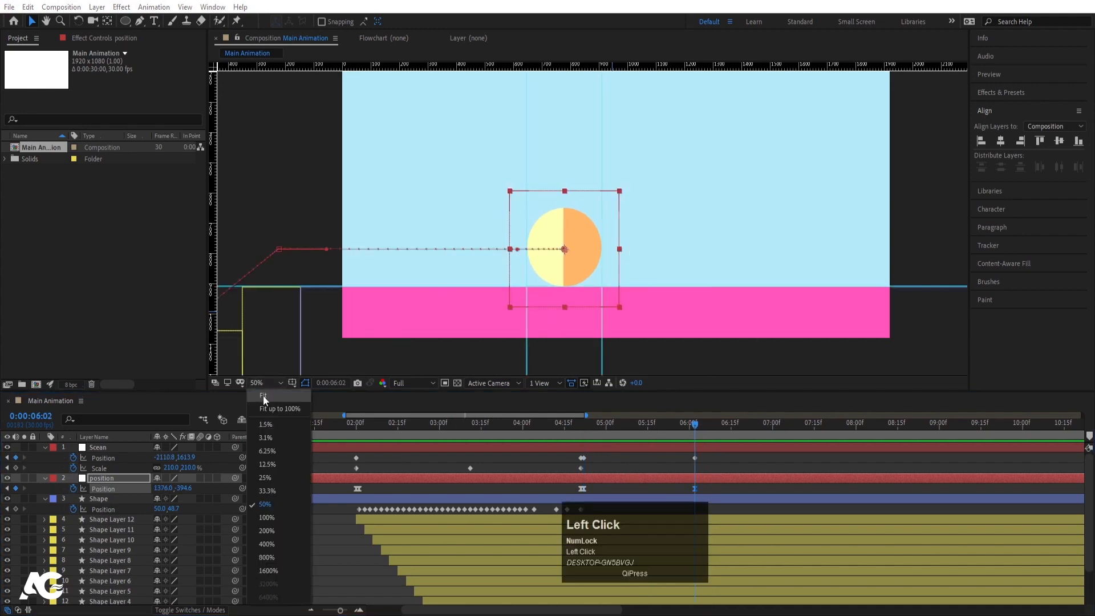
left_click(268, 396)
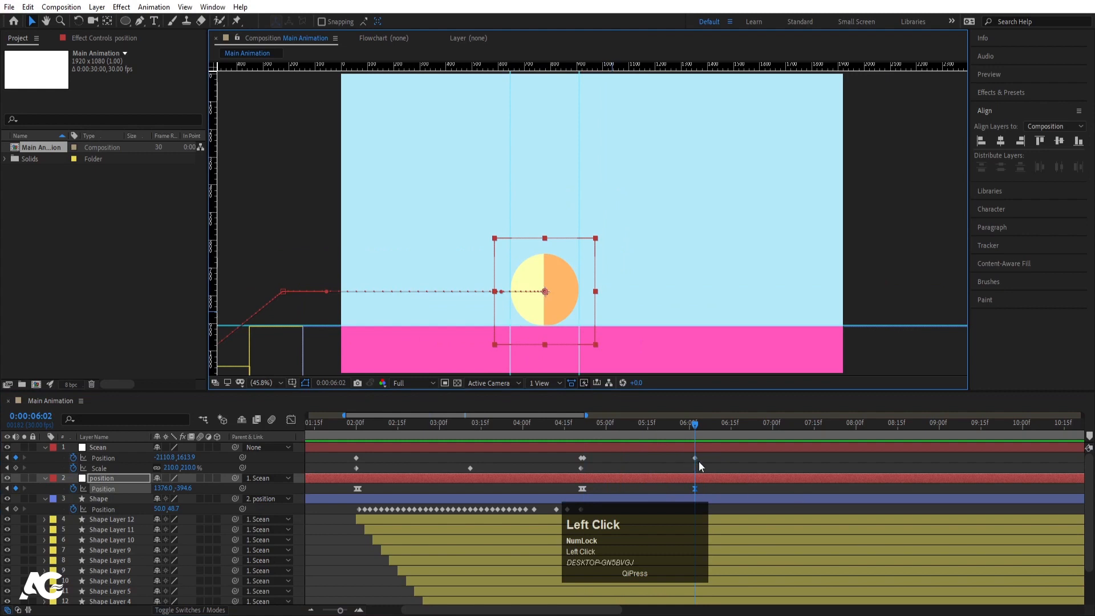
key("space")
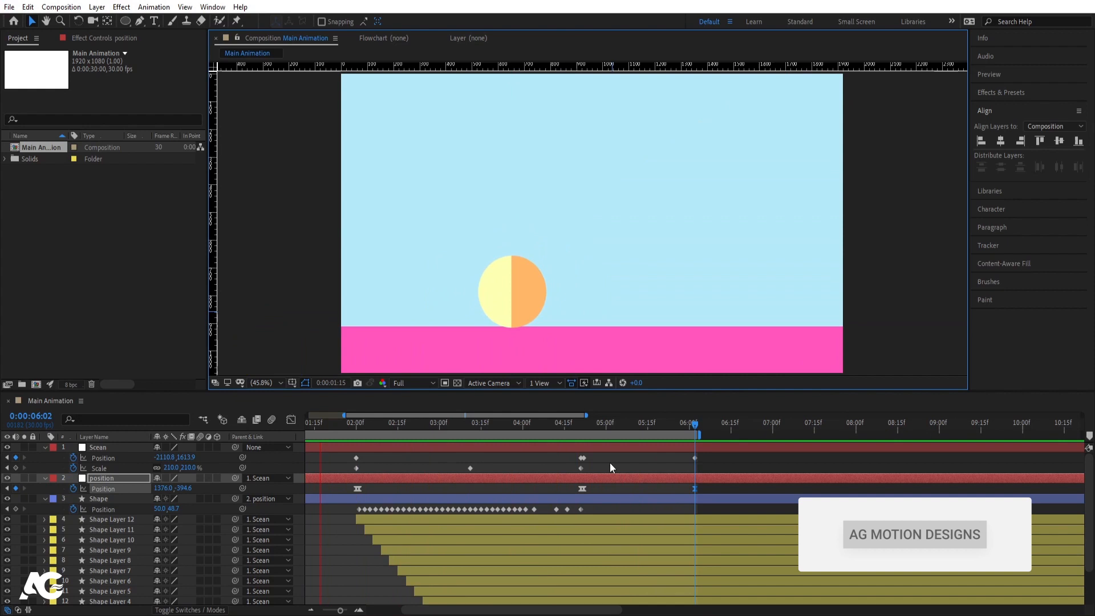
key("space")
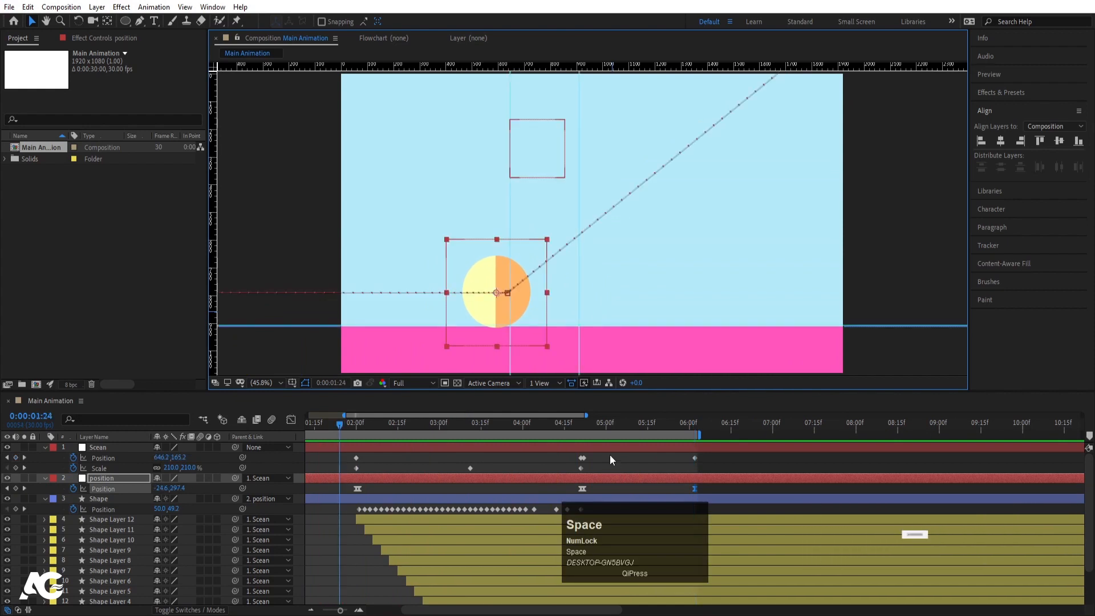
- Apply Easy Ease to the Scean null's Position keyframes at 0:00:04:22 and 0:00:04:21
left_click(581, 429)
key("equal")
key("equal")
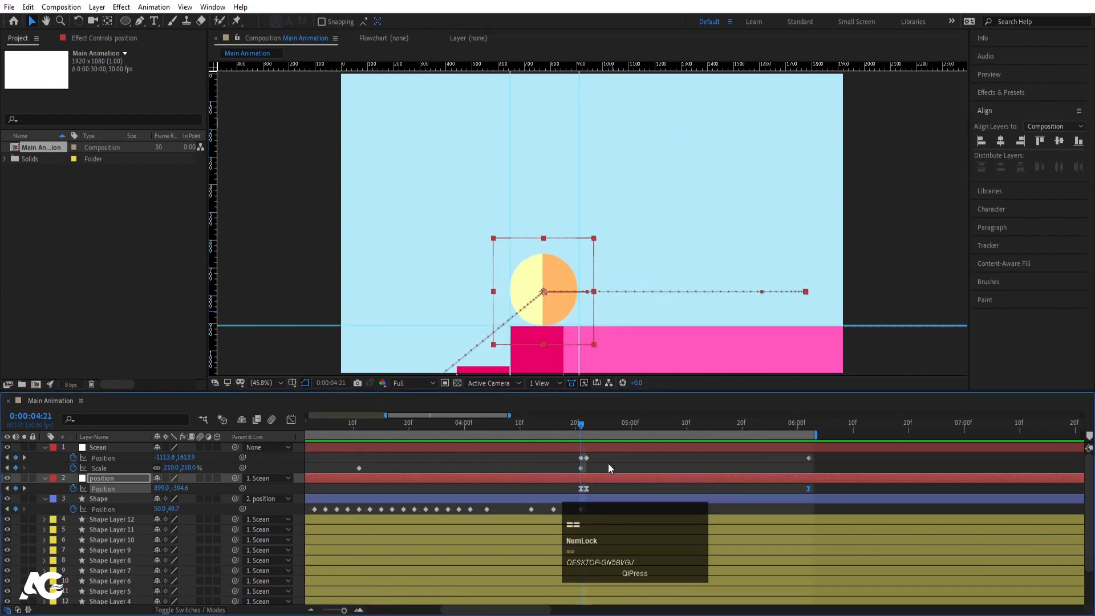
key("equal")
left_click(593, 457)
key("F9")
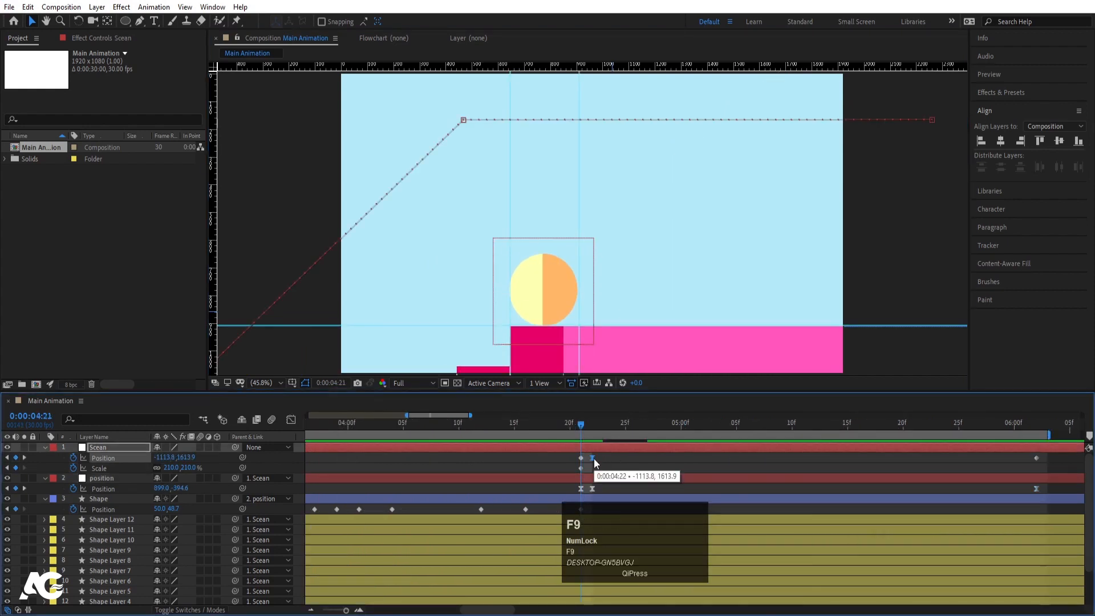
left_click(580, 456)
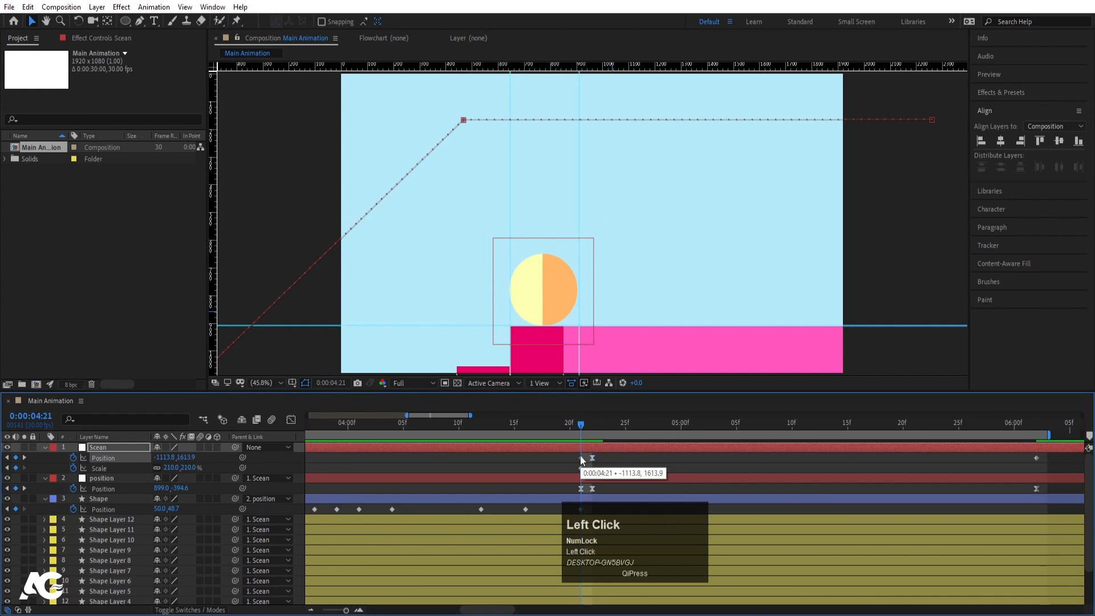
key("F9")
key("minus")
key("minus")
key("minus")
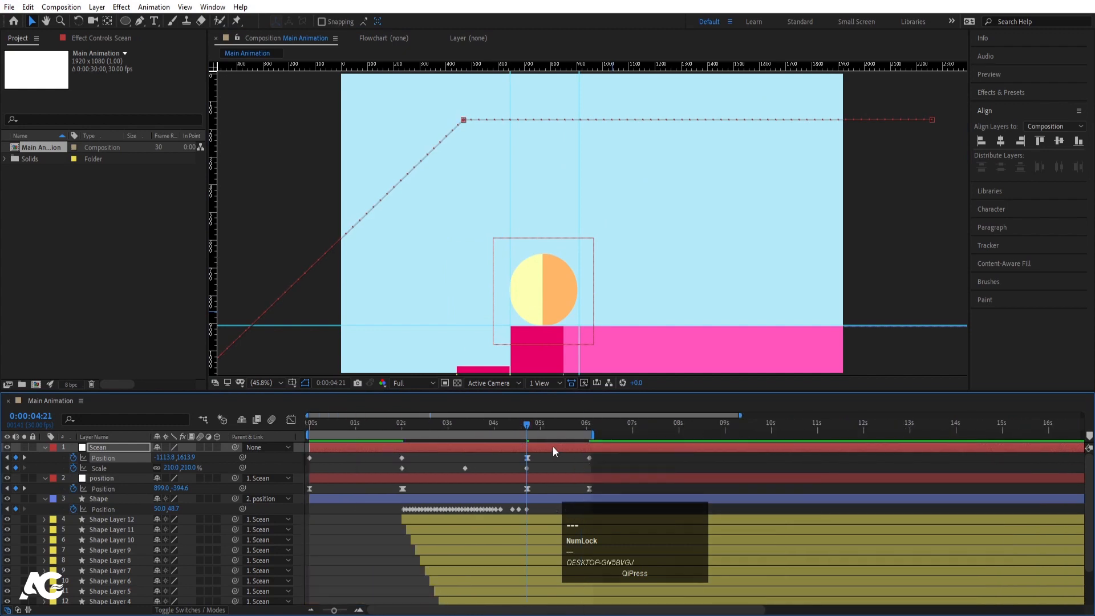
- Apply Easy Ease to the Scean null's Position keyframe at about 2 seconds and play back the stair climb
left_click_drag(508, 420, 479, 420)
key("space")
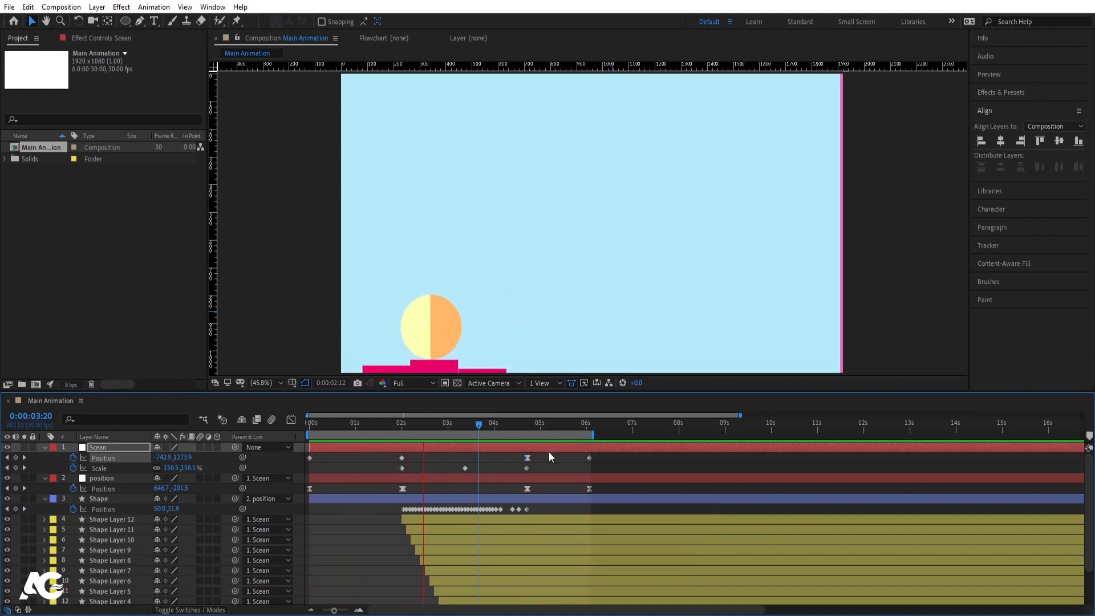
key("space")
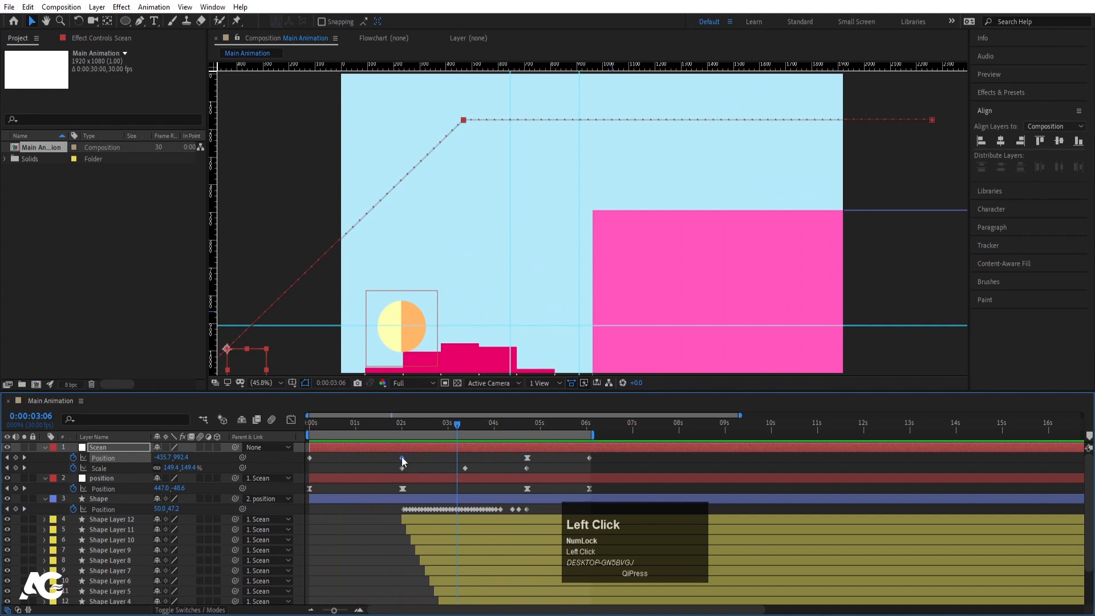
key("F9")
left_click(409, 426)
key("space")
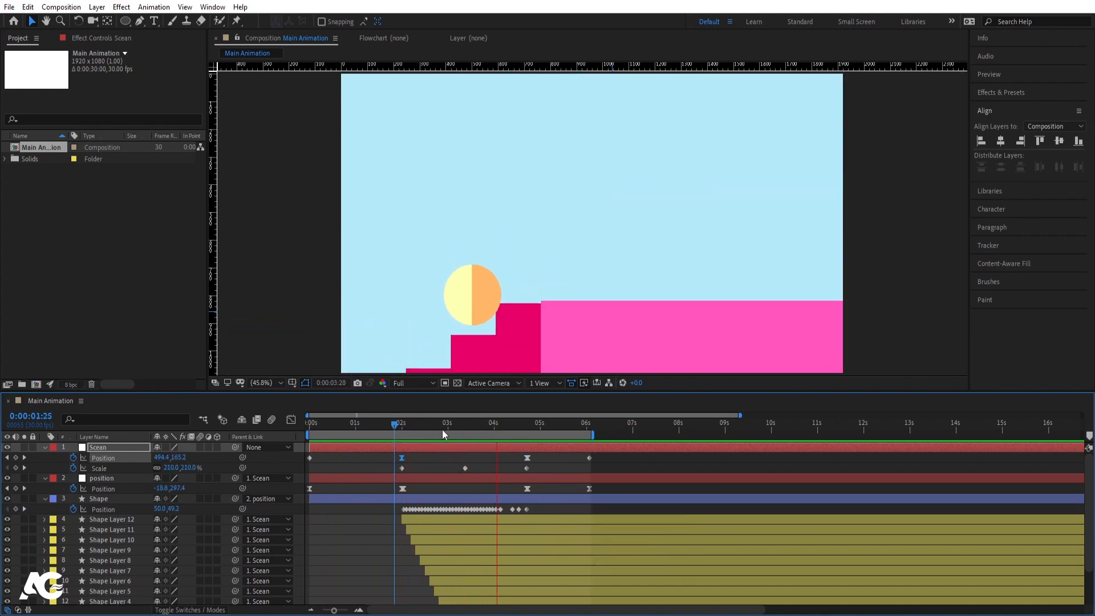
key("space")
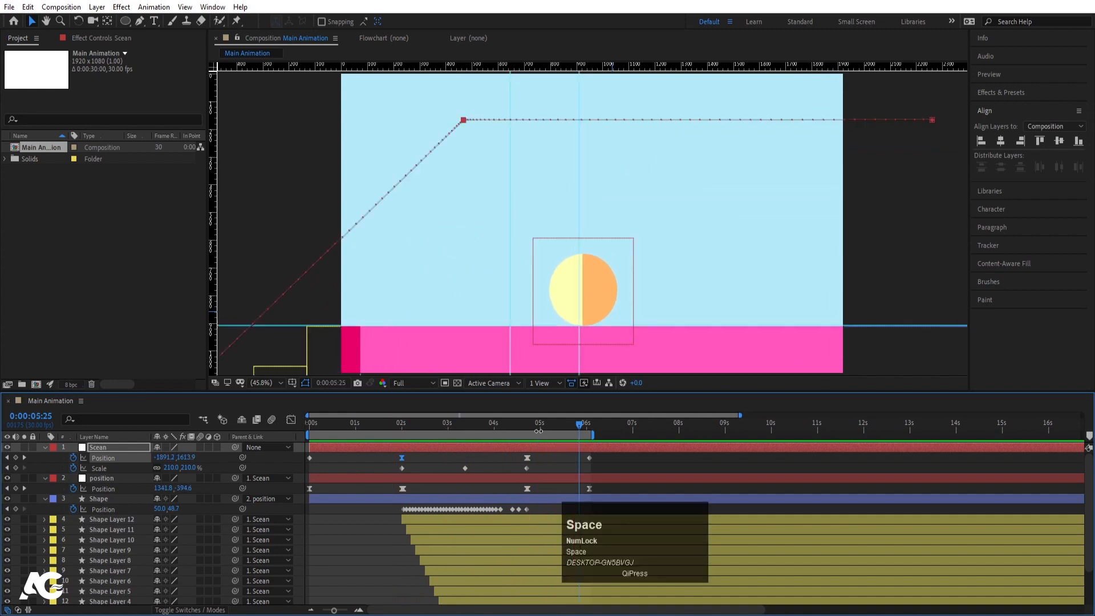
- Apply Easy Ease to the Scean null's three Scale keyframes and play back the animation from before the stairs
left_click_drag(538, 431, 501, 425)
key("space")
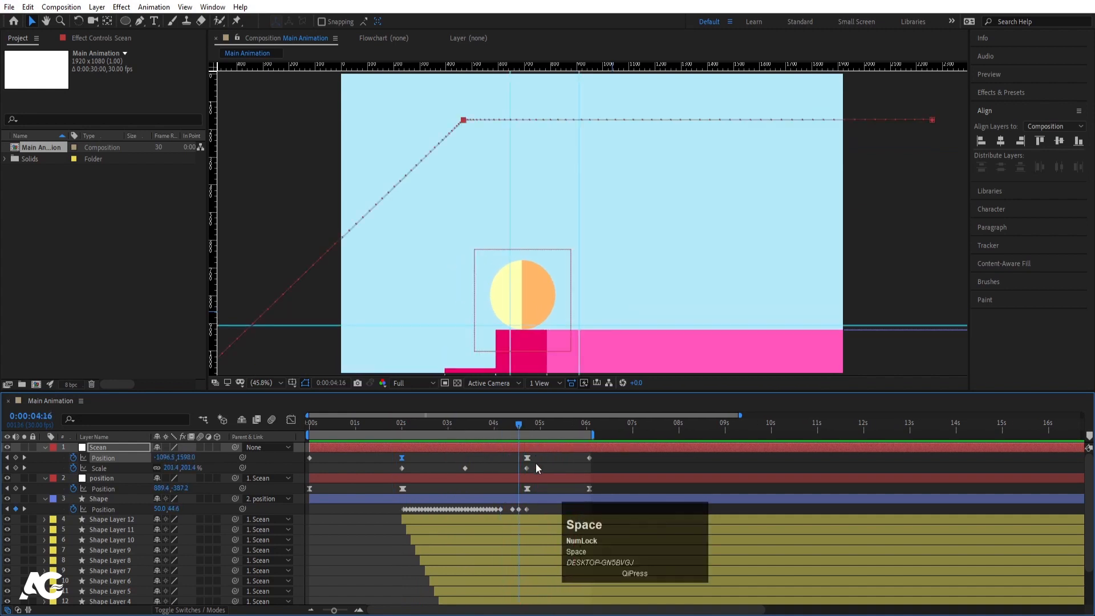
left_click_drag(536, 467, 393, 471)
key("F9")
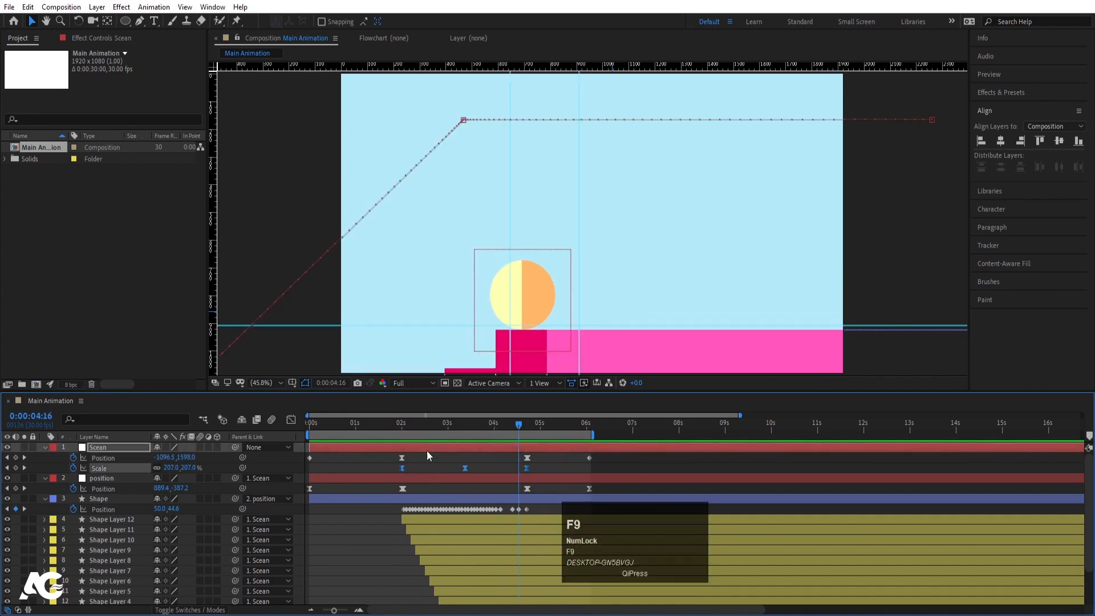
left_click(387, 426)
key("space")
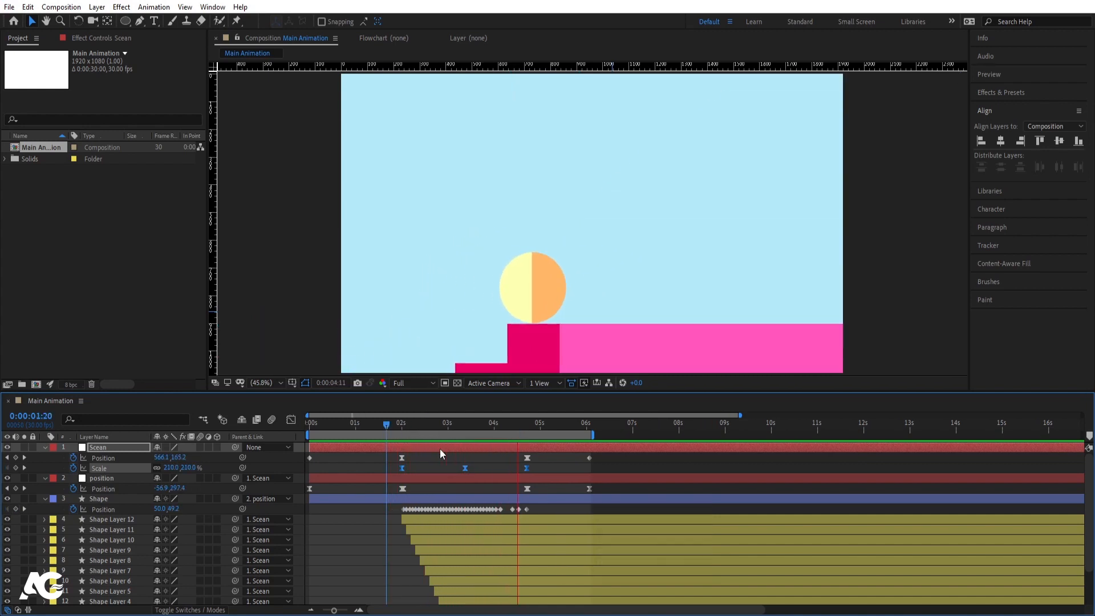
key("space")
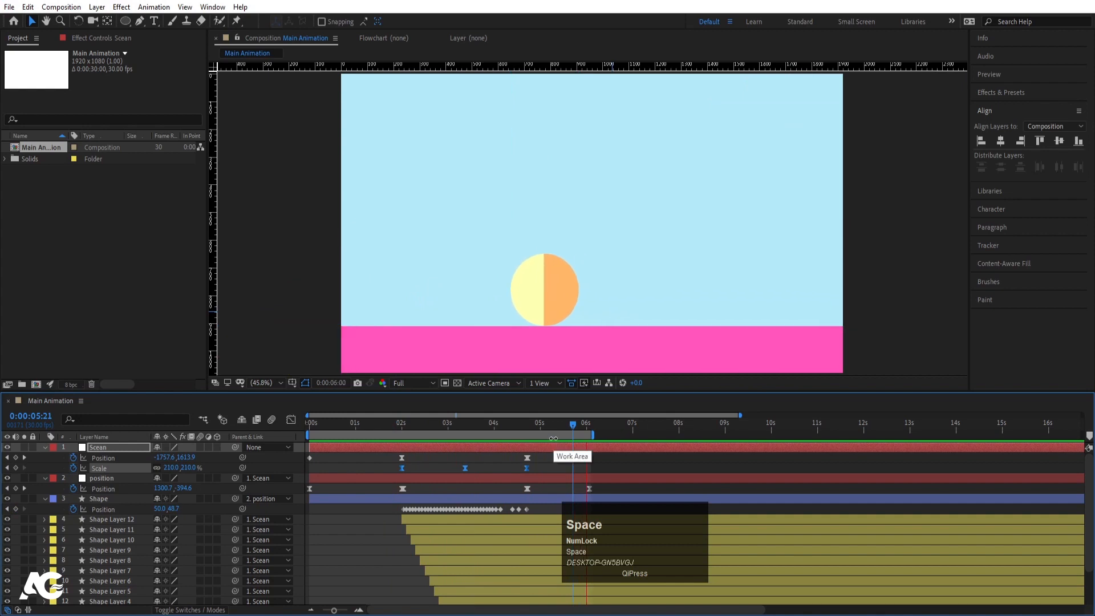
key("space")
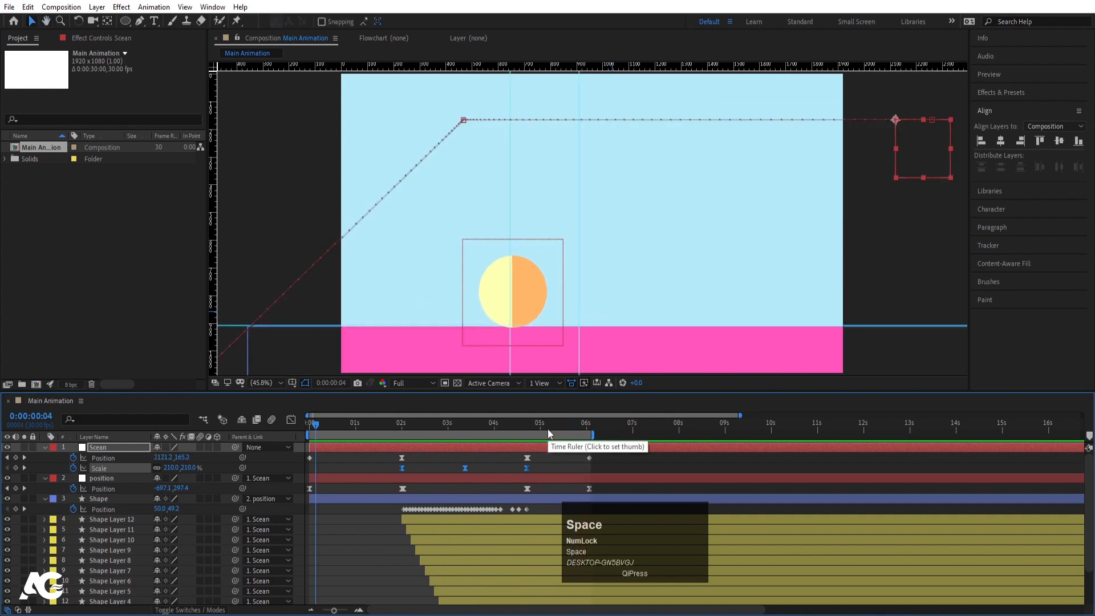
- Apply Easy Ease to the position null's last Position keyframes, around 0:00:04:22 and at 0:00:06:02, and show their speed graph
left_click(528, 480)
key("equal")
key("equal")
key("minus")
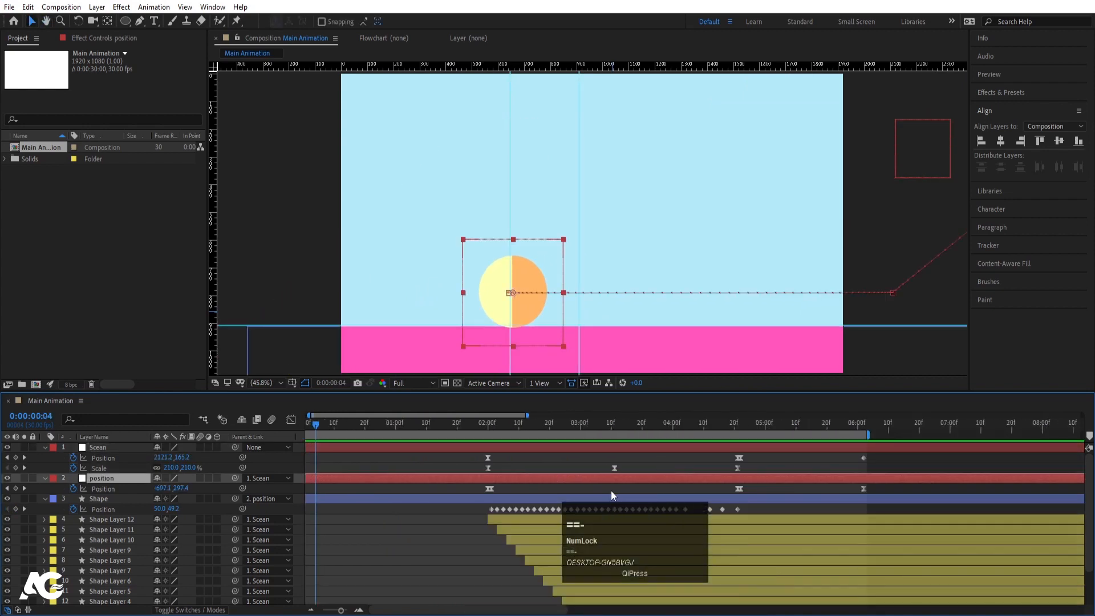
left_click_drag(604, 484, 514, 494)
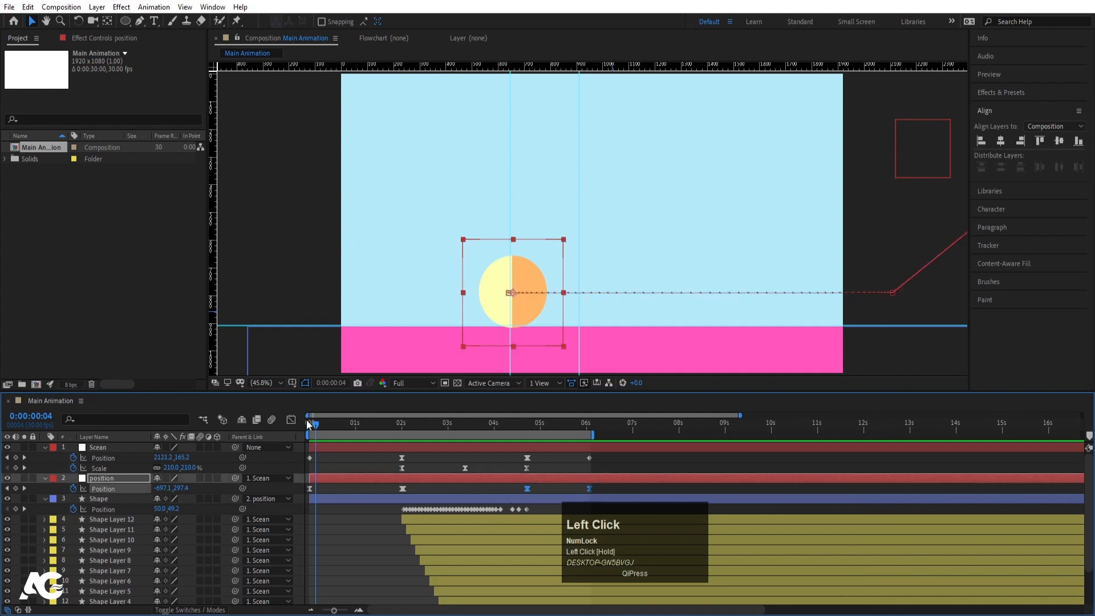
key("F9")
left_click(291, 420)
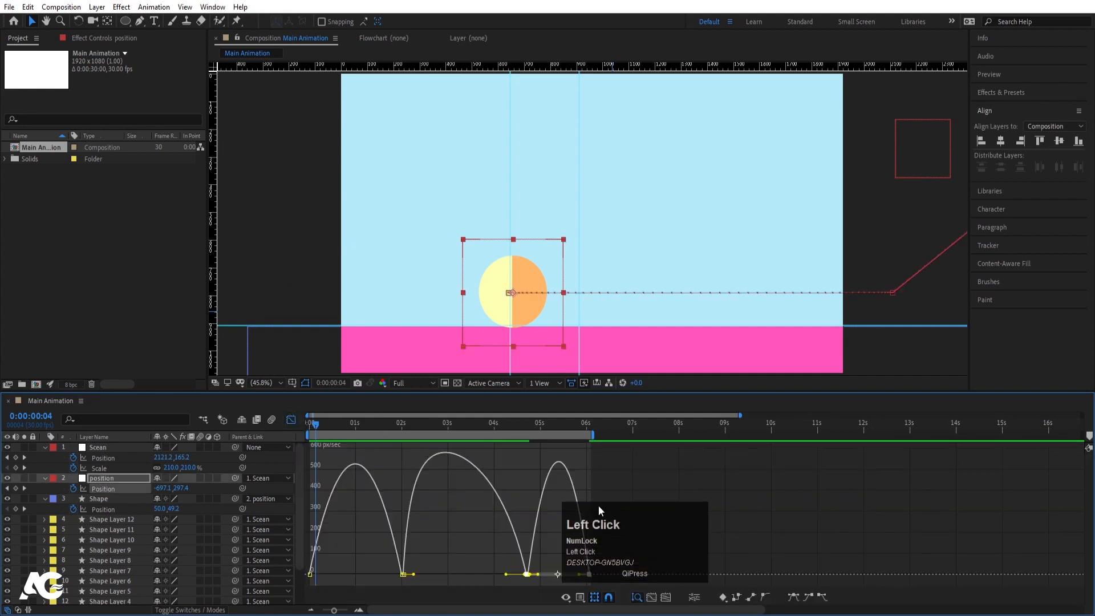
- Try Easy Ease on all of the position null's Position keyframes and play back the motion
key("equal")
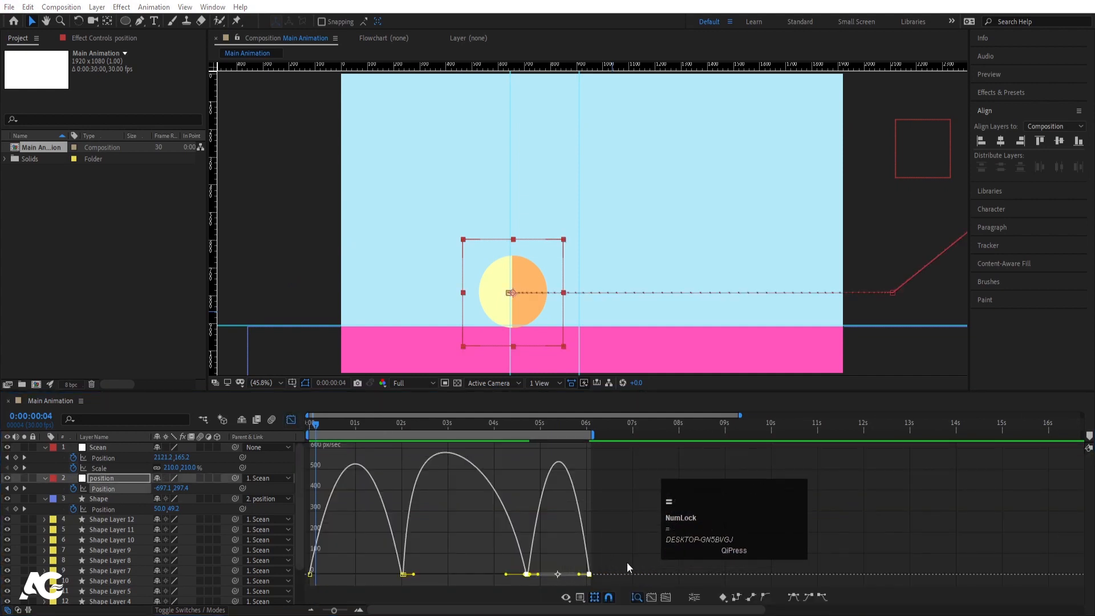
left_click_drag(632, 563, 265, 588)
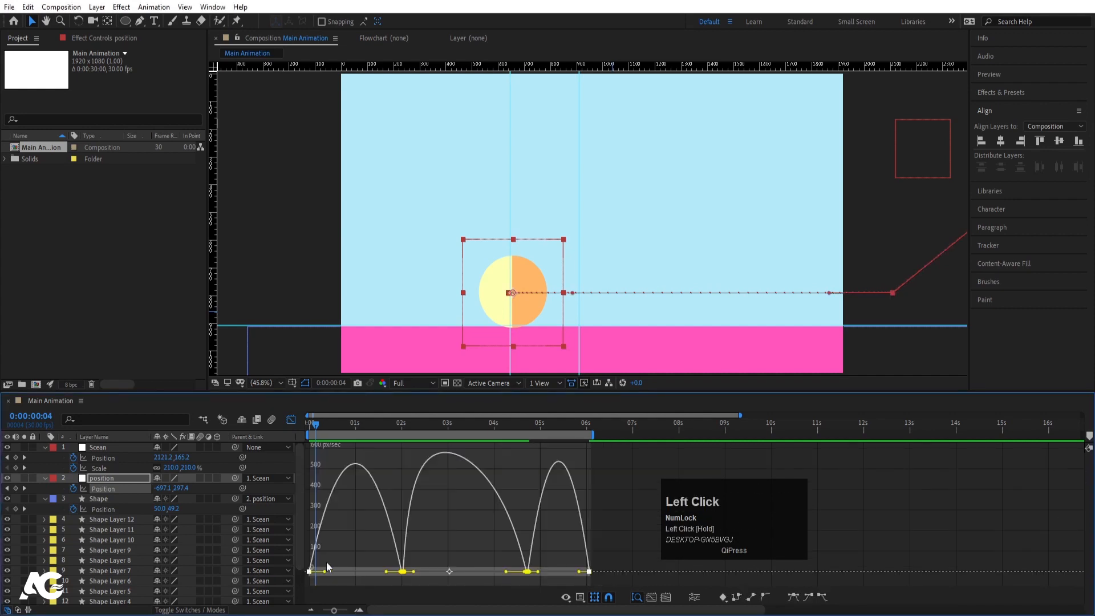
key("F9")
key("space")
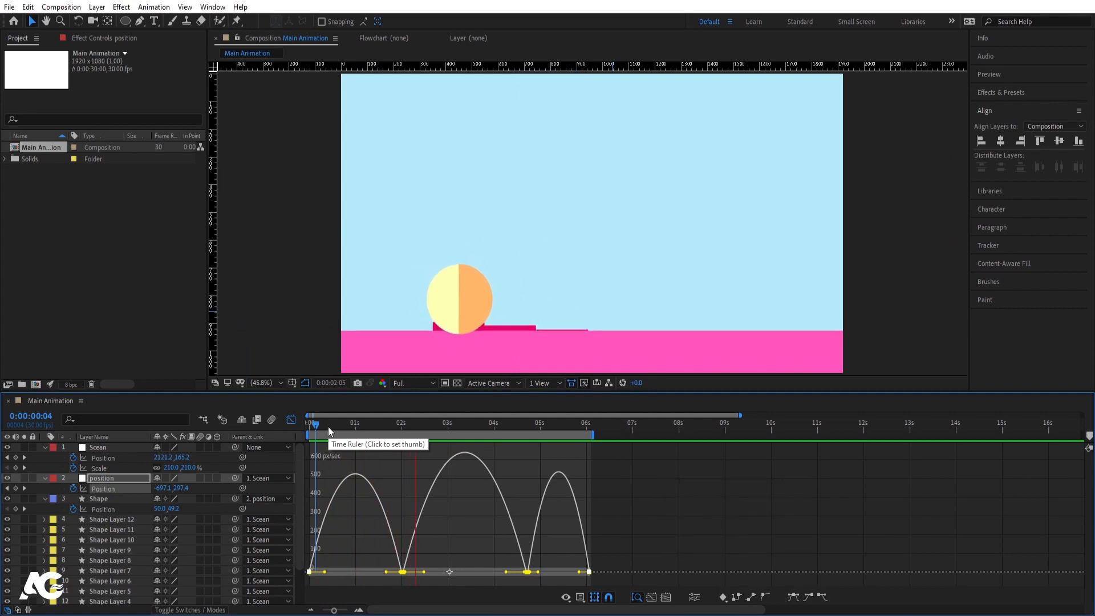
key("space")
key("ctrl+z")
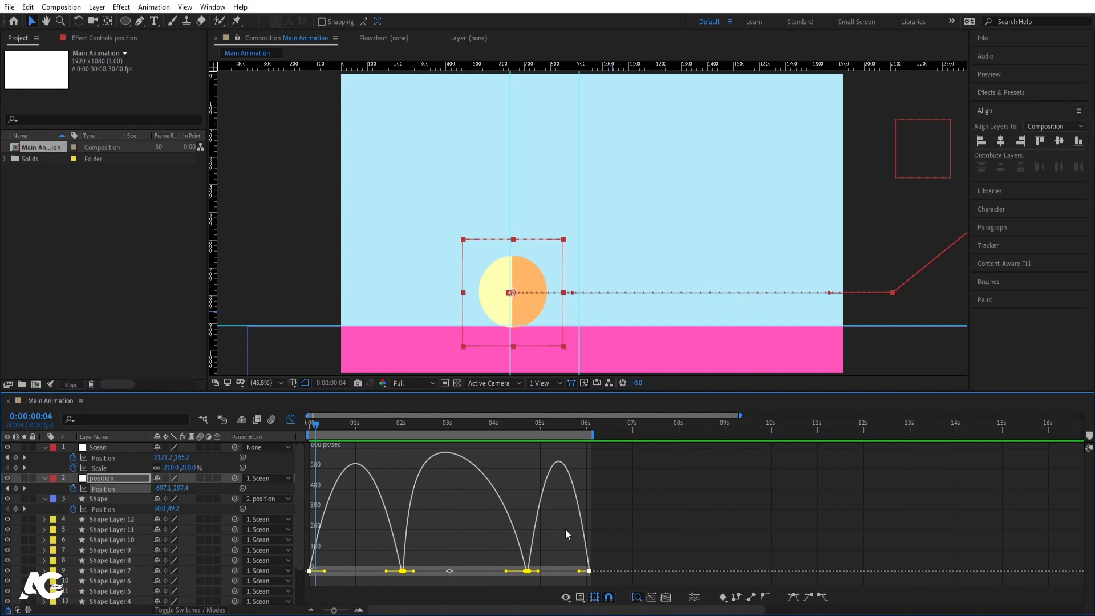
- Reshape the position null's speed curve between 0:00:04:22 and 0:00:06:02 with longer ease handles and a later, sharper peak
left_click(611, 549)
left_click(514, 429)
key("space")
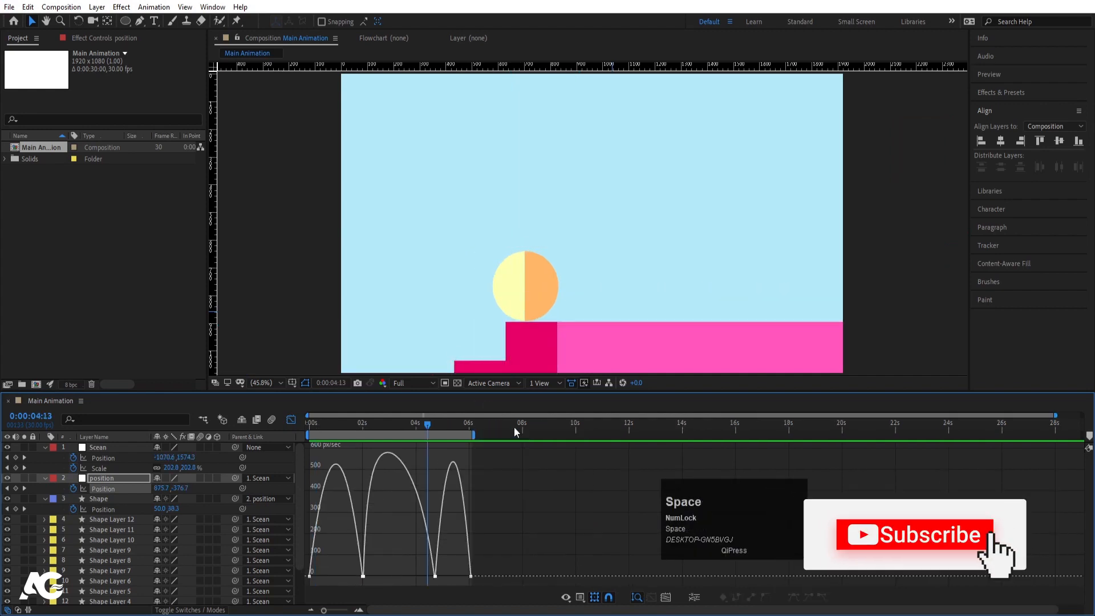
left_click(483, 490)
scroll(599, 561, "up", 5)
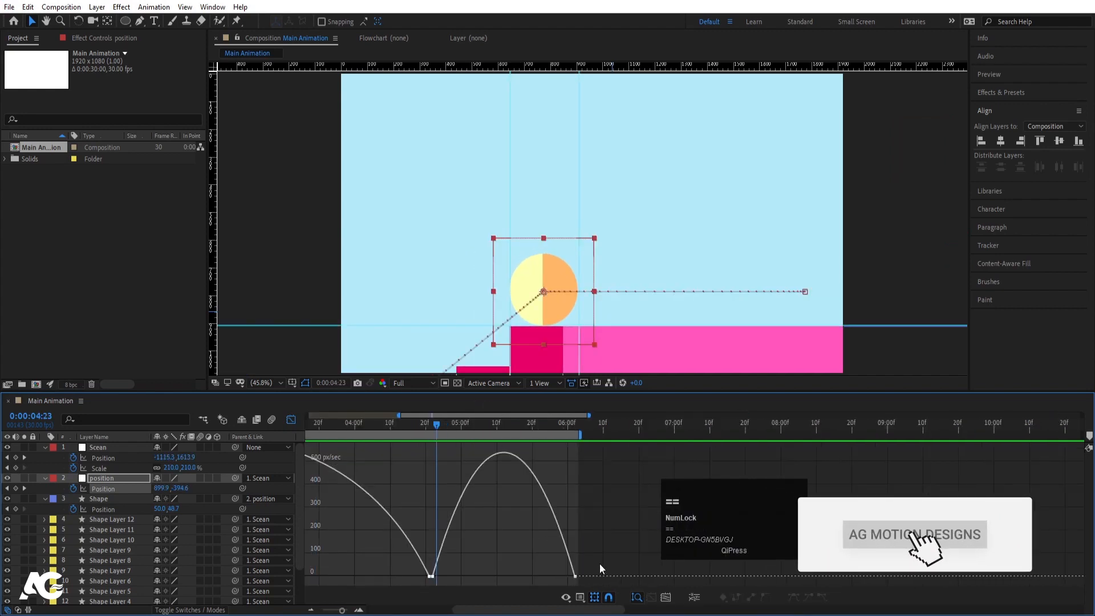
left_click_drag(577, 573, 481, 573)
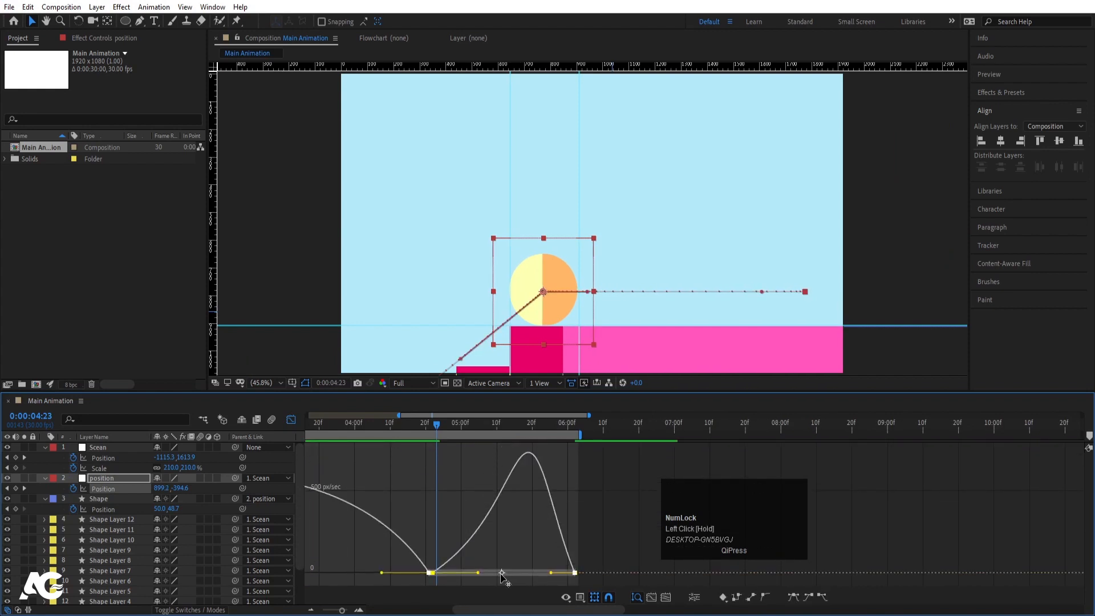
mouse_move(548, 575)
left_mouse_down()
mouse_move(603, 584)
mouse_move(536, 575)
left_mouse_up()
key("ctrl+z")
- Play back the adjusted motion and return from the speed graph to the layer timeline
key("space")
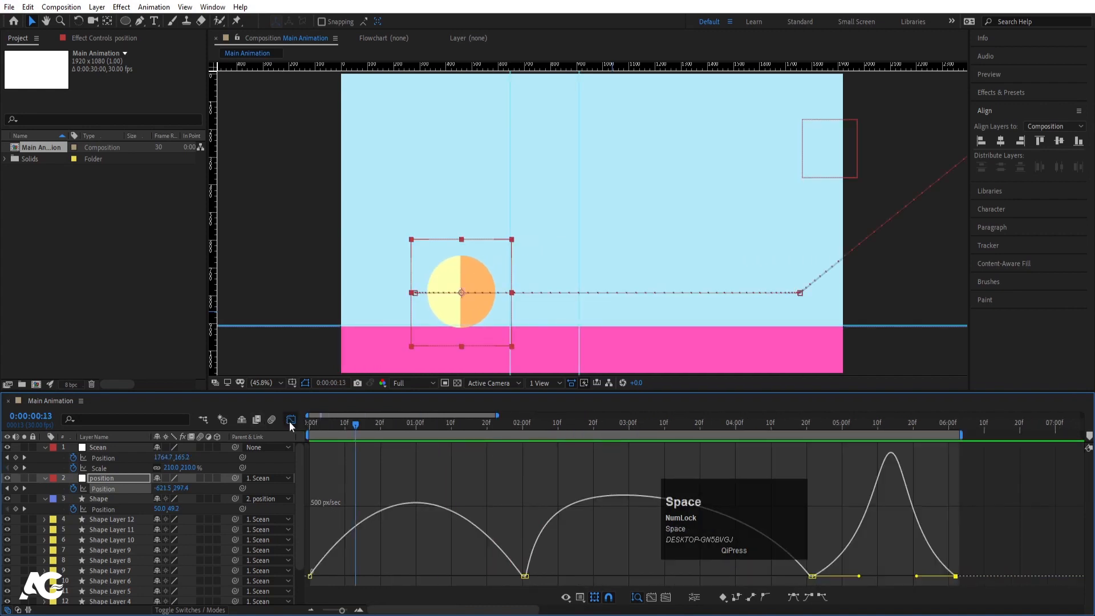
left_click(290, 420)
key("minus")
key("space")
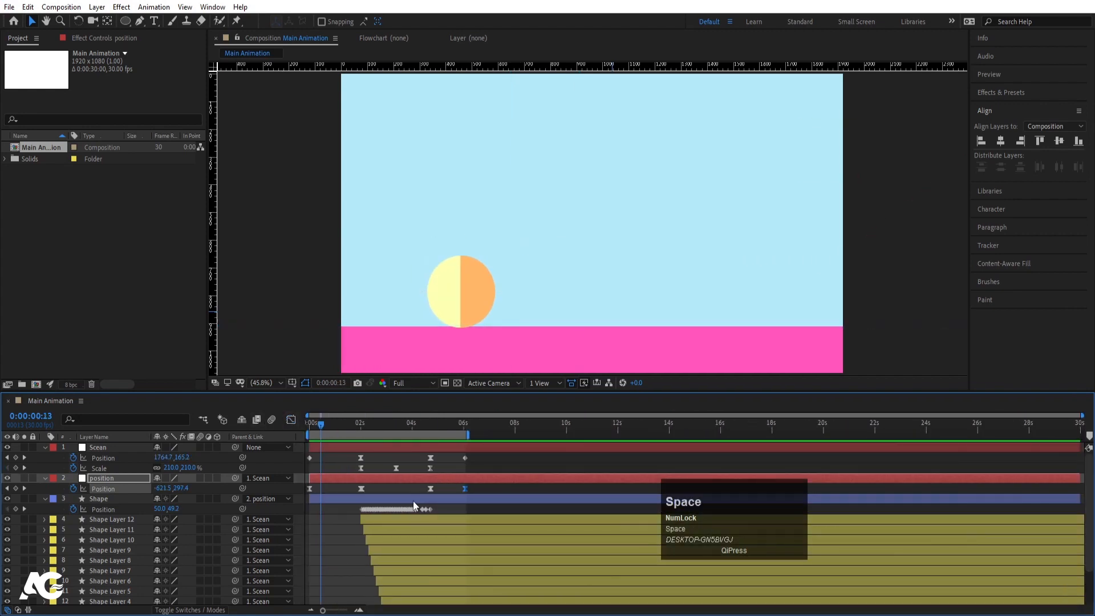
key("space")
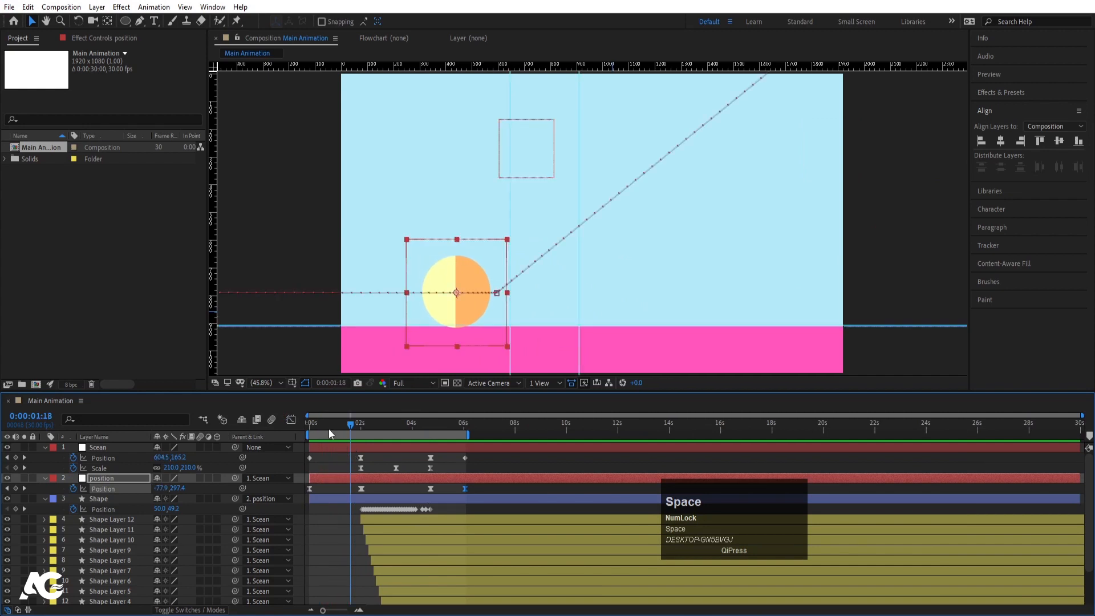
- Keyframe the Shape layer's Rotation at 0:00:00:00 and set it to 10 full turns at 0:00:06:02
left_click_drag(330, 425, 238, 438)
left_click(108, 501)
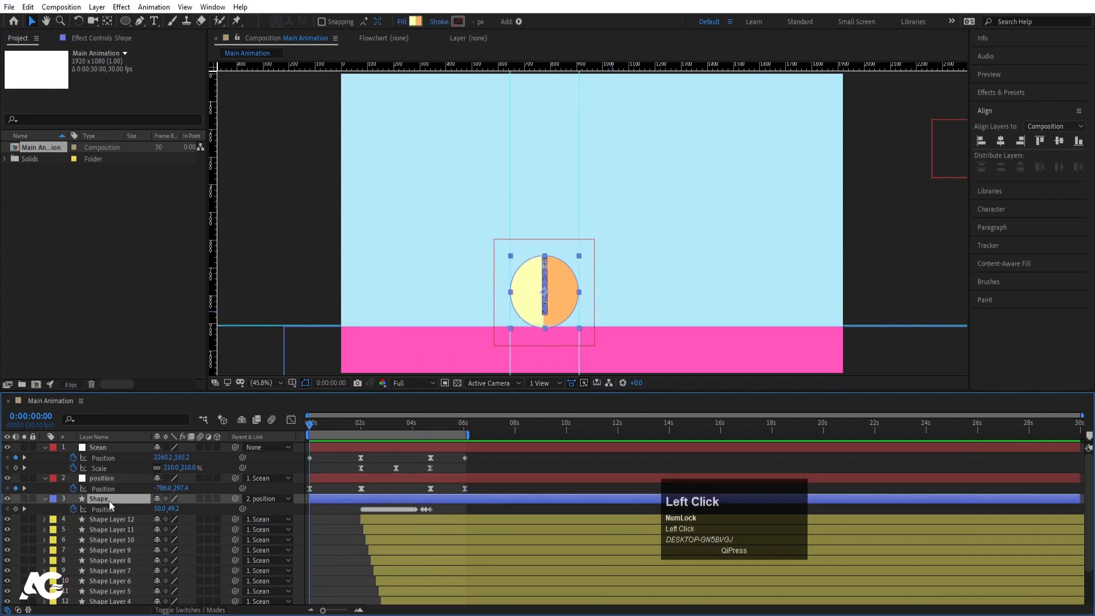
key("r")
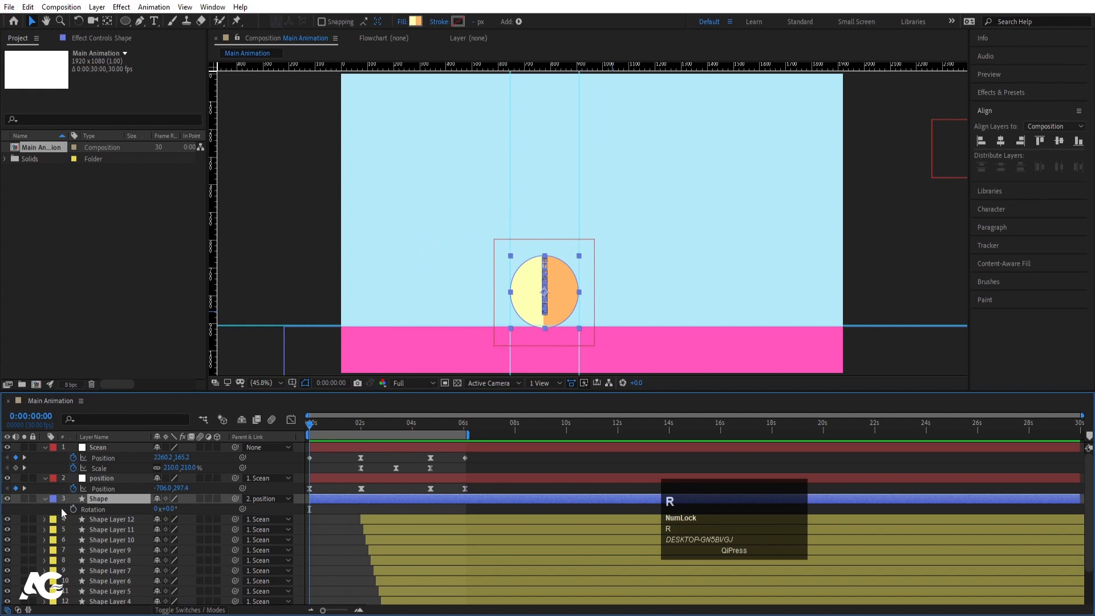
left_click(462, 428)
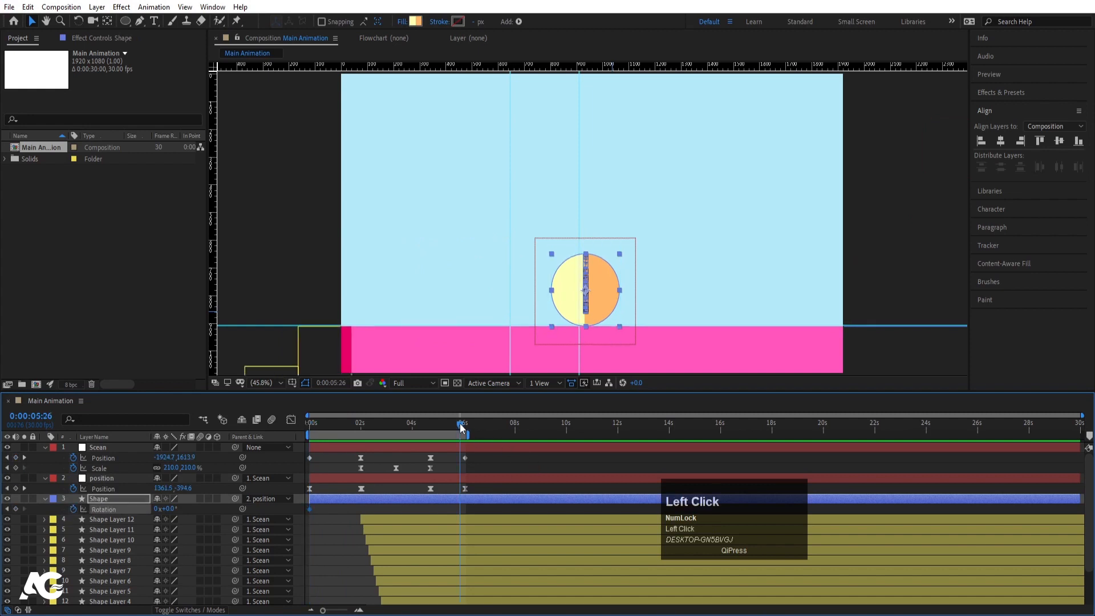
key("k")
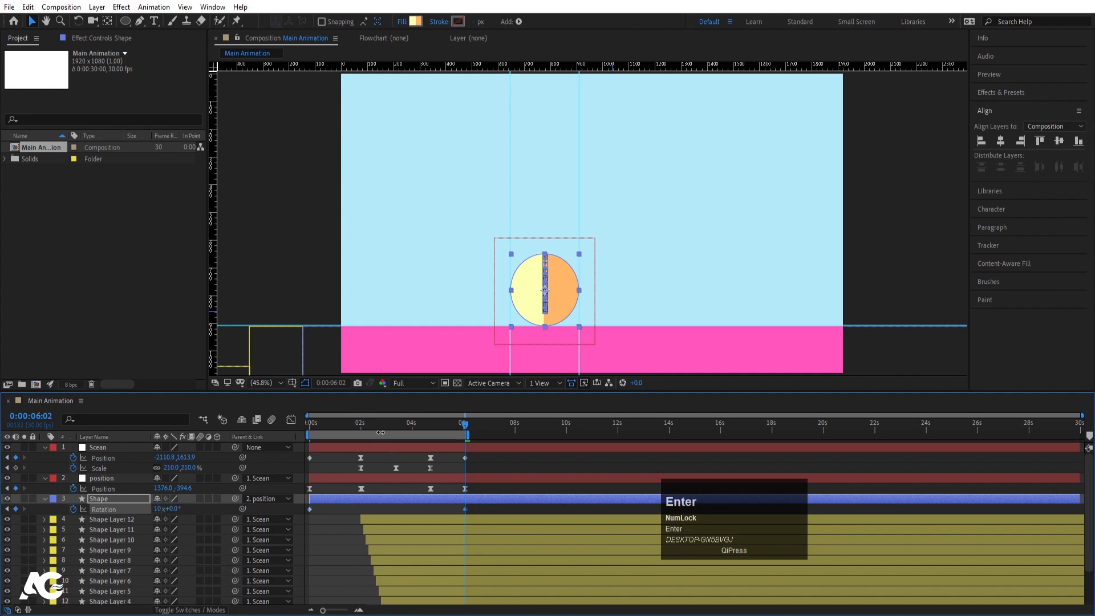
- Play back the animation from the start to check how the ball rotates over the stairs
left_click(311, 426)
key("space")
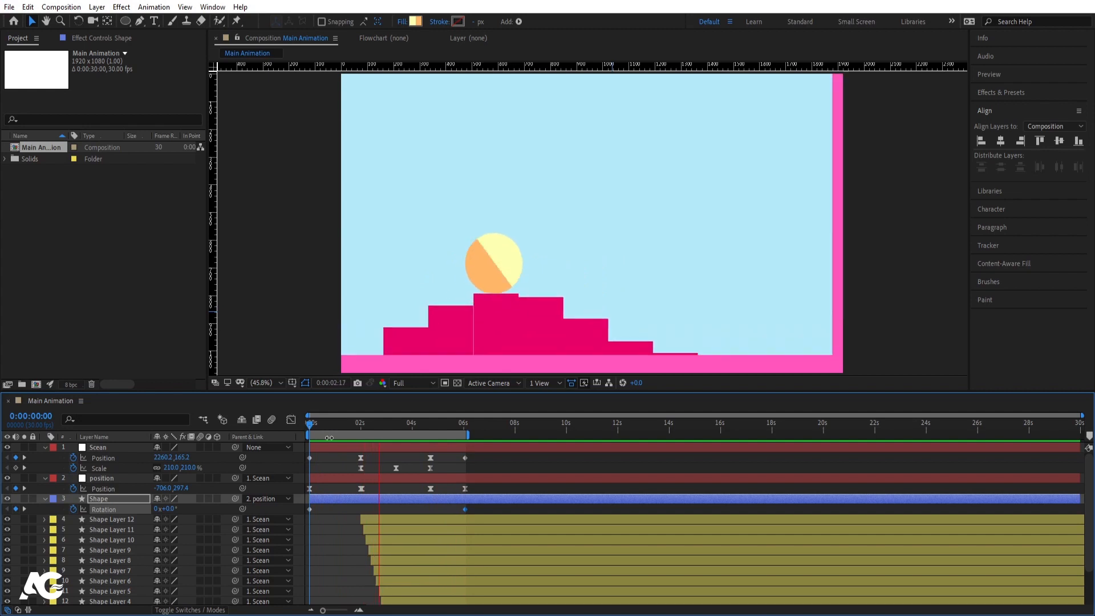
key("space")
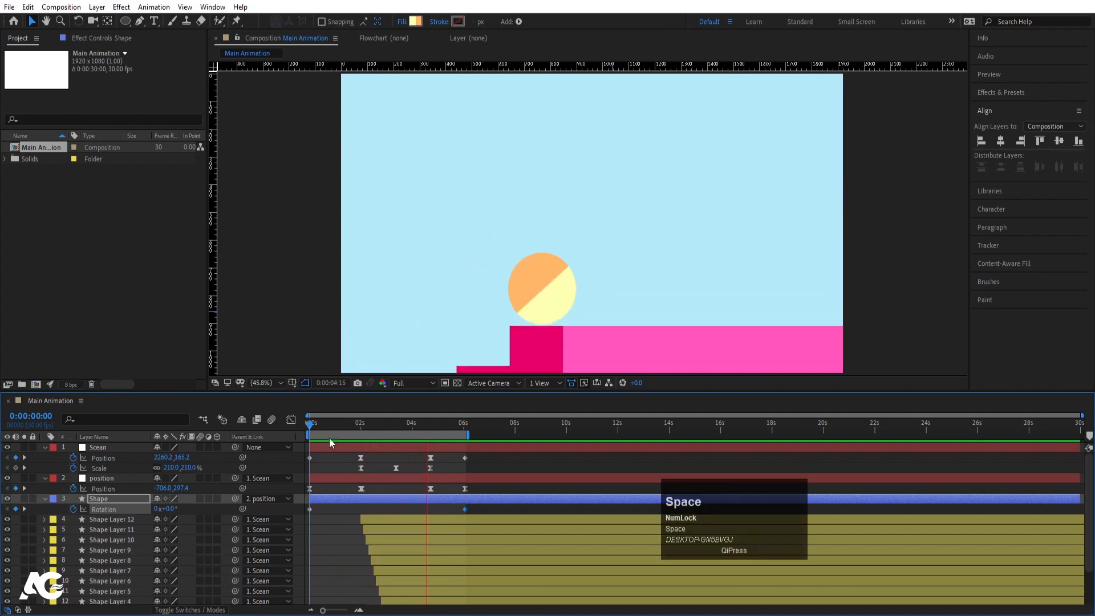
key("space")
key("space")
- Delete the Shape layer's Rotation keyframe at 0:00:06:02 and set its Rotation to 8 full turns at 0:00:04:21
key("equal")
key("equal")
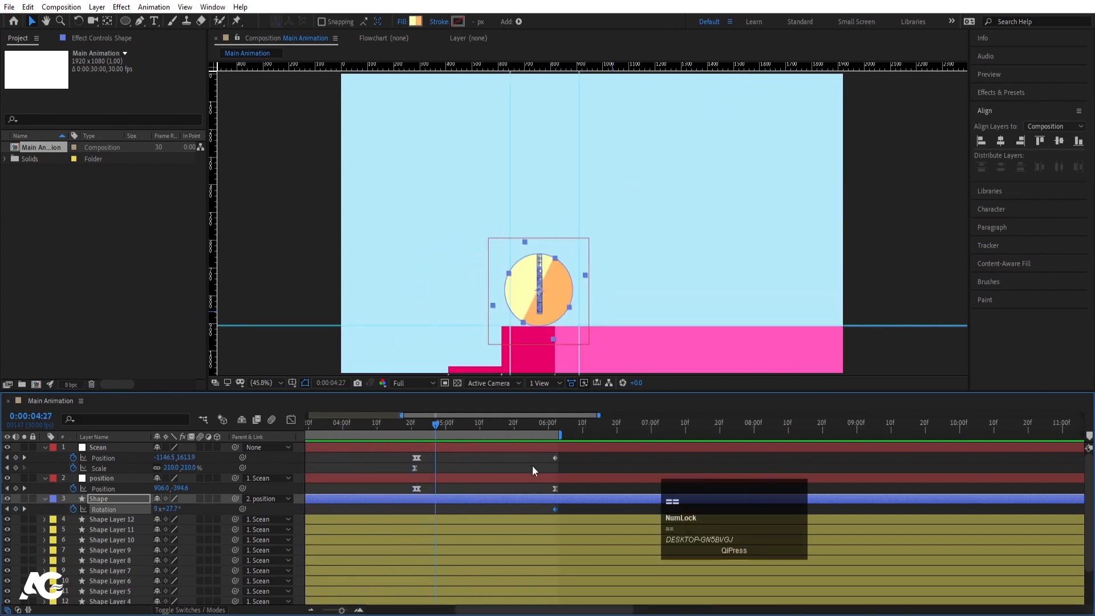
left_click(554, 508)
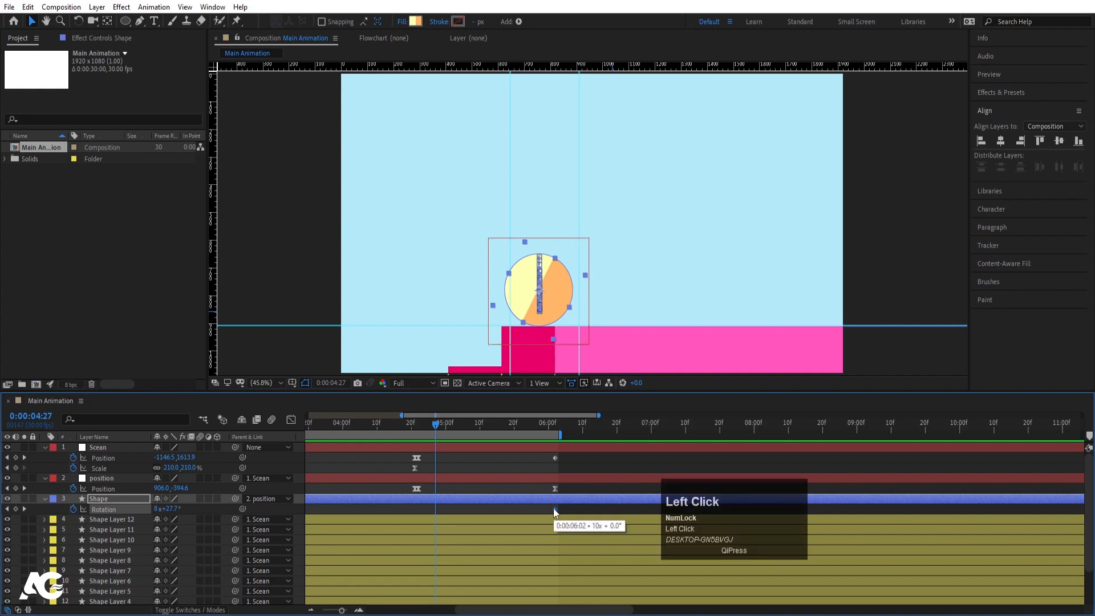
key("Delete")
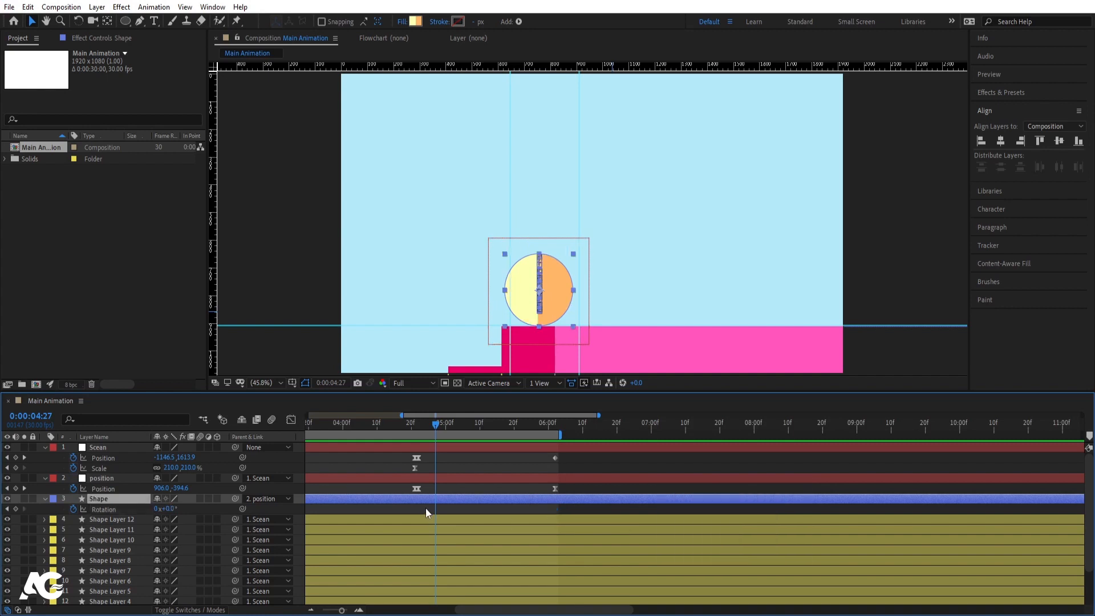
key("j")
key("j")
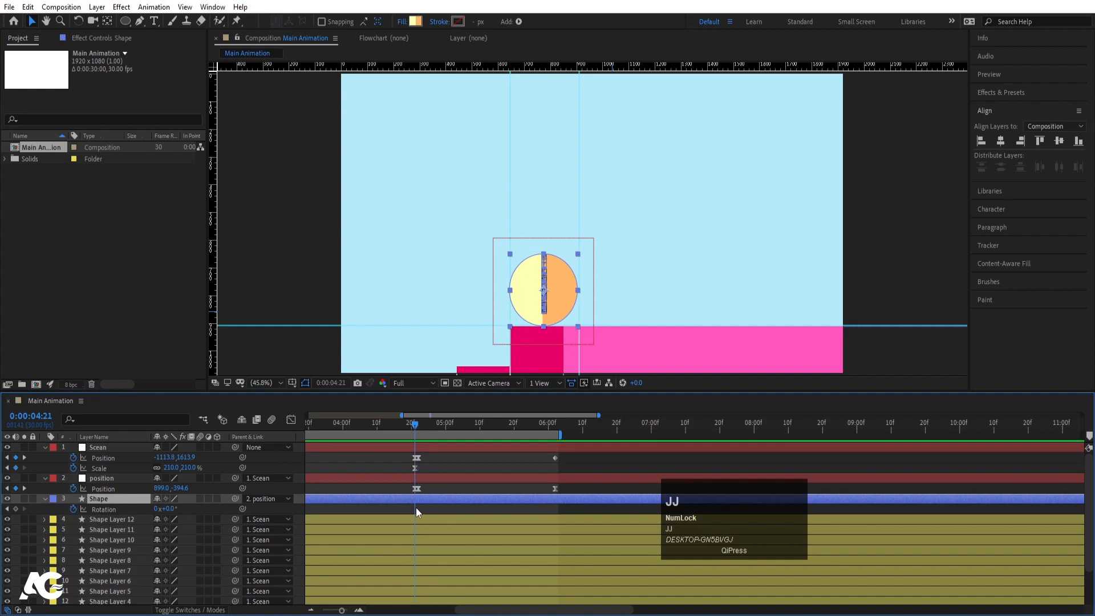
left_click(158, 509)
type("8")
key("Return")
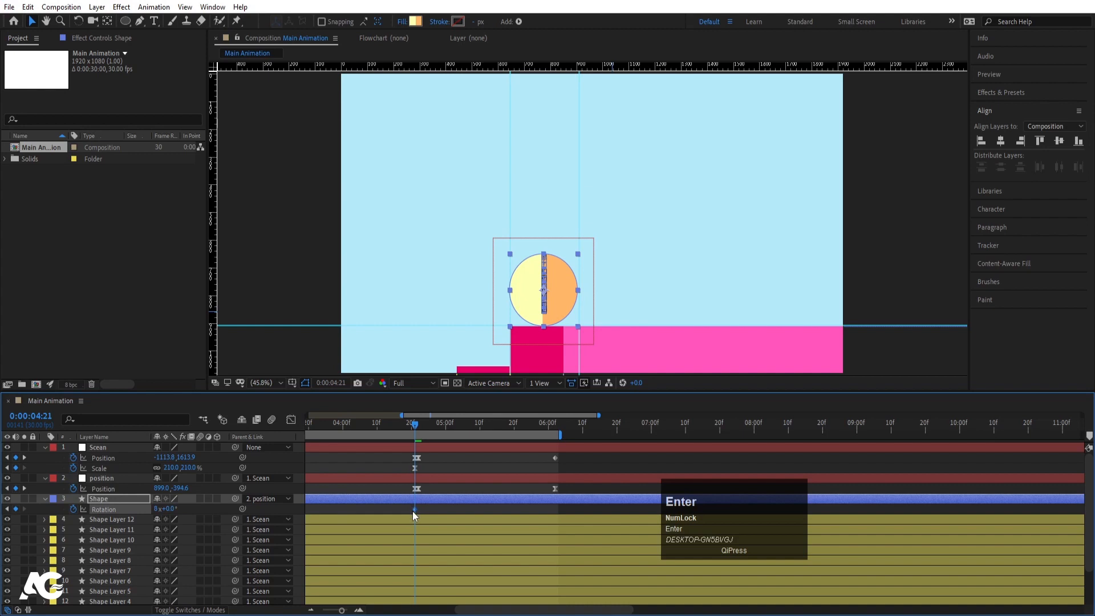
- Apply Easy Ease to the Shape layer's Rotation keyframe at 0:00:04:21 and play back the animation from the start
key("minus")
key("minus")
key("minus")
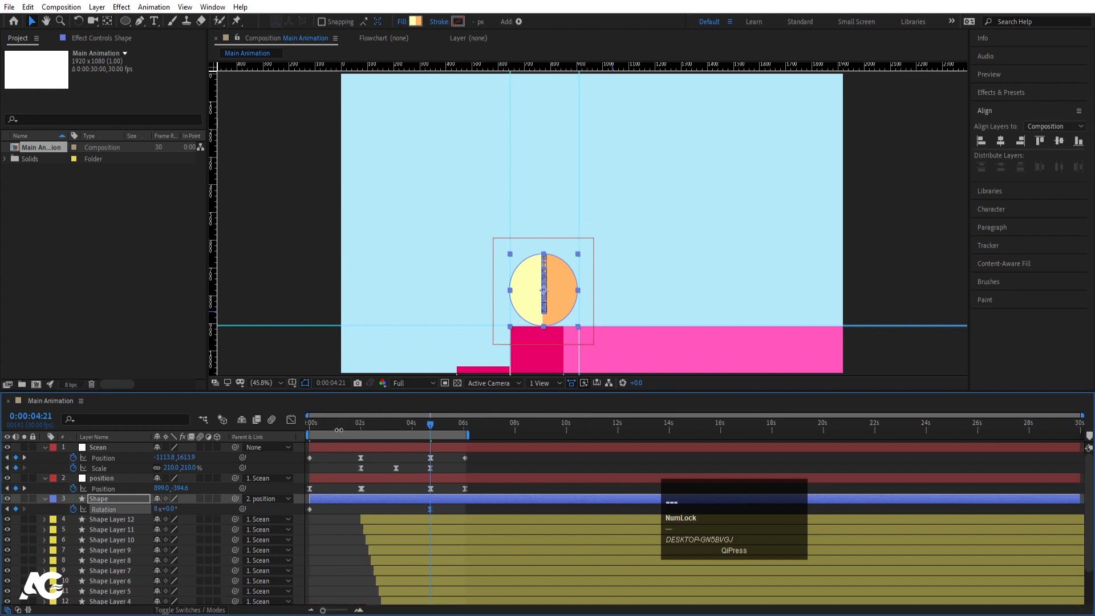
left_click_drag(339, 425, 309, 426)
key("space")
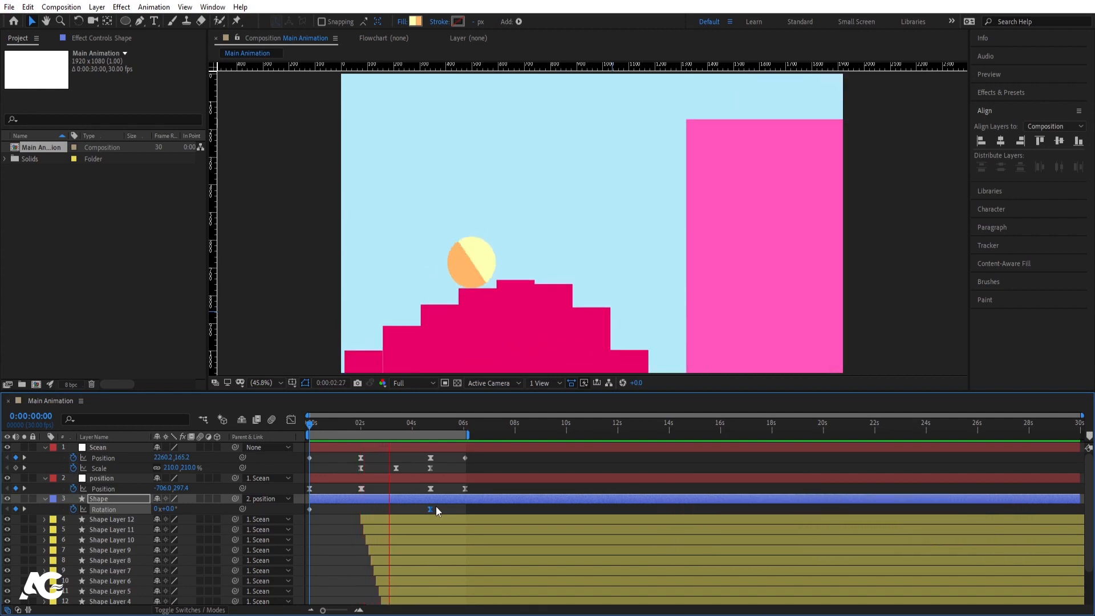
- Stop the playback and add a Rotation keyframe to the Shape layer at 0:00:04:22 holding 8 full turns
key("space")
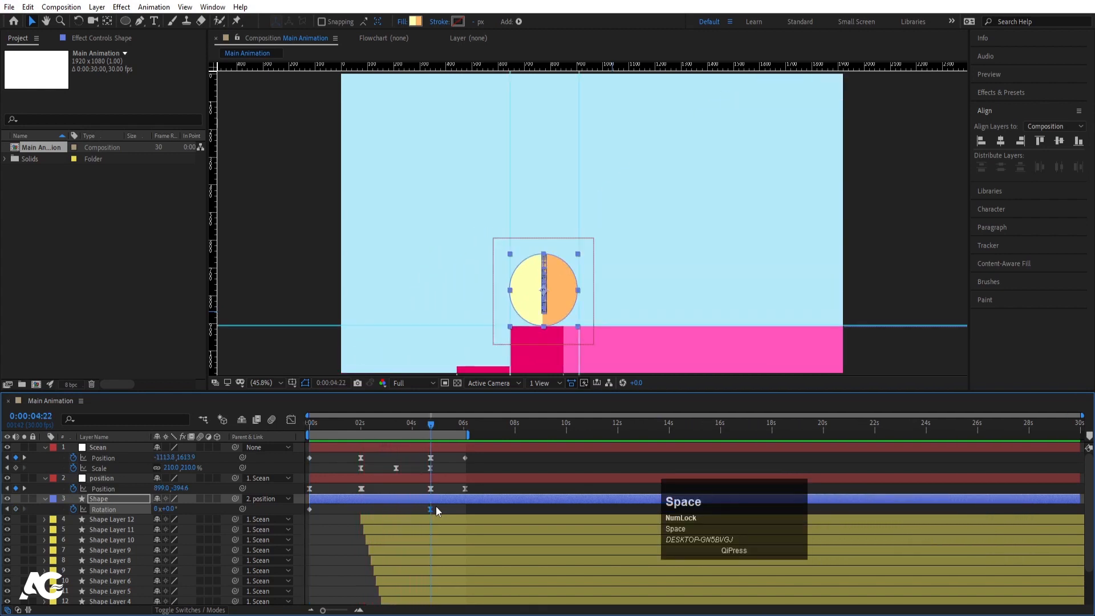
key("equal")
key("equal")
key("equal")
key("equal")
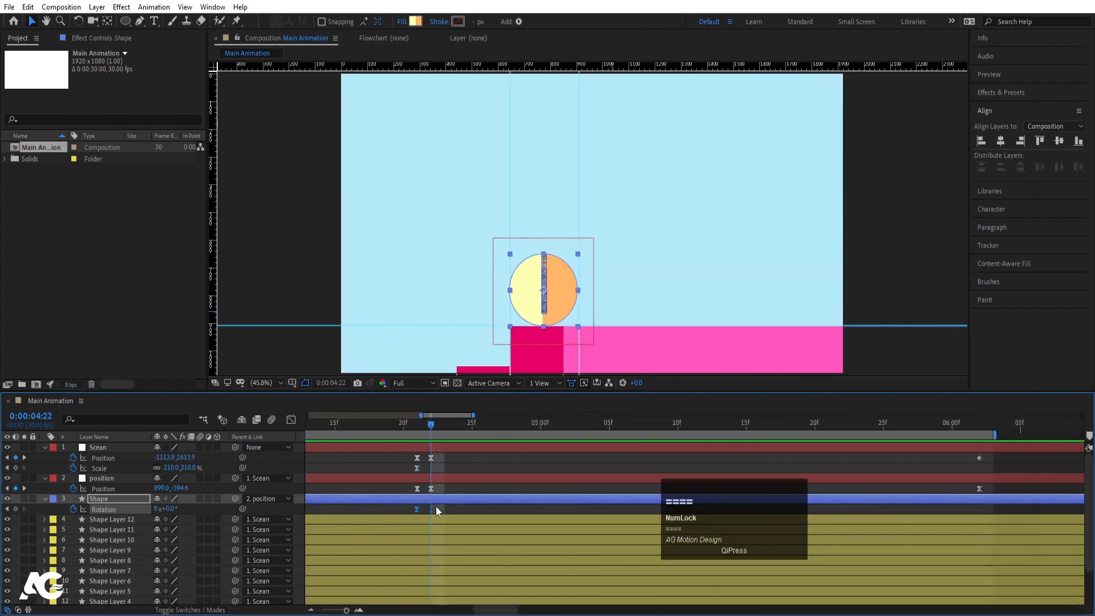
left_click(15, 509)
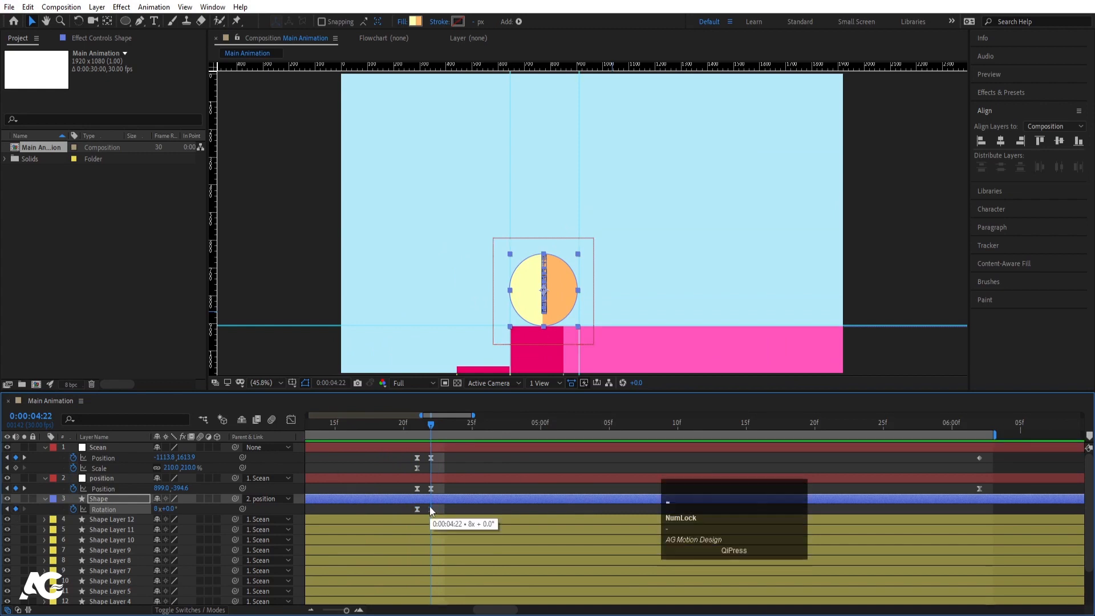
- Set the Shape layer's Rotation to 10 full turns at 0:00:06:02, make that keyframe linear and play back from 0:00:04:22
key("minus")
key("minus")
key("k")
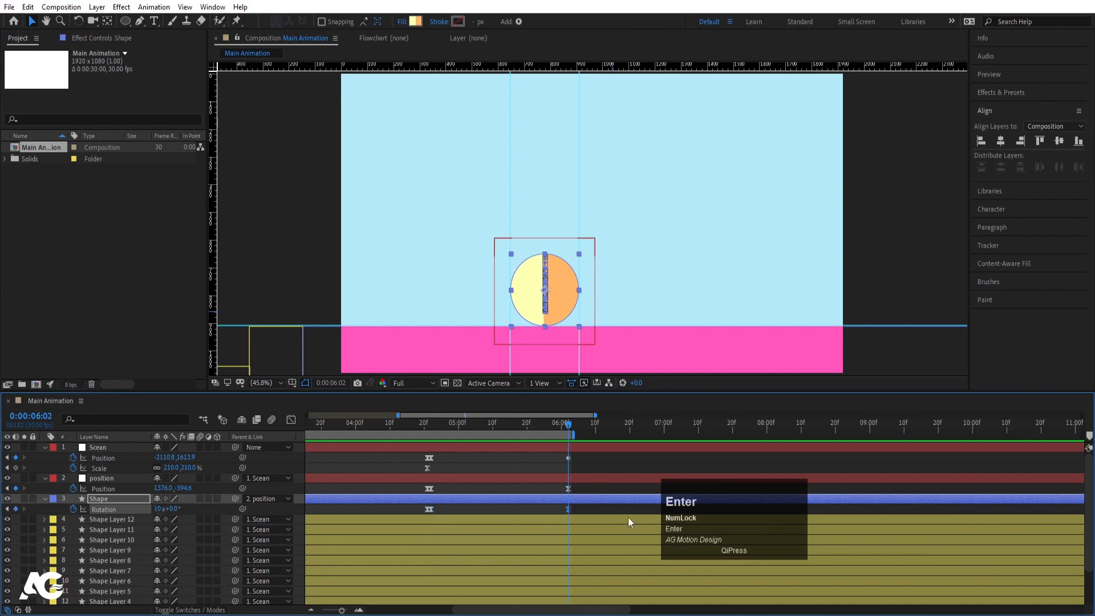
mouse_move(569, 511)
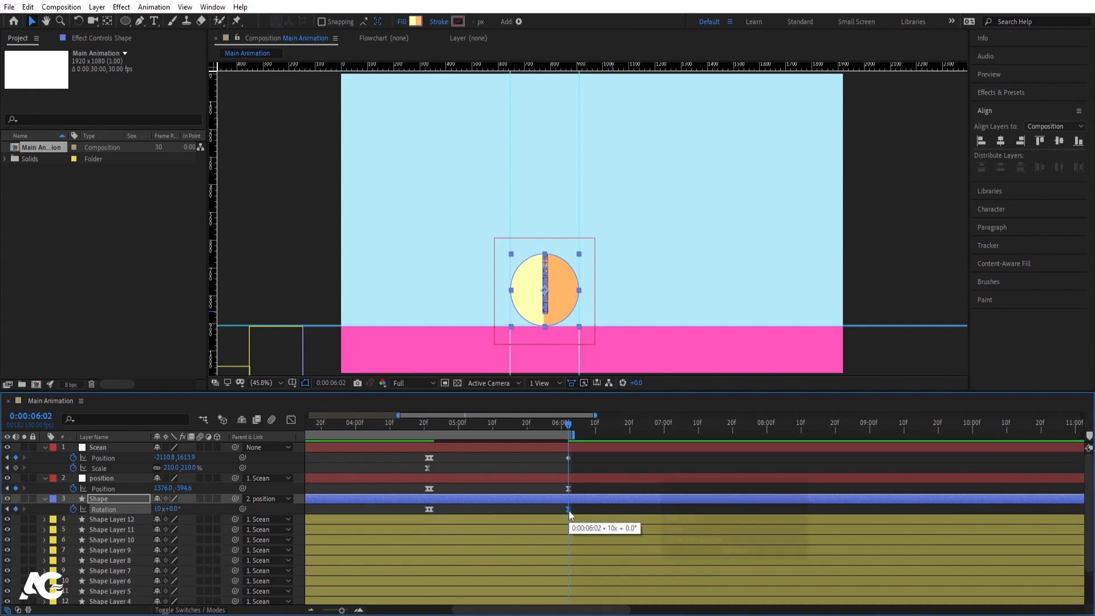
key("ctrl")
left_click(569, 511, "ctrl")
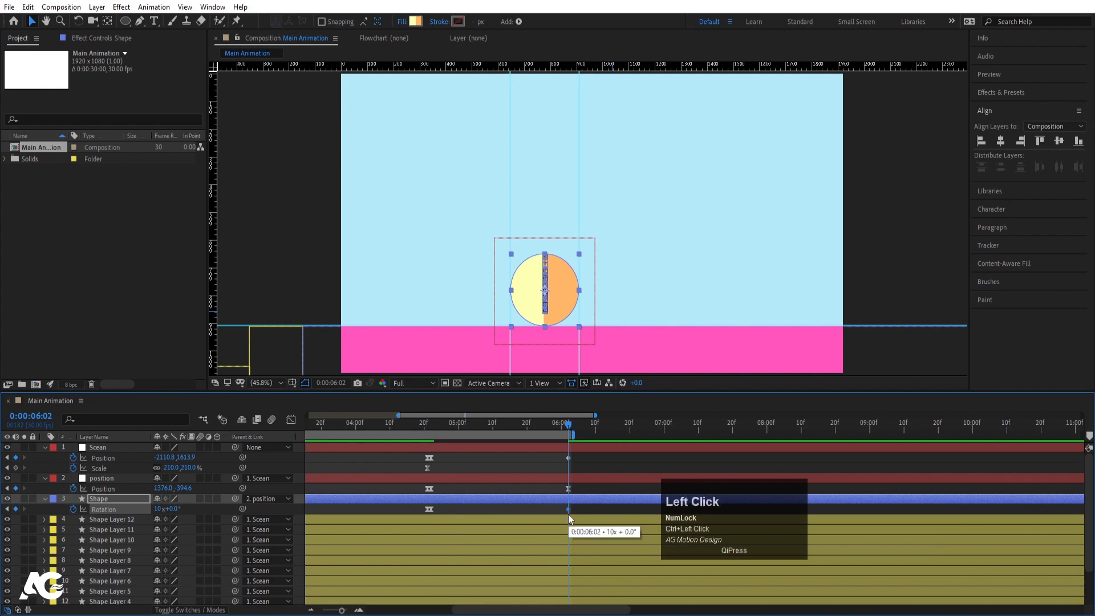
key("space")
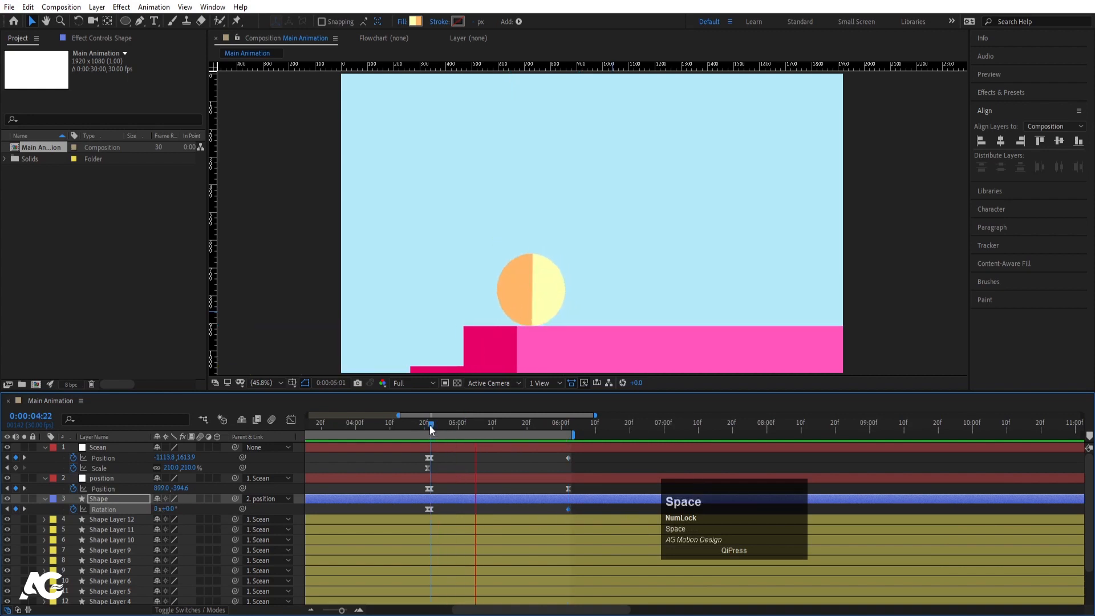
- Lengthen the ease handles of the Shape layer's Rotation keyframes at 0:00:04:21 and 0:00:04:22 in the Graph Editor and play back the animation
left_click(431, 508)
left_click(291, 420)
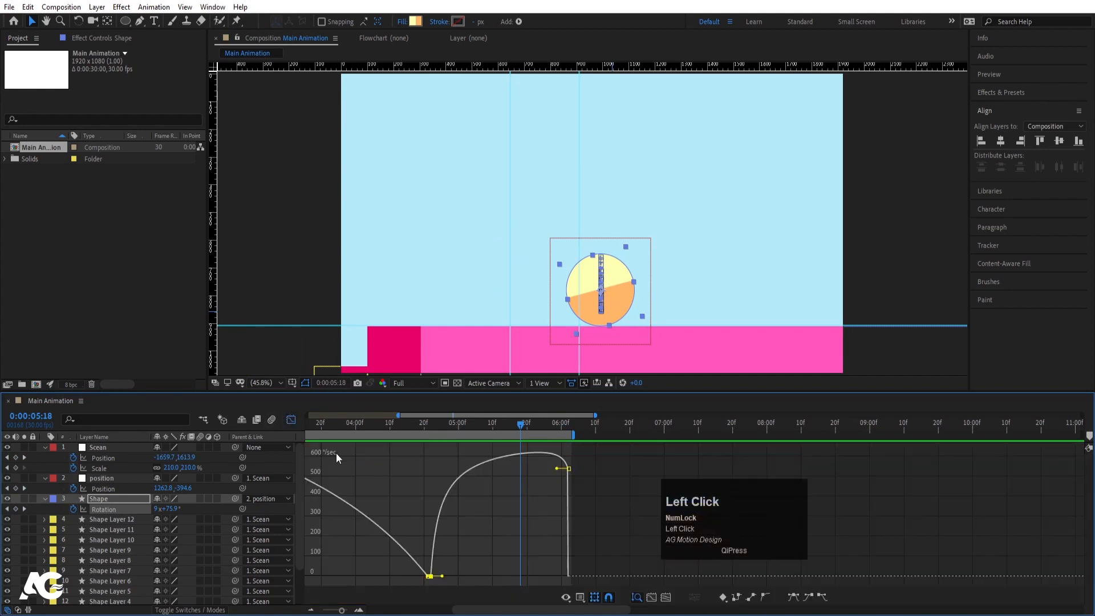
mouse_move(450, 562)
left_mouse_down()
mouse_move(430, 586)
mouse_move(461, 573)
left_mouse_up()
left_click(422, 420)
key("space")
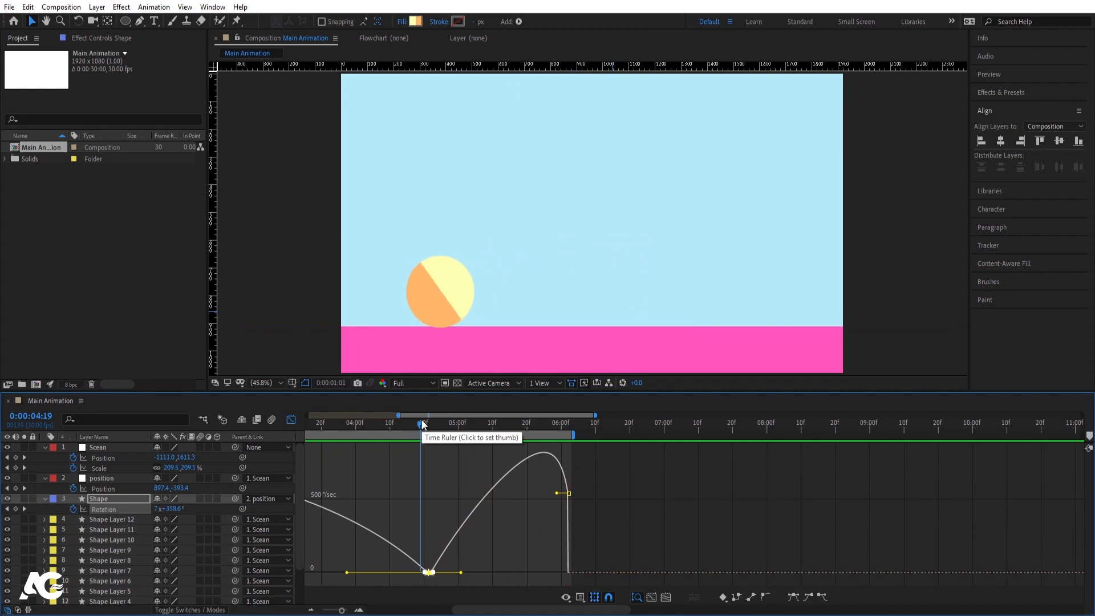
key("space")
left_click(290, 421)
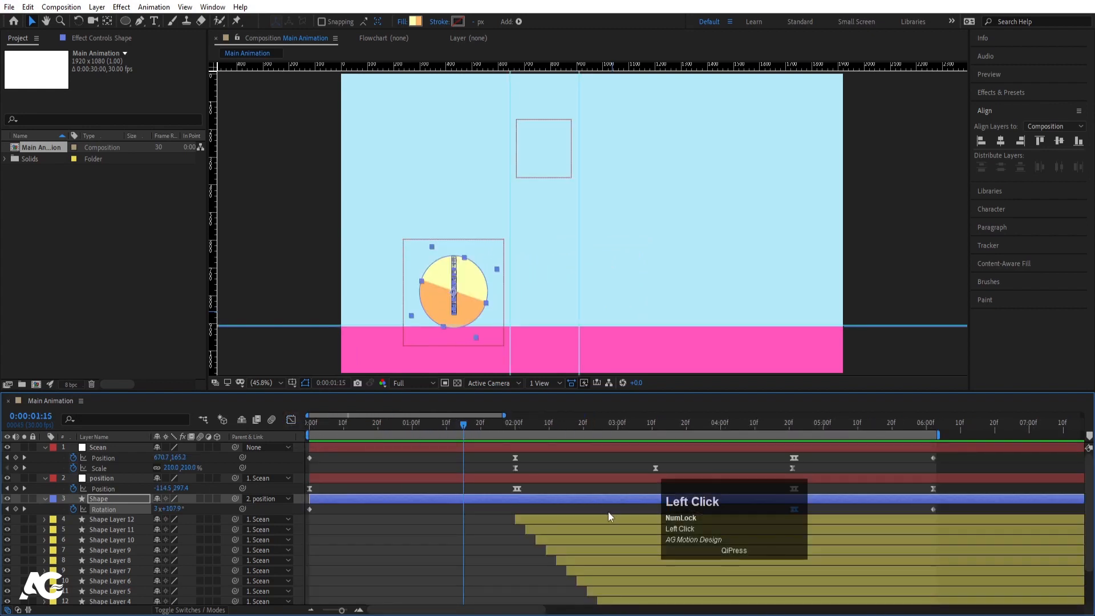
key("minus")
key("minus")
key("minus")
key("space")
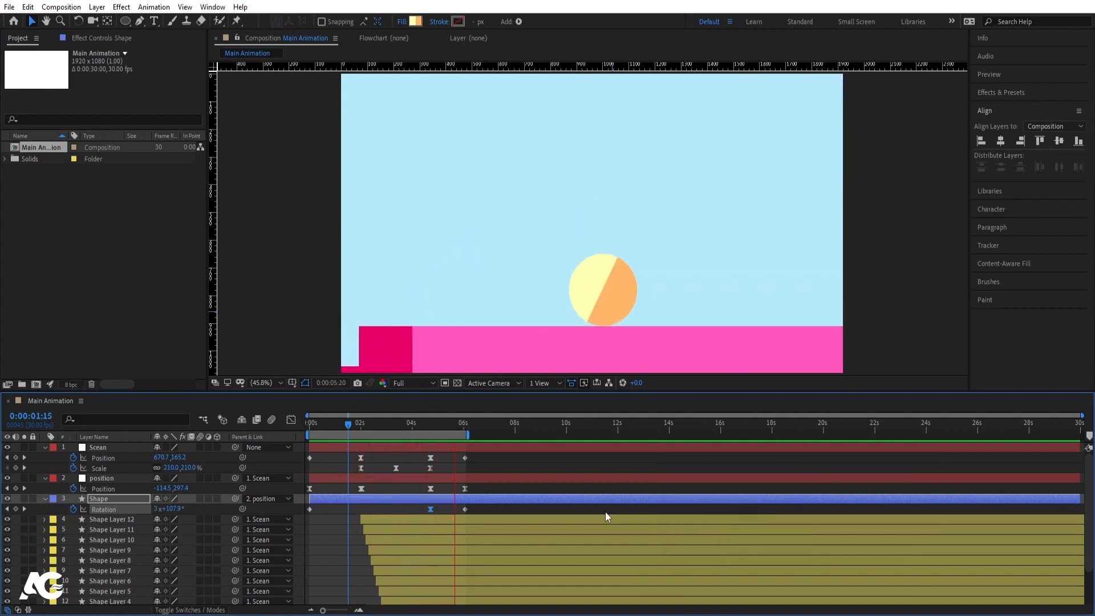
key("space")
- With all layers collapsed, enable motion blur on the unlocked layers and the composition, and play back the animation
left_click(331, 463)
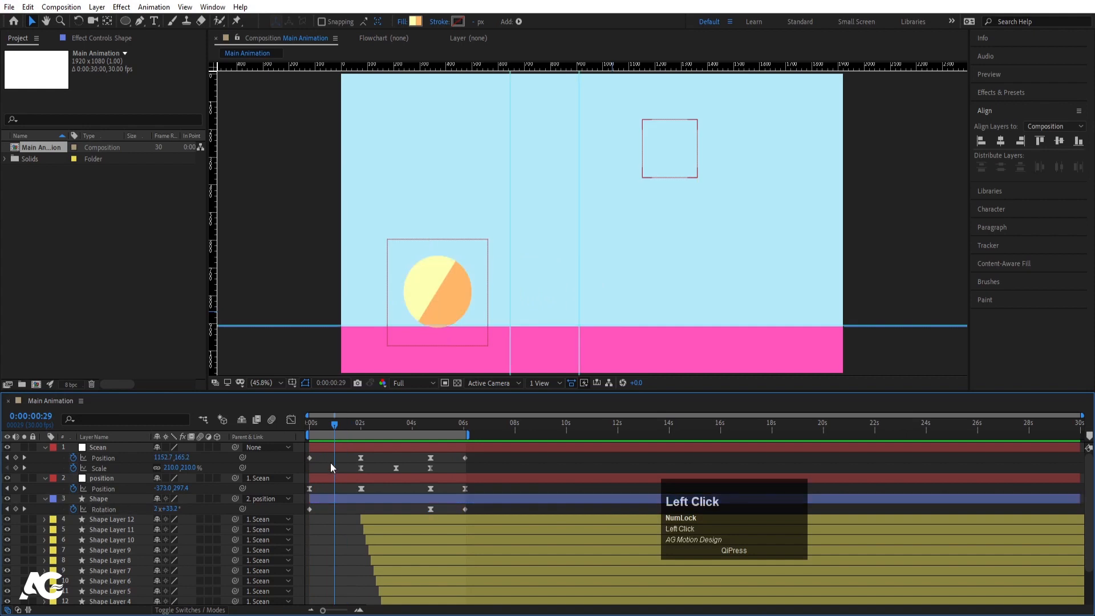
key("ctrl+a")
key("u")
key("ctrl+a")
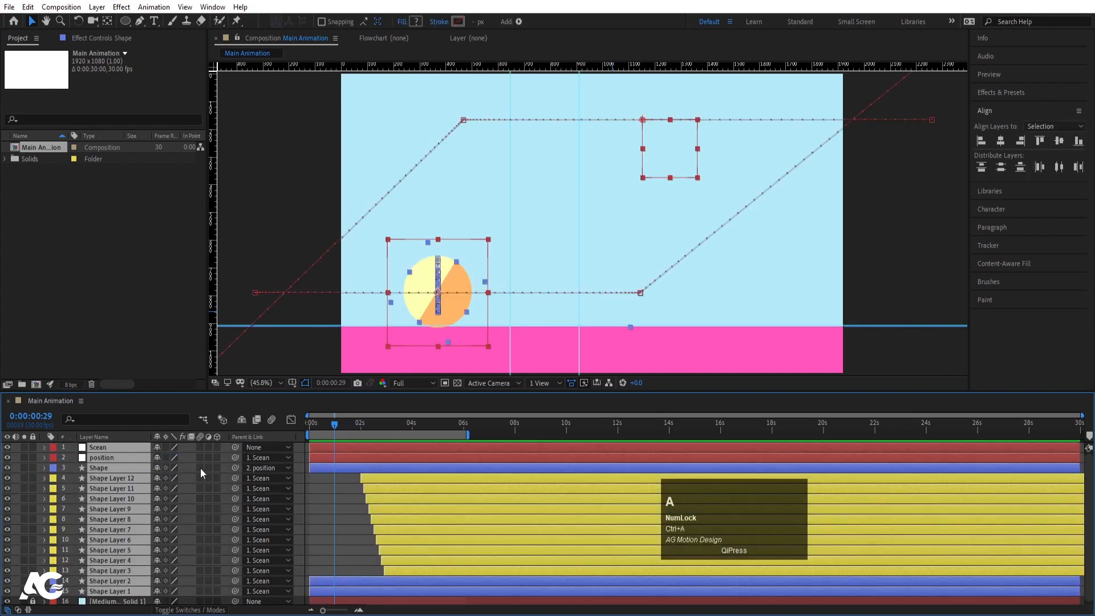
left_click(200, 468)
key("space")
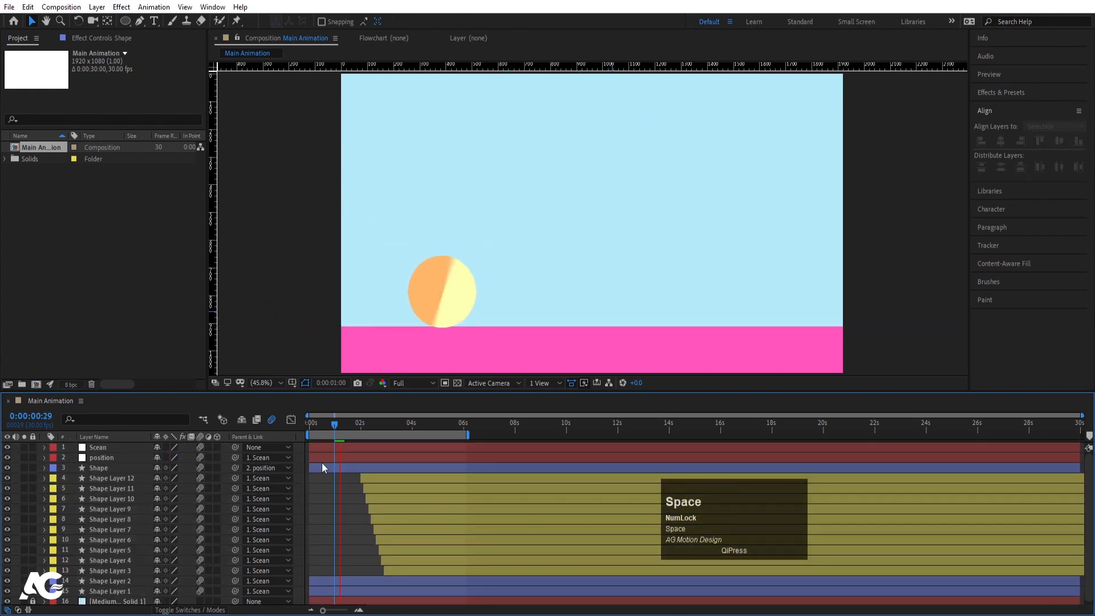